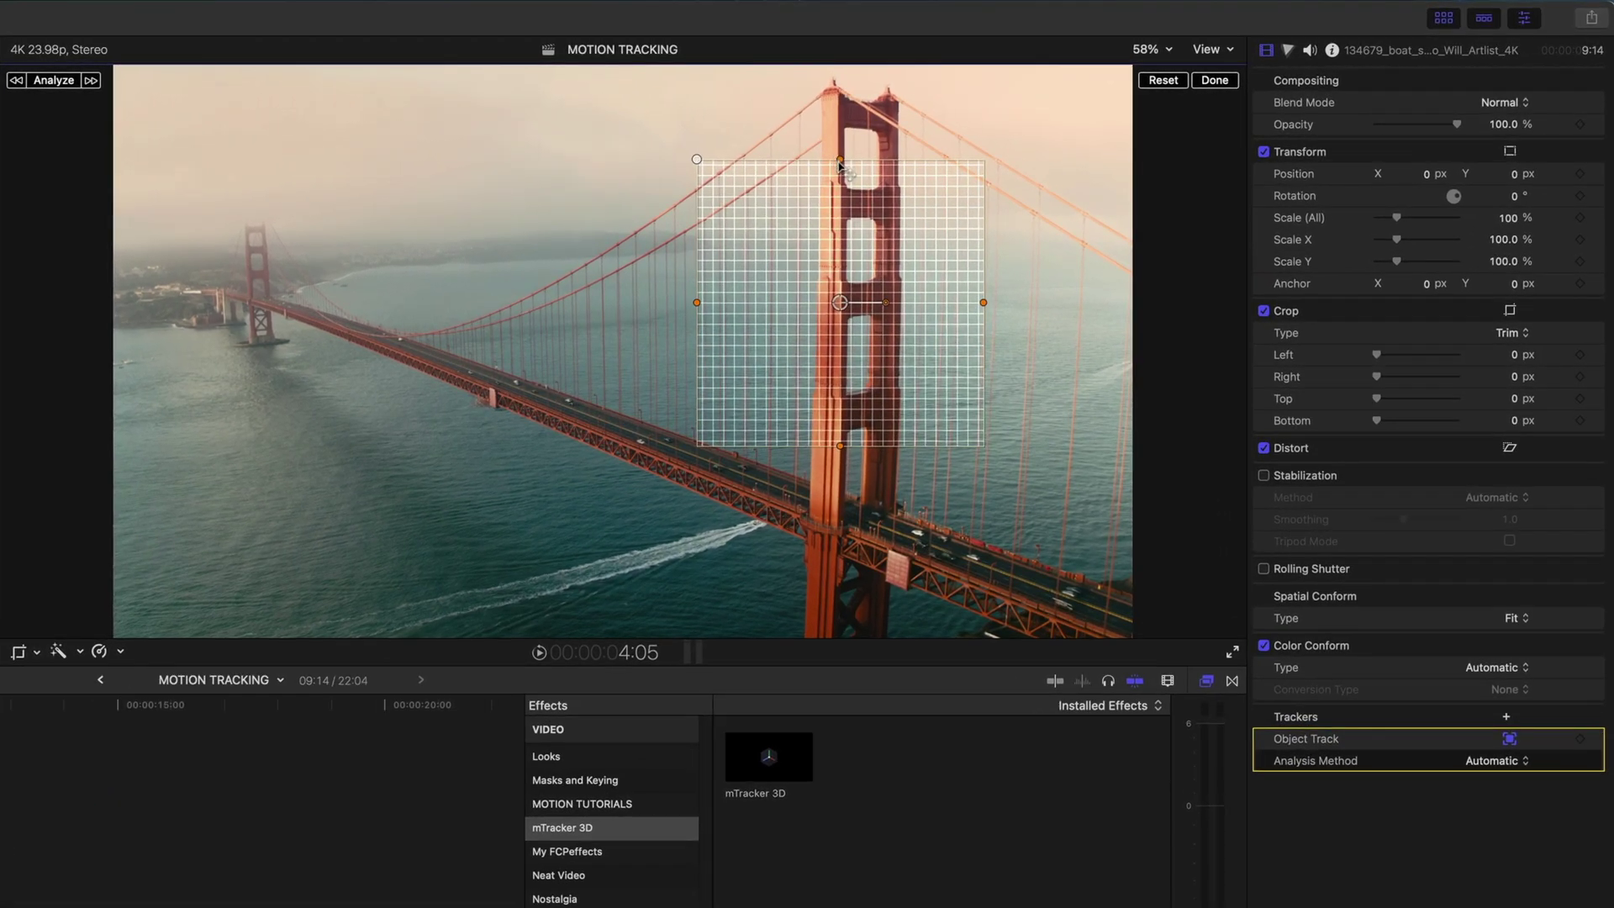
Fit the tracking box tightly around the near bridge tower and analyze its movement
{"action": "left_click_drag", "start_coordinate": [839, 162], "coordinate": [846, 83]}
{"action": "left_click_drag", "start_coordinate": [696, 302], "coordinate": [844, 313]}
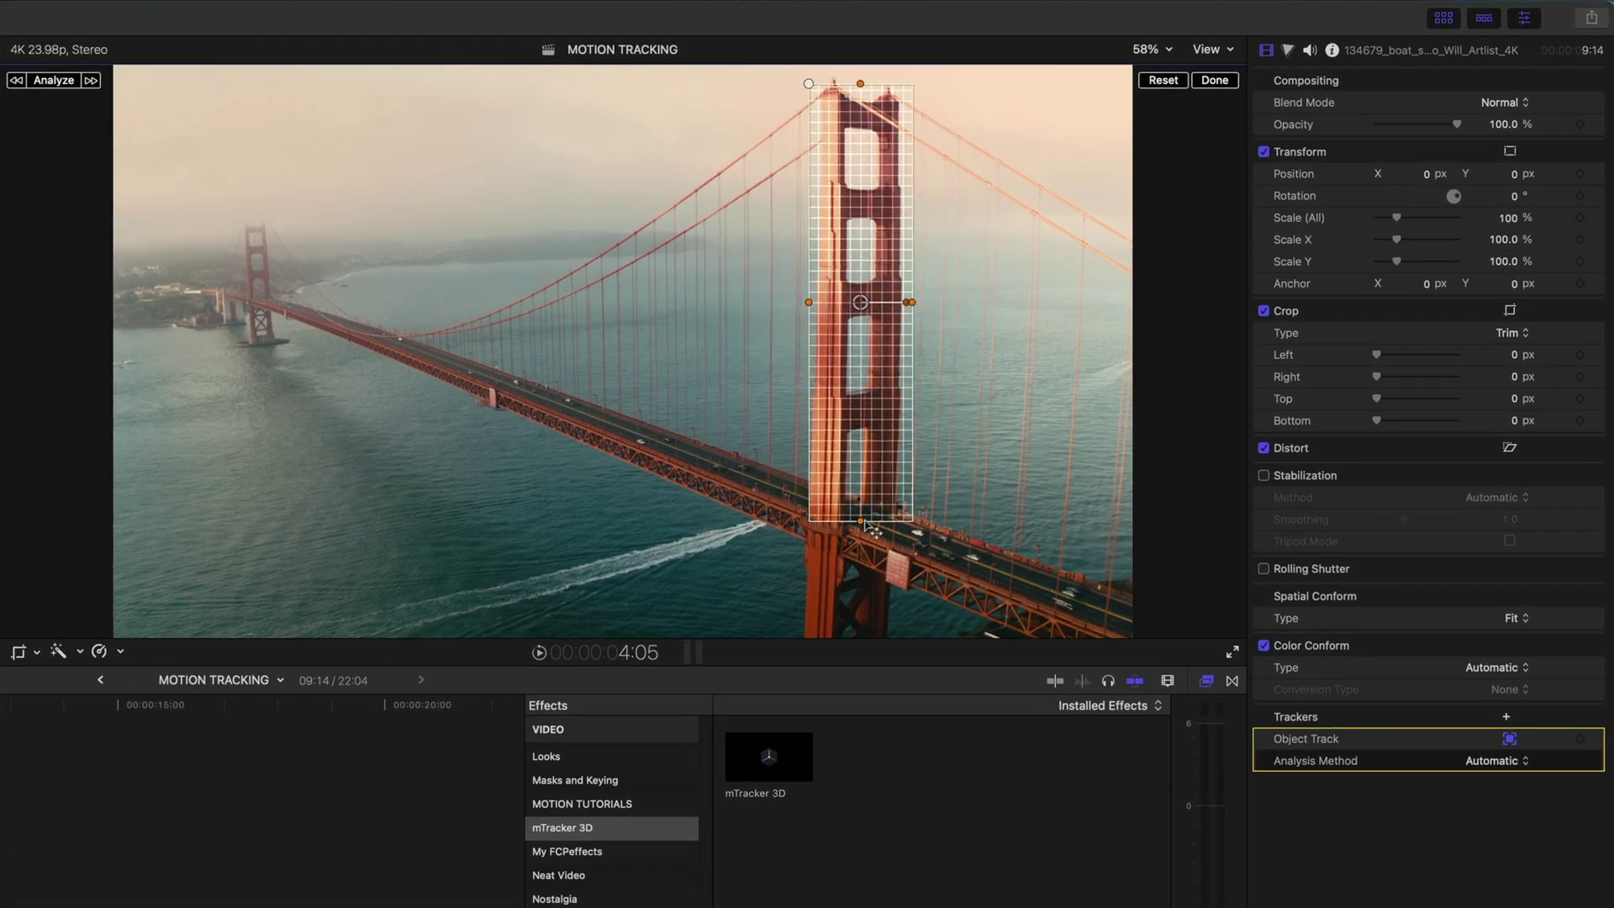
{"action": "left_click_drag", "start_coordinate": [863, 522], "coordinate": [874, 691]}
{"action": "left_click_drag", "start_coordinate": [769, 303], "coordinate": [807, 302]}
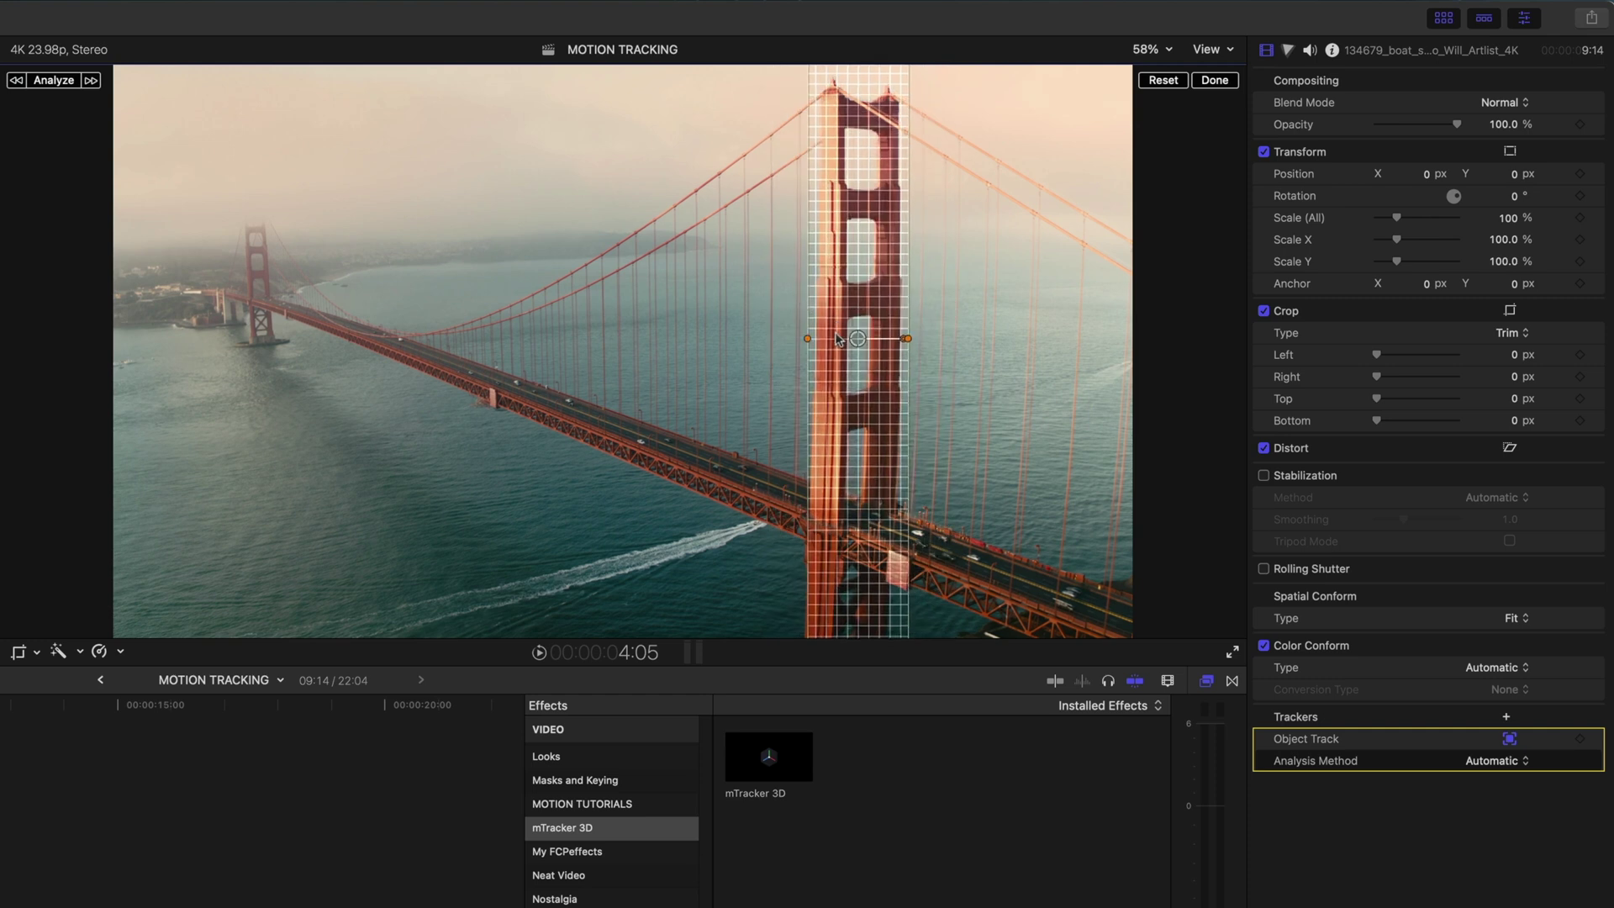
{"action": "key", "text": "shift+z"}
{"action": "key", "text": "super+minus"}
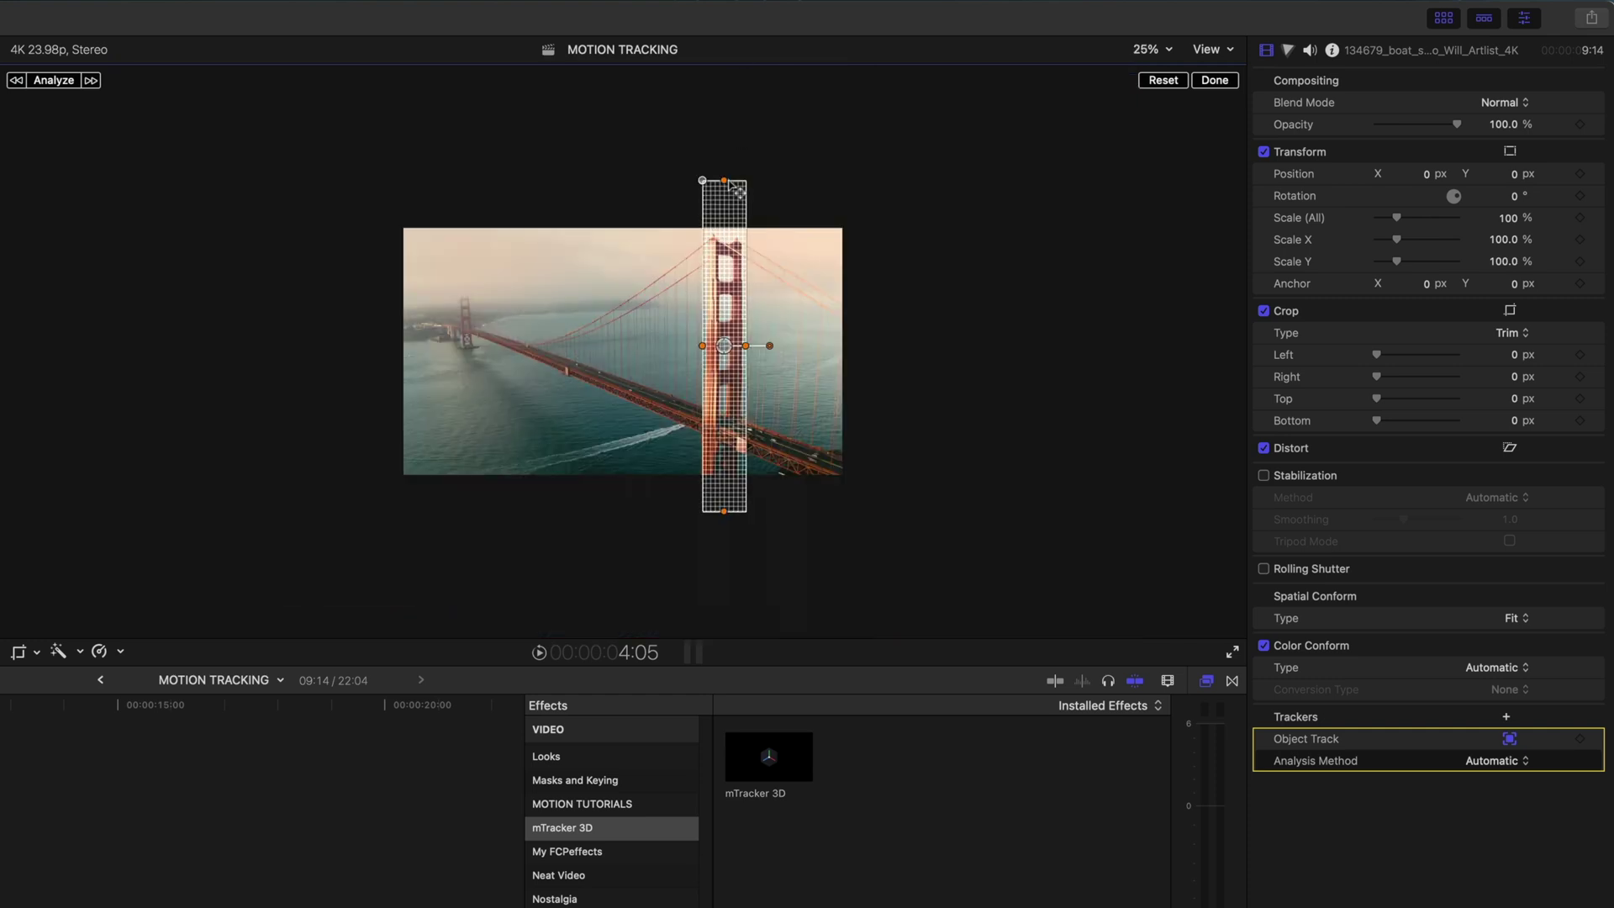
{"action": "left_click_drag", "start_coordinate": [735, 195], "coordinate": [738, 238]}
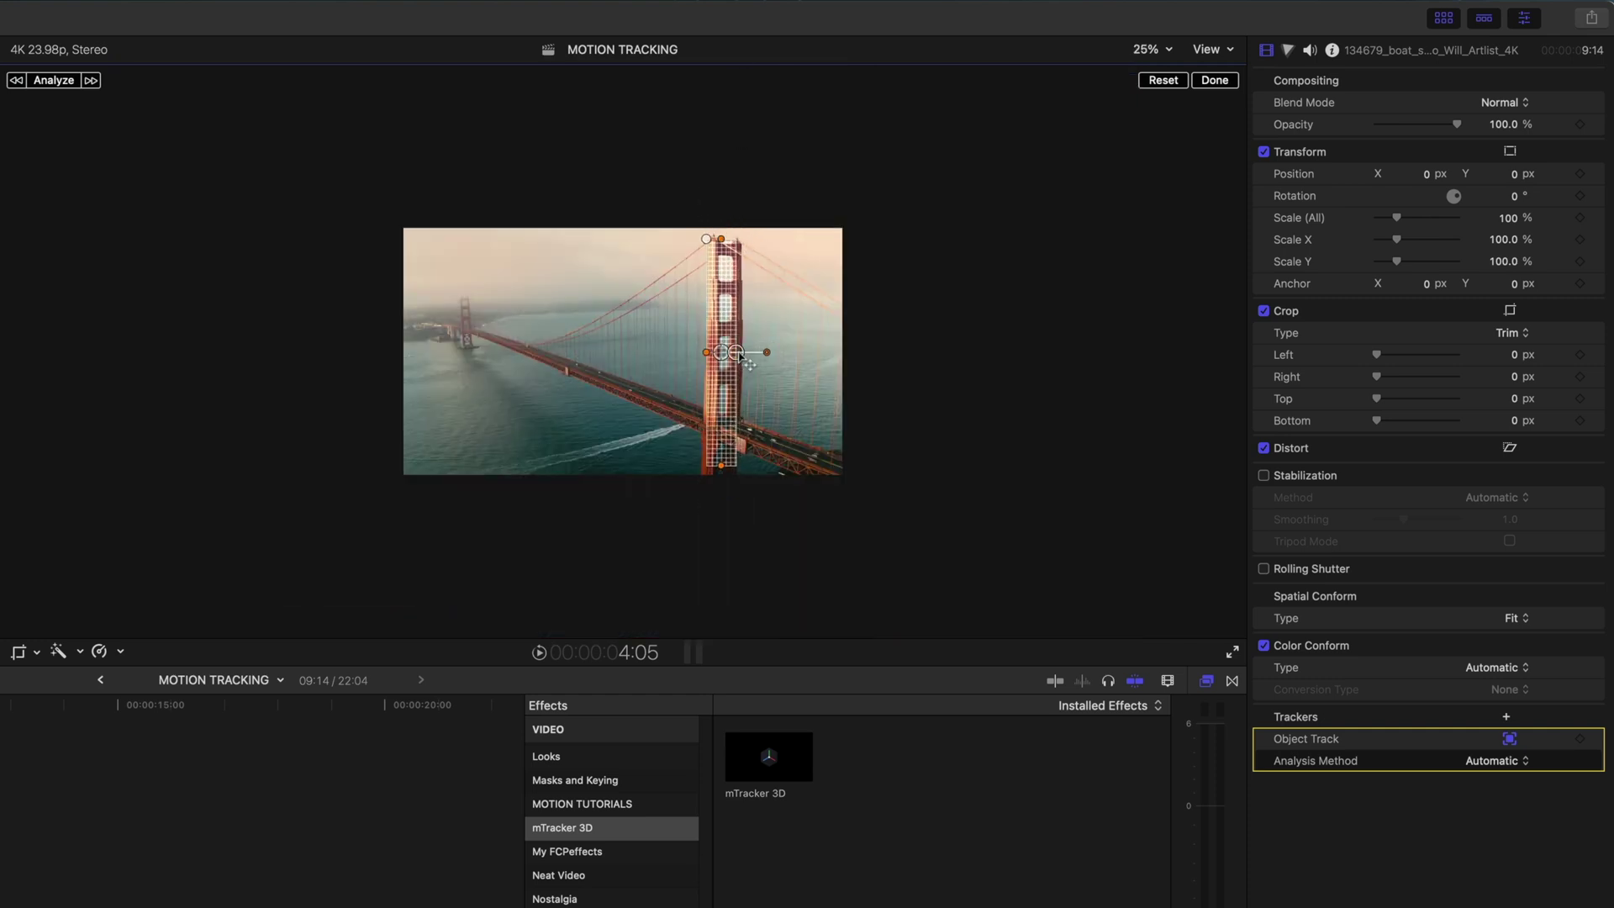
{"action": "key", "text": "super+equal"}
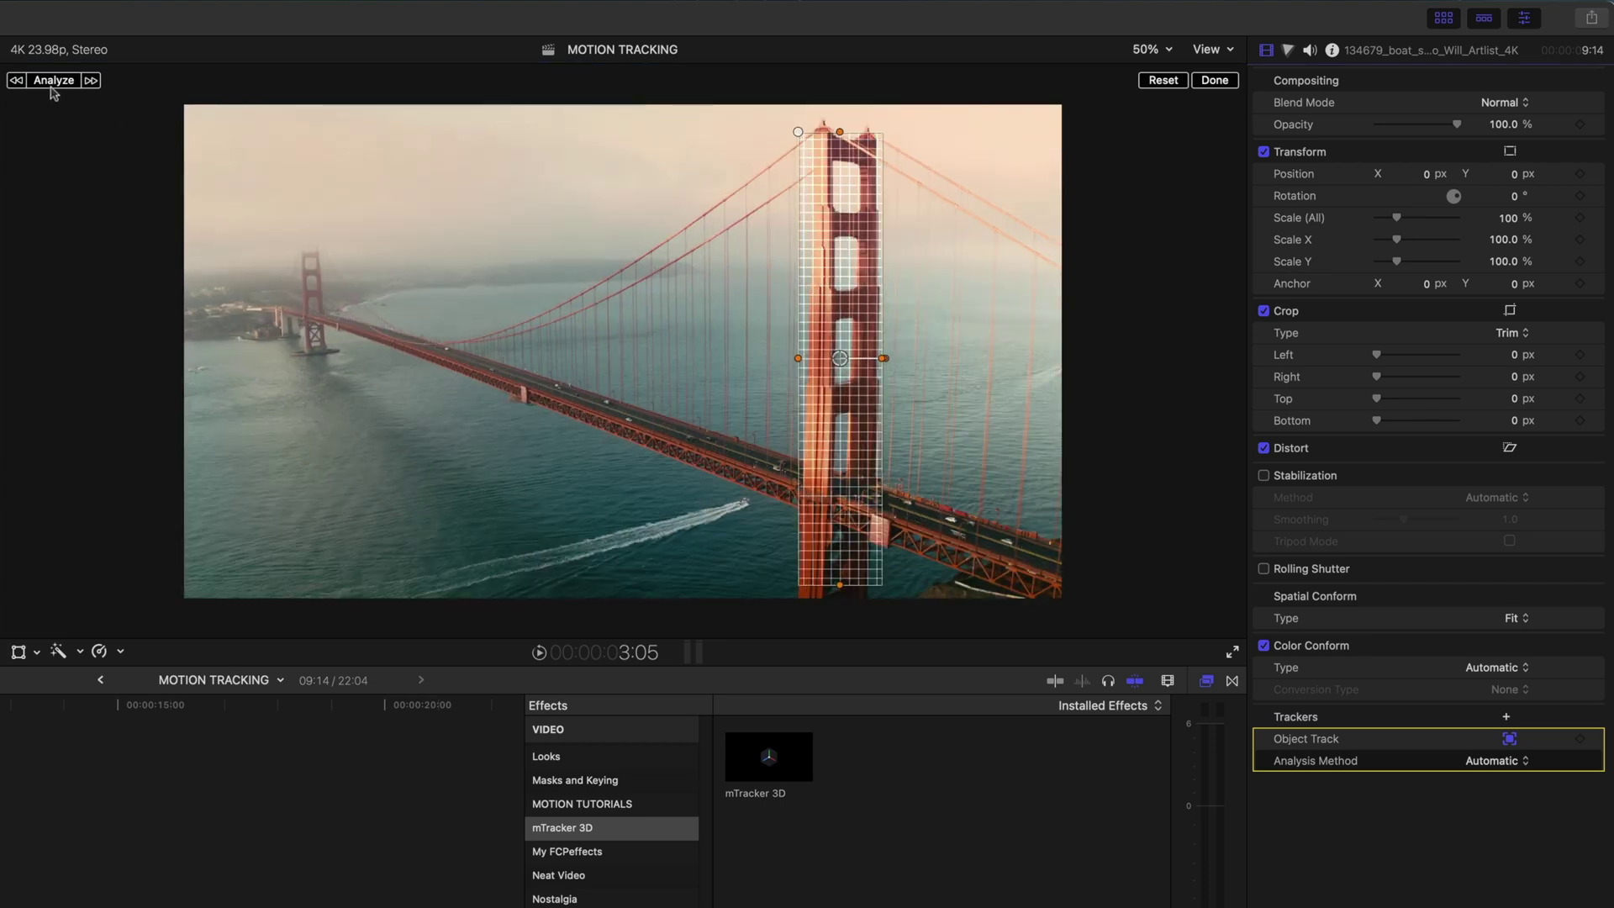
{"action": "left_click", "coordinate": [52, 81]}
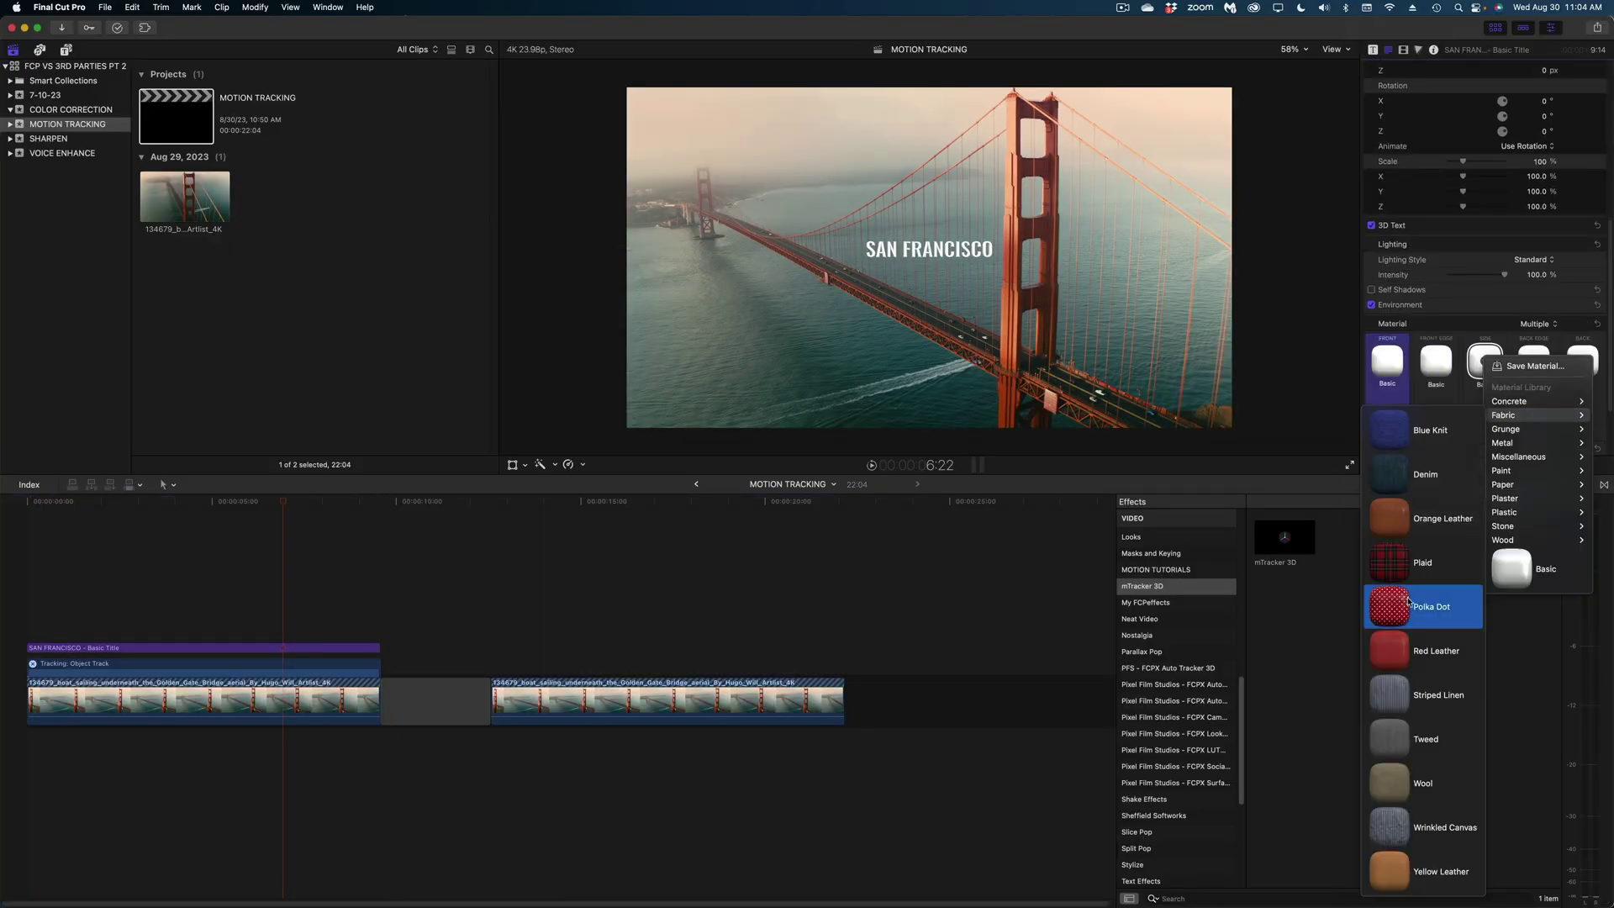
Set the SAN FRANCISCO title's tracking source to the tower's Object Track
{"action": "left_click", "coordinate": [1409, 600]}
{"action": "scroll", "coordinate": [1480, 252], "scroll_direction": "up", "scroll_amount": 5}
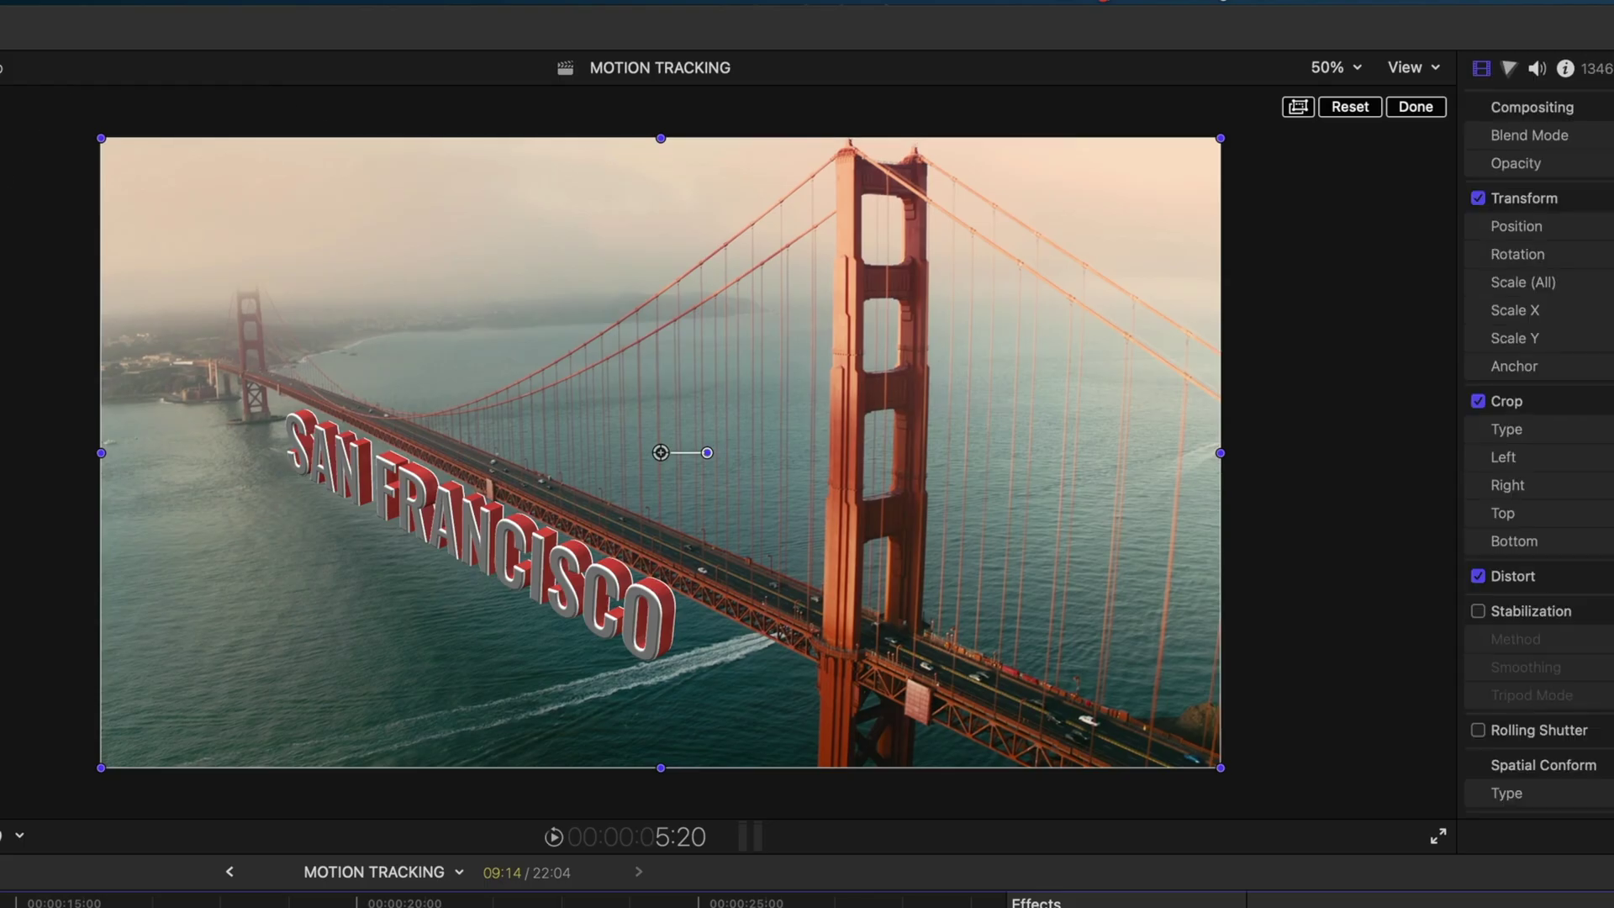
{"action": "left_click", "coordinate": [105, 724]}
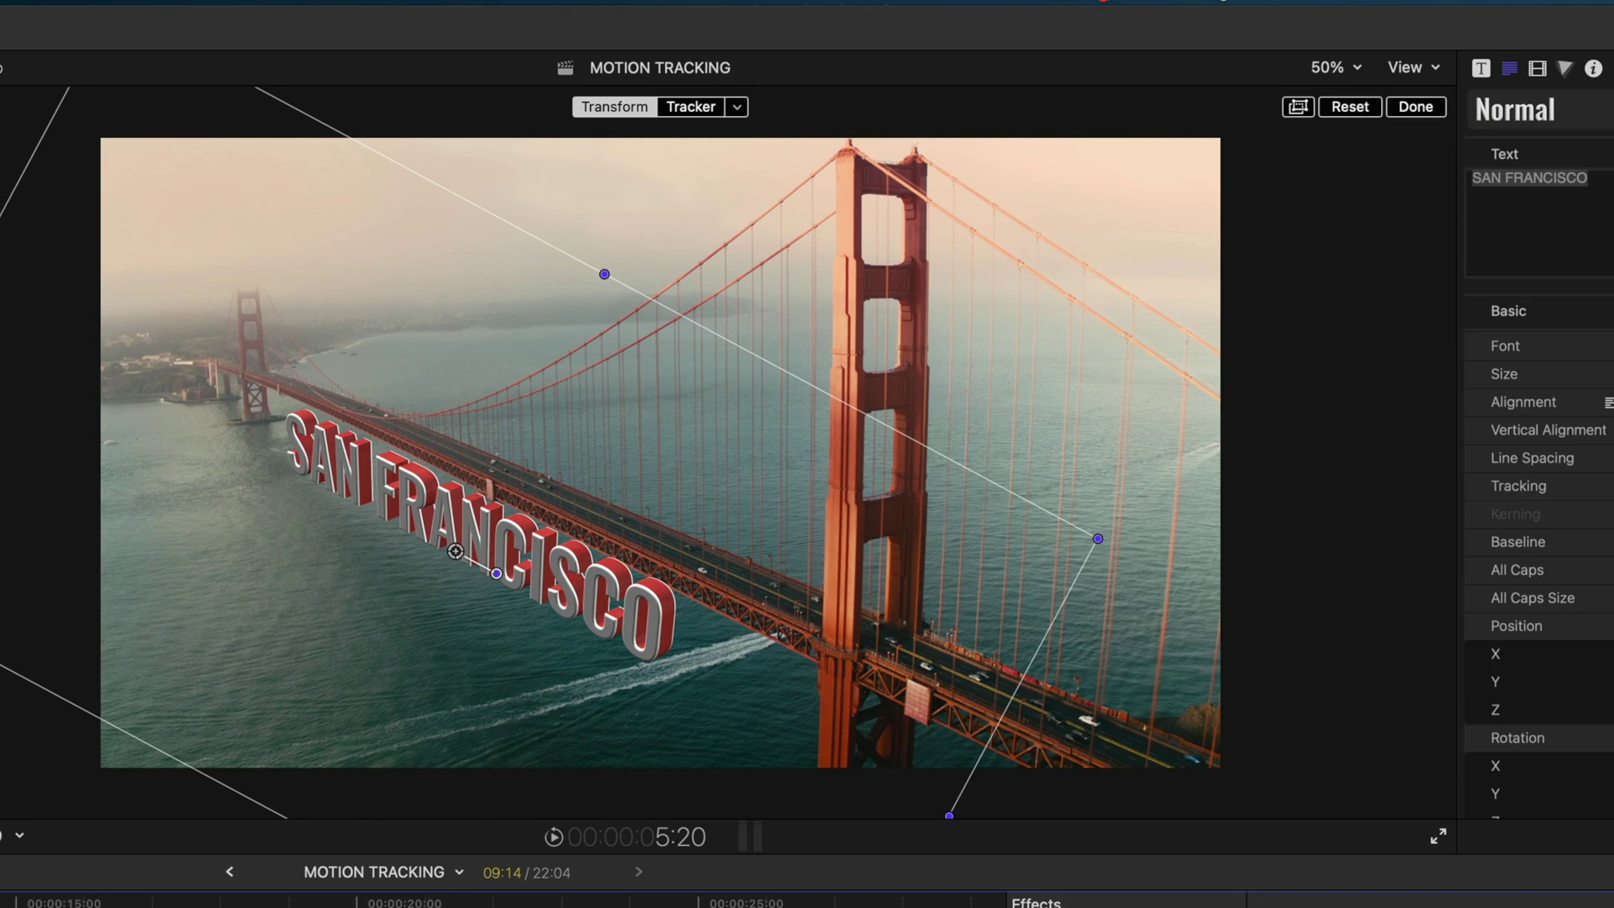
{"action": "left_click", "coordinate": [737, 108]}
{"action": "left_click", "coordinate": [729, 199]}
{"action": "left_click", "coordinate": [731, 219]}
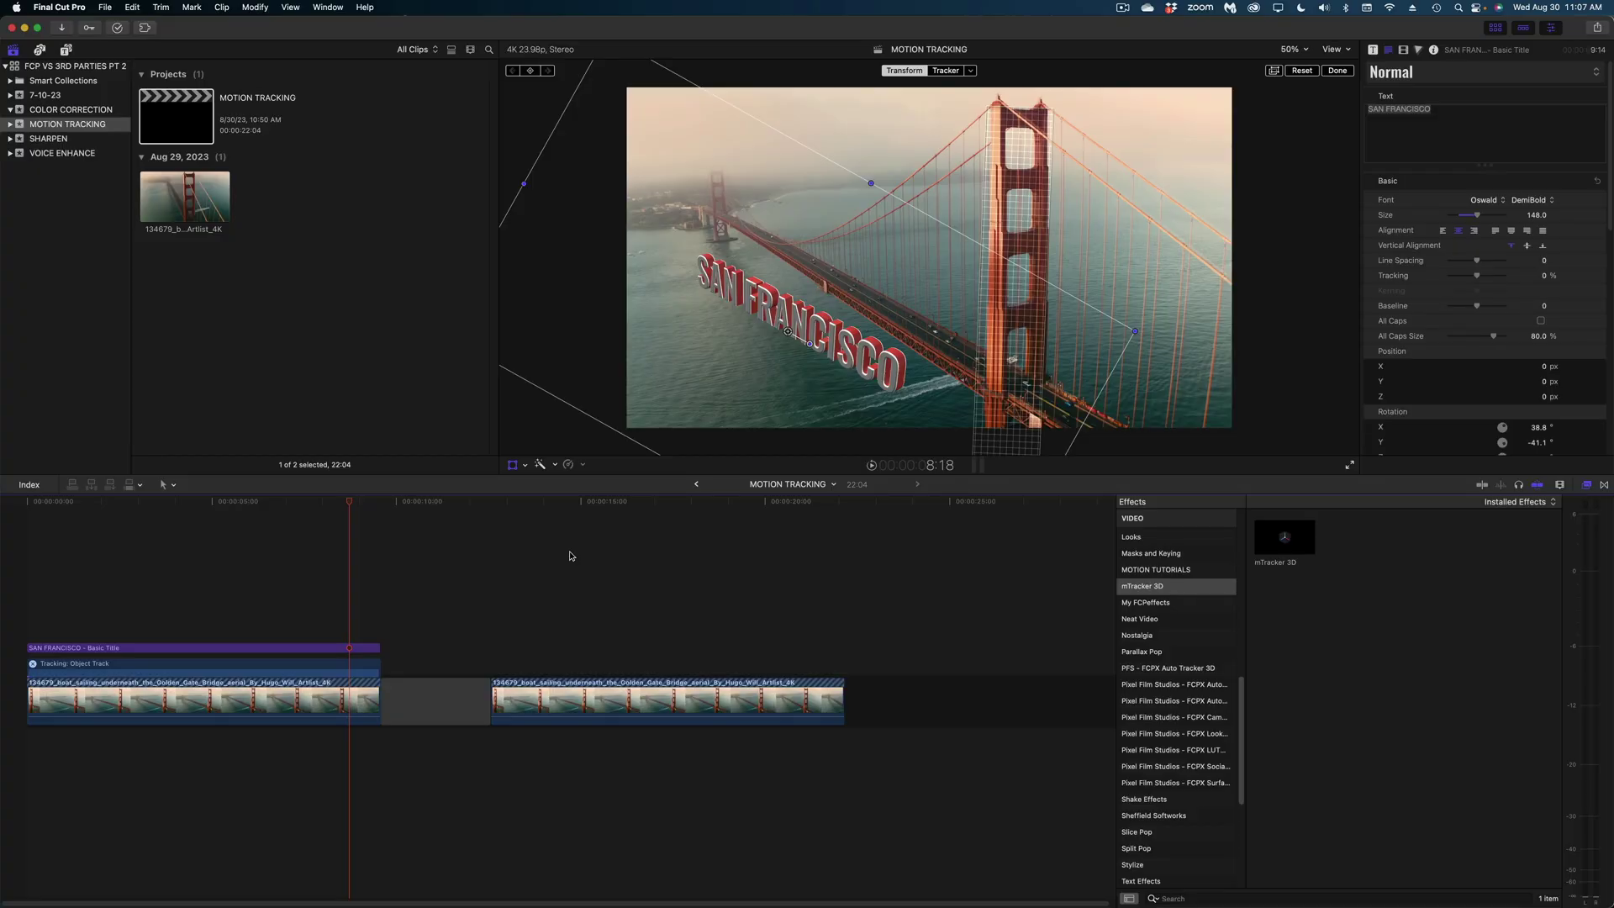
Apply the mTracker 3D effect to the second bridge clip
{"action": "left_click", "coordinate": [500, 504]}
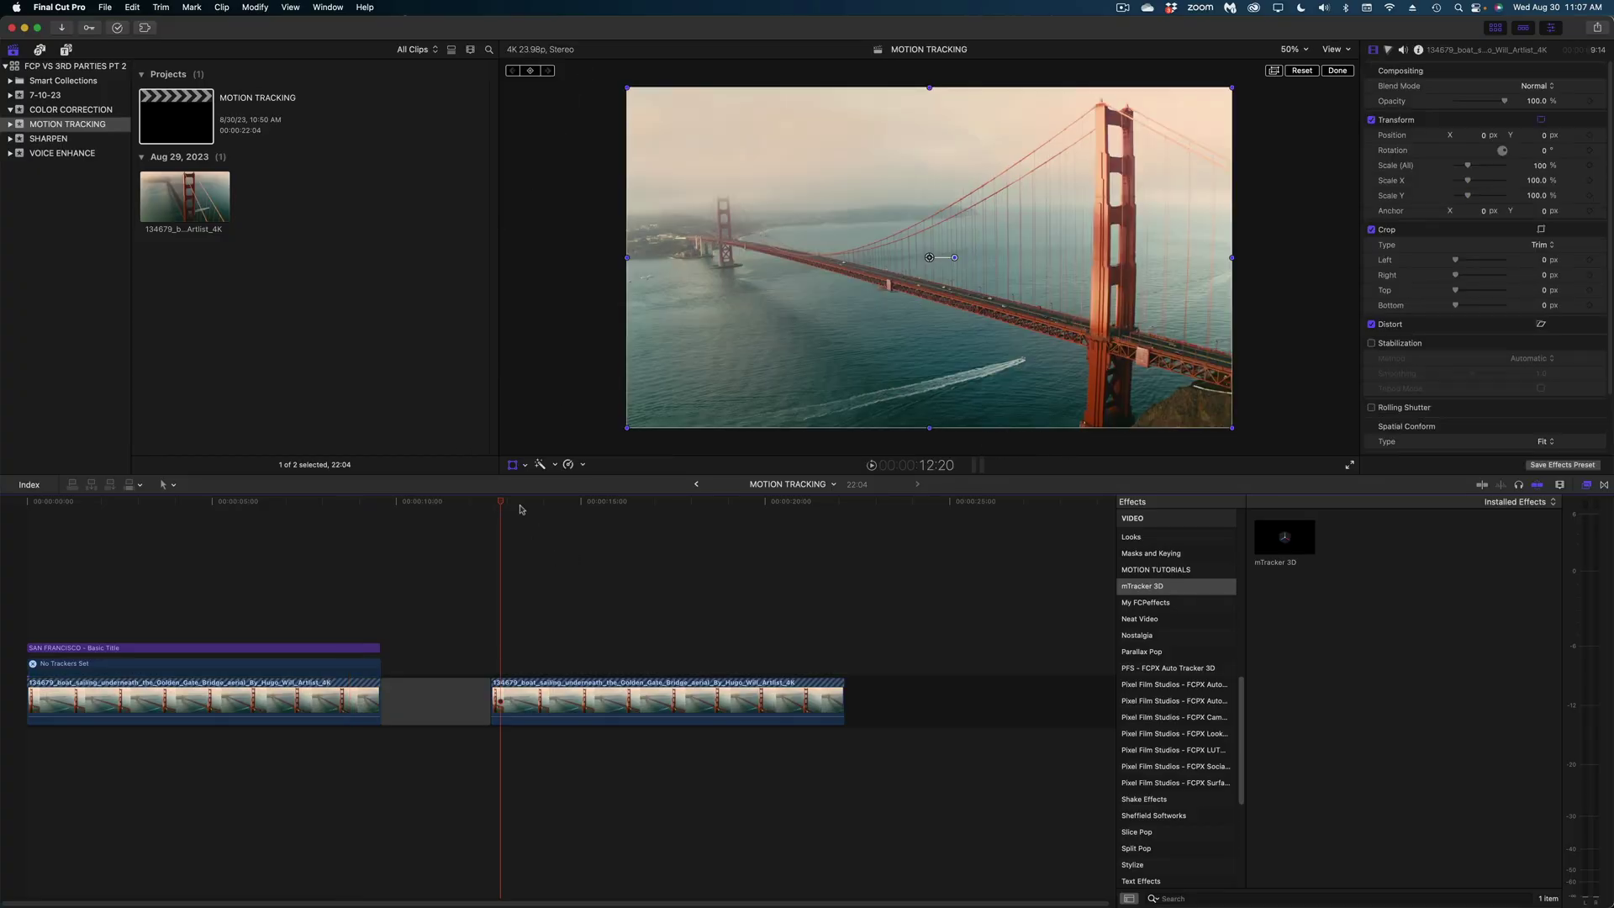
{"action": "left_click", "coordinate": [667, 504]}
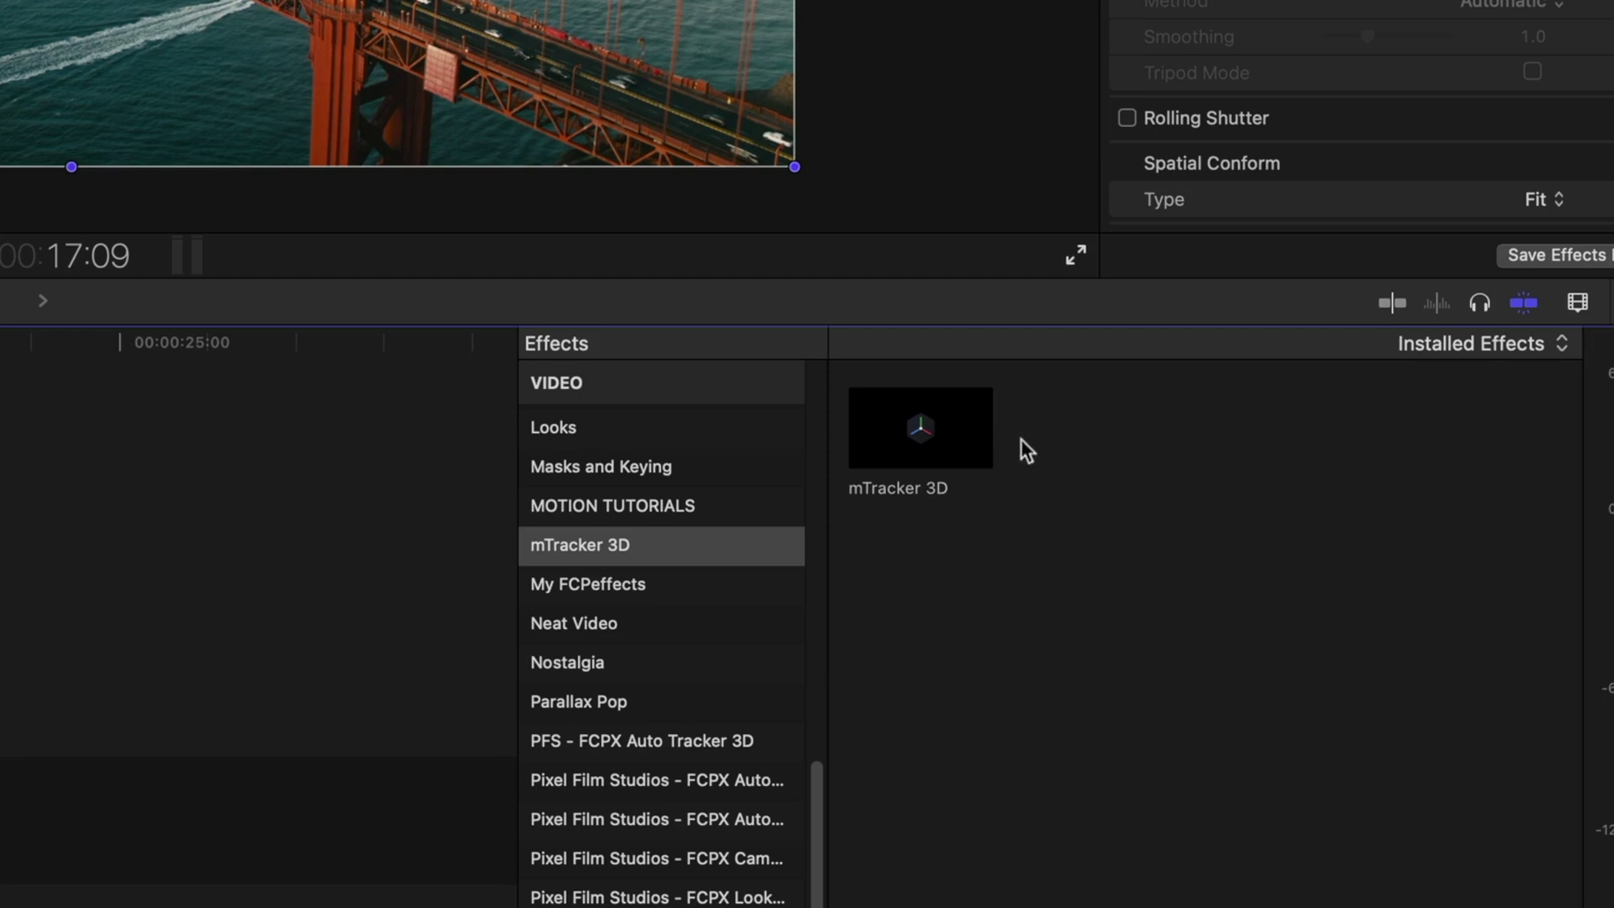
{"action": "left_click_drag", "start_coordinate": [1289, 537], "coordinate": [1235, 537]}
{"action": "left_click_drag", "start_coordinate": [798, 426], "coordinate": [512, 738]}
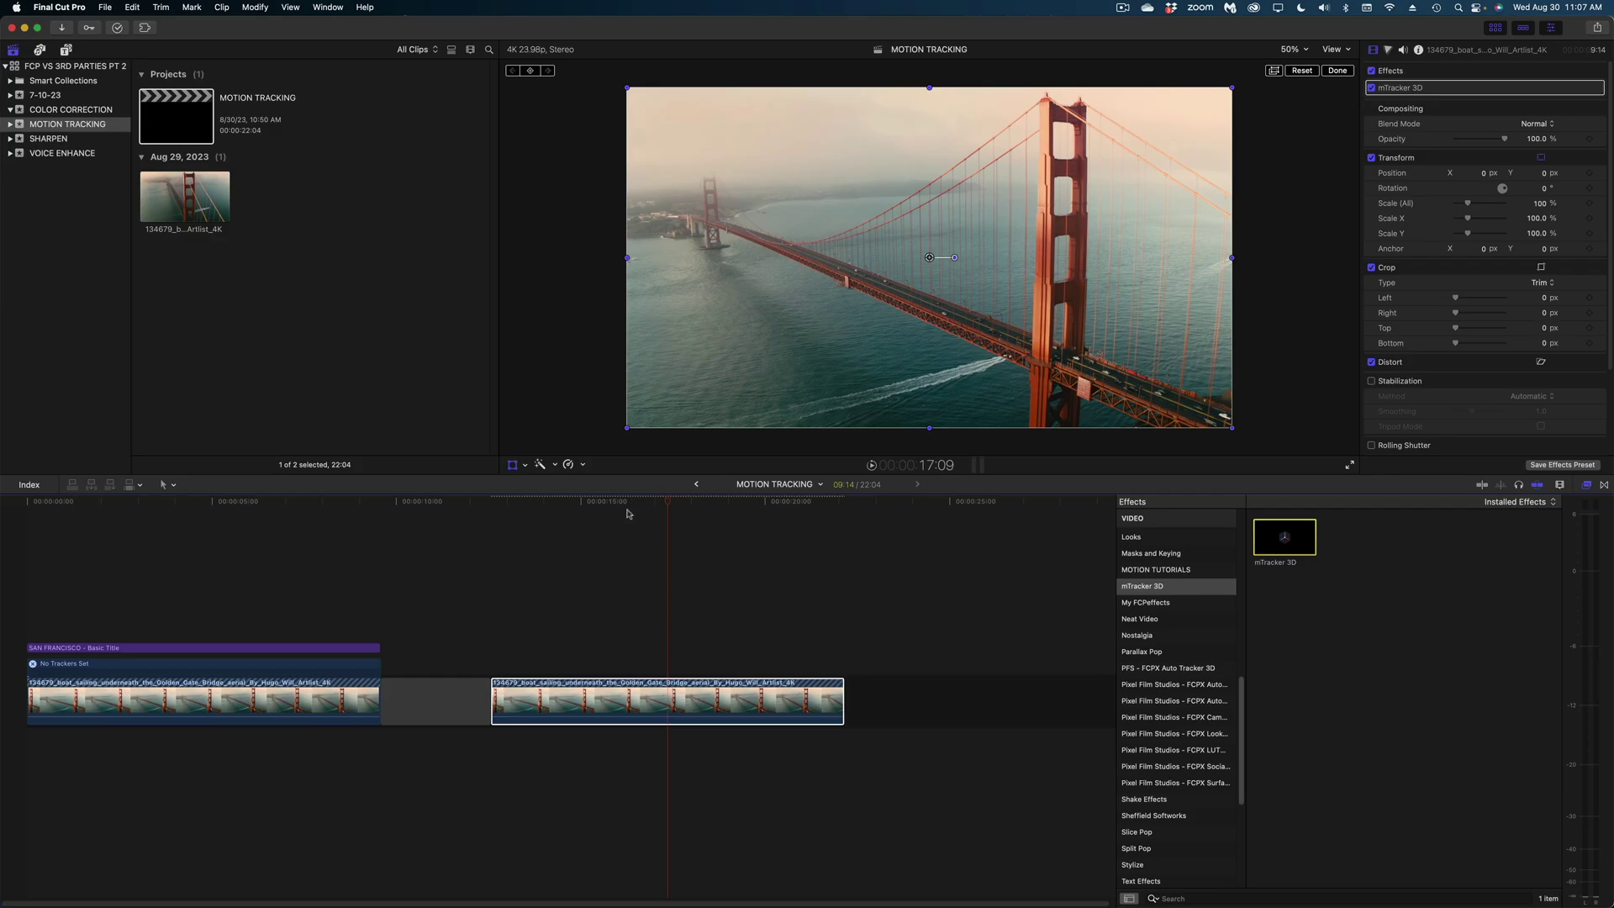
Track the second clip's footage with mTracker 3D
{"action": "left_click", "coordinate": [626, 514]}
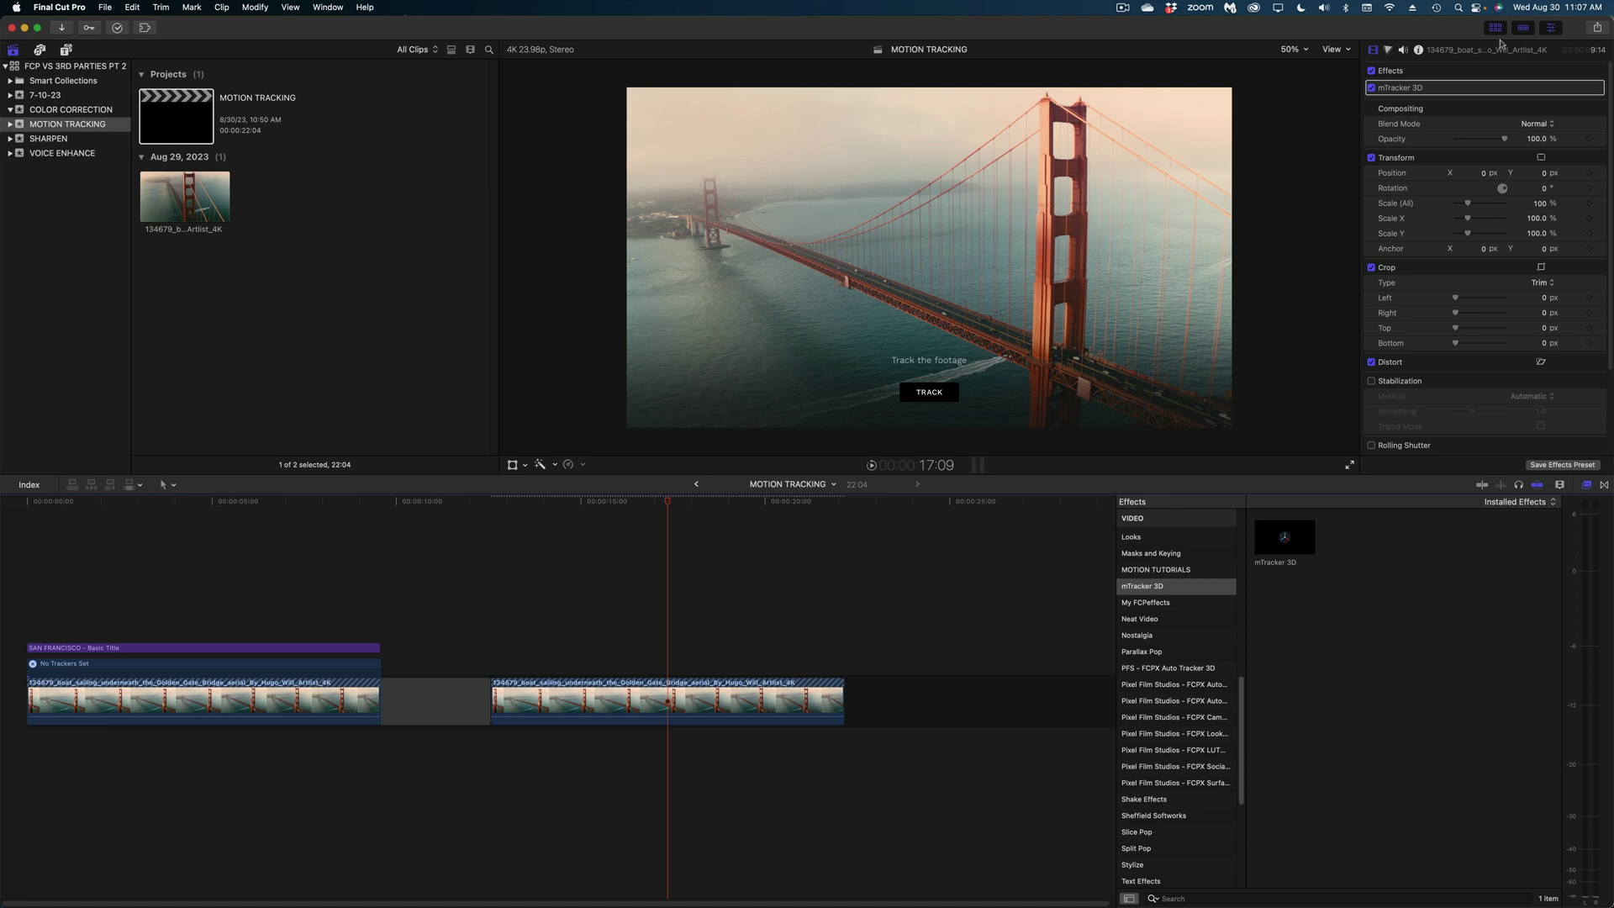
{"action": "left_click", "coordinate": [1580, 87]}
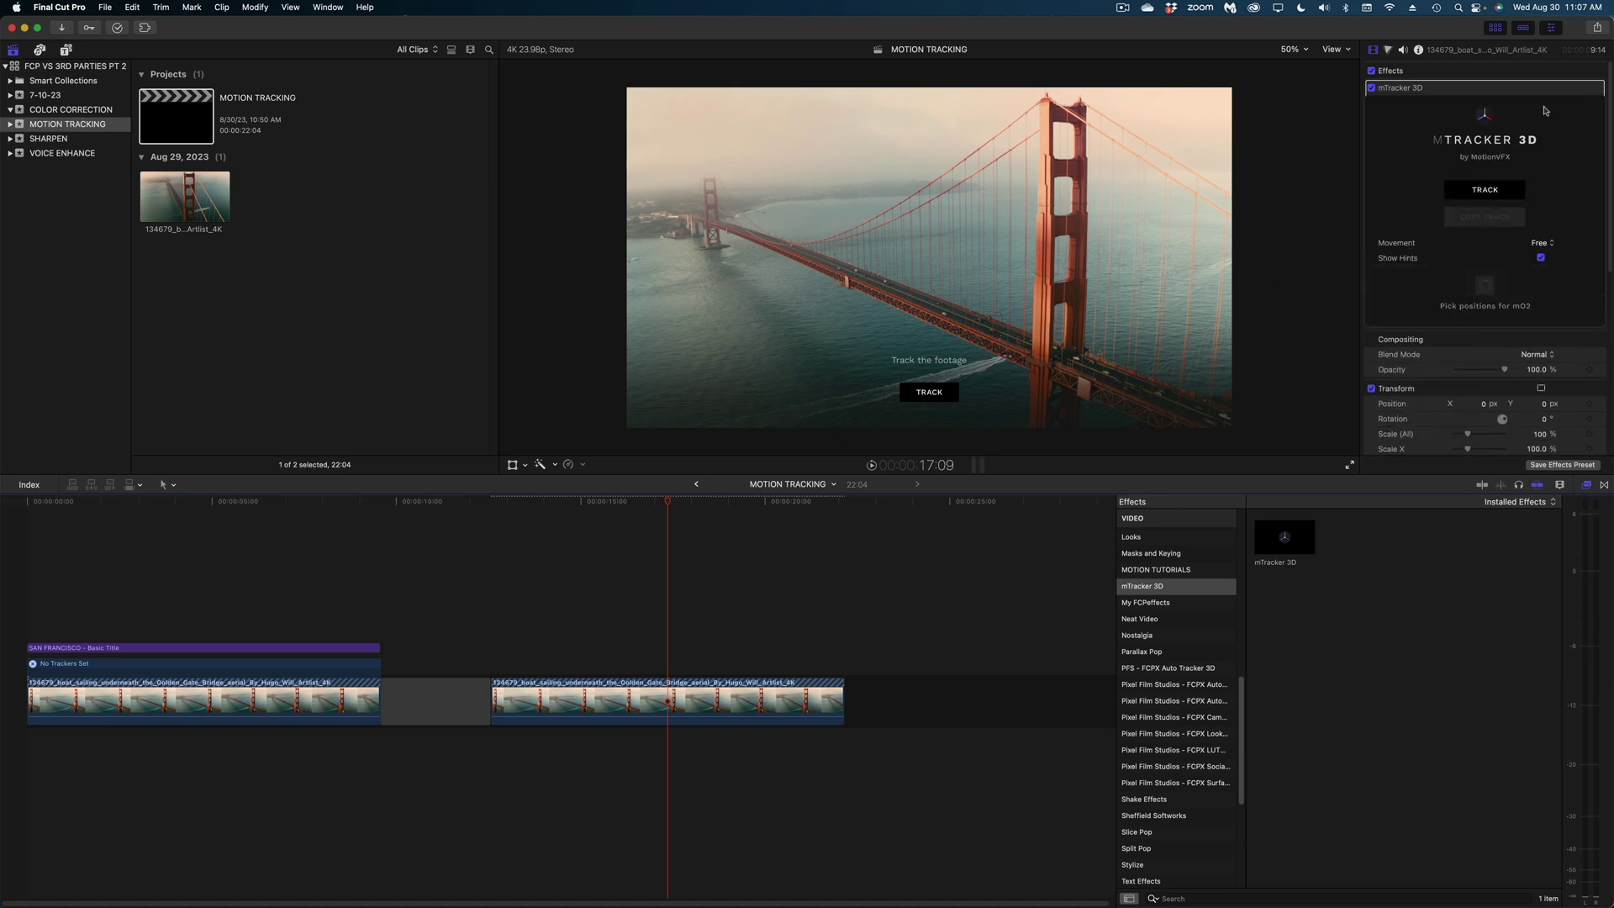
{"action": "left_click", "coordinate": [909, 388]}
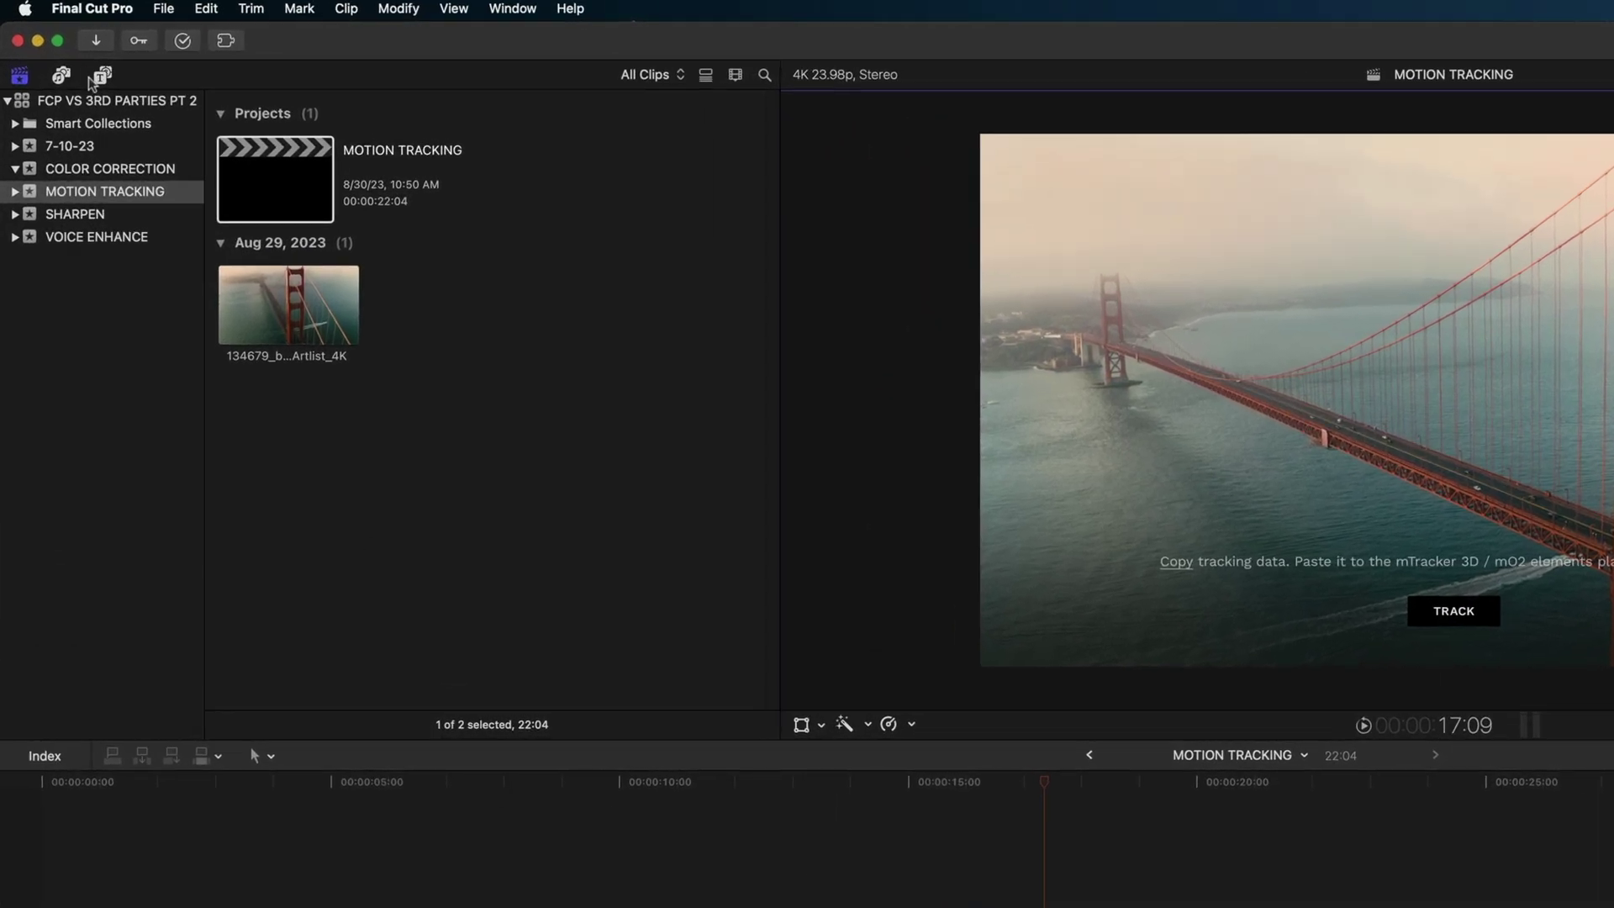
{"action": "left_click", "coordinate": [66, 50]}
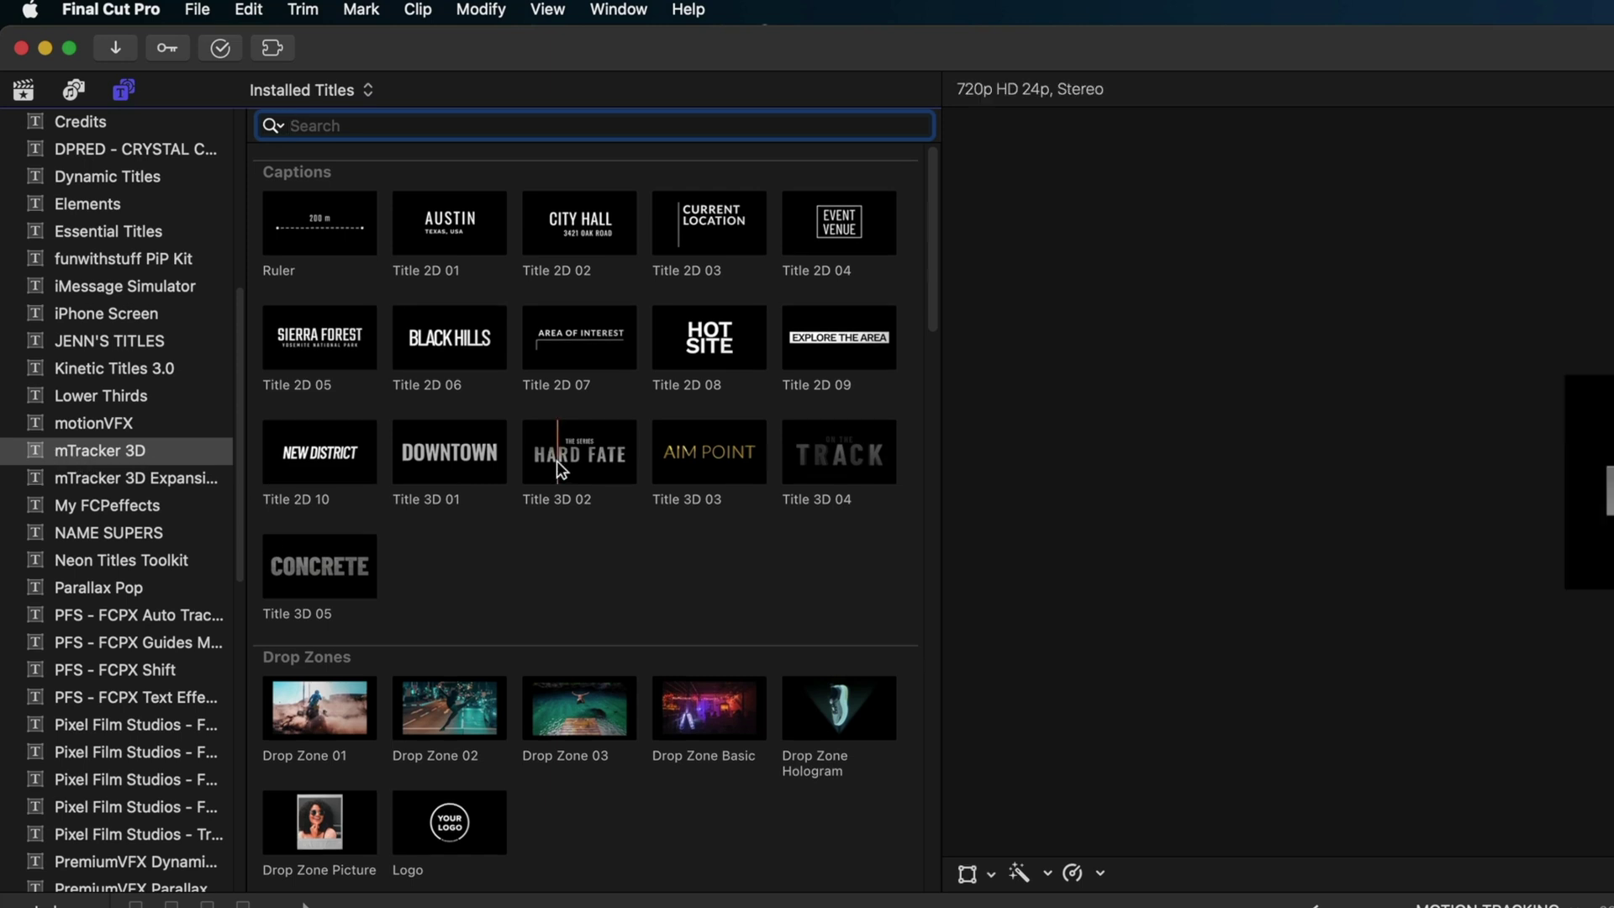
Add mTracker 3D's Title 3D 01 above the second clip, reading SAN FRANCISCO, tilted along the bridge
{"action": "scroll", "coordinate": [531, 250], "scroll_direction": "down", "scroll_amount": 1}
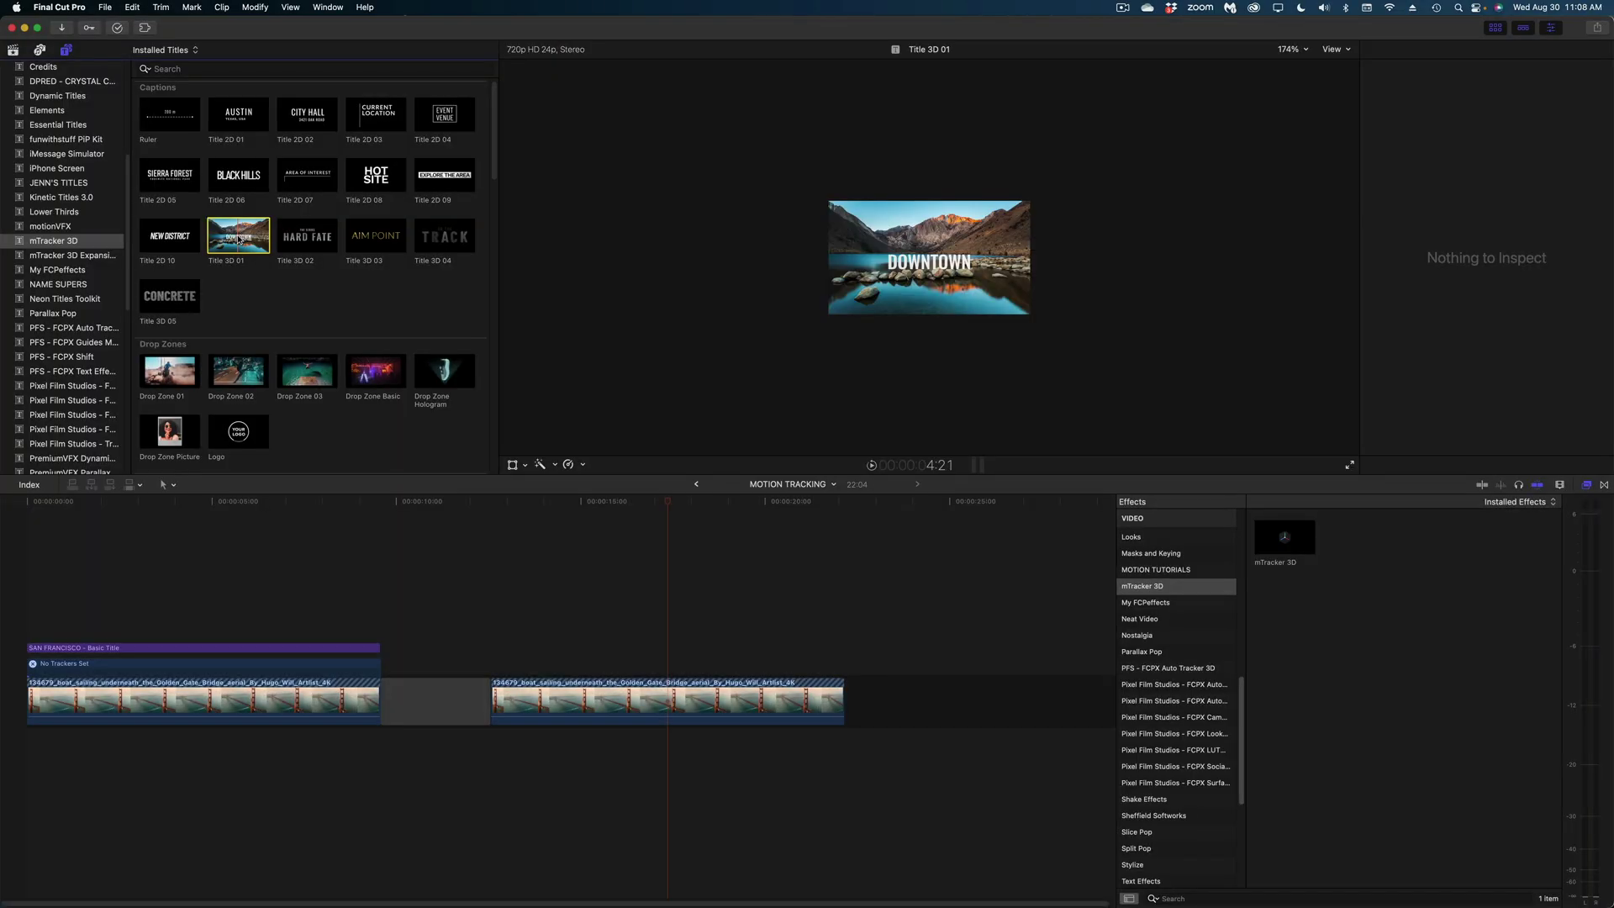
{"action": "left_click_drag", "start_coordinate": [450, 446], "coordinate": [849, 670]}
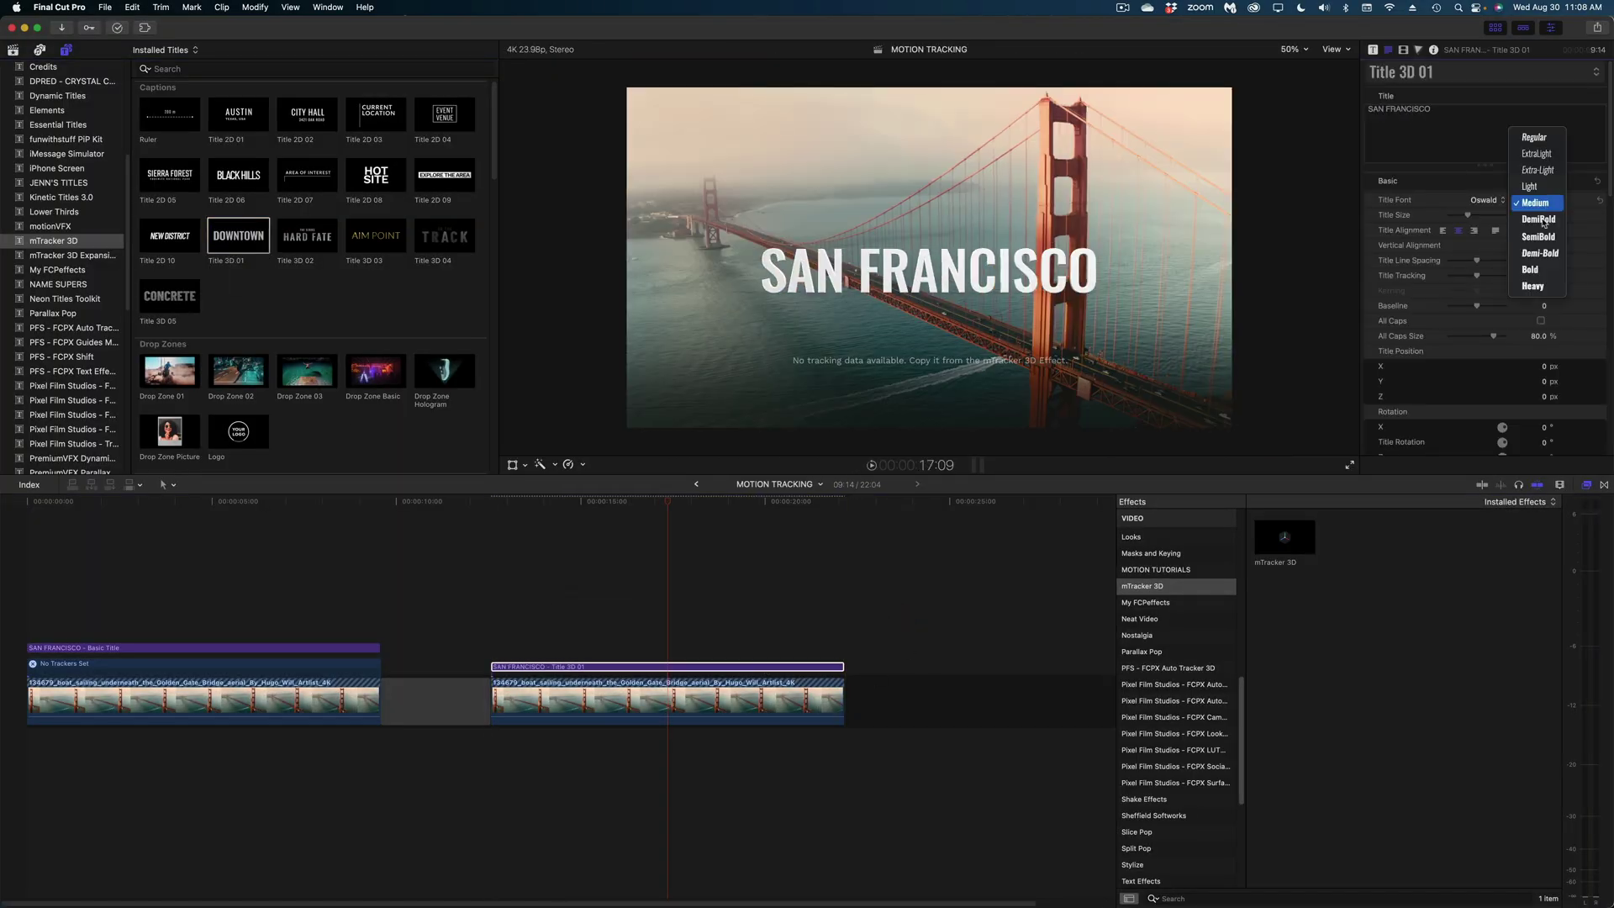
{"action": "scroll", "coordinate": [1439, 247], "scroll_direction": "down", "scroll_amount": 5}
{"action": "scroll", "coordinate": [1439, 247], "scroll_direction": "down", "scroll_amount": 5}
{"action": "scroll", "coordinate": [1439, 247], "scroll_direction": "up", "scroll_amount": 10}
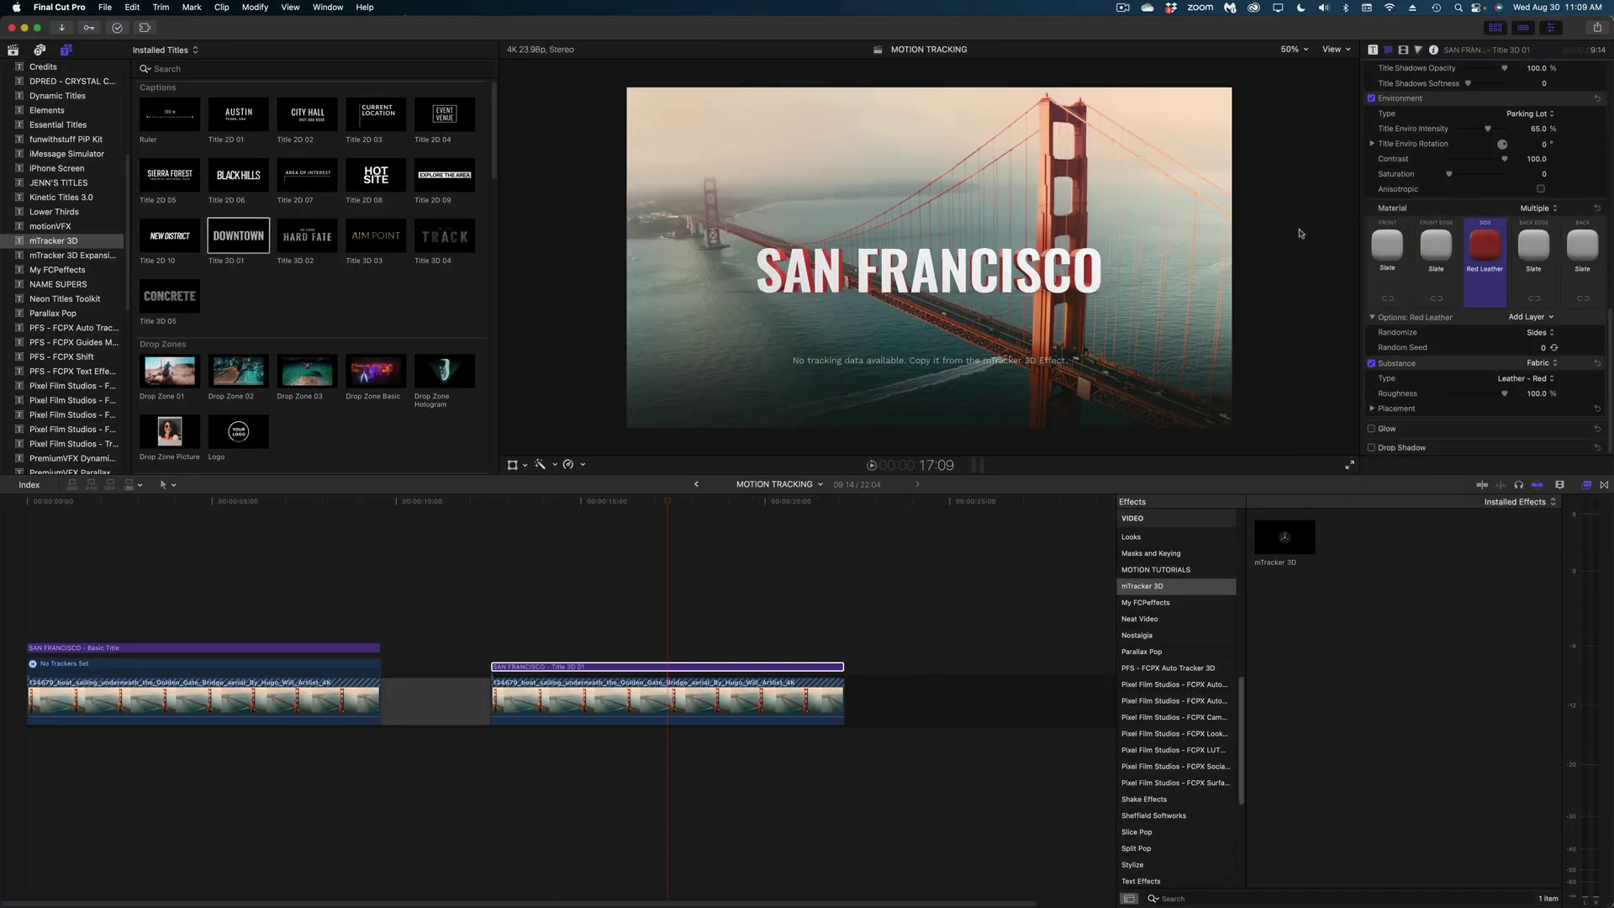
{"action": "left_click_drag", "start_coordinate": [1531, 263], "coordinate": [1496, 263]}
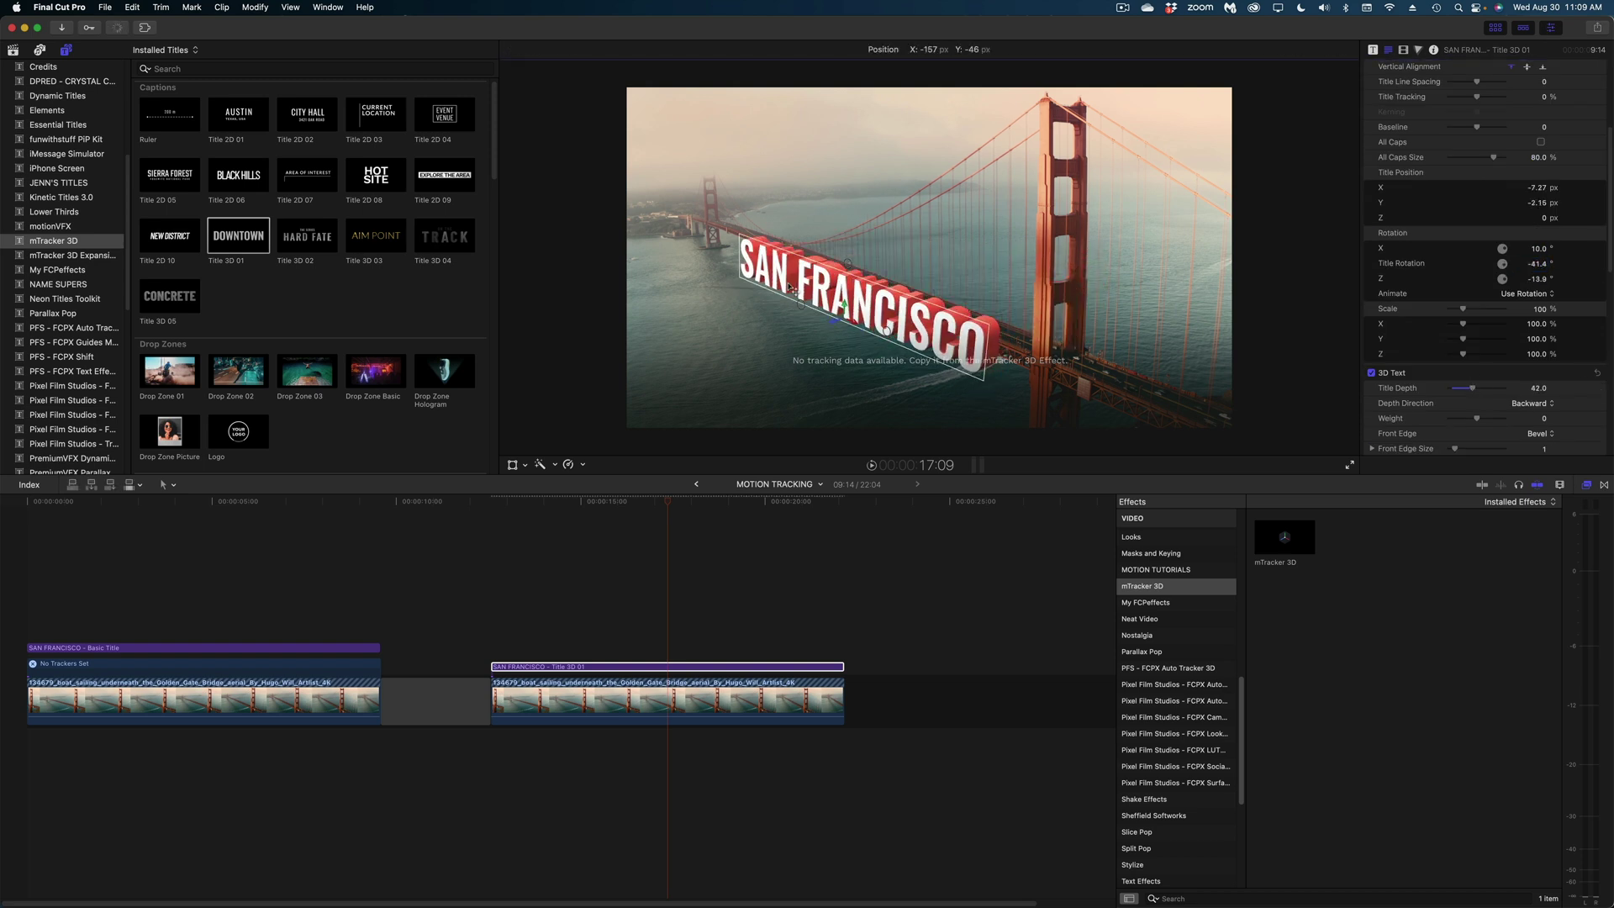
{"action": "scroll", "coordinate": [1484, 177], "scroll_direction": "up", "scroll_amount": 5}
{"action": "left_click", "coordinate": [1372, 49]}
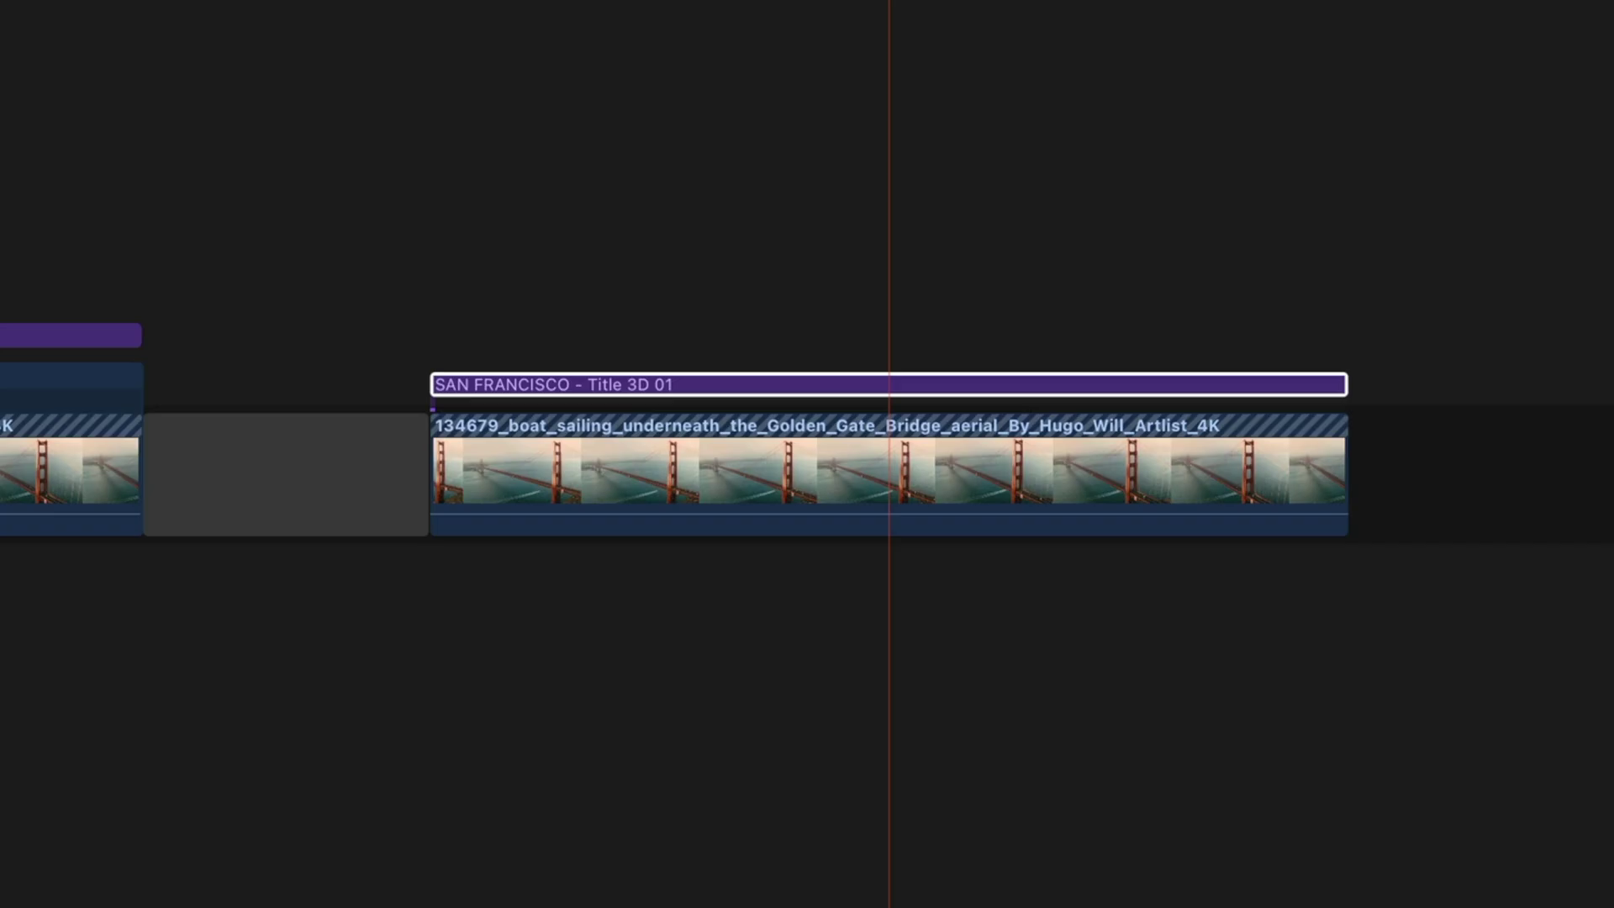
{"action": "left_click", "coordinate": [719, 436]}
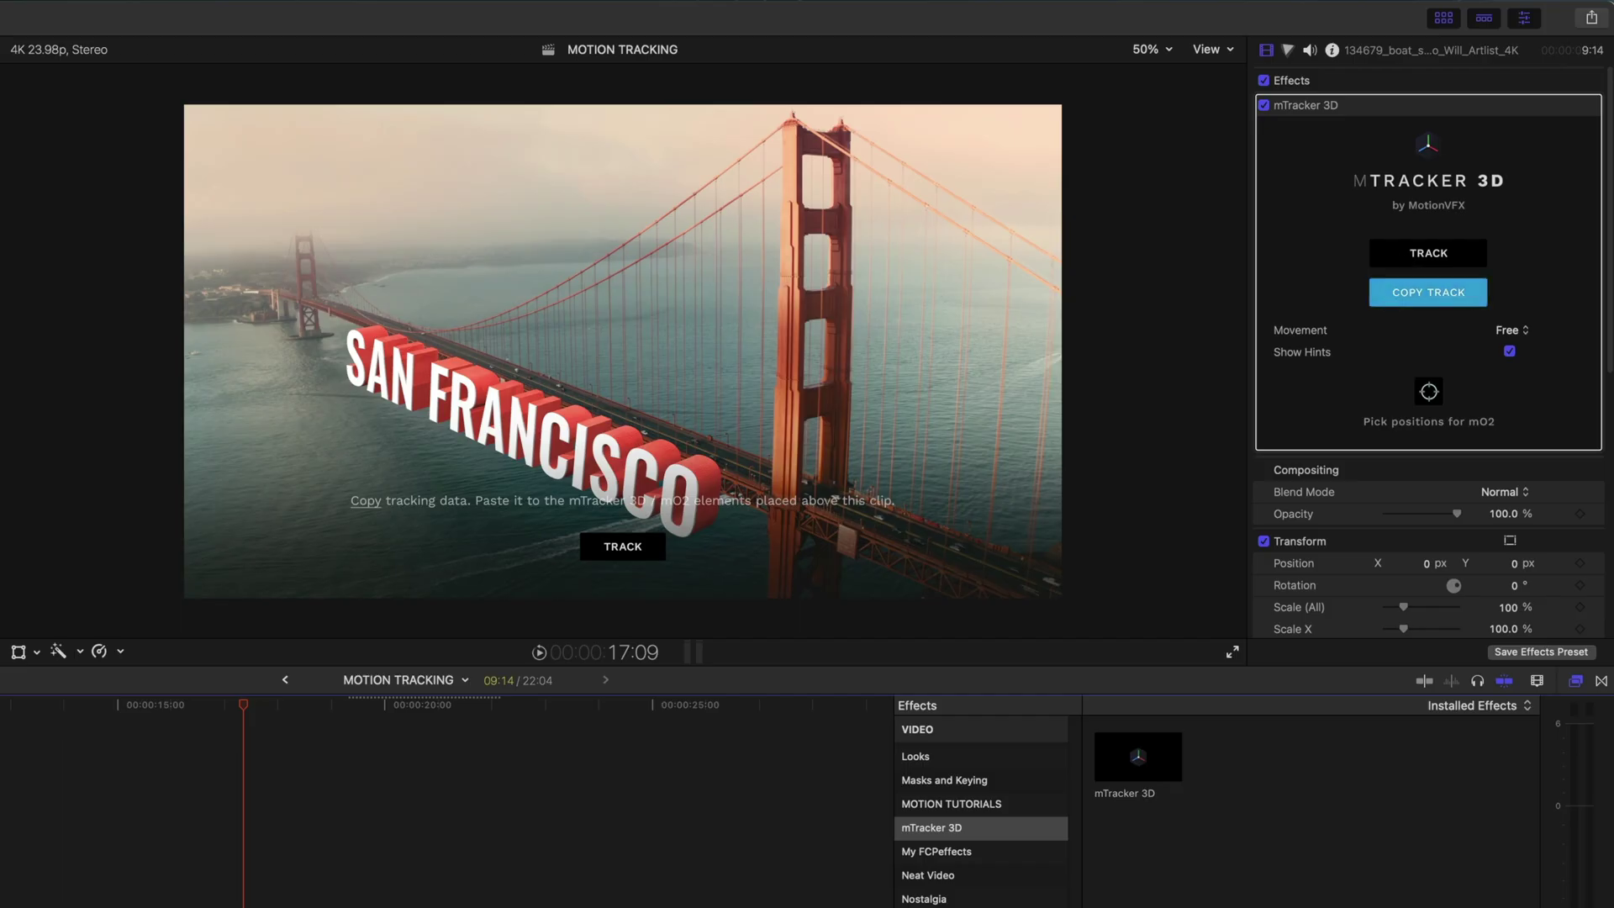
Copy the clip's mTracker 3D track, paste it onto the SAN FRANCISCO title, and tilt it further
{"action": "left_click", "coordinate": [1392, 296]}
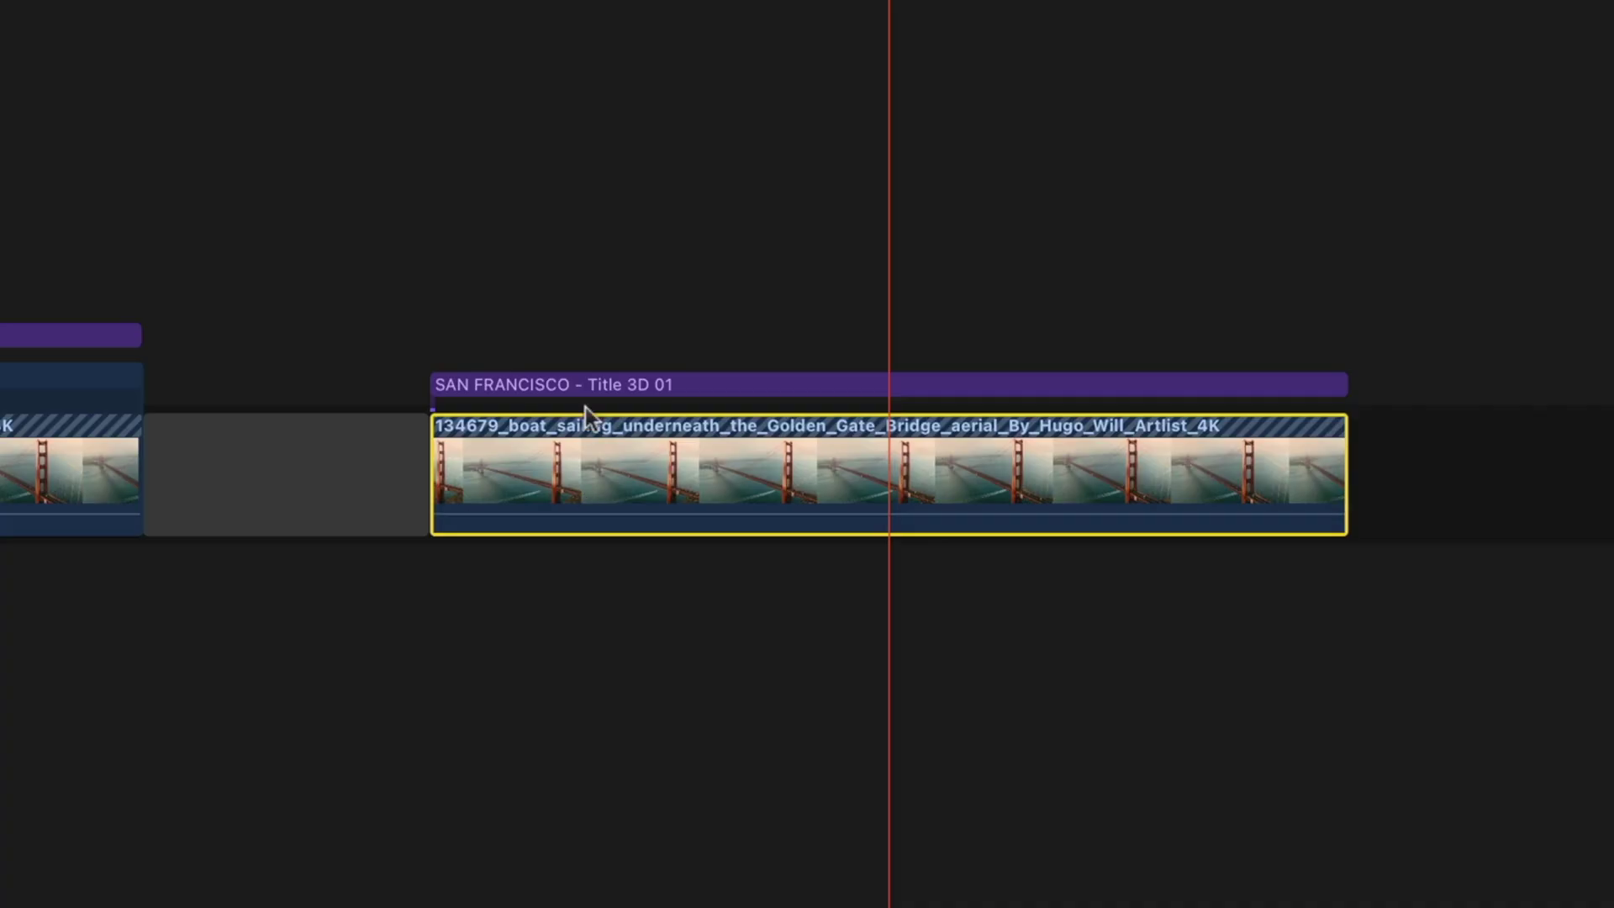
{"action": "left_click", "coordinate": [590, 382]}
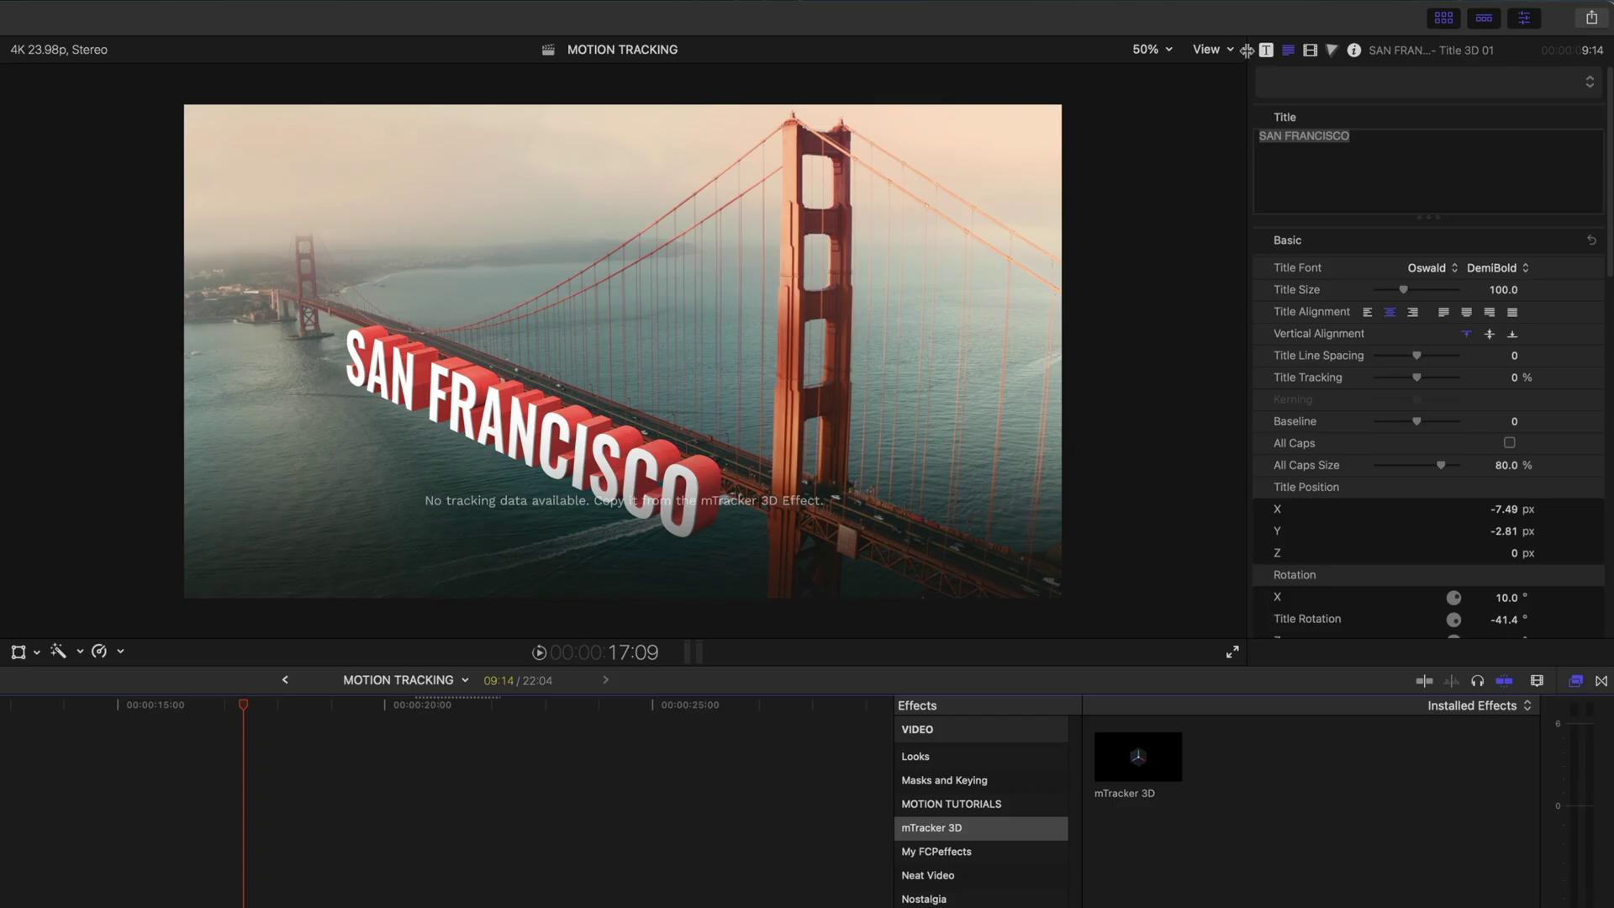
{"action": "left_click", "coordinate": [1266, 50]}
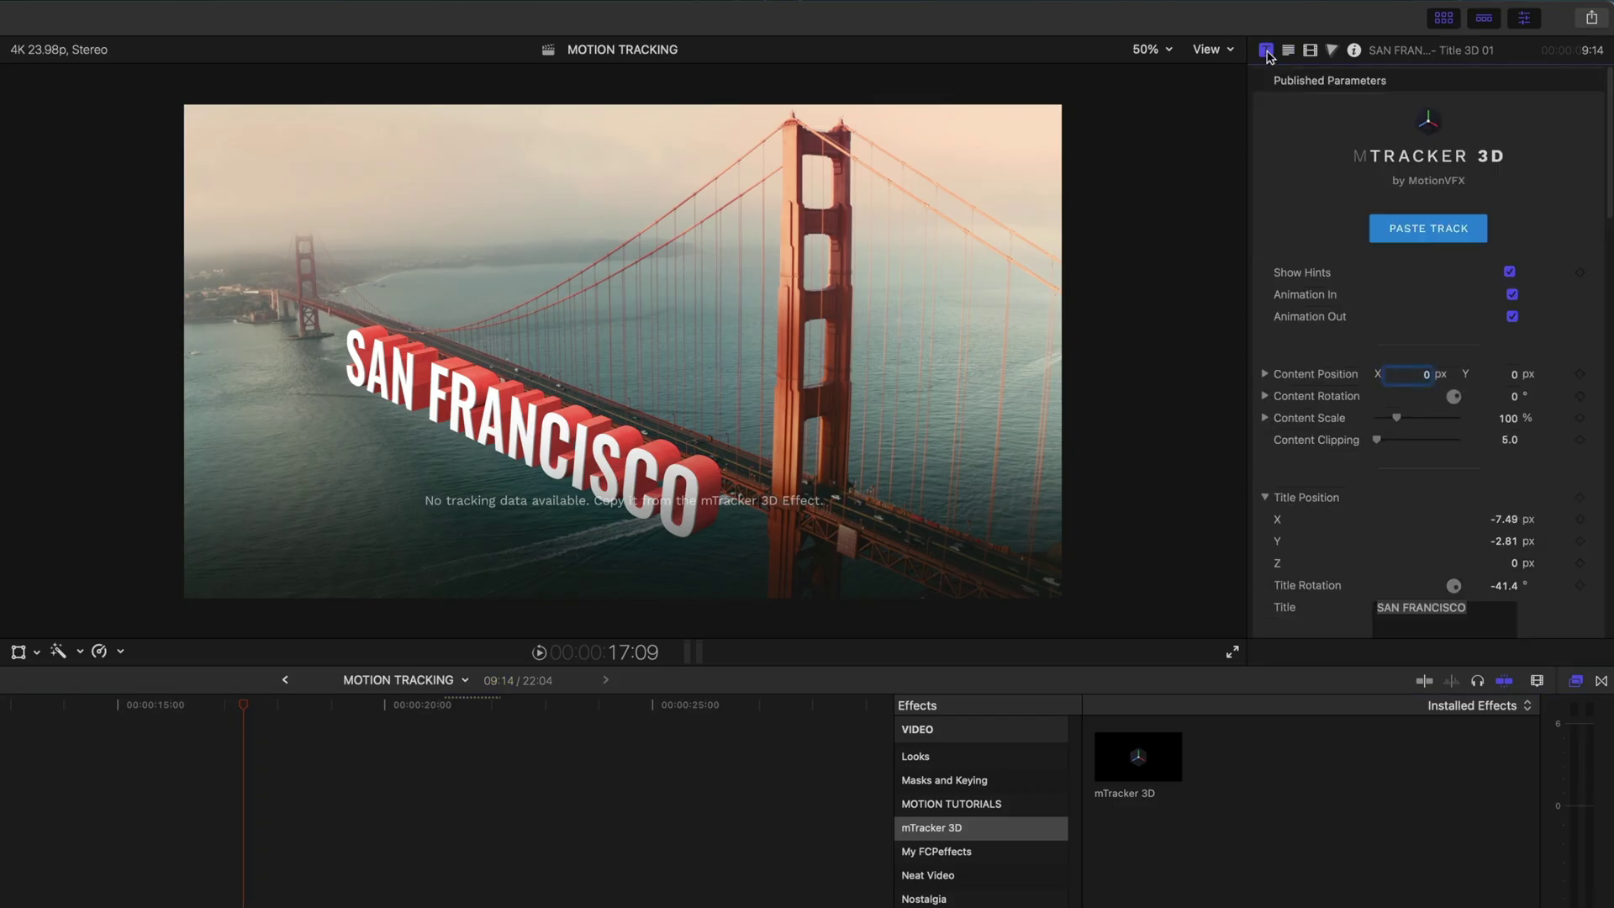
{"action": "left_click", "coordinate": [1479, 239]}
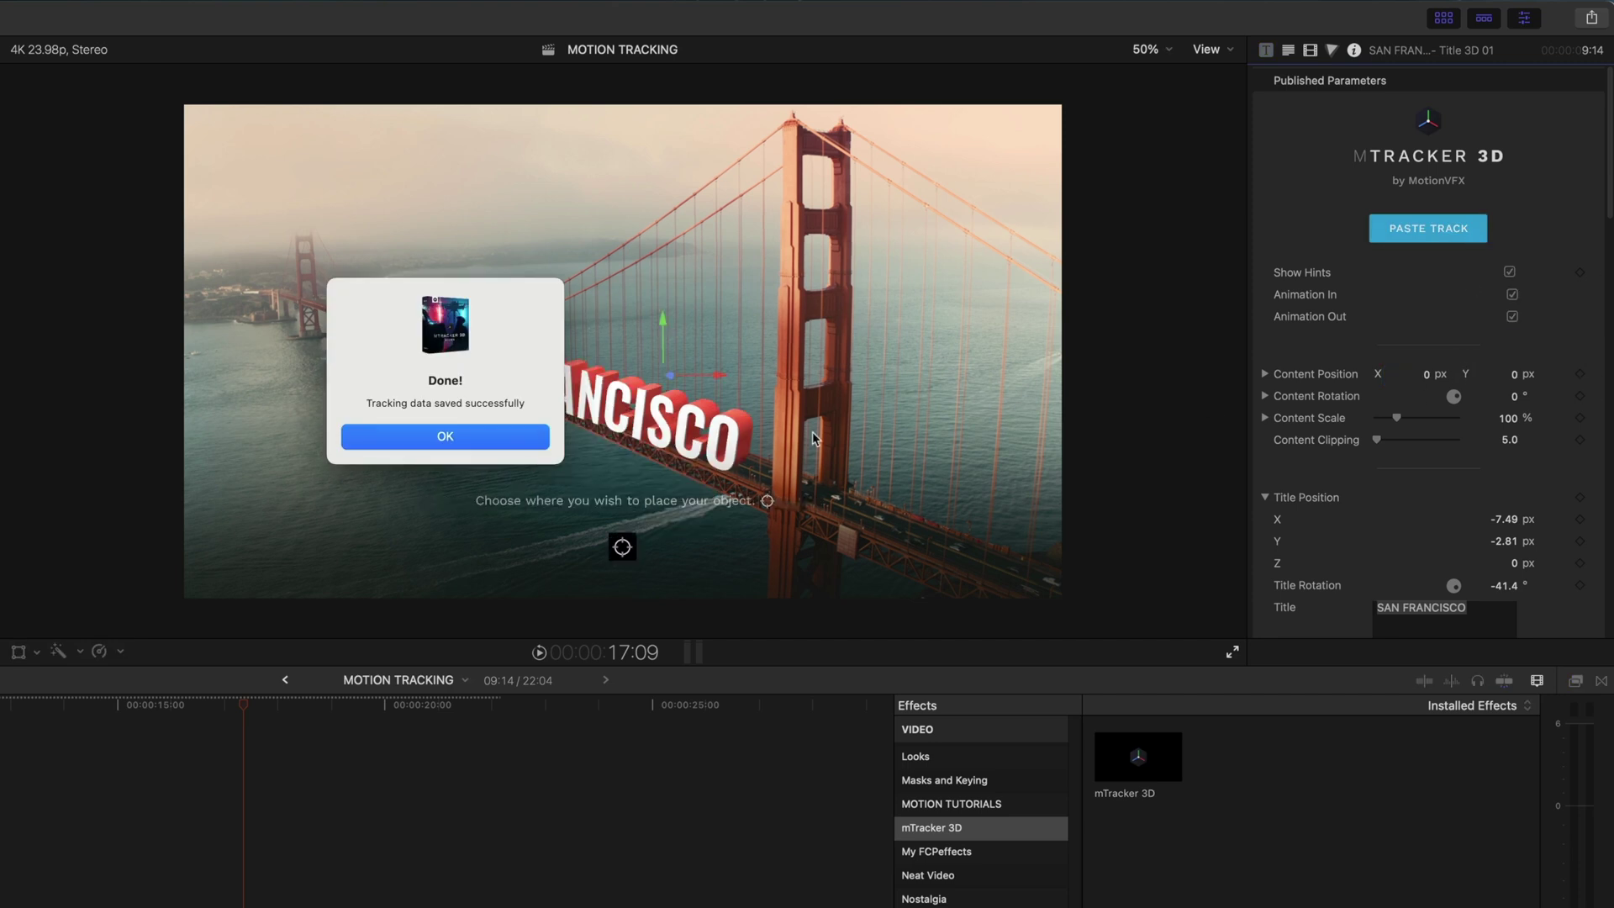
{"action": "left_click", "coordinate": [430, 436]}
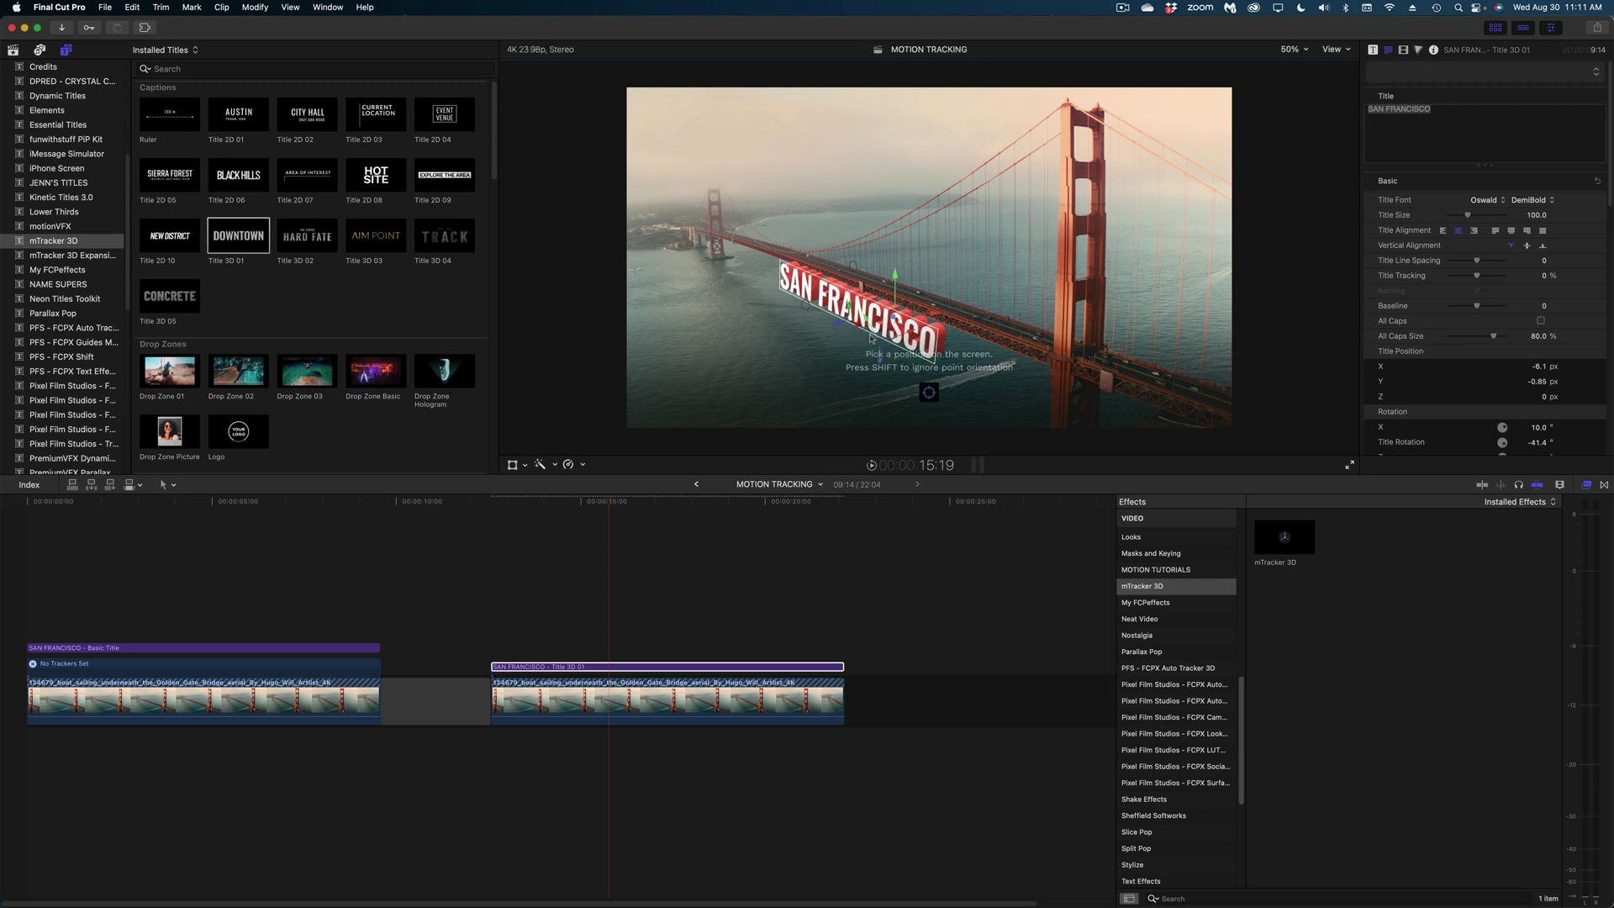
{"action": "left_click_drag", "start_coordinate": [847, 271], "coordinate": [900, 340]}
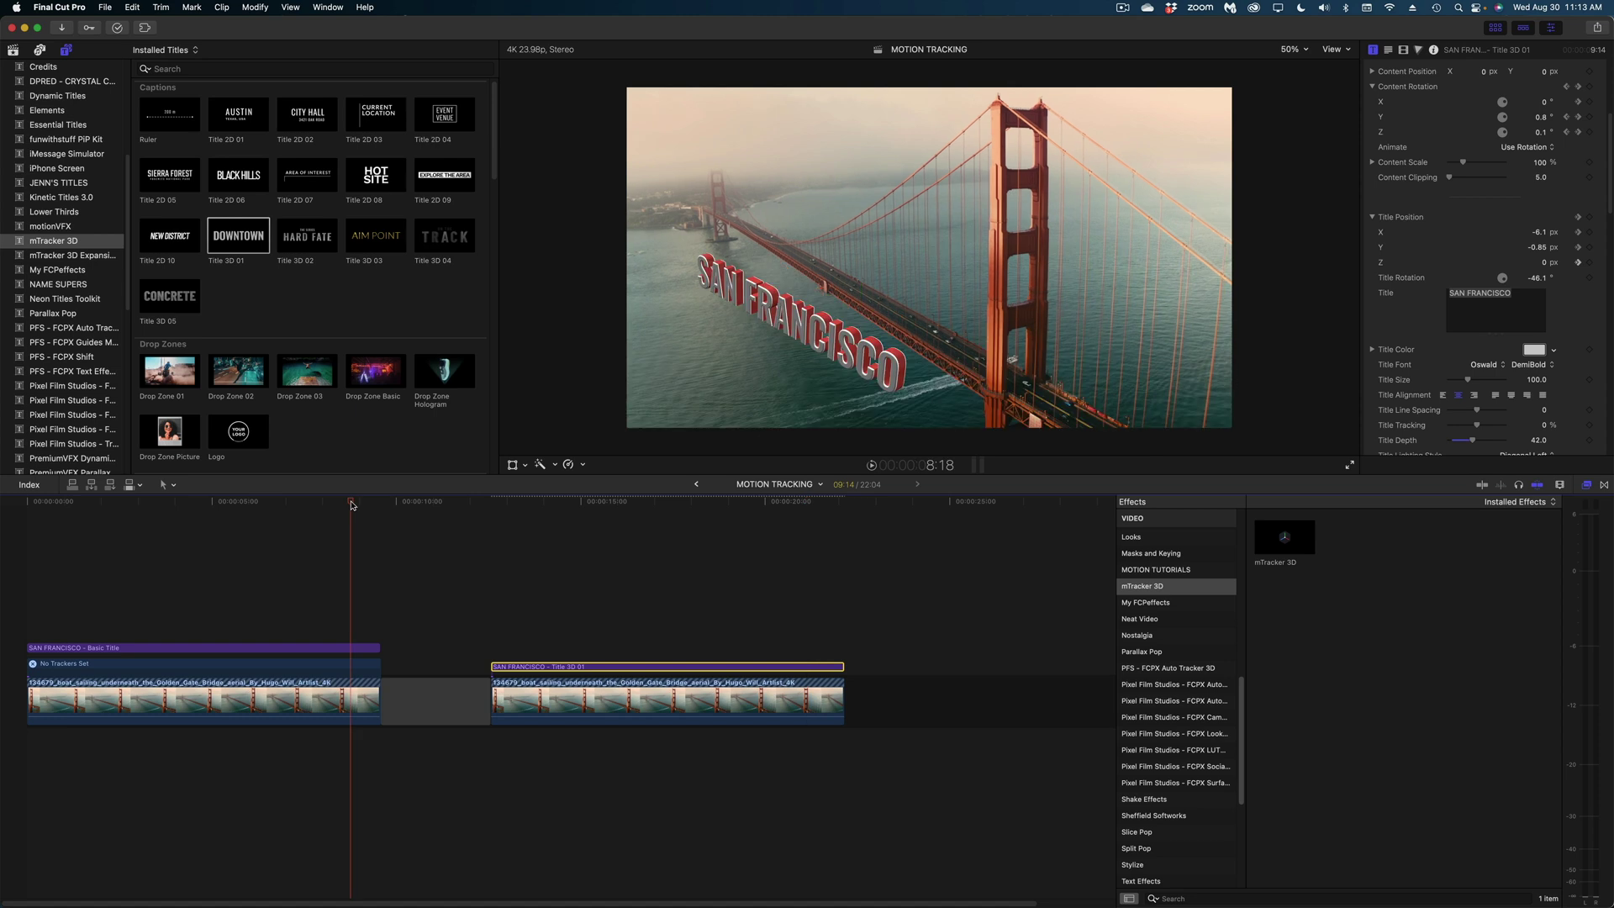
{"action": "key", "text": "space"}
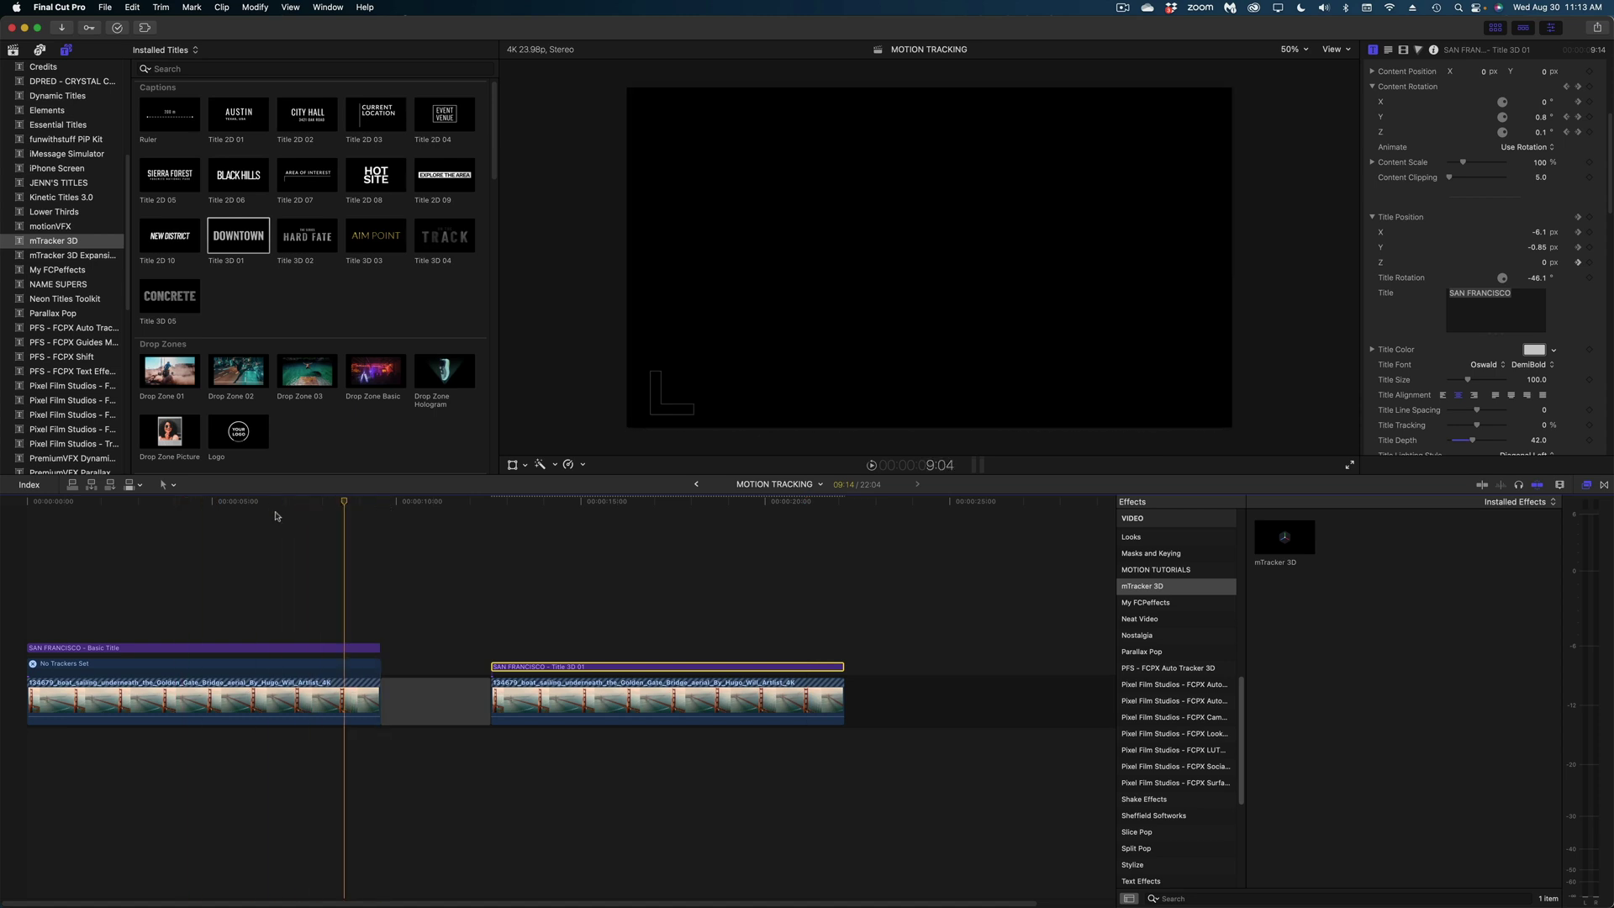
{"action": "left_click", "coordinate": [275, 505]}
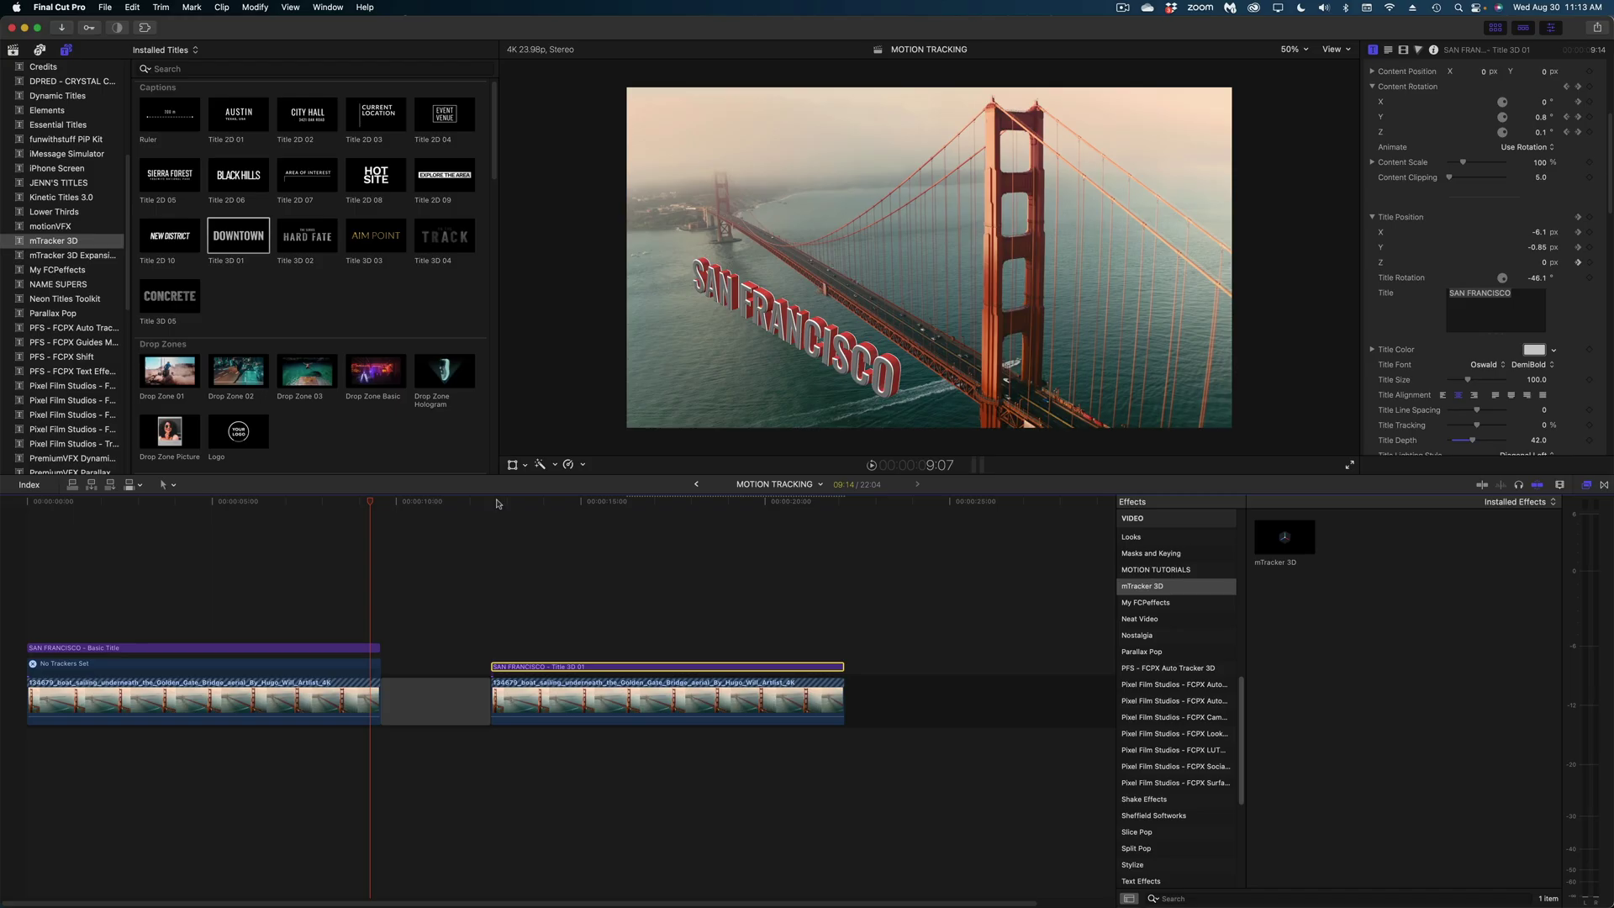
{"action": "left_click", "coordinate": [496, 503]}
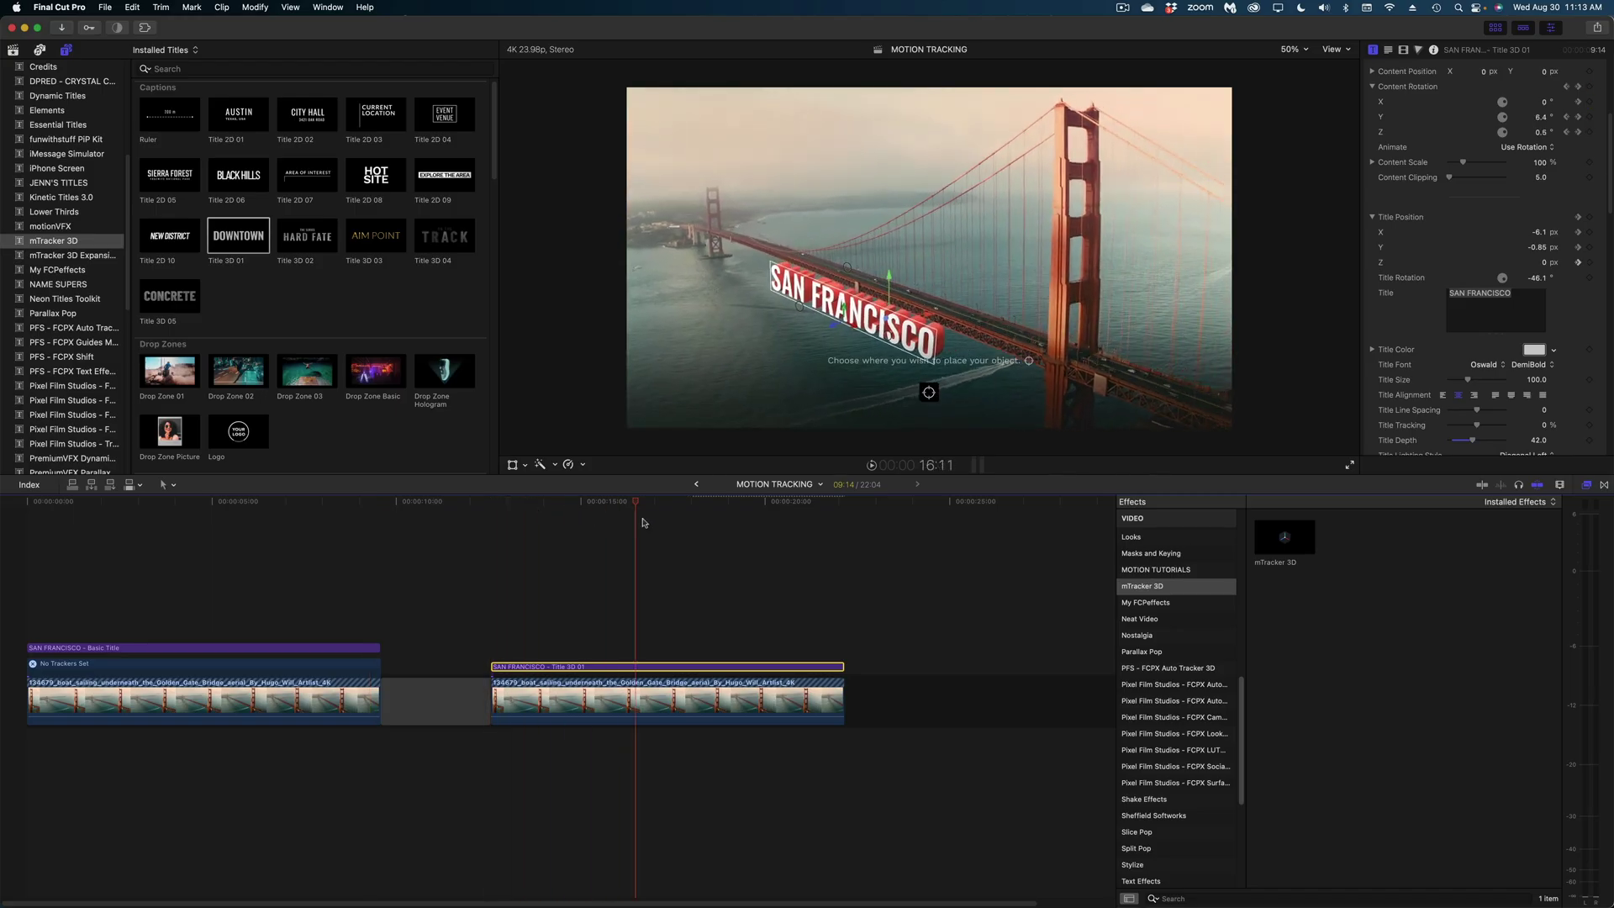
{"action": "left_click_drag", "start_coordinate": [642, 522], "coordinate": [767, 516]}
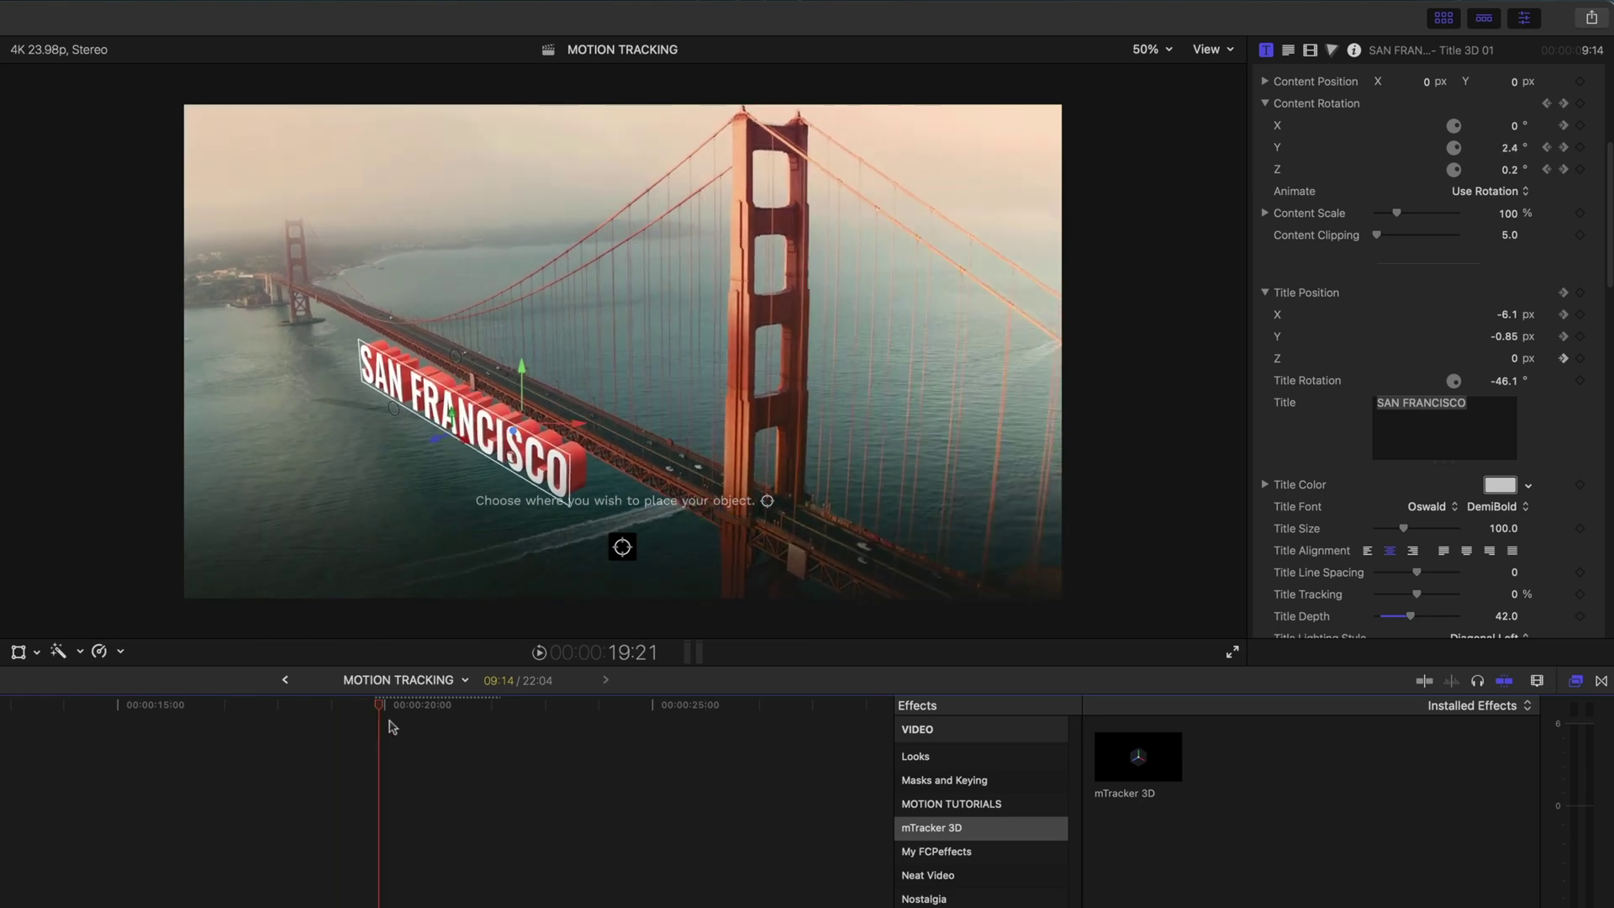
{"action": "left_click_drag", "start_coordinate": [389, 726], "coordinate": [490, 724]}
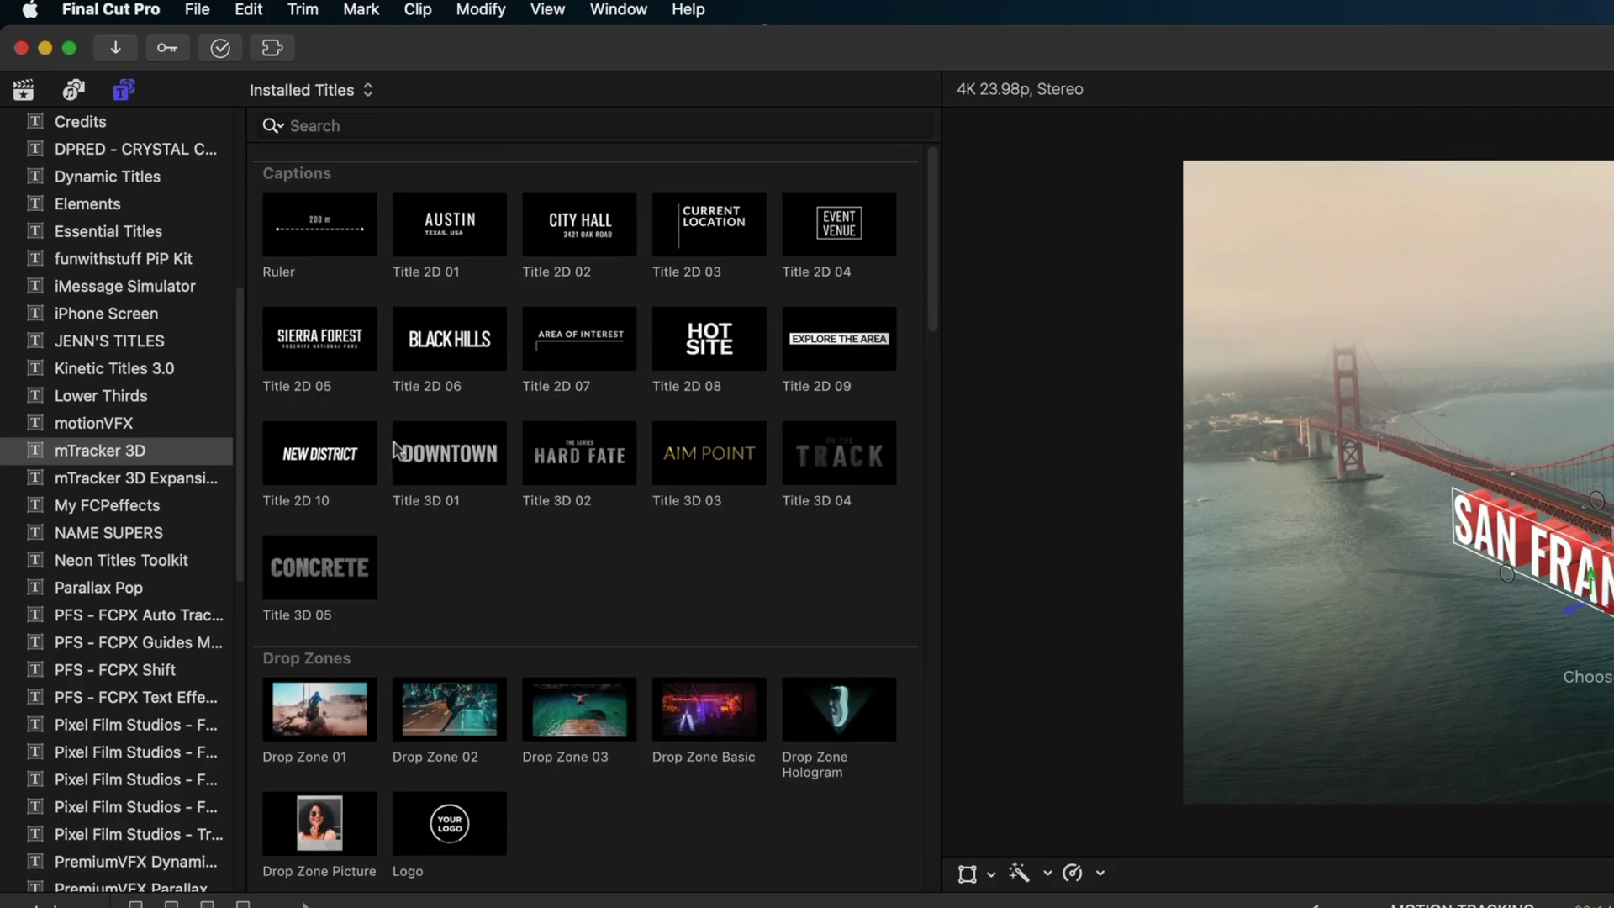
Connect the Robot title, paste the saved track, and stand it on the bridge at 177% scale
{"action": "scroll", "coordinate": [538, 454], "scroll_direction": "down", "scroll_amount": 10}
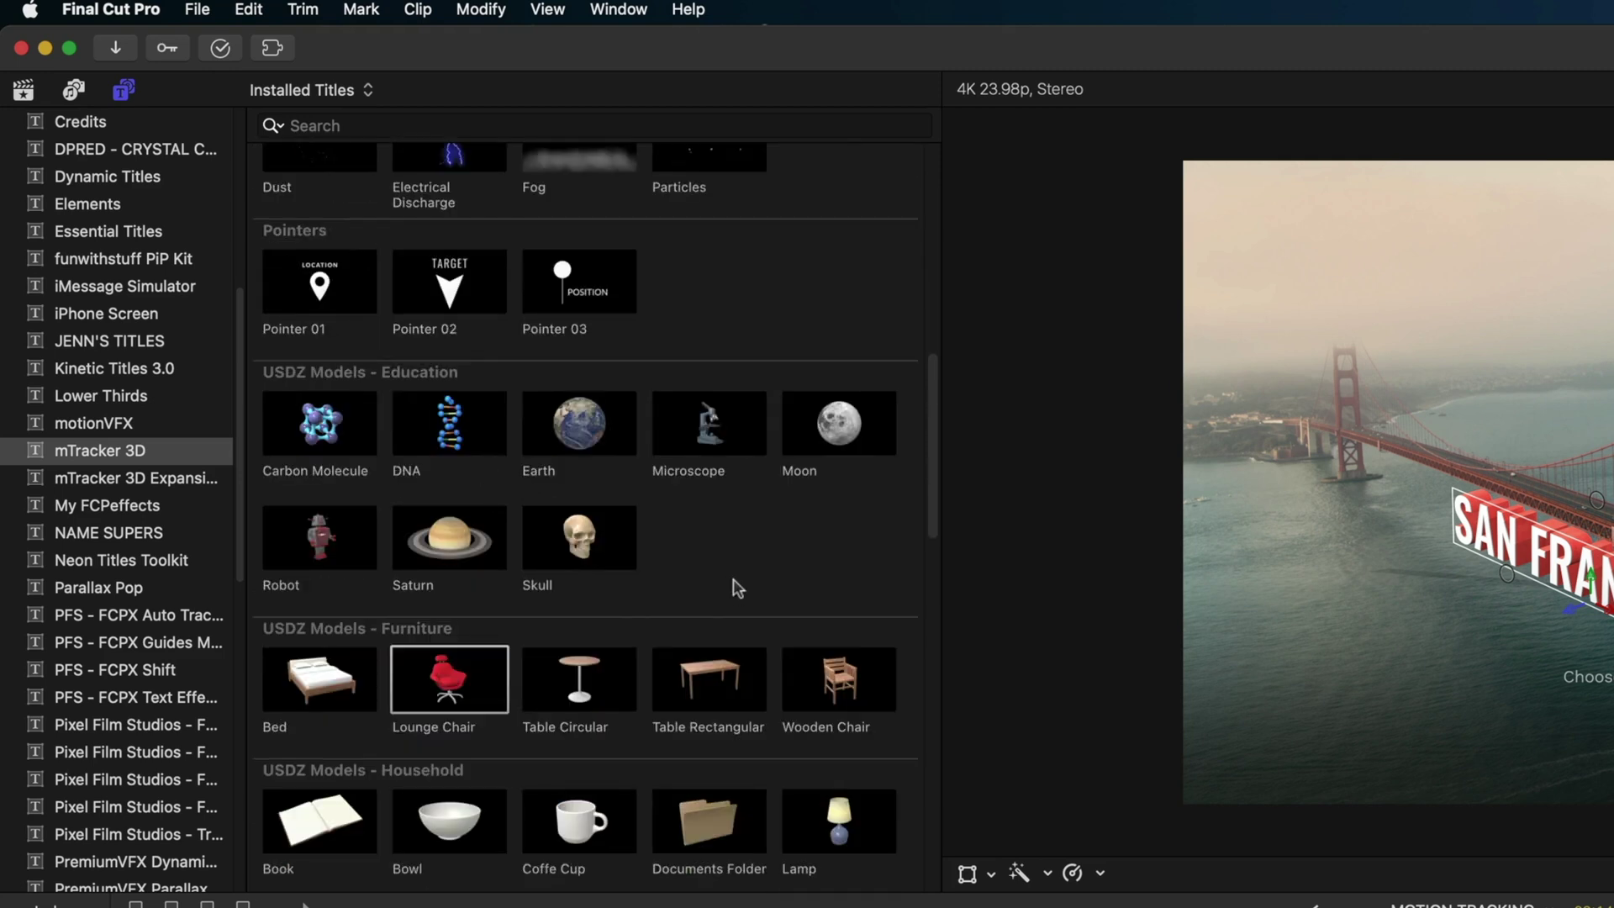
{"action": "left_click", "coordinate": [317, 537]}
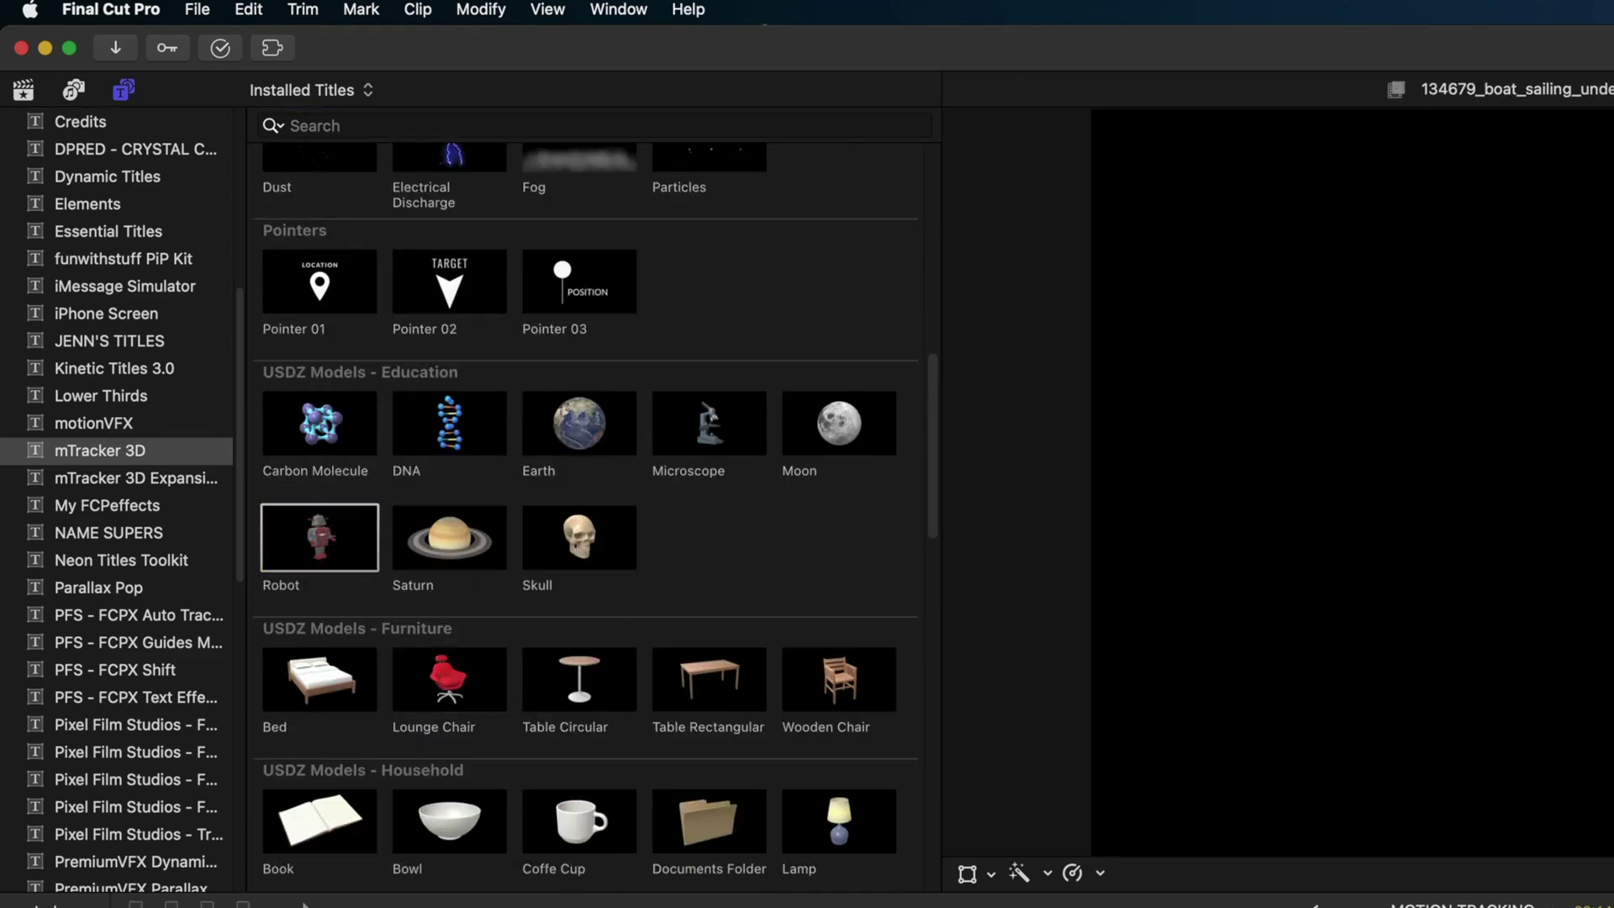
{"action": "key", "text": "q"}
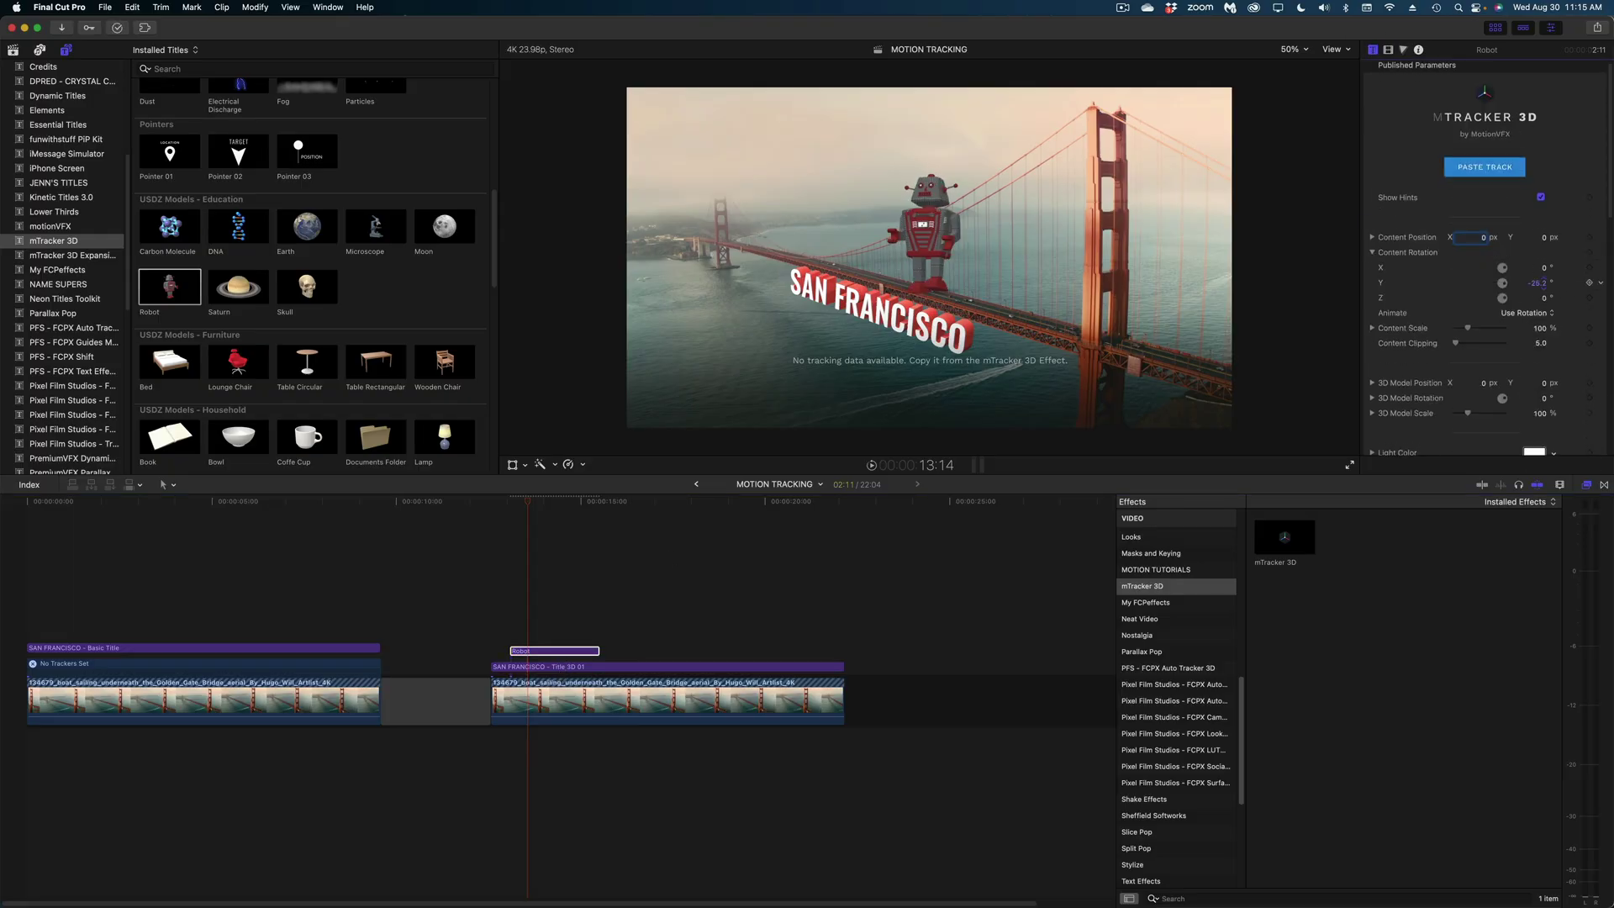
{"action": "left_click", "coordinate": [1495, 172]}
{"action": "left_click", "coordinate": [803, 316]}
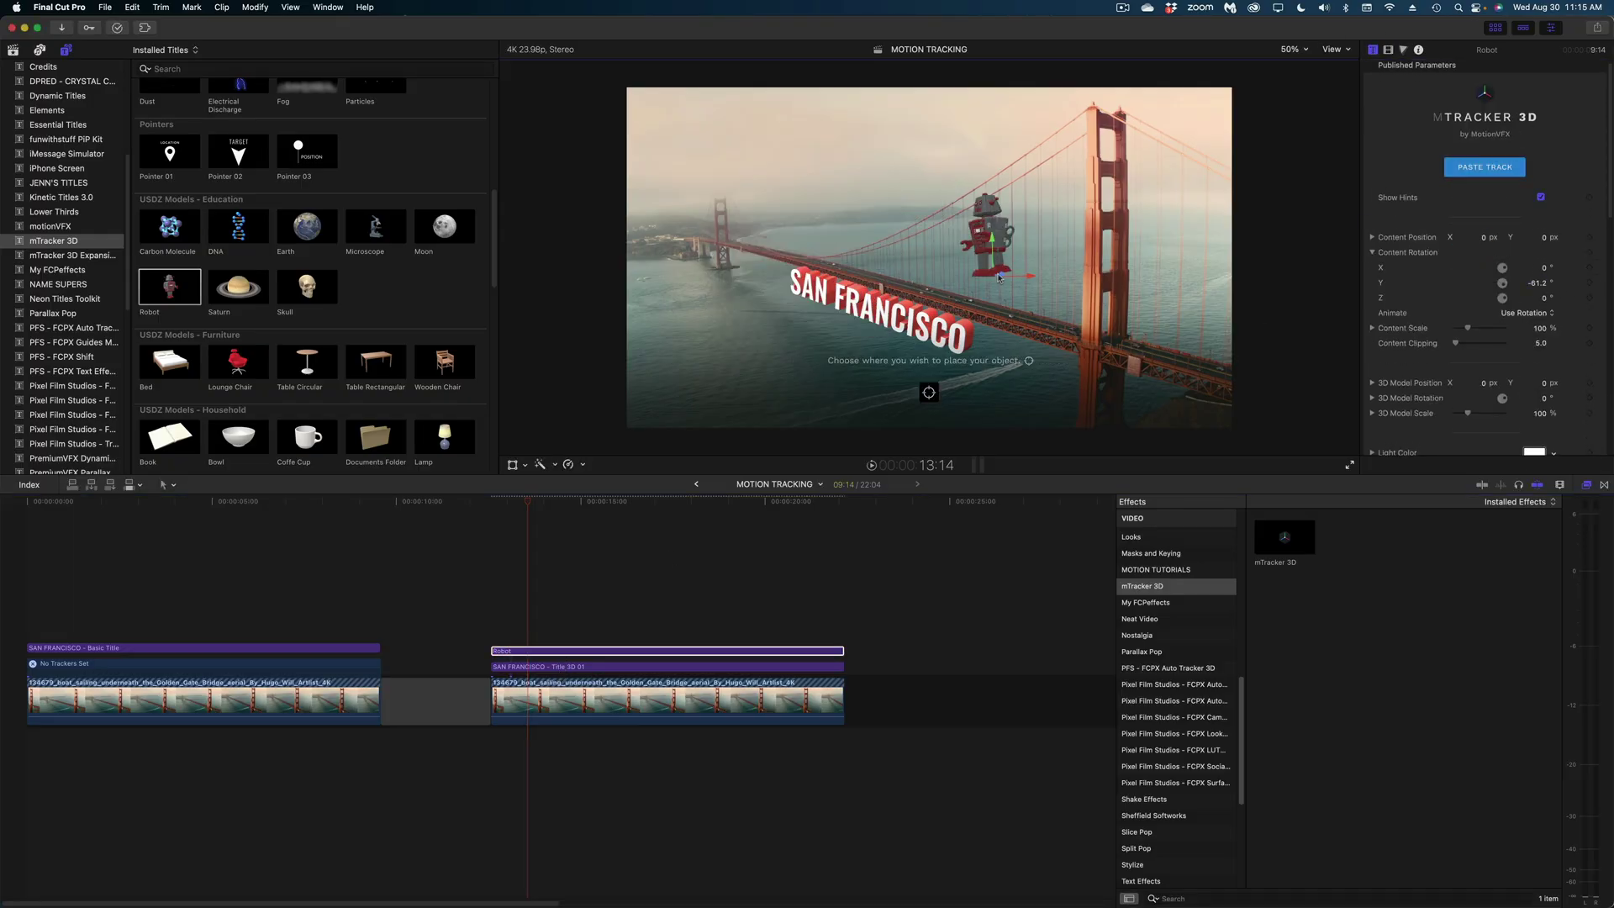
{"action": "left_click", "coordinate": [943, 296]}
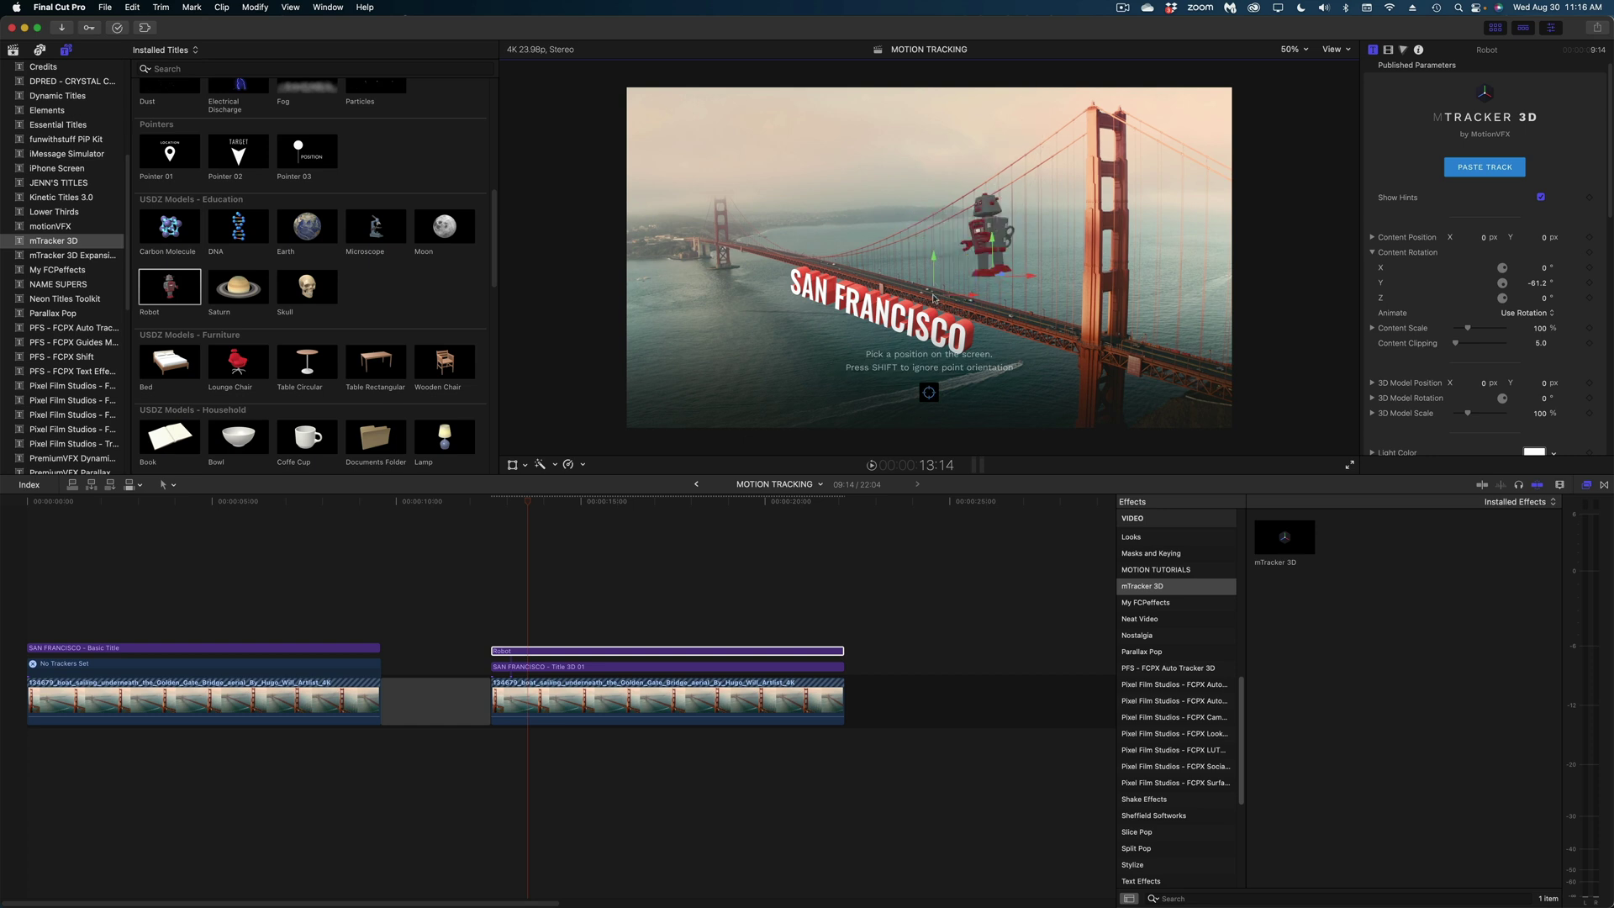
{"action": "left_click_drag", "start_coordinate": [1468, 328], "coordinate": [1475, 329]}
{"action": "key", "text": "space"}
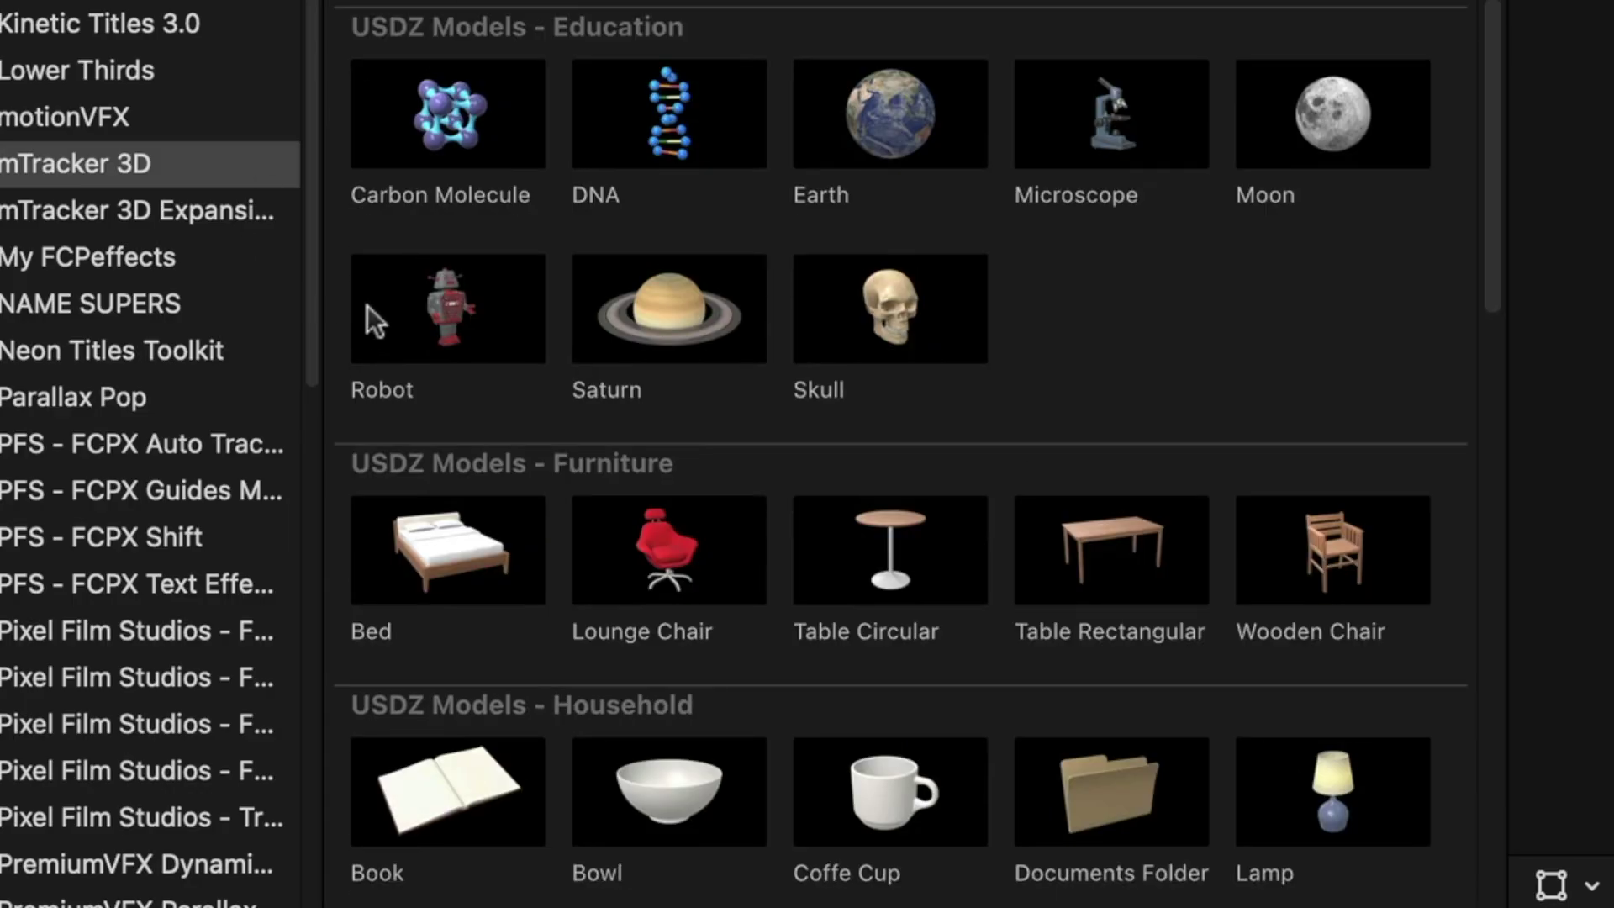
Open the Robot title template in Motion
{"action": "left_click", "coordinate": [411, 311]}
{"action": "right_click", "coordinate": [412, 311]}
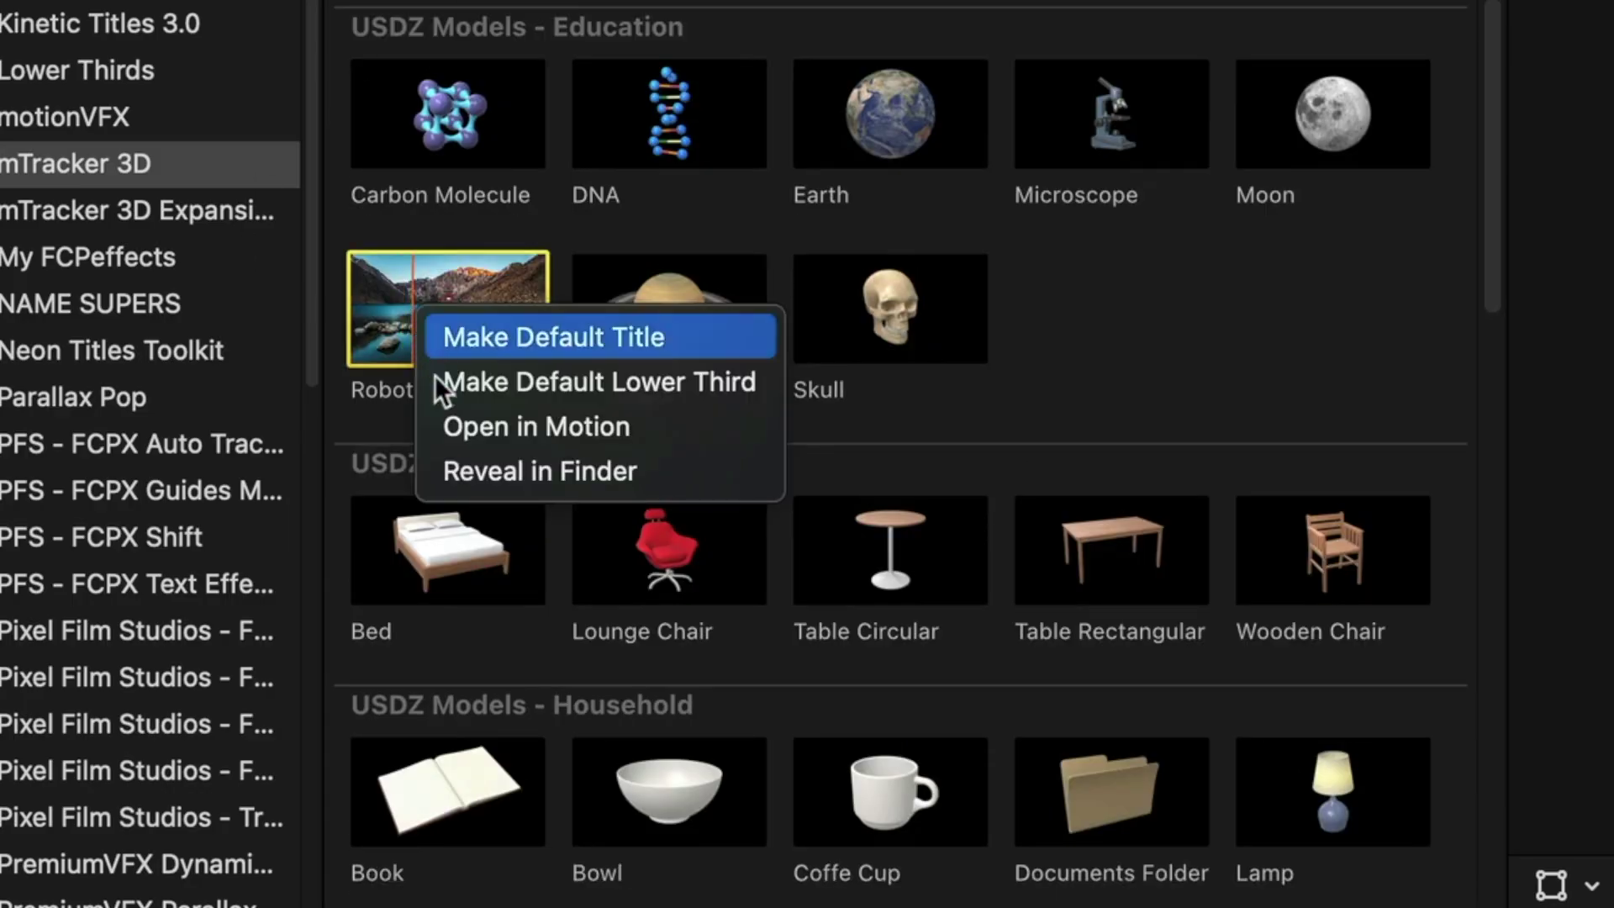
{"action": "left_click", "coordinate": [456, 427]}
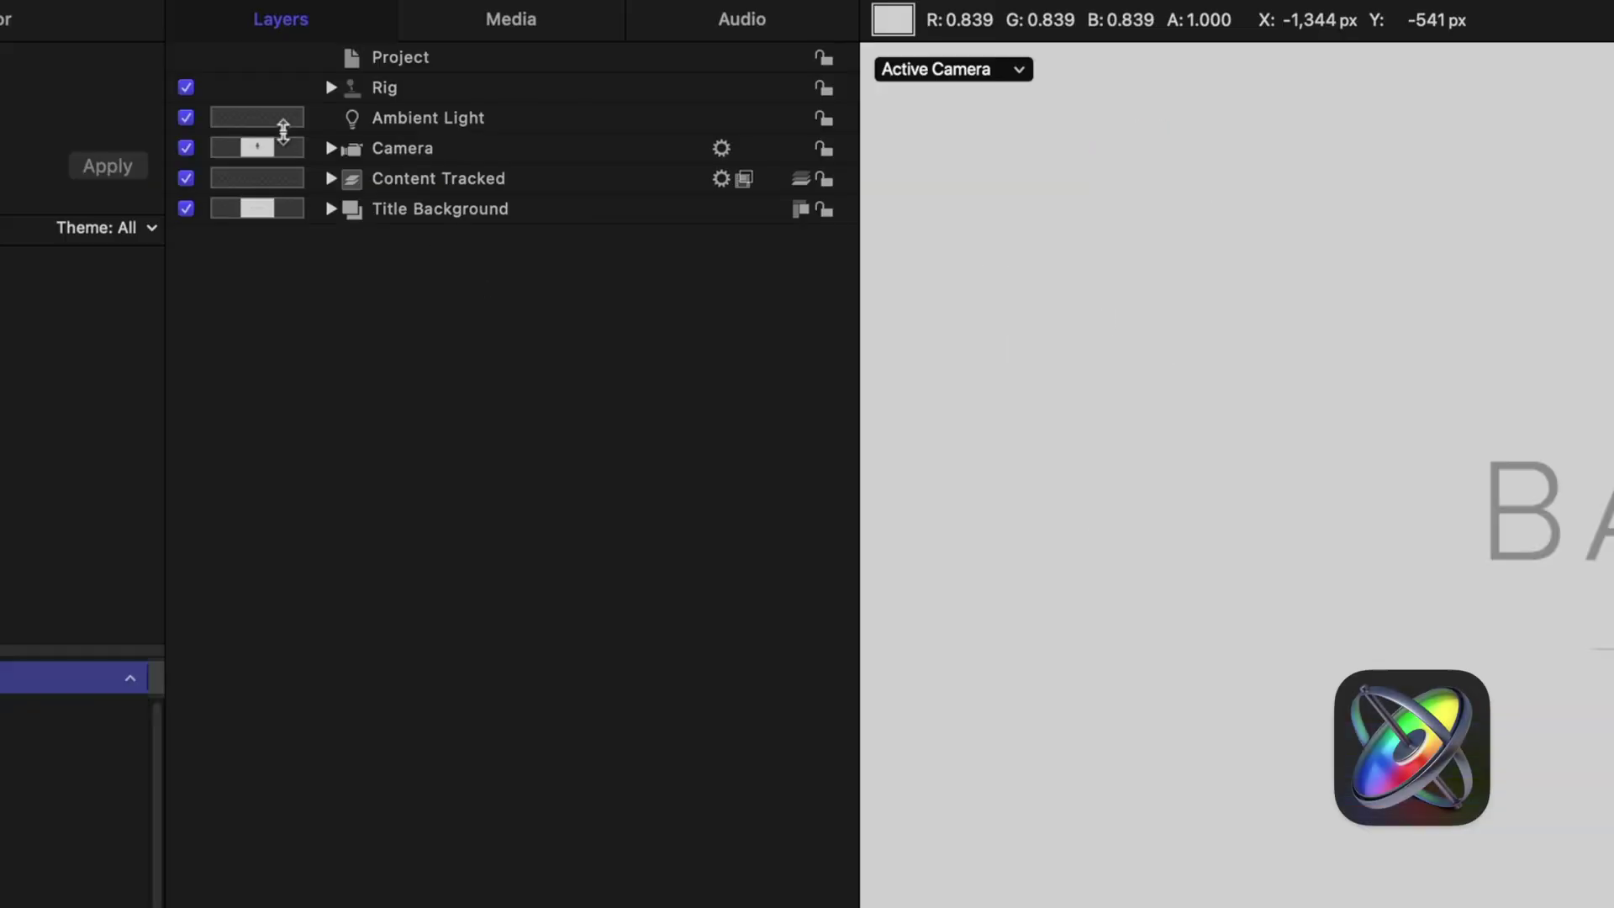
Expand the layer groups and replace the Robot model with iPhone_X.usdz from Finder
{"action": "left_click", "coordinate": [331, 179]}
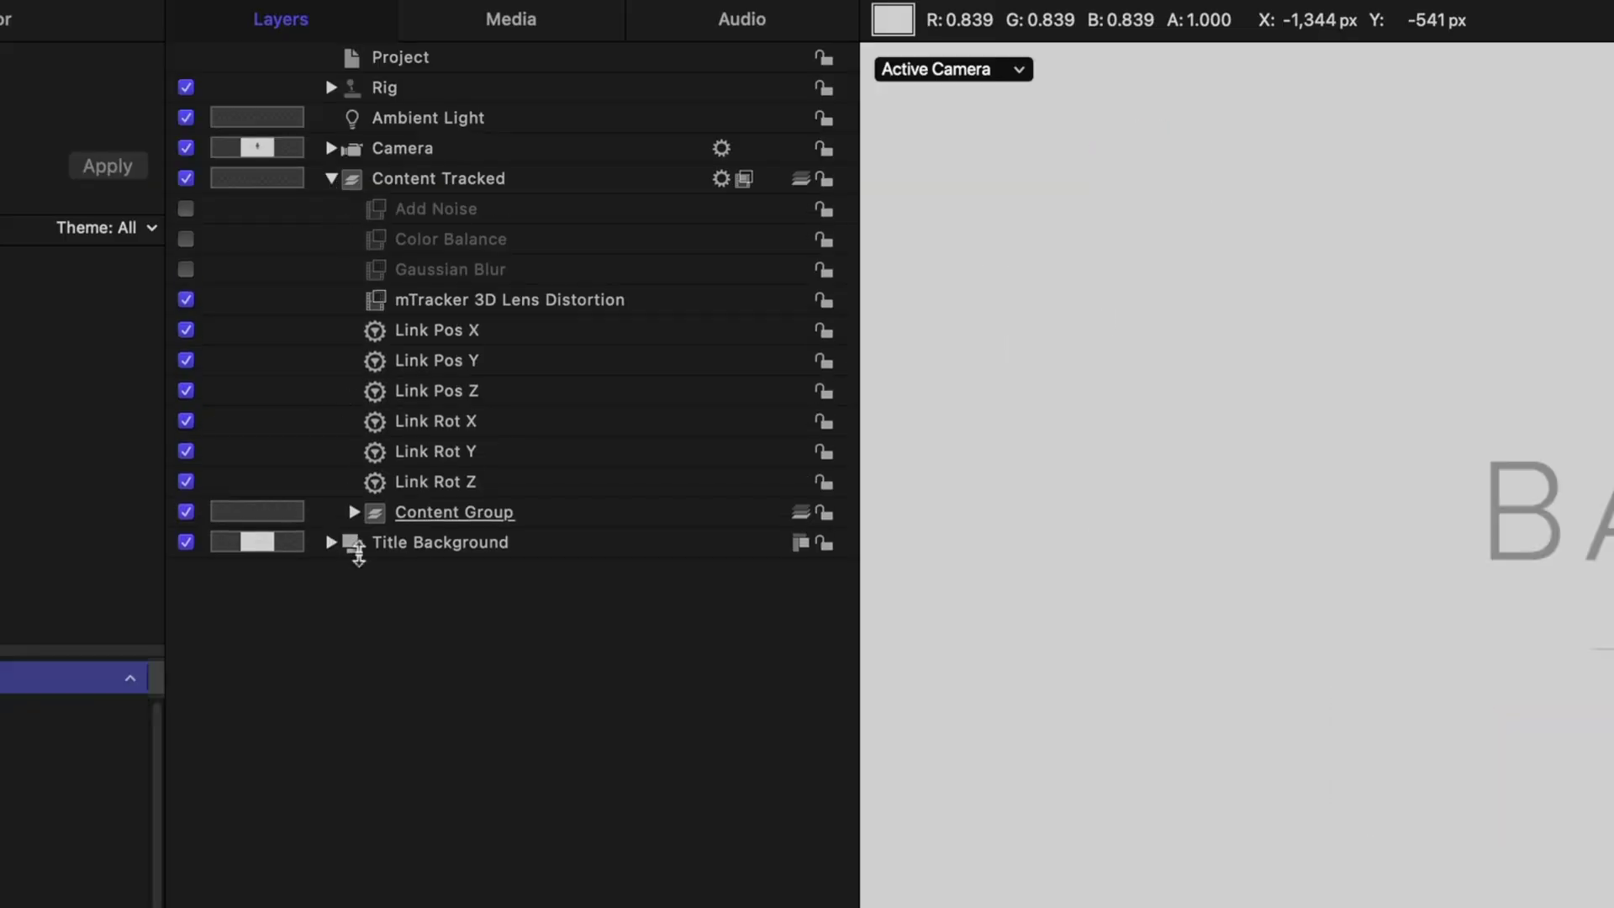
{"action": "left_click", "coordinate": [331, 542]}
{"action": "left_click", "coordinate": [352, 513]}
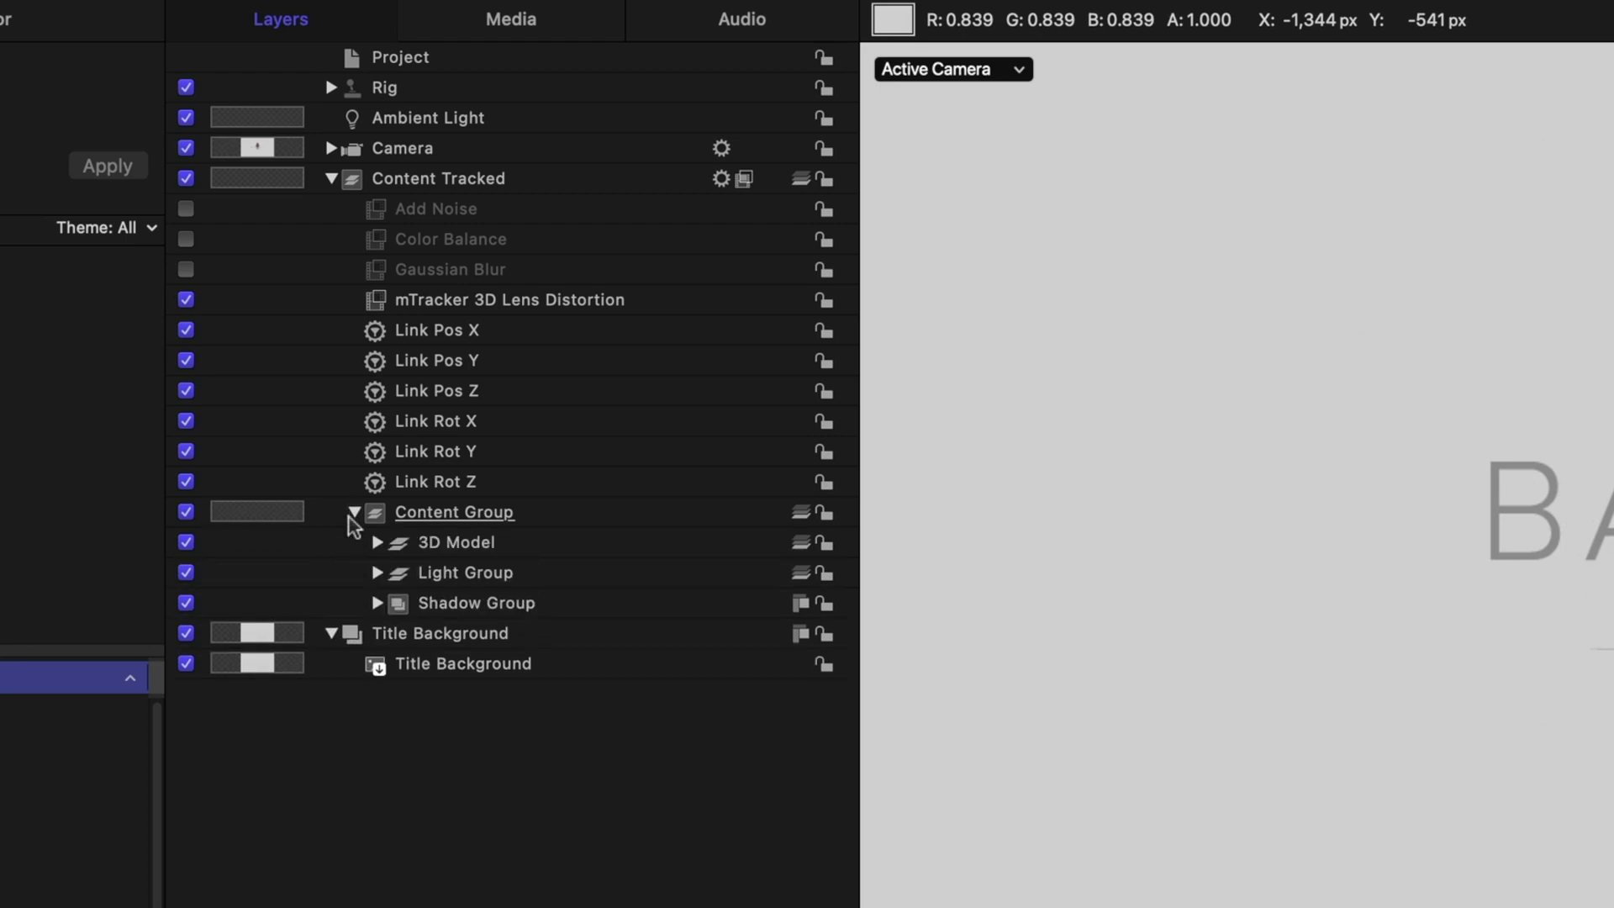
{"action": "left_click", "coordinate": [378, 542]}
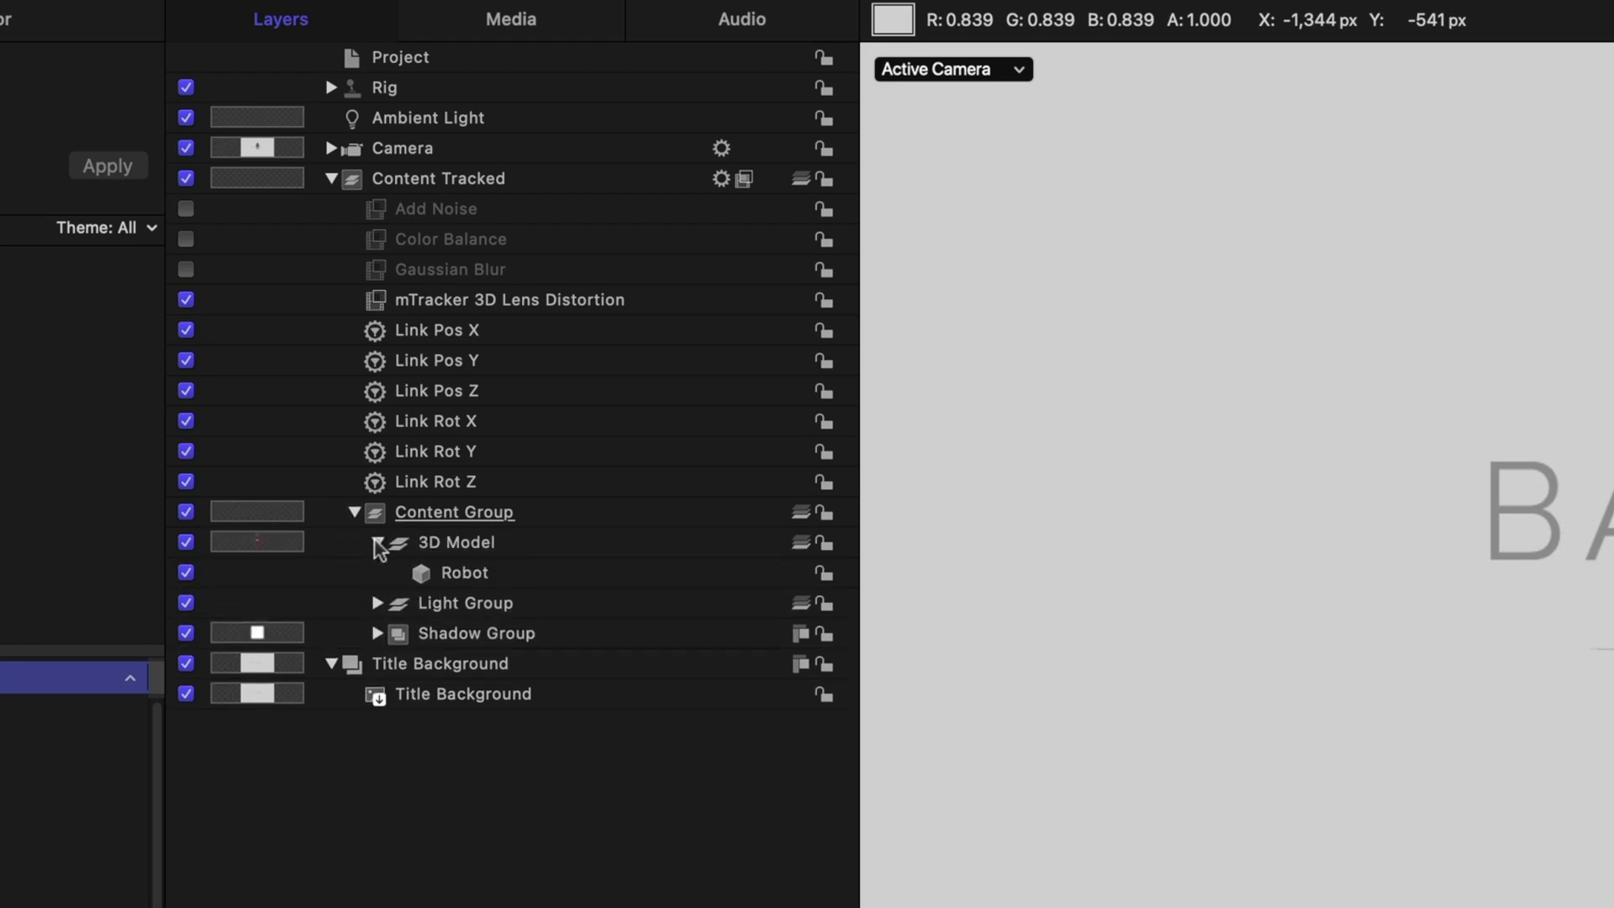
{"action": "left_click", "coordinate": [459, 580]}
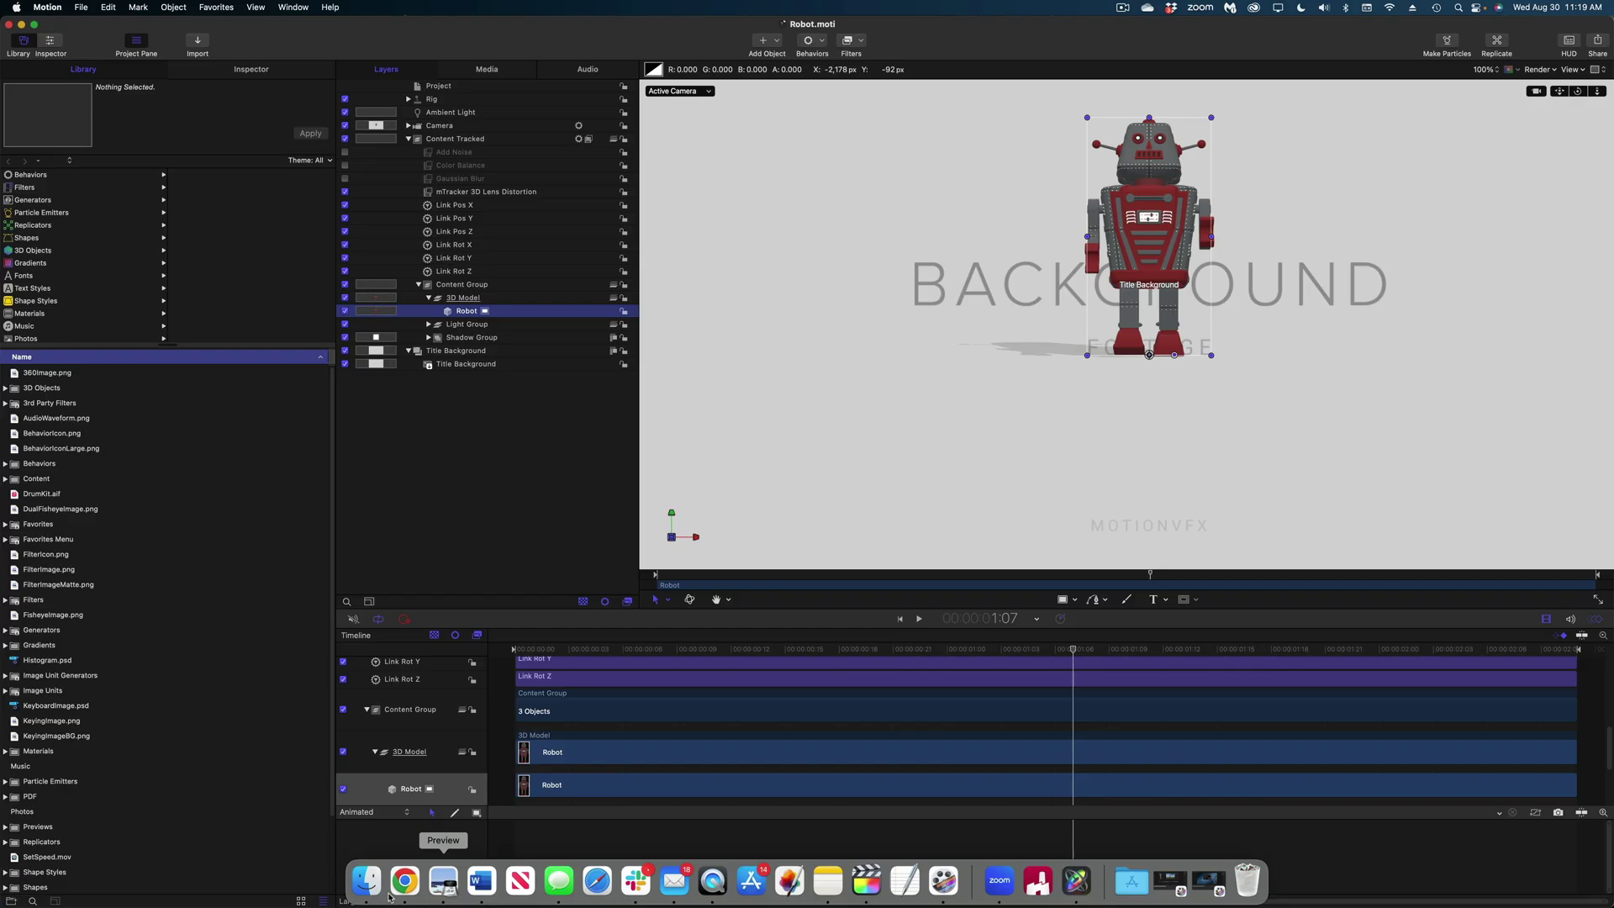
{"action": "left_click", "coordinate": [246, 907]}
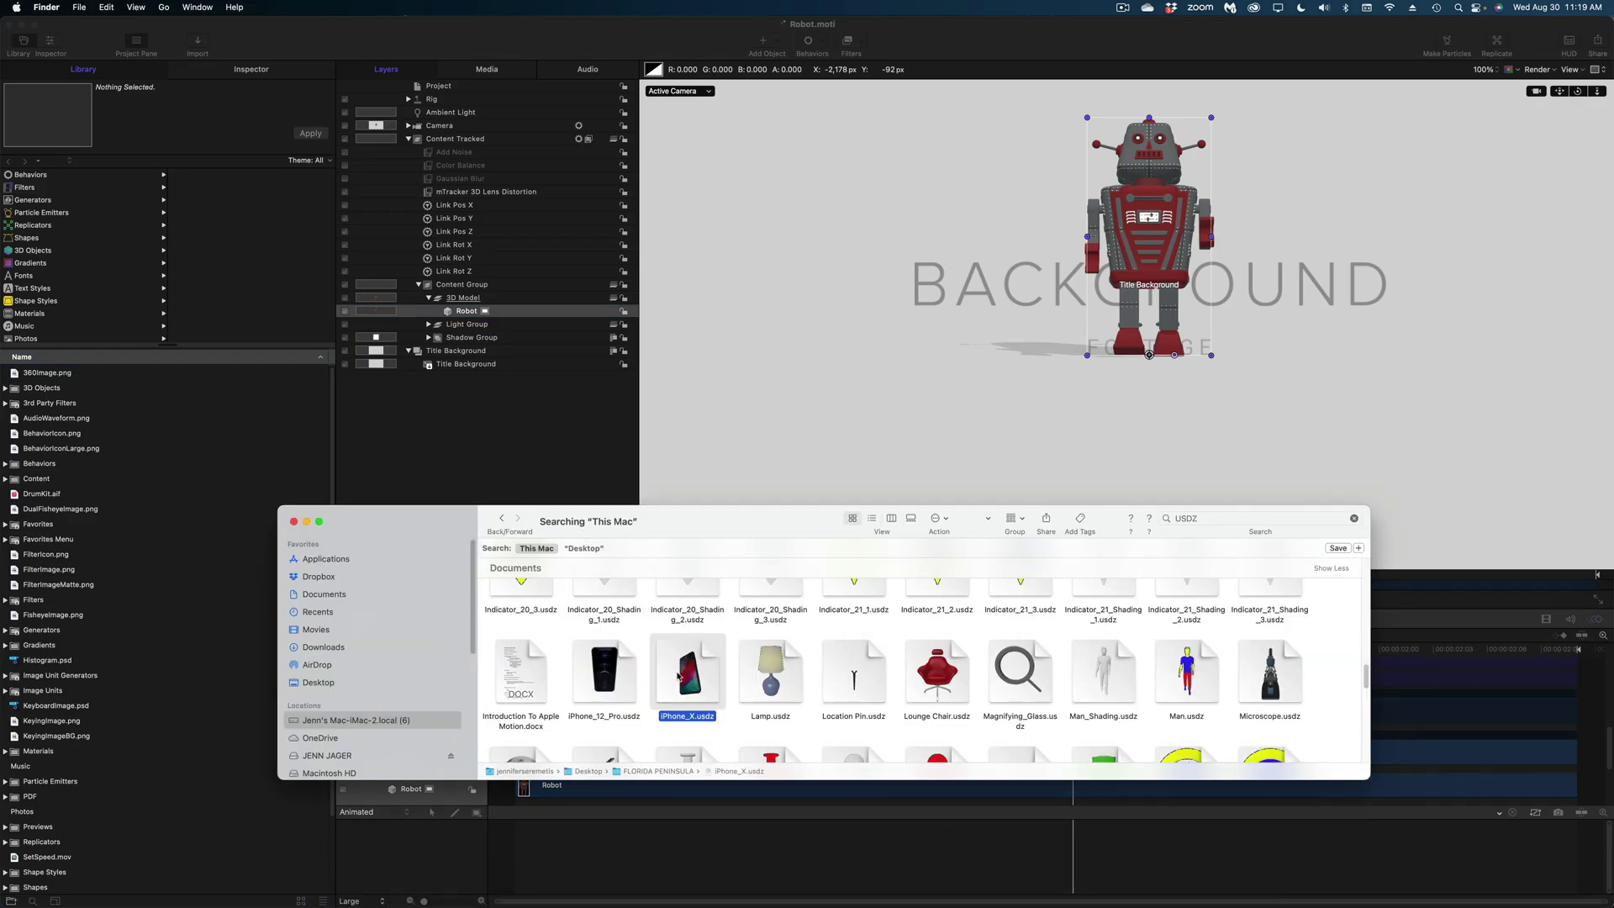
{"action": "left_click_drag", "start_coordinate": [687, 673], "coordinate": [387, 315]}
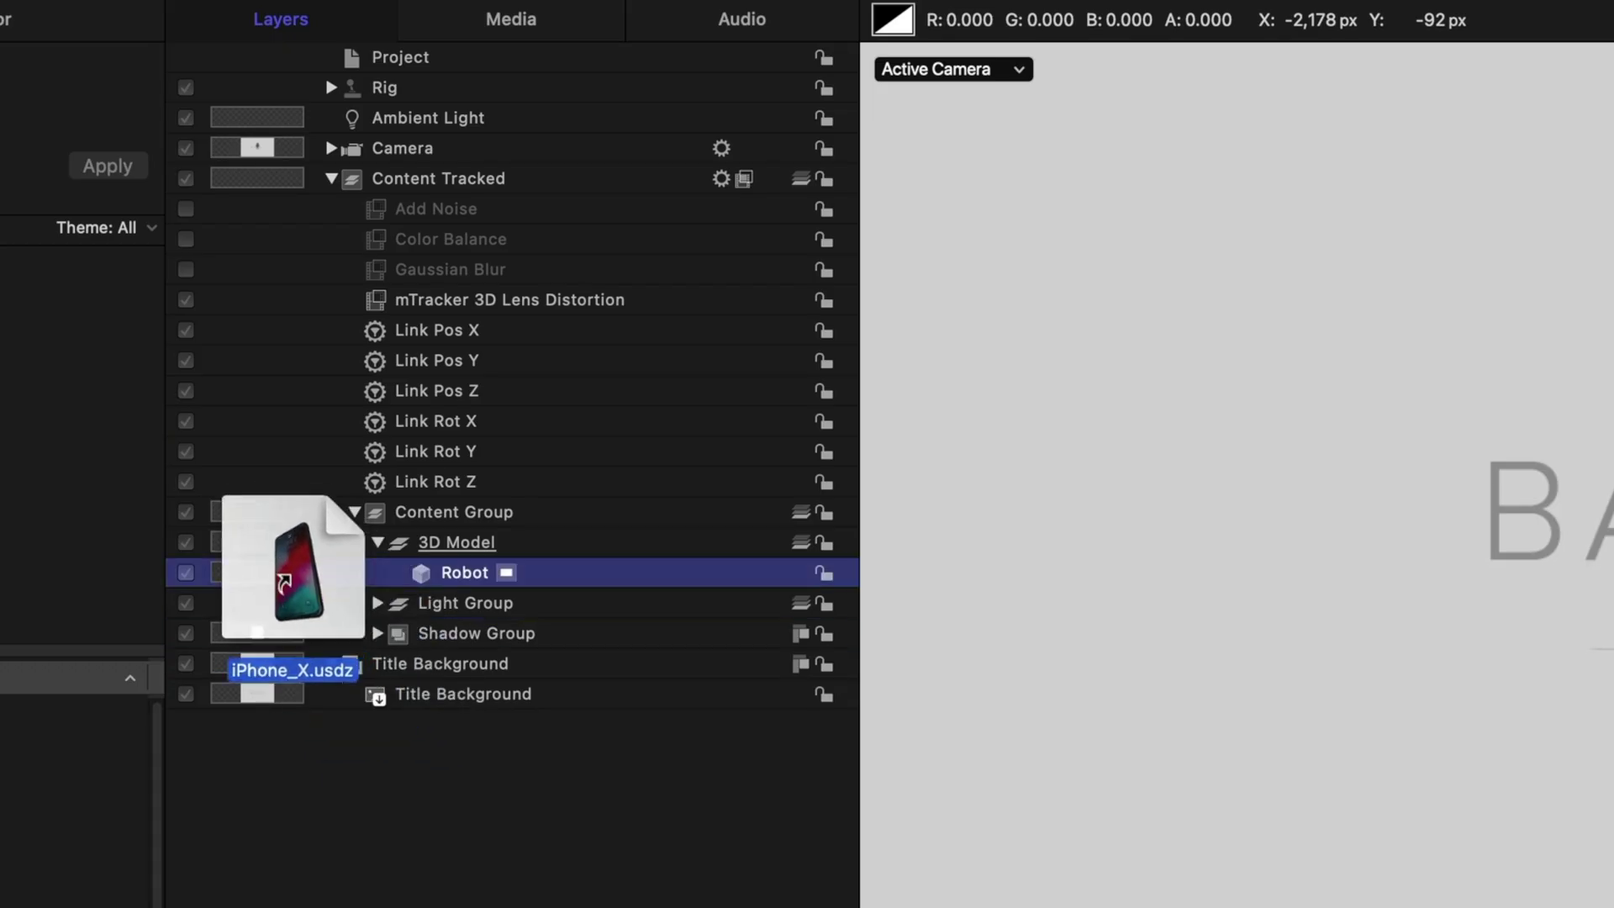
{"action": "left_click_drag", "start_coordinate": [281, 575], "coordinate": [289, 573]}
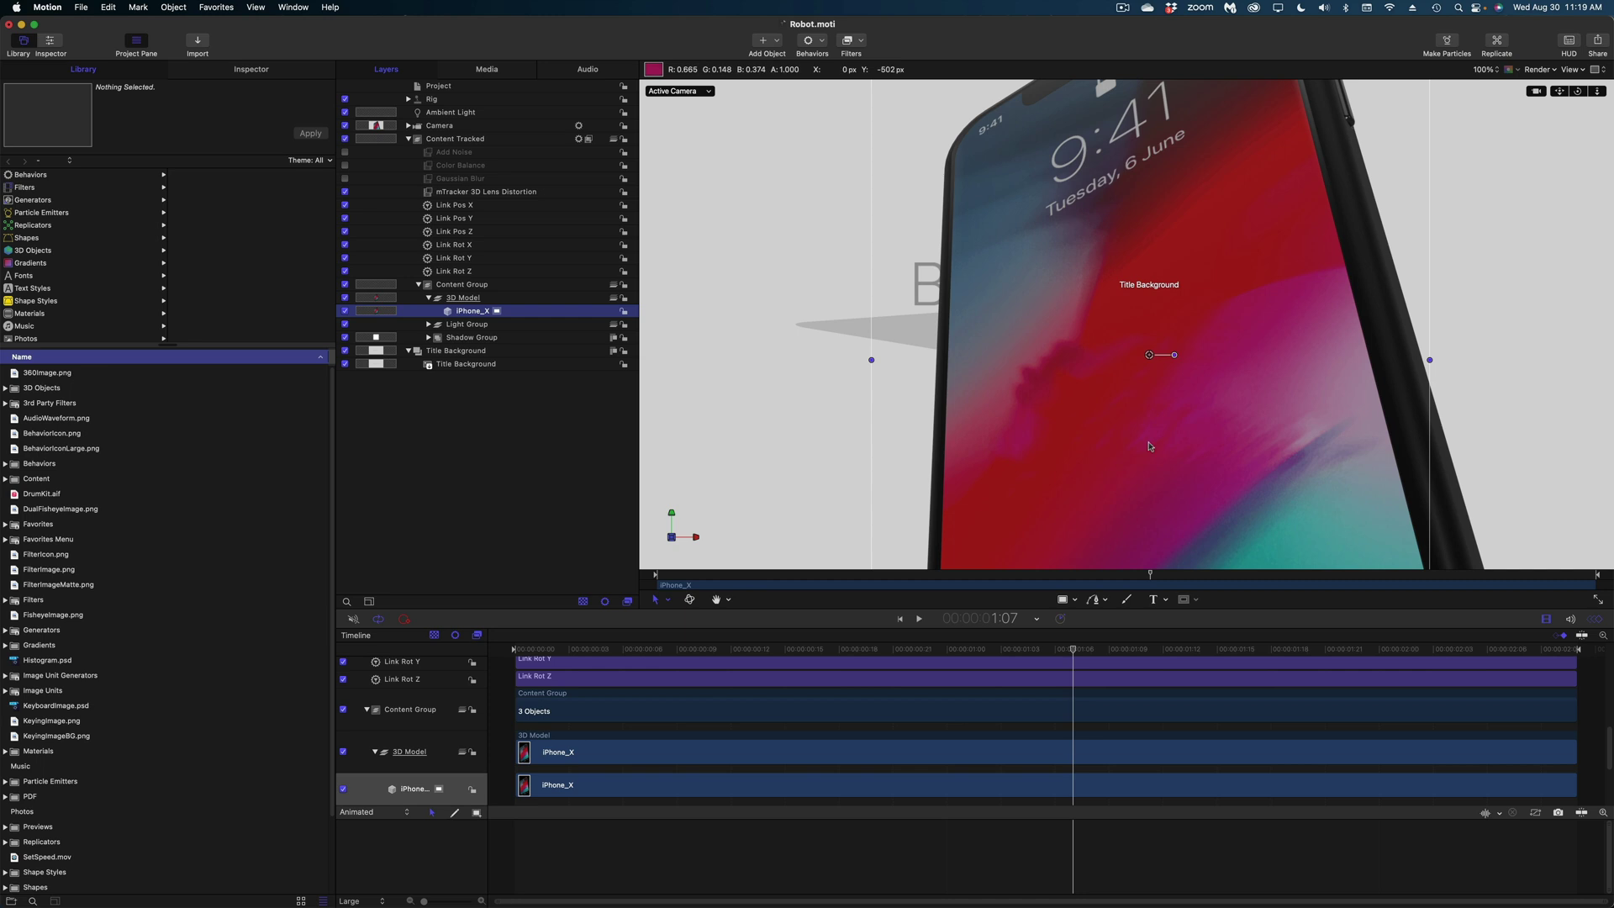
Scale the iPhone_X model to 37% and rotate it to X 56°, Z 0°
{"action": "key", "text": "super+3"}
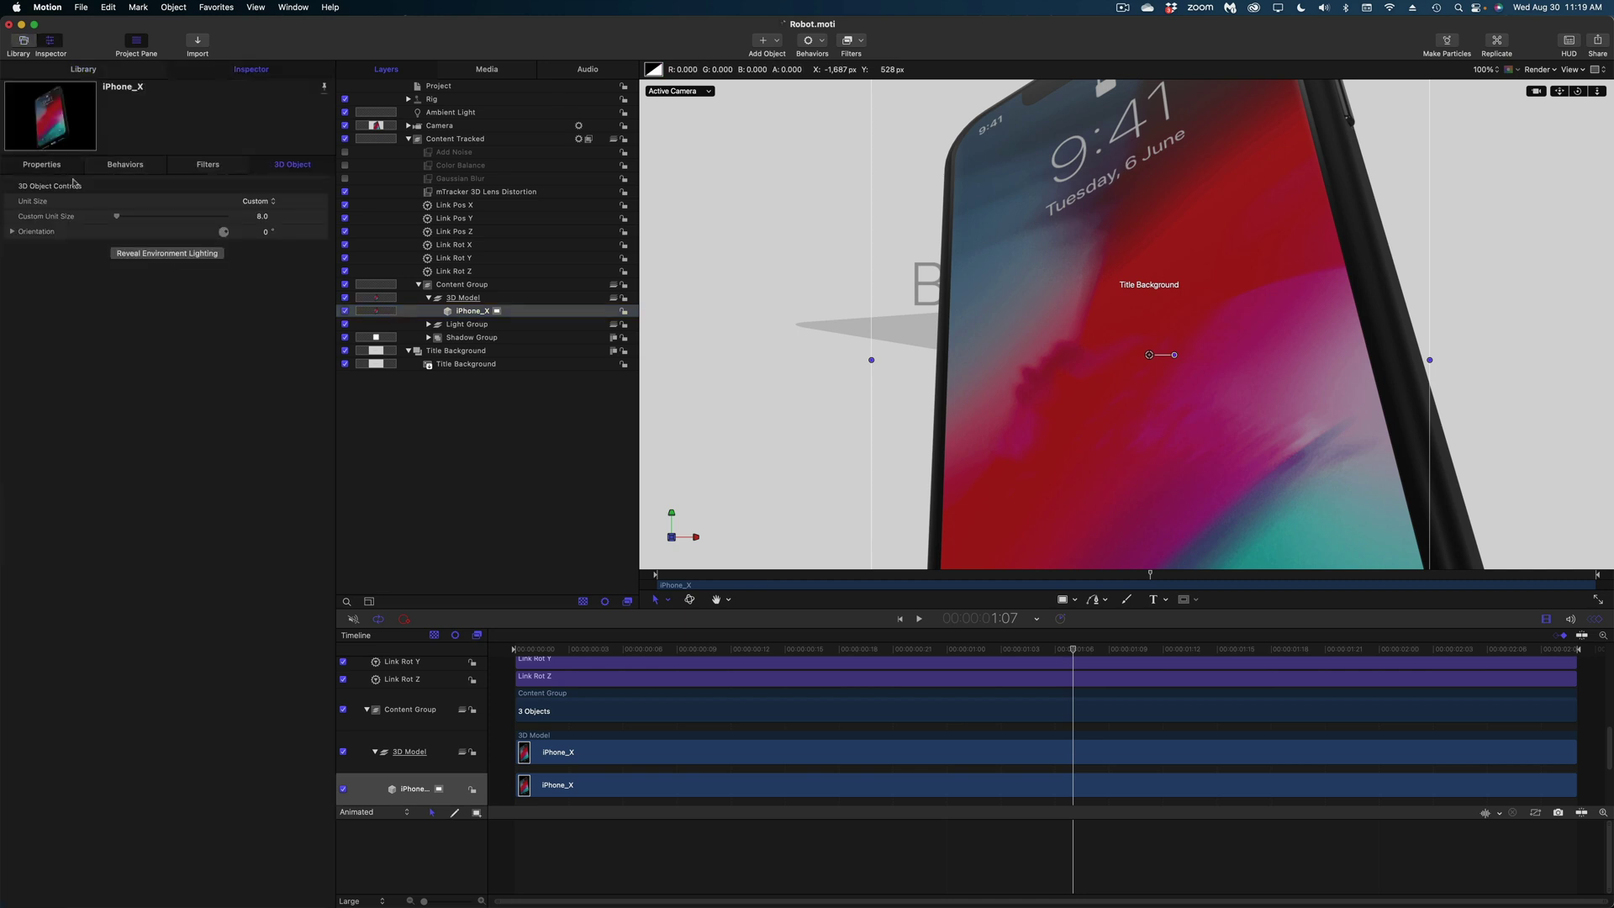
{"action": "left_click_drag", "start_coordinate": [142, 293], "coordinate": [126, 293]}
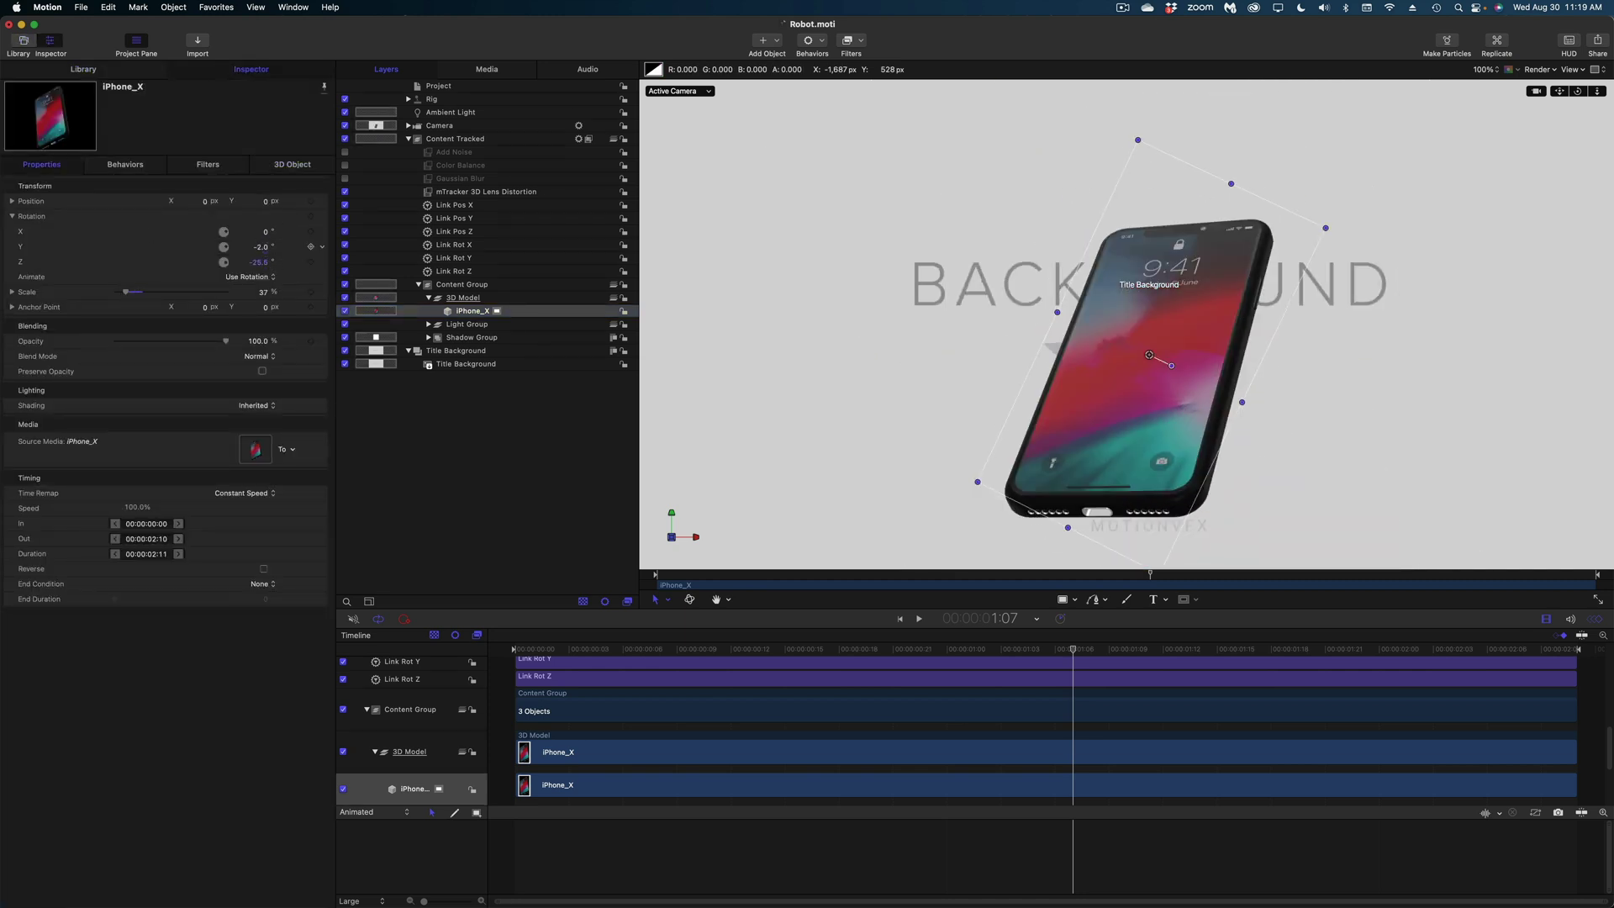
{"action": "mouse_move", "coordinate": [264, 236]}
{"action": "left_mouse_down"}
{"action": "mouse_move", "coordinate": [290, 236]}
{"action": "mouse_move", "coordinate": [260, 231]}
{"action": "left_mouse_up"}
{"action": "left_click", "coordinate": [253, 261]}
{"action": "type", "text": "0"}
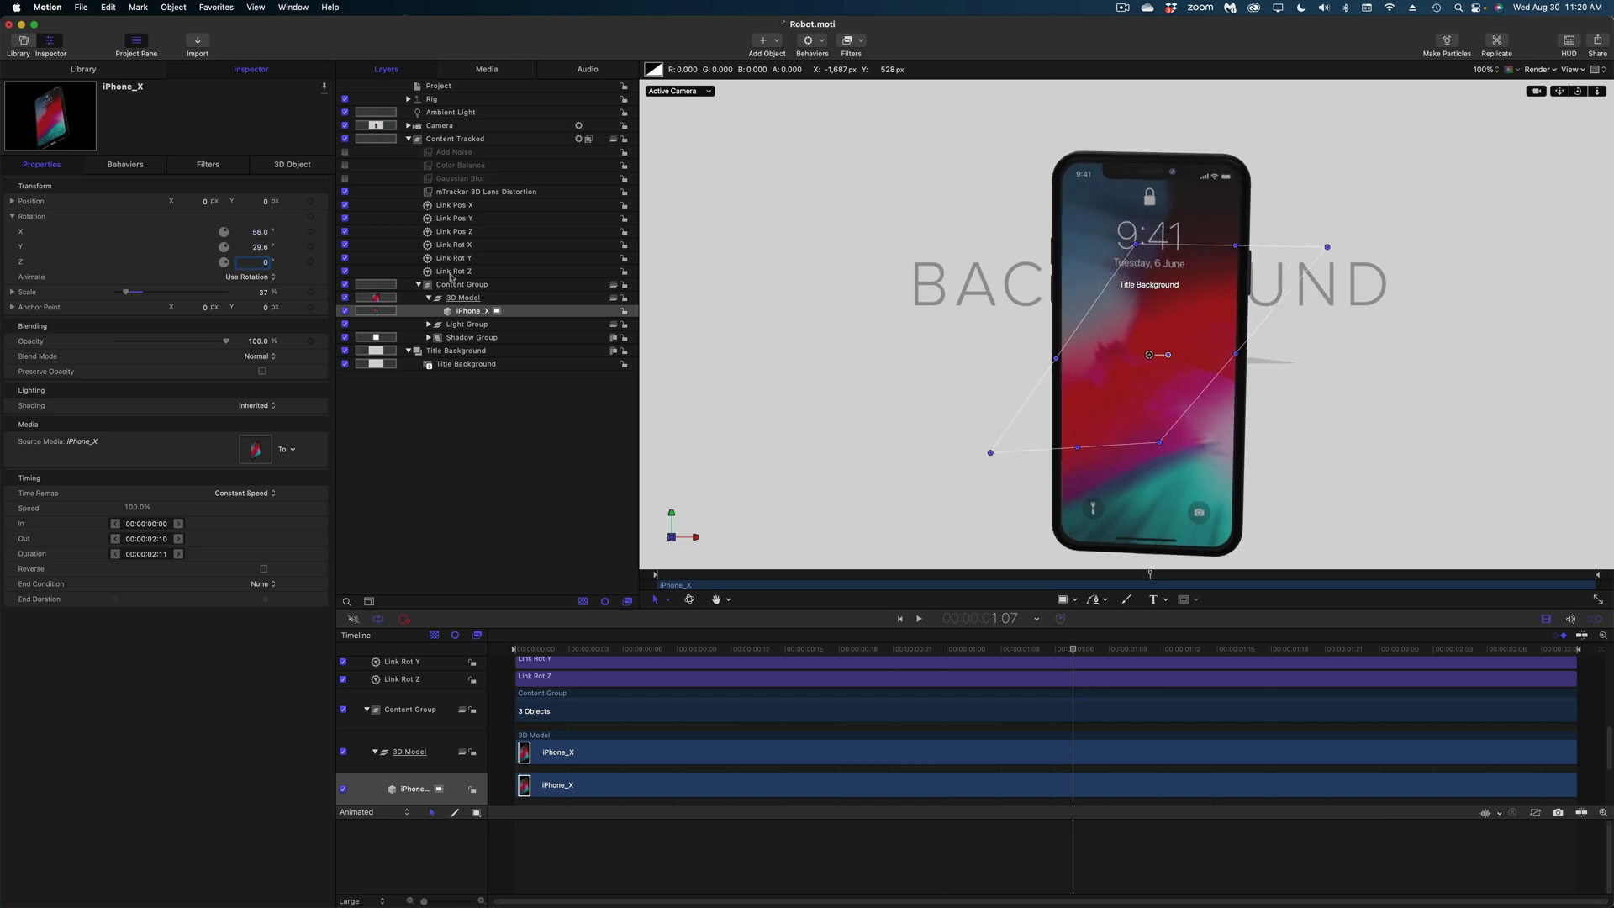
{"action": "left_click", "coordinate": [80, 7]}
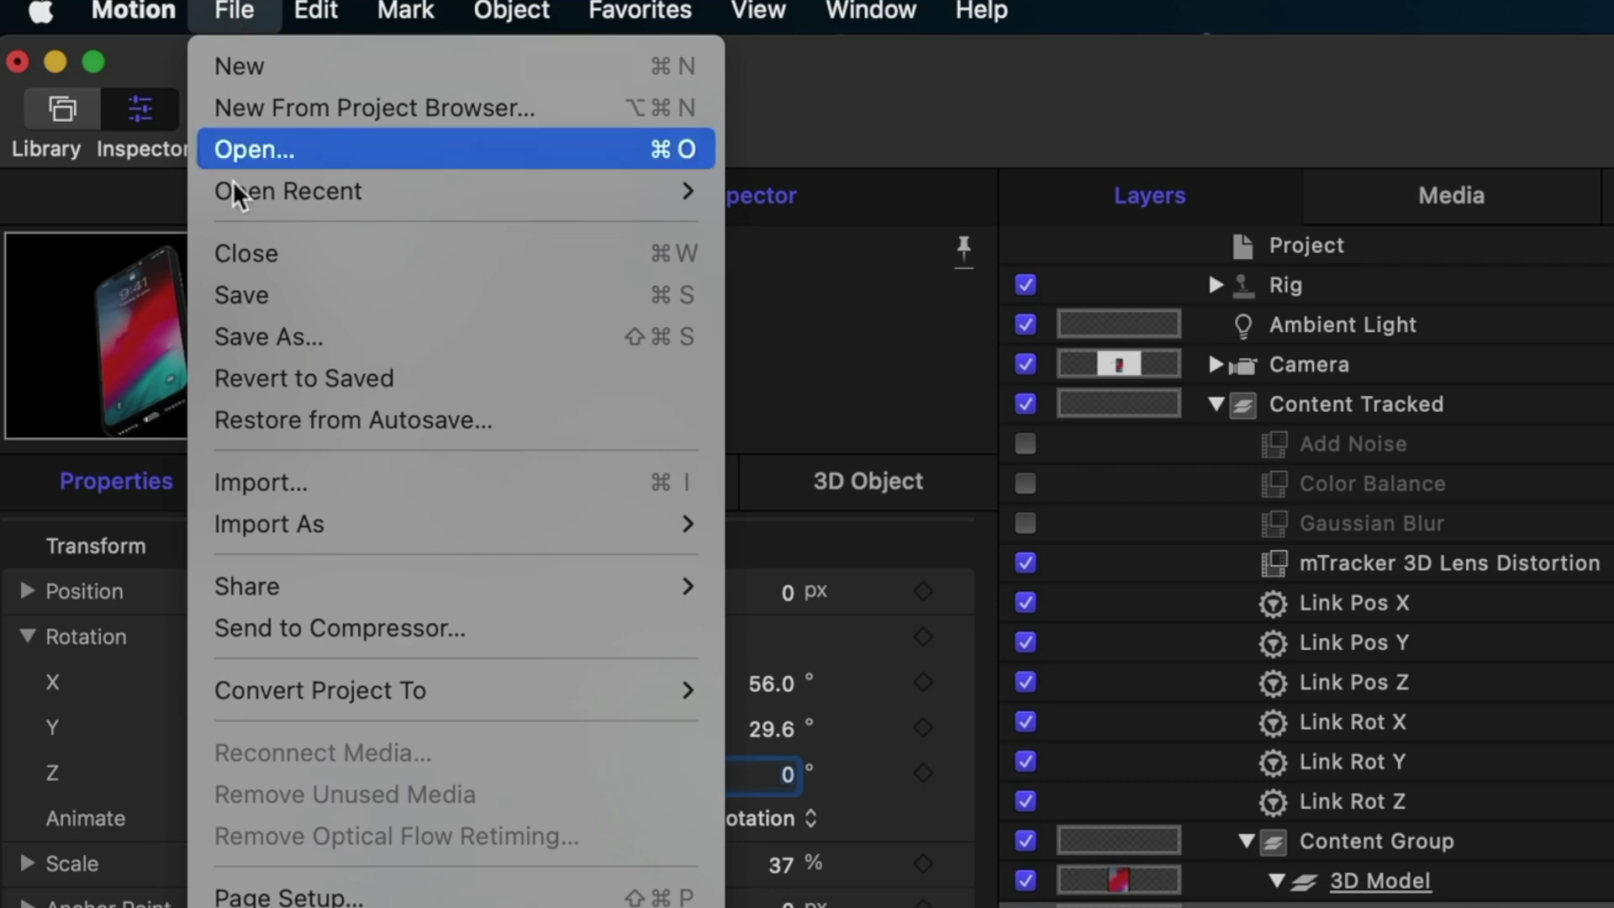
Publish the template as 3D IPHONE in the personal titles category
{"action": "left_click", "coordinate": [302, 334]}
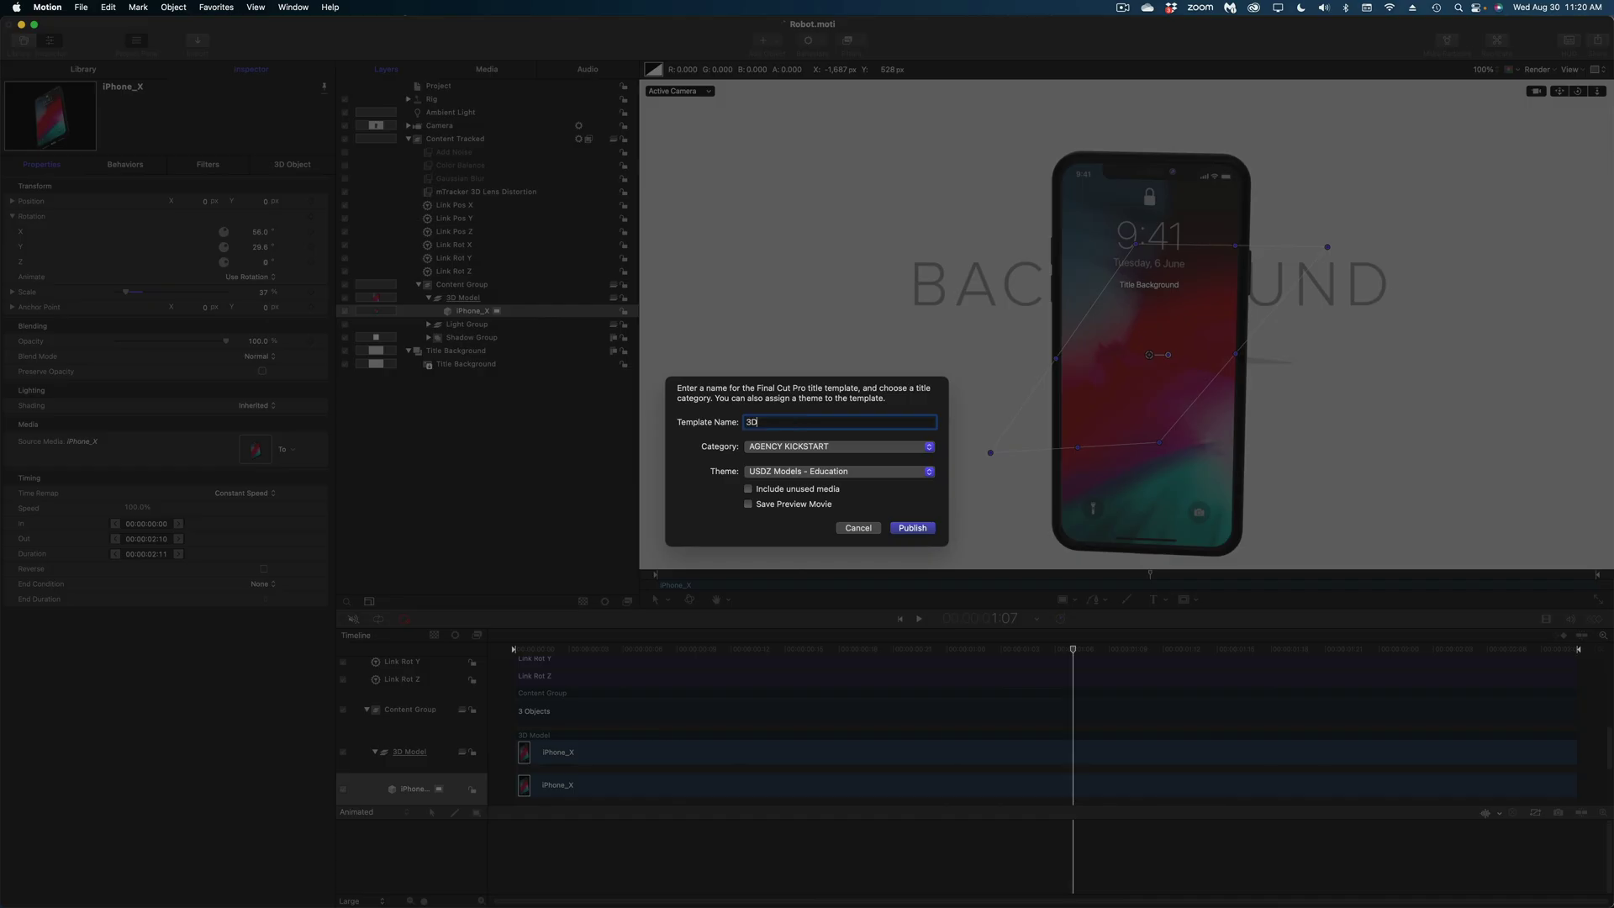
{"action": "left_click", "coordinate": [839, 446]}
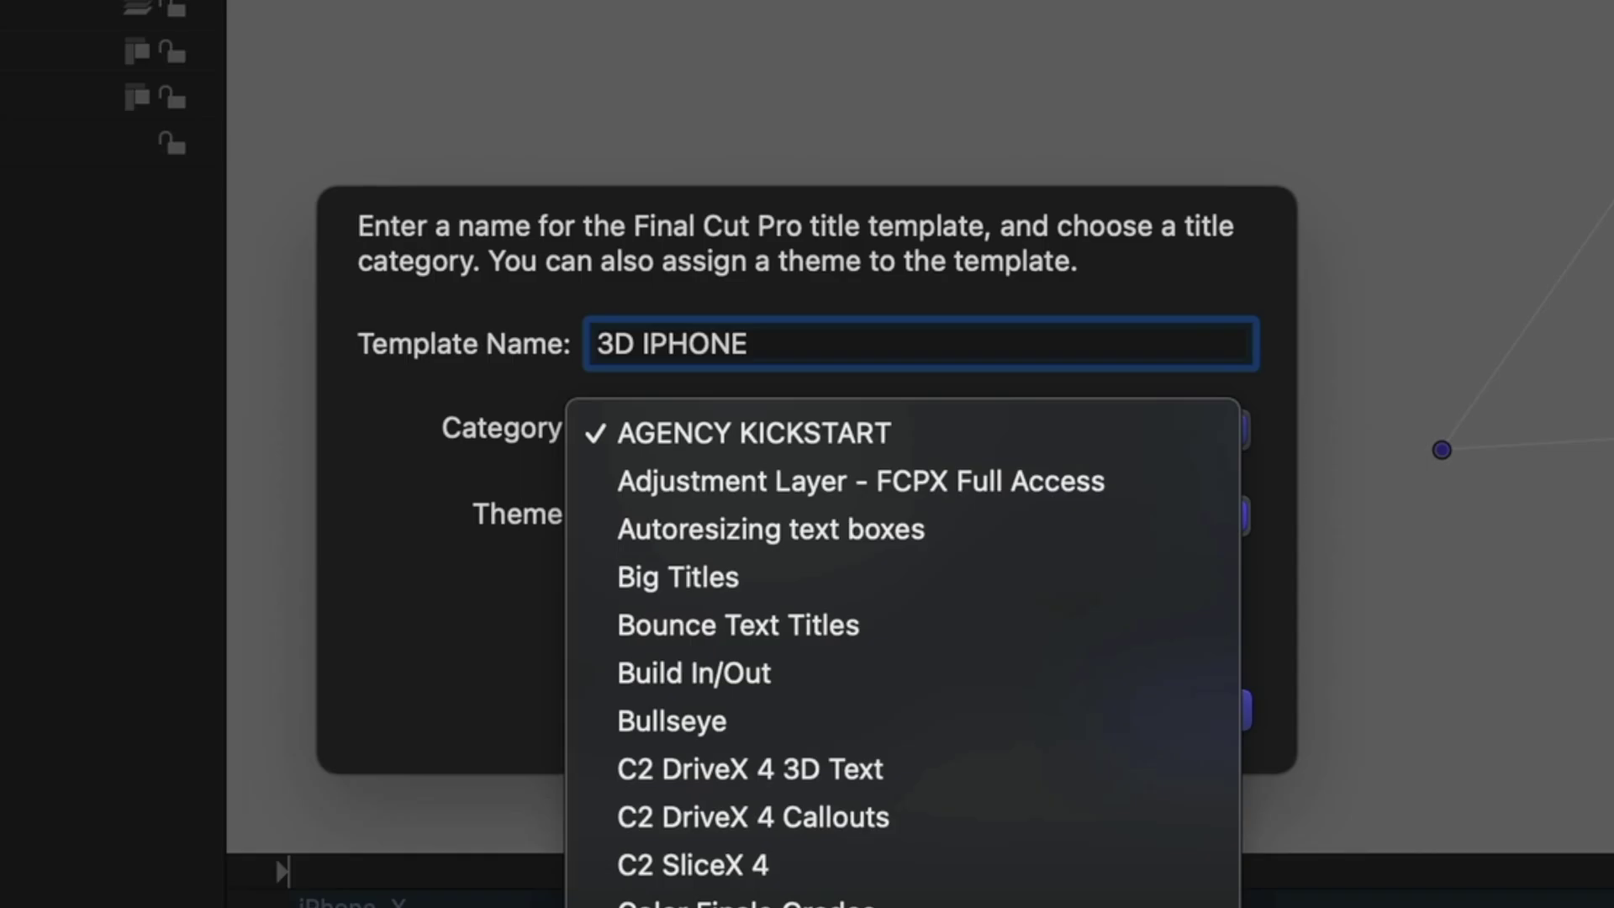
{"action": "left_click", "coordinate": [739, 771]}
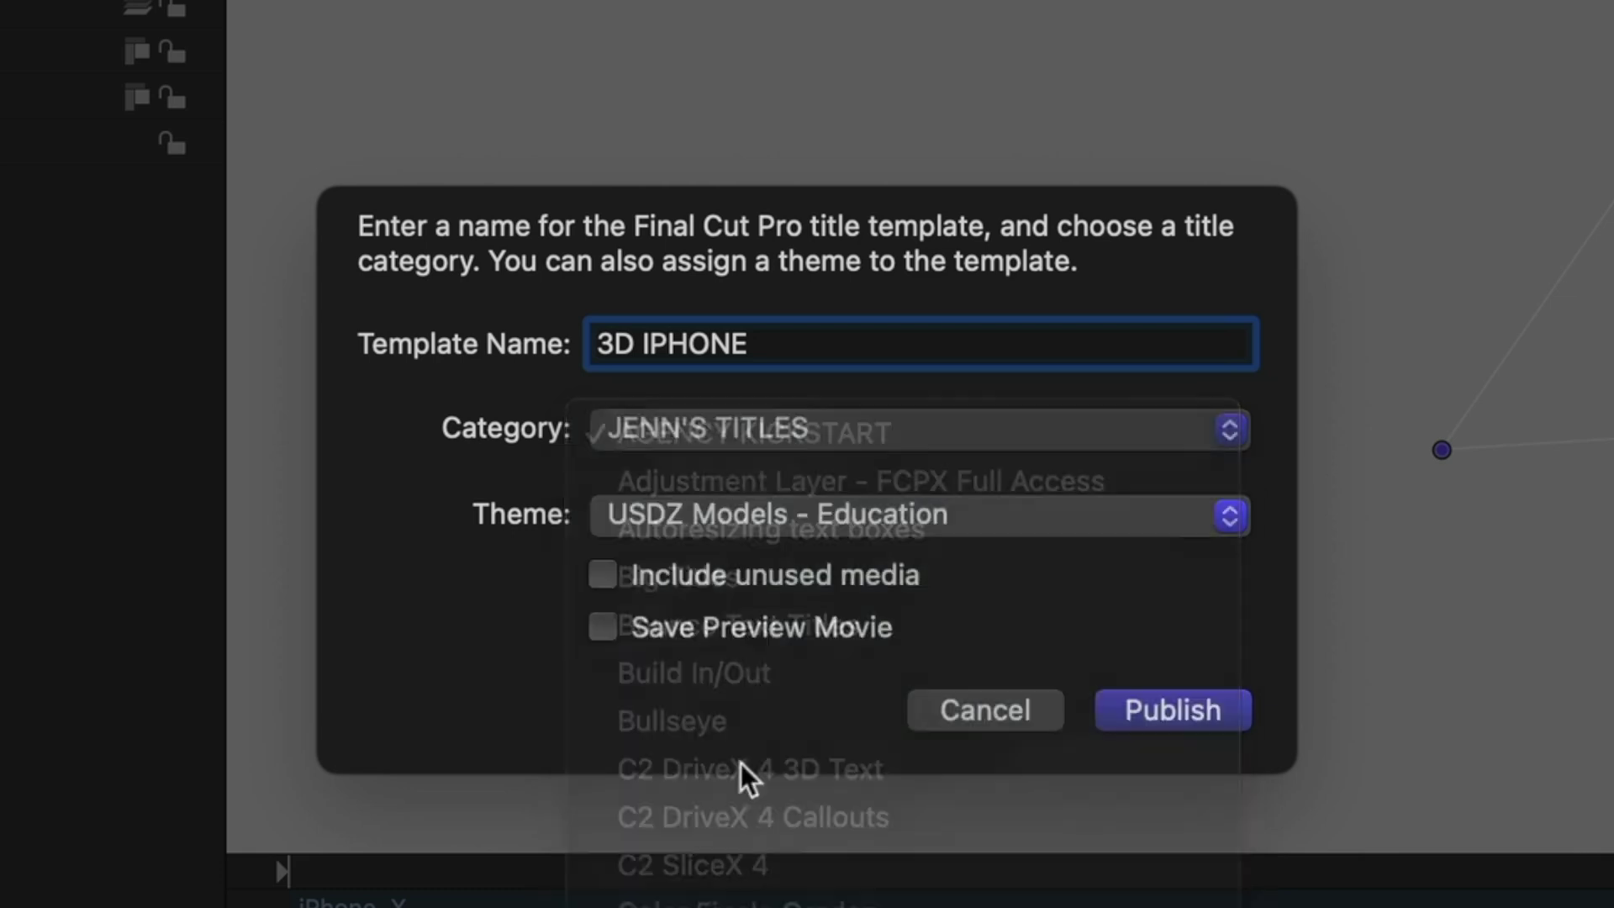
{"action": "left_click", "coordinate": [1145, 718]}
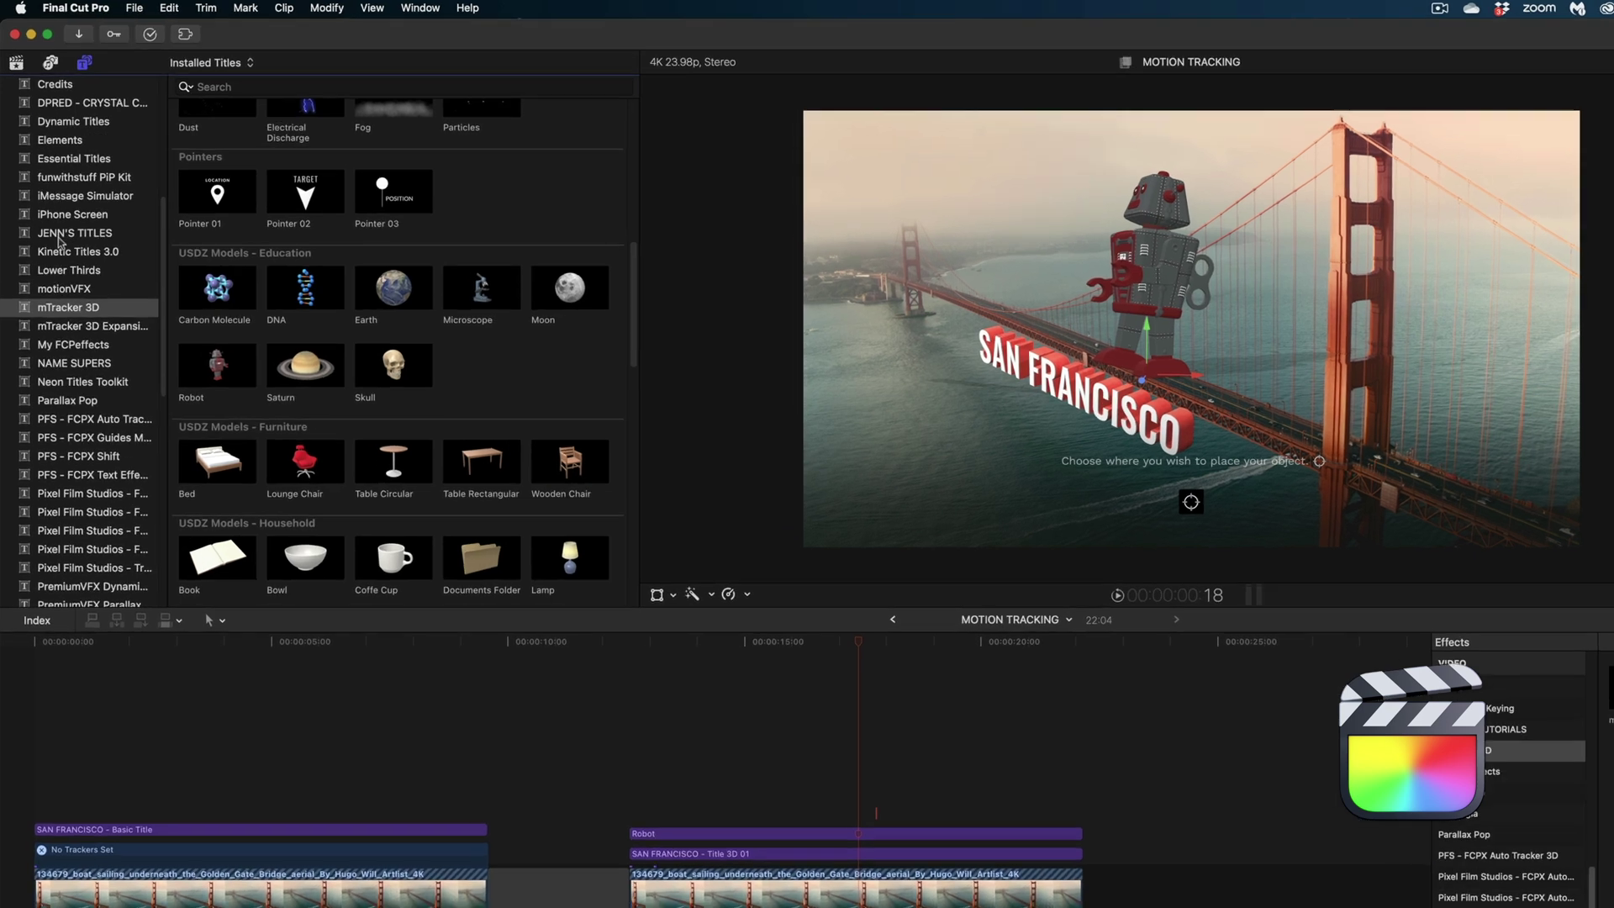
Paste the saved track onto the 3D IPHONE title, place it on the deck, and angle it about -38.5°
{"action": "left_click", "coordinate": [47, 187]}
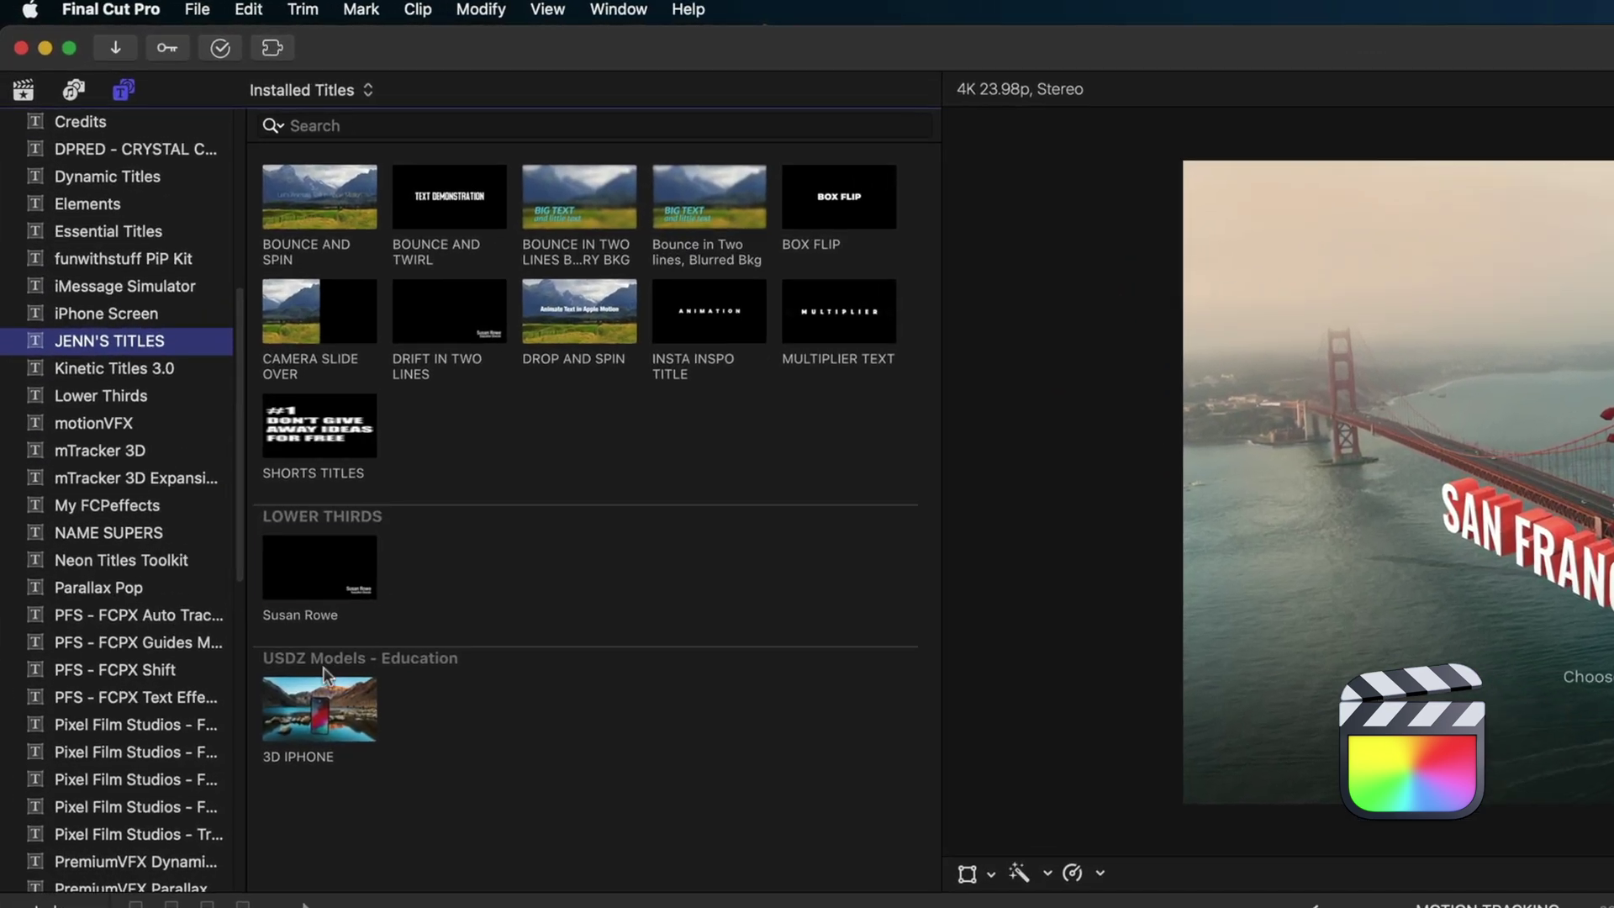
{"action": "left_click", "coordinate": [327, 682]}
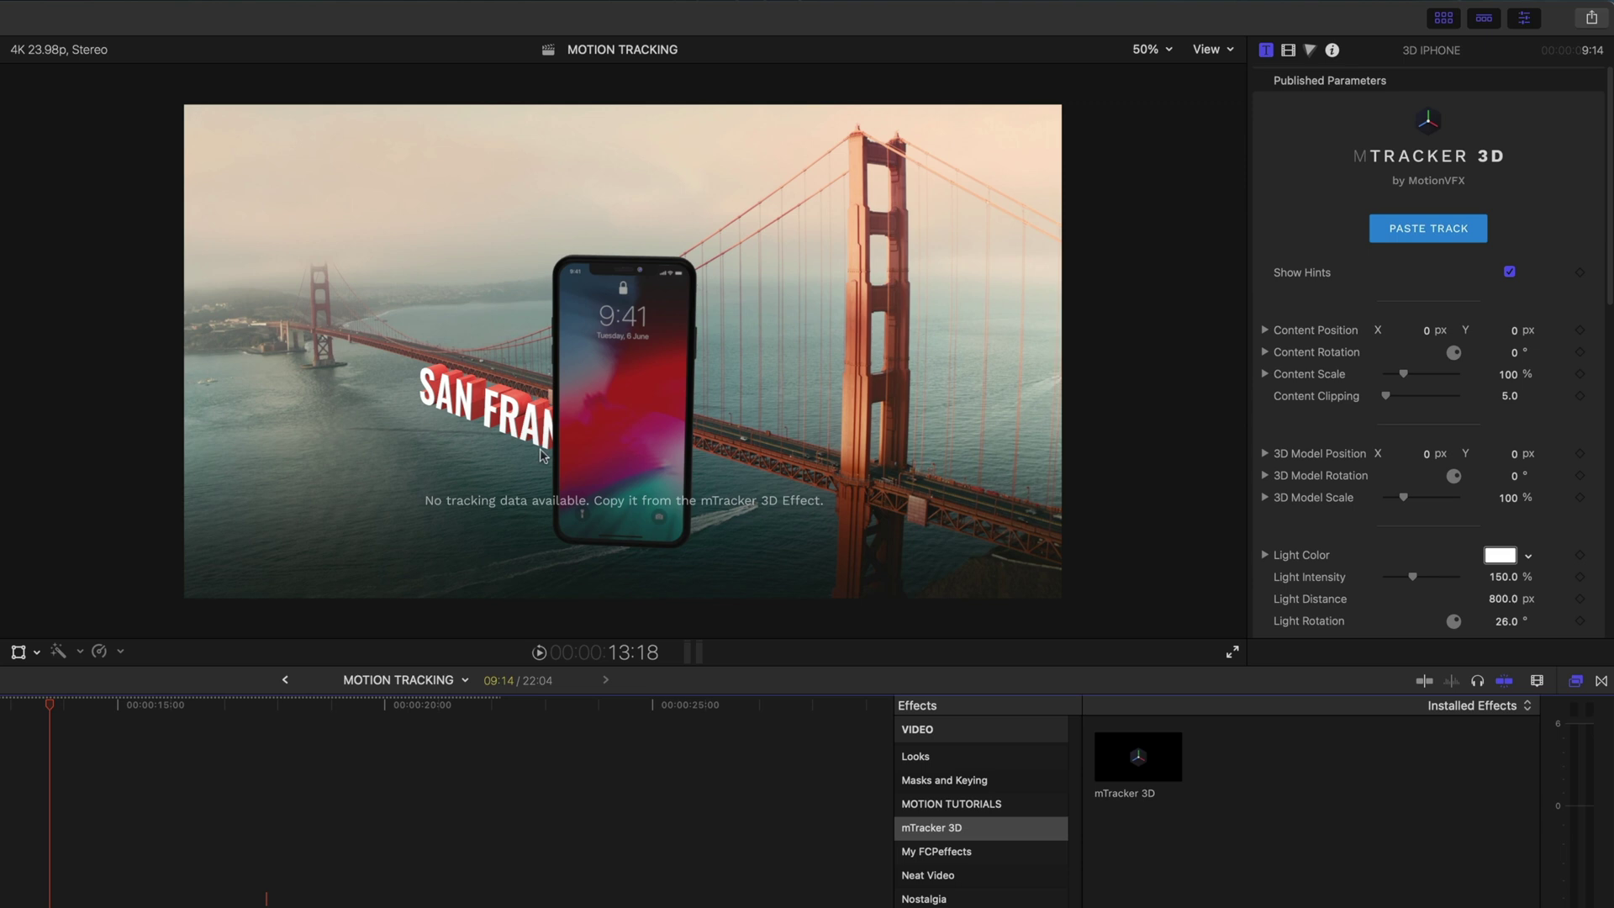
{"action": "left_click", "coordinate": [1381, 242]}
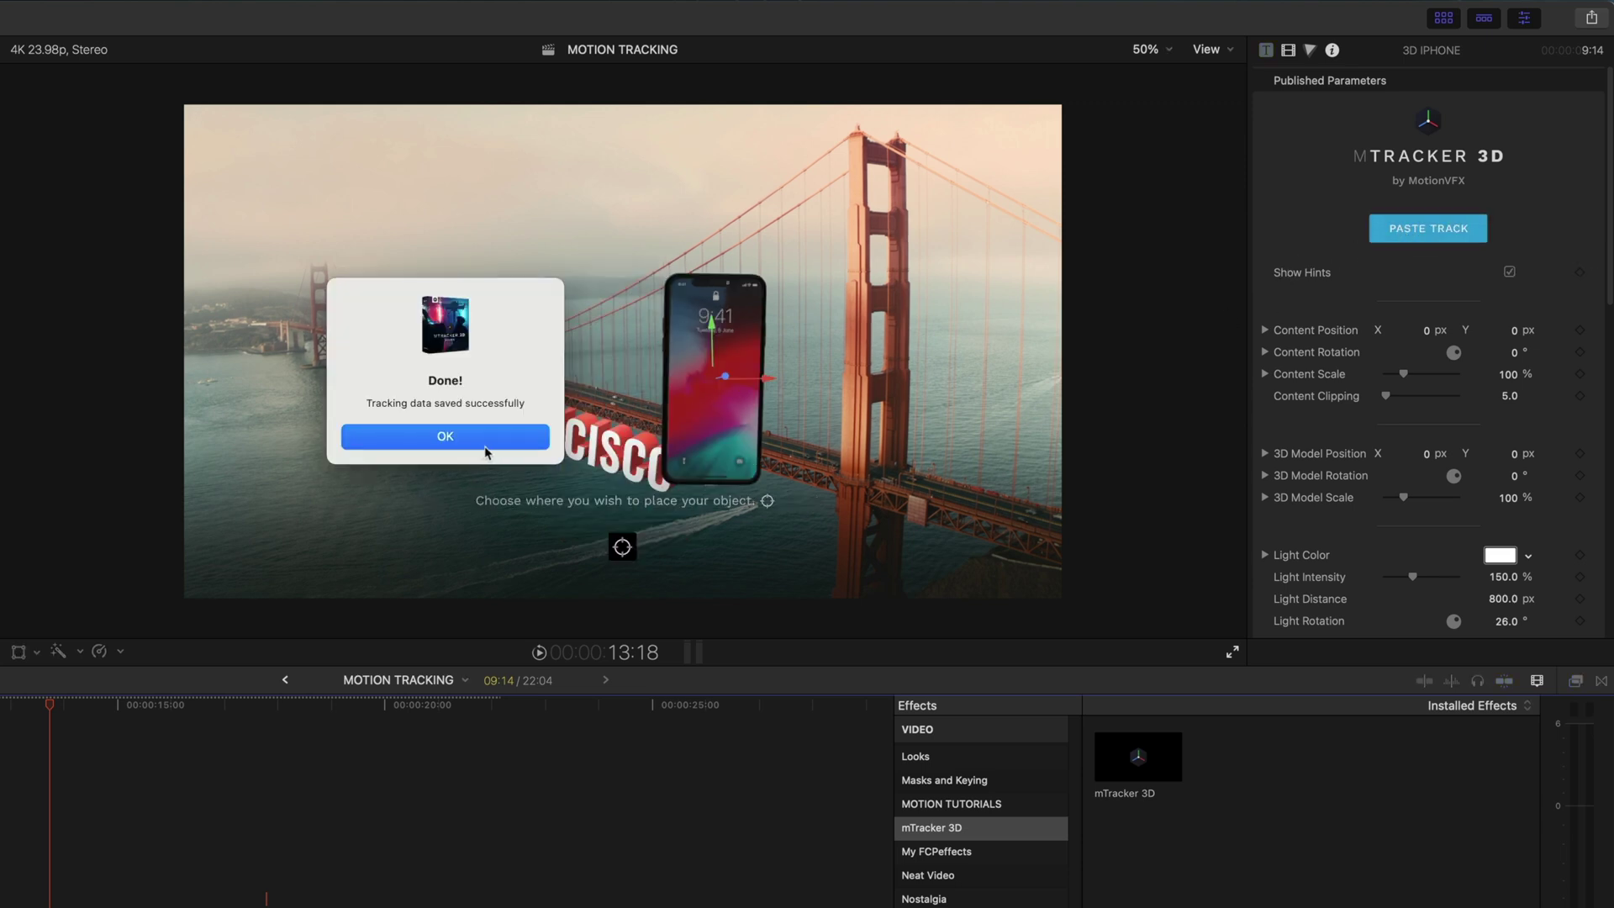
{"action": "left_click", "coordinate": [484, 447]}
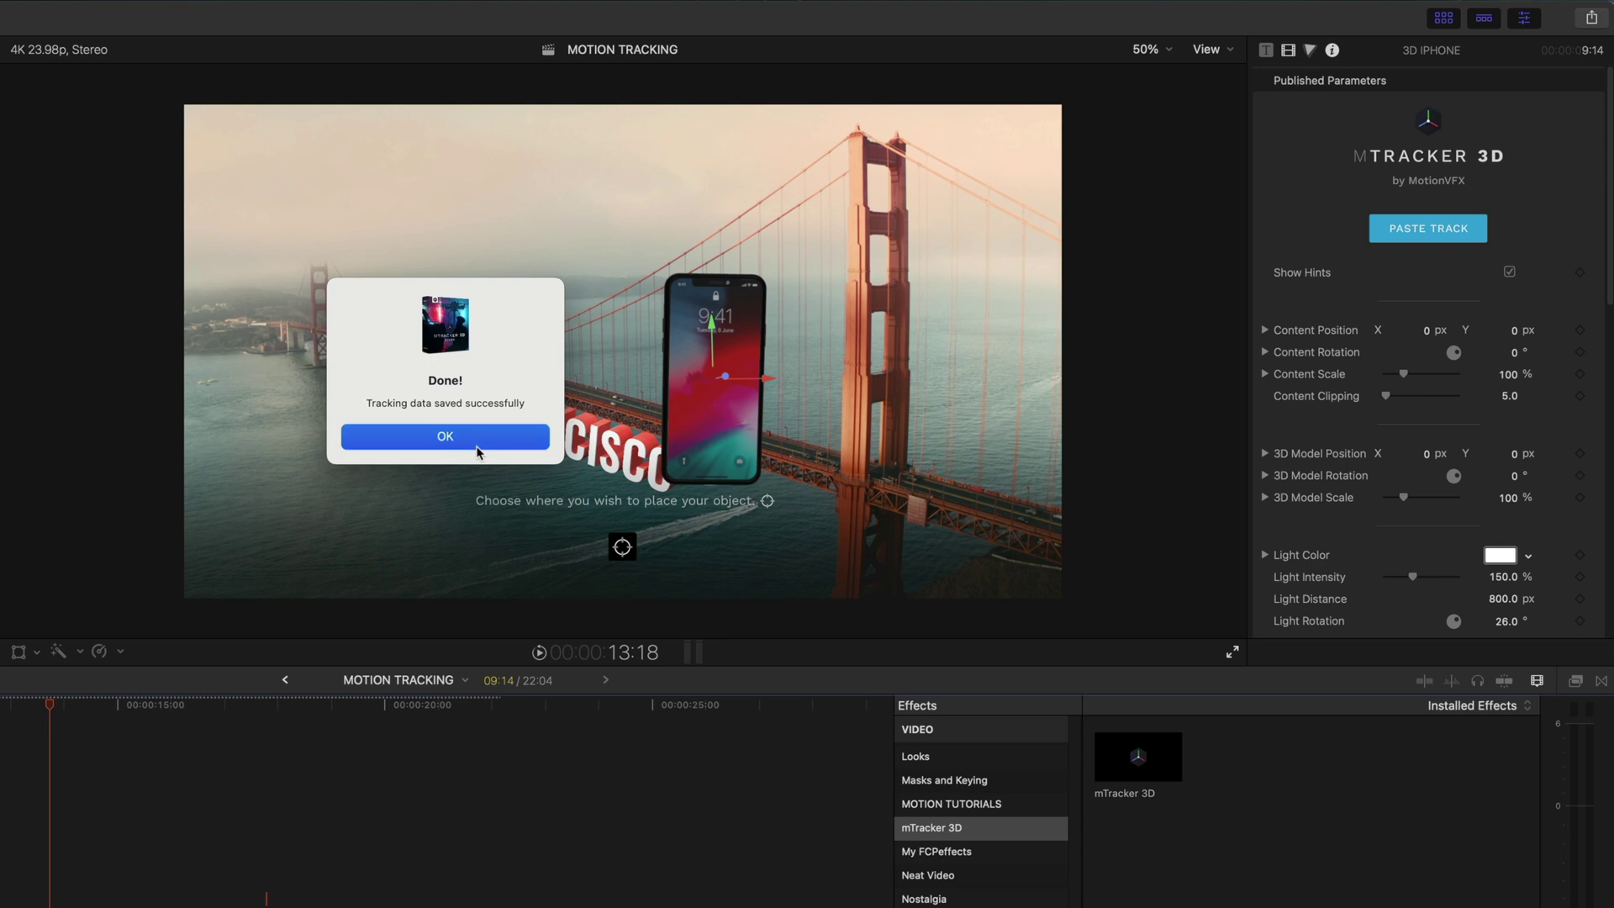
{"action": "left_click", "coordinate": [608, 400]}
{"action": "left_click", "coordinate": [1316, 351]}
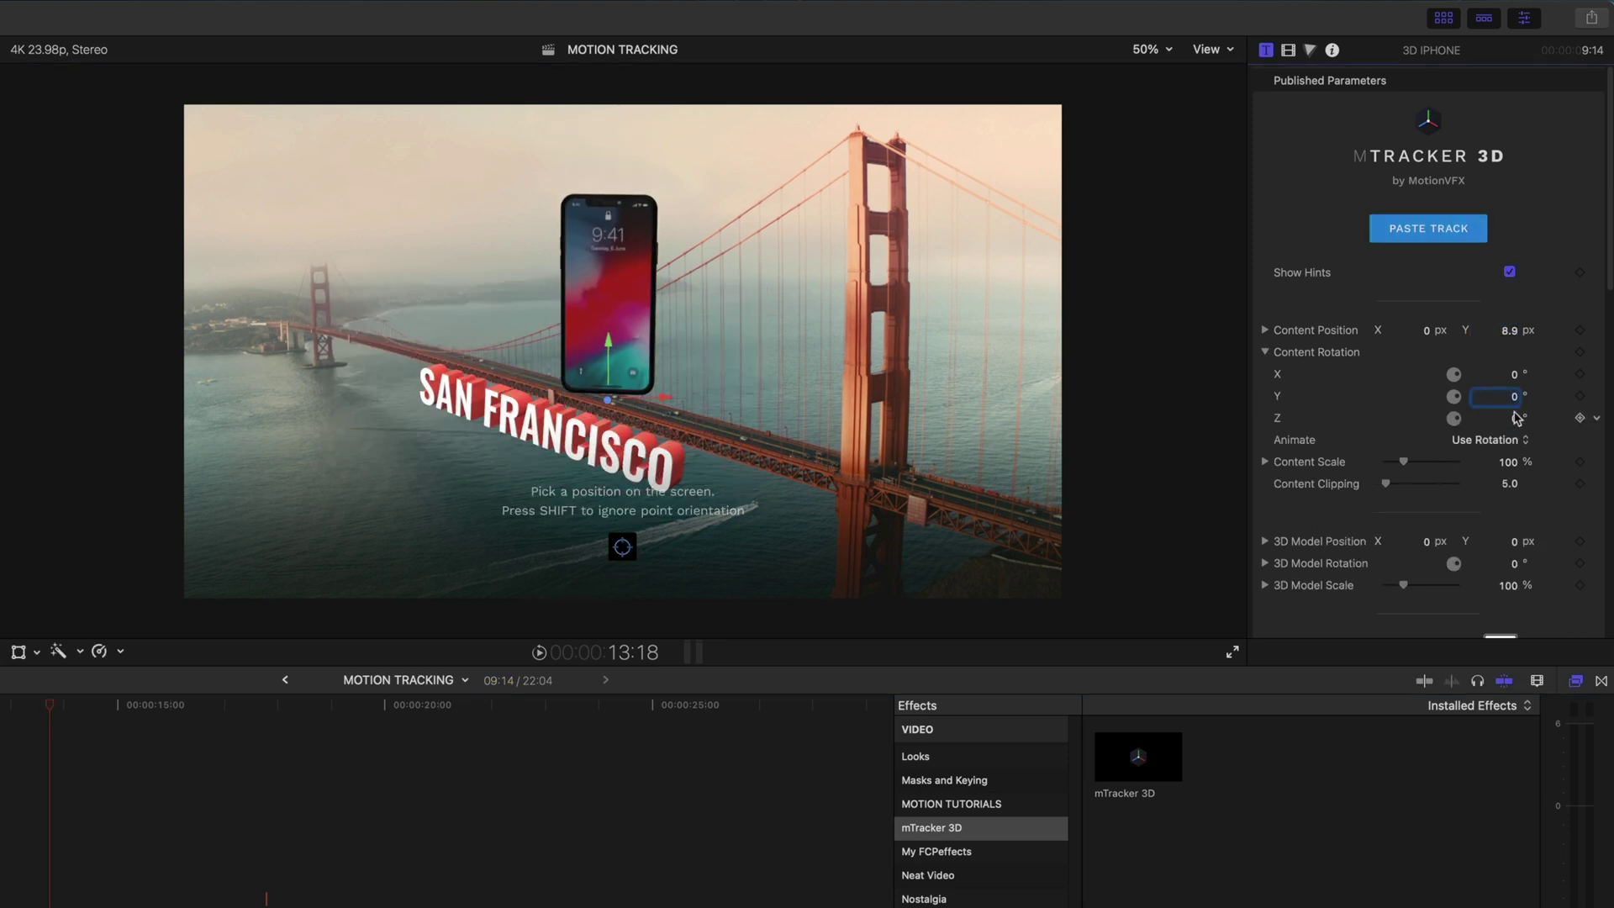
{"action": "key", "text": "space"}
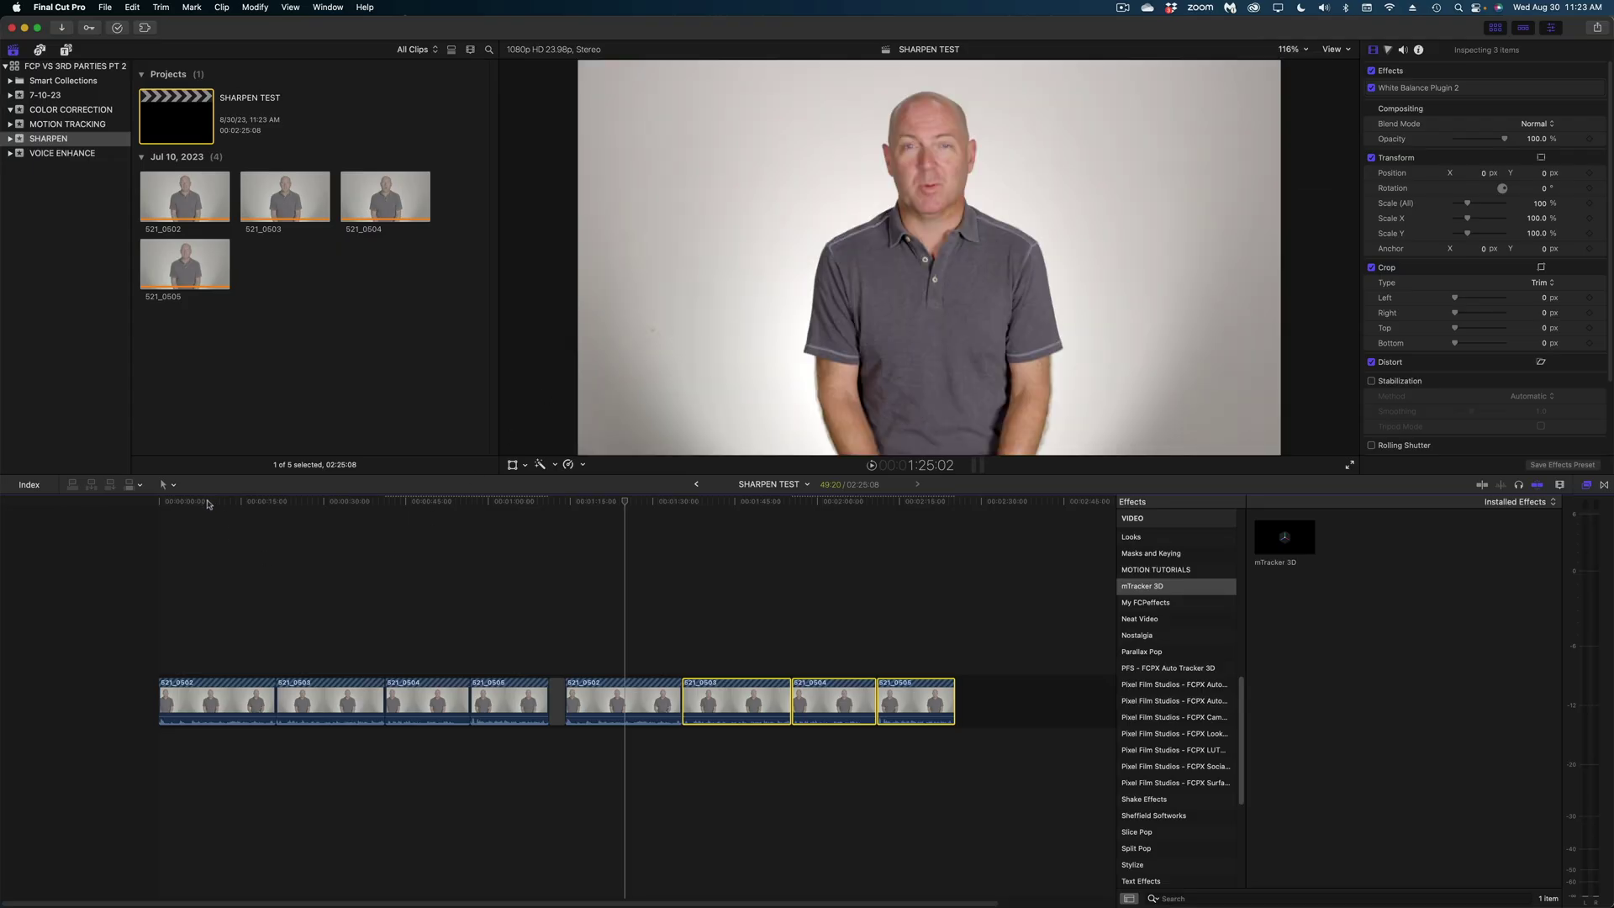
{"action": "left_click_drag", "start_coordinate": [208, 503], "coordinate": [150, 524]}
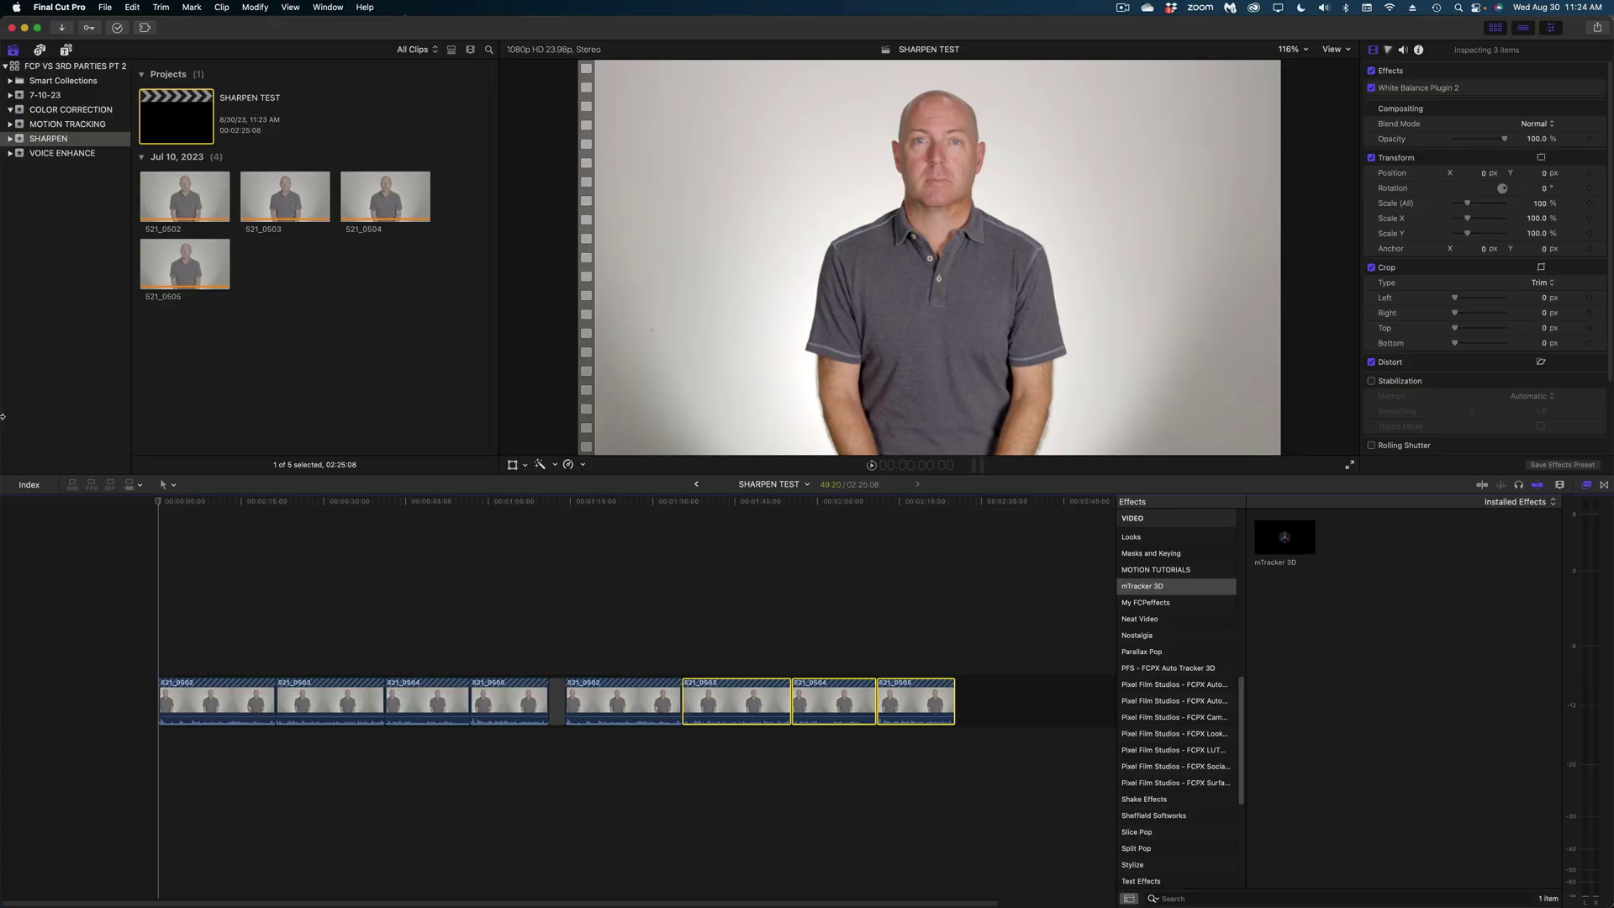
Apply Sharpen from the Blur category to clip 521_0502 and raise its Amount to 5.46
{"action": "left_click", "coordinate": [187, 496]}
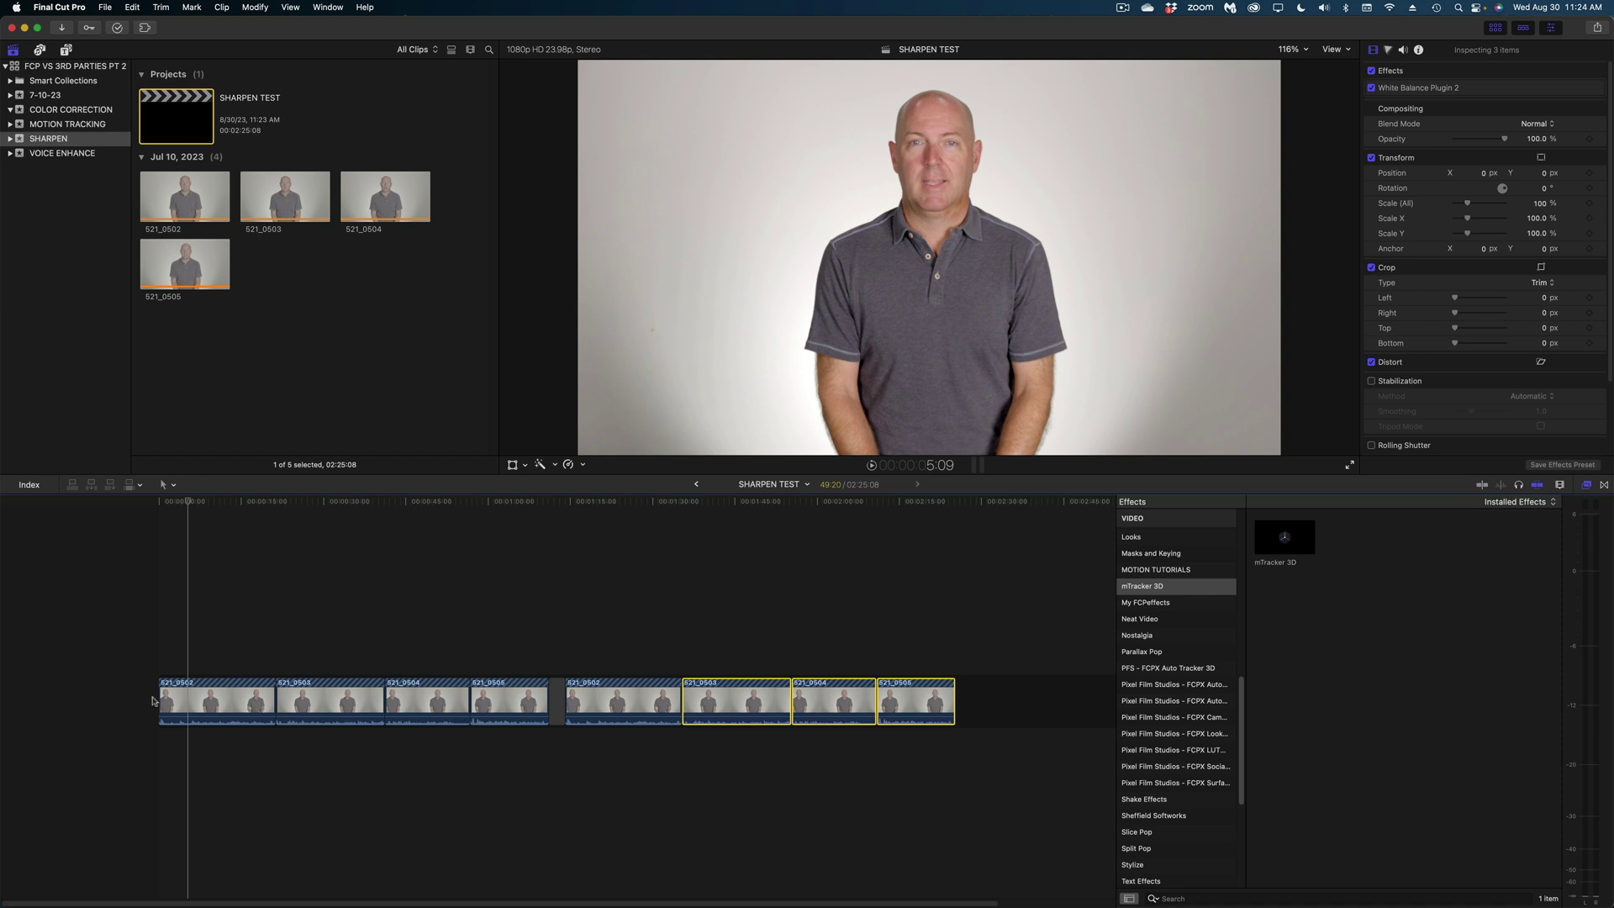
{"action": "left_click", "coordinate": [172, 703]}
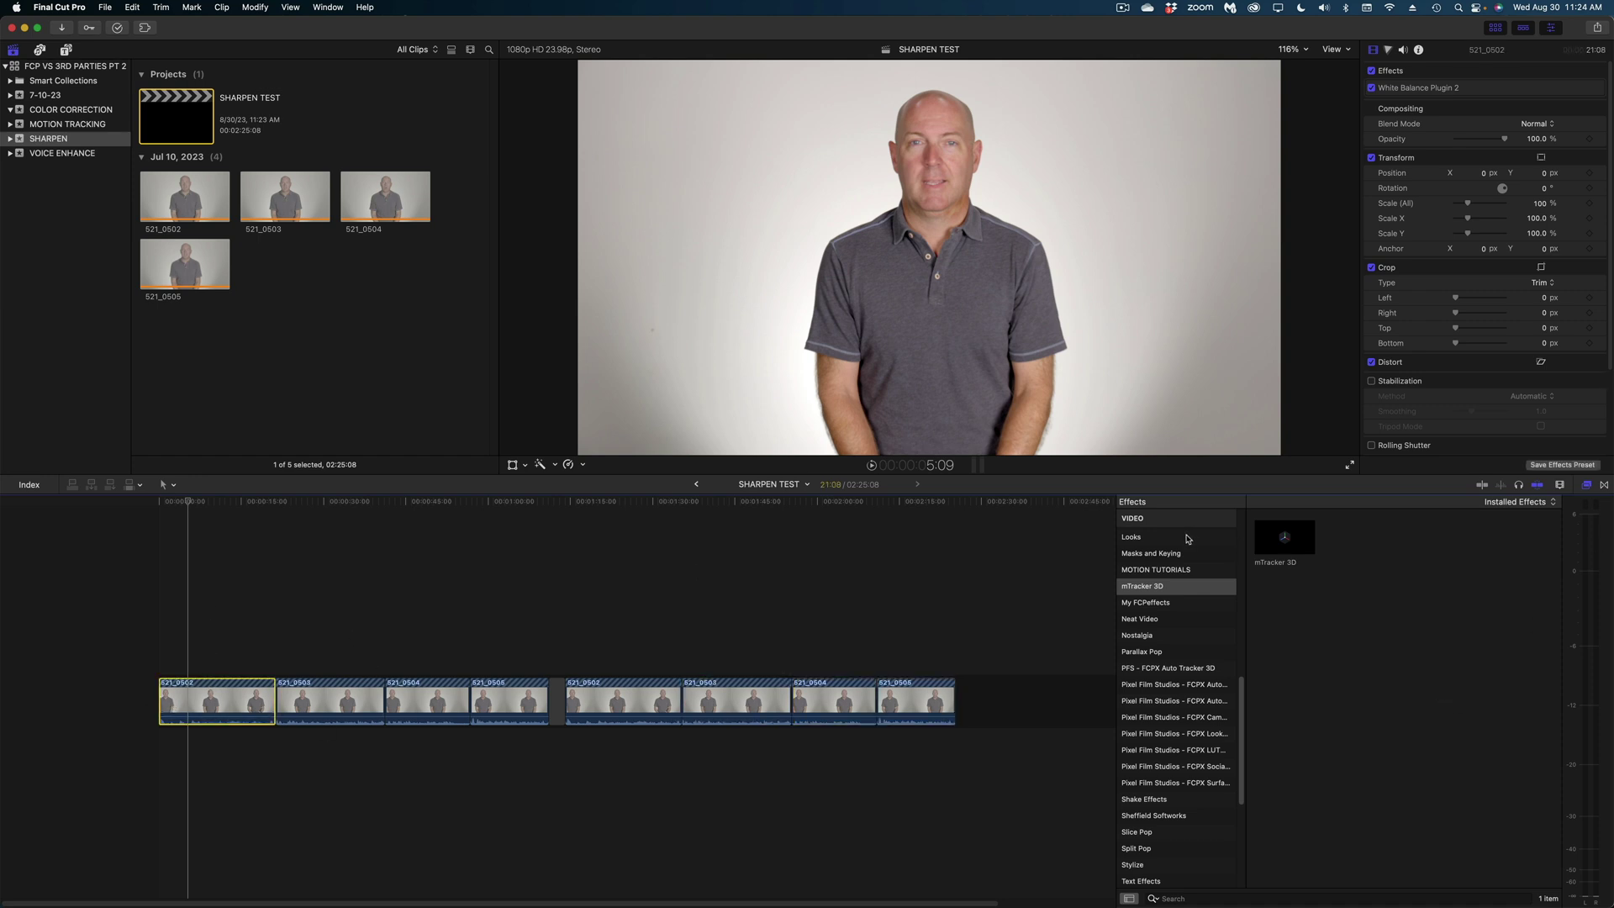
{"action": "scroll", "coordinate": [1197, 644], "scroll_direction": "up", "scroll_amount": 5}
{"action": "scroll", "coordinate": [1189, 588], "scroll_direction": "up", "scroll_amount": 3}
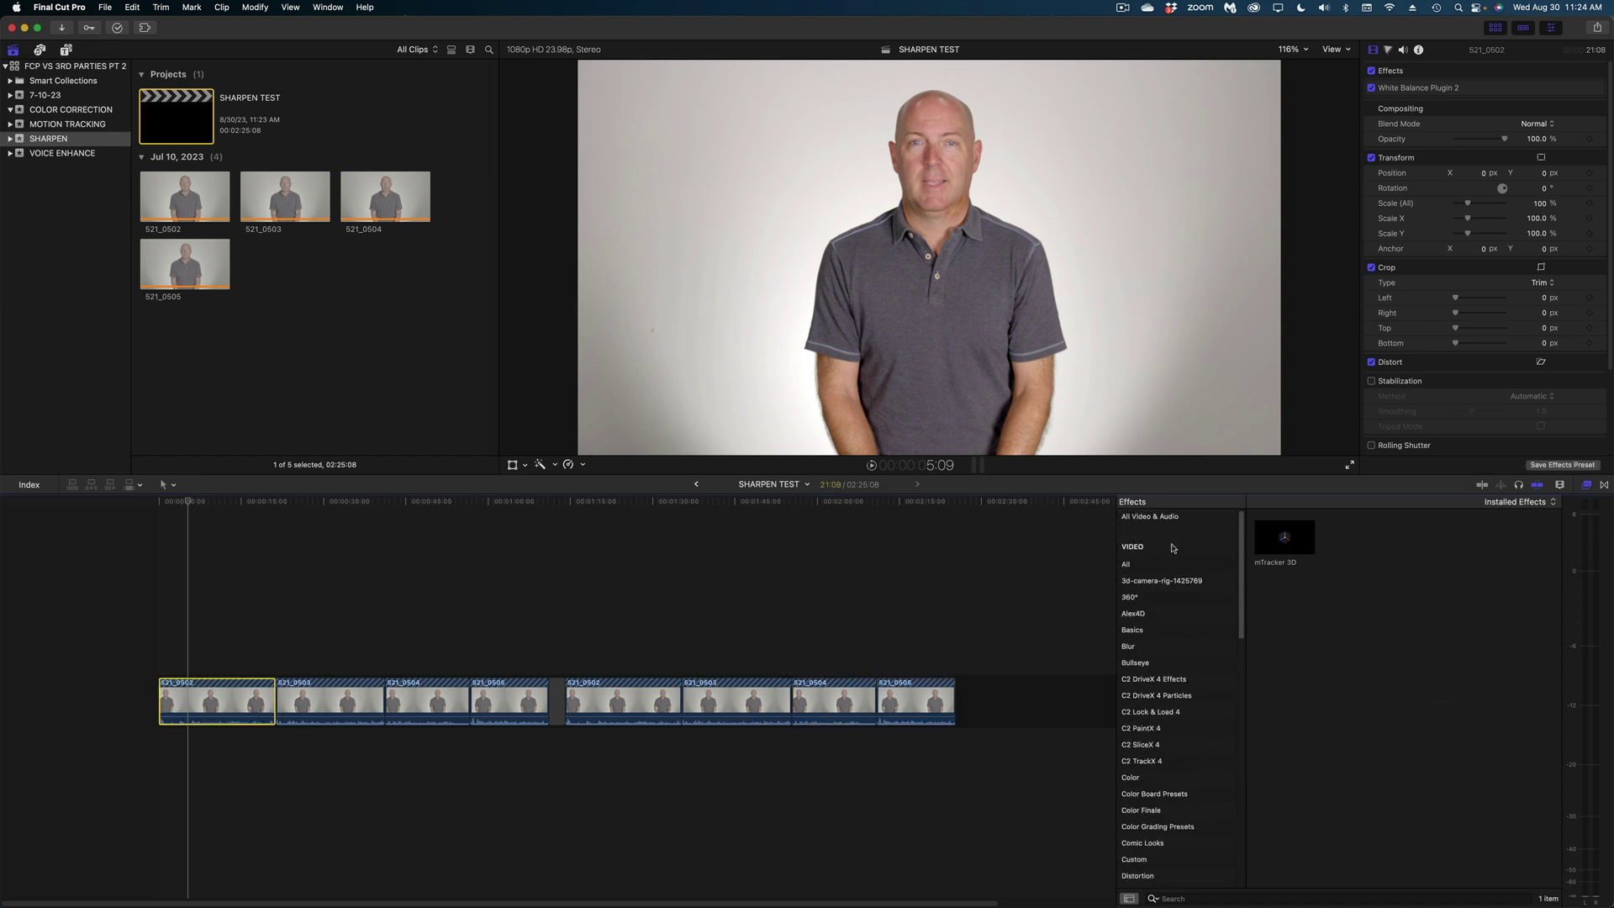
{"action": "left_click", "coordinate": [1148, 649]}
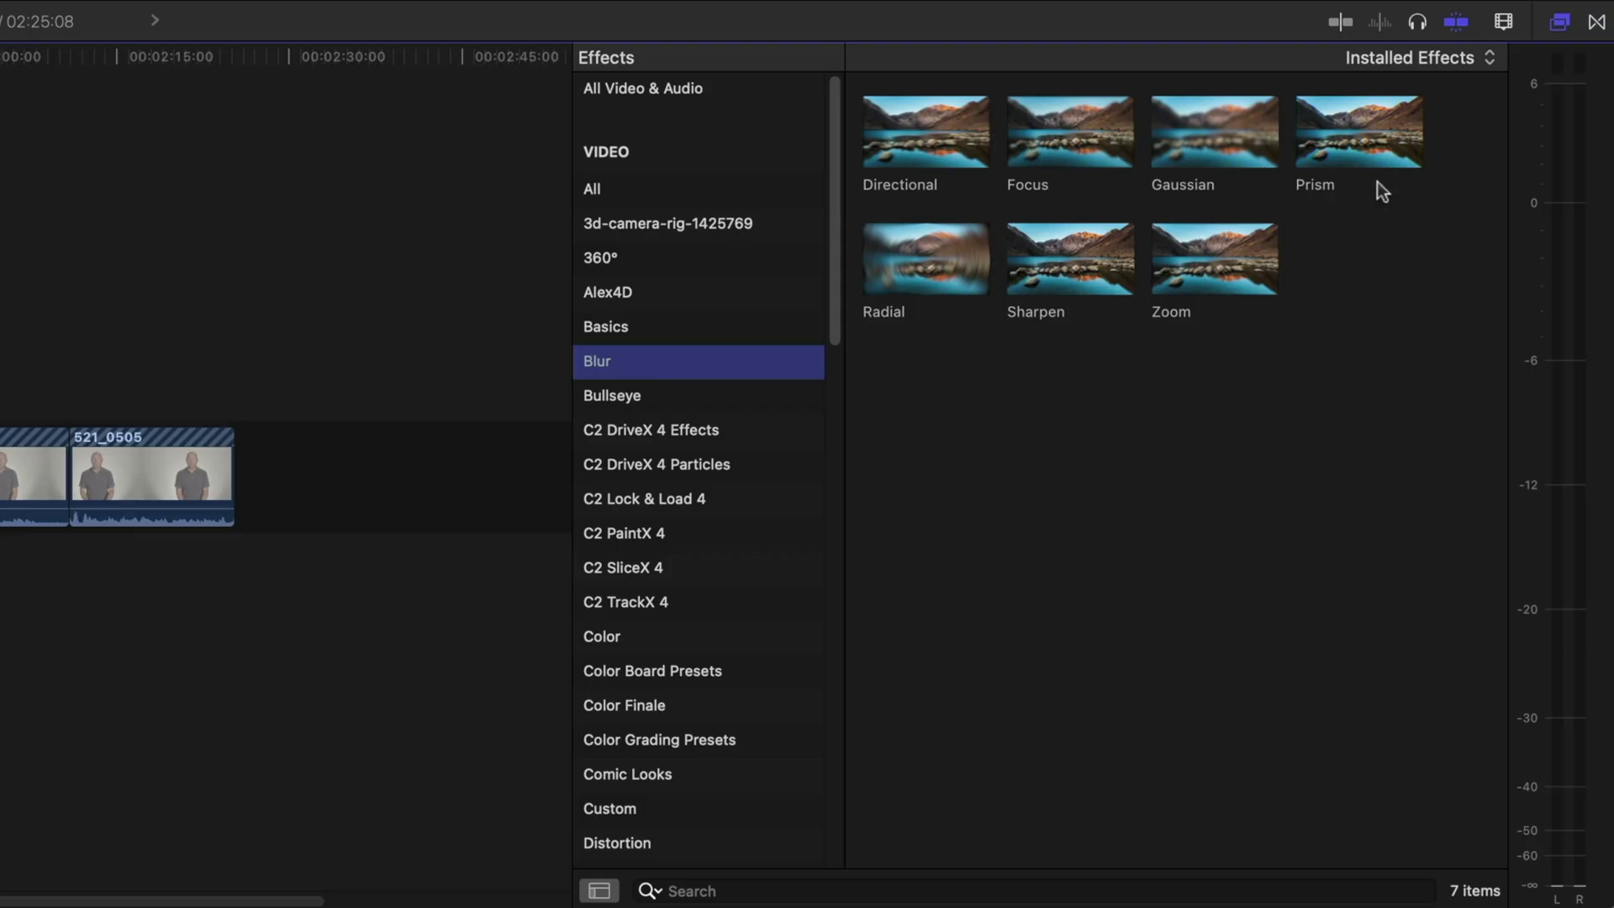
{"action": "left_click", "coordinate": [1067, 245]}
{"action": "double_click", "coordinate": [1067, 244]}
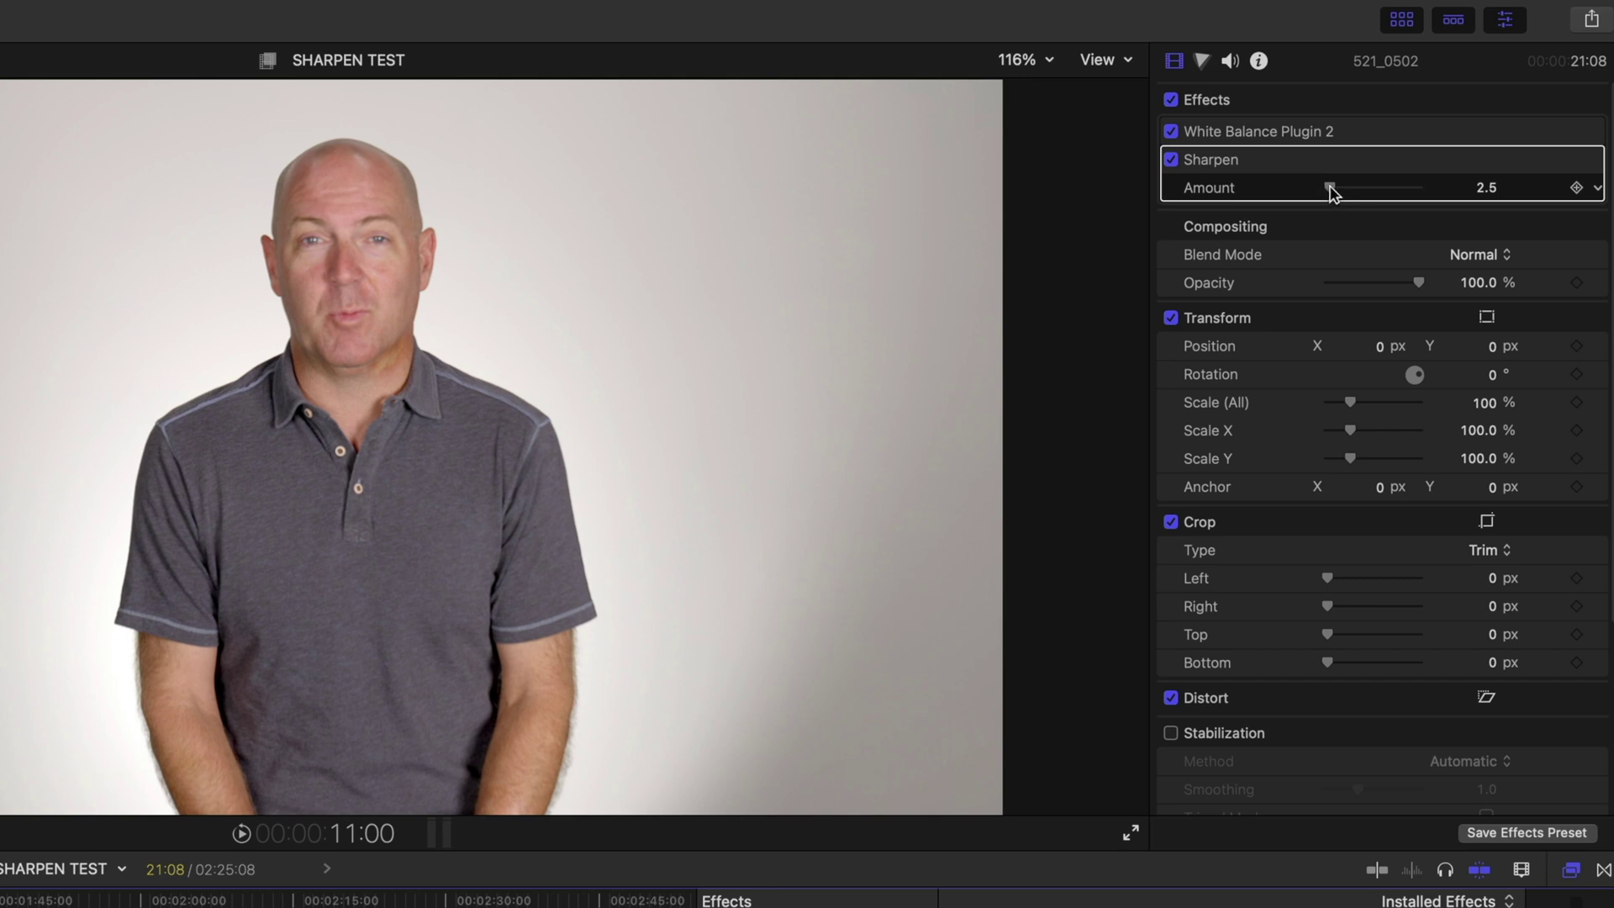
{"action": "left_click", "coordinate": [1172, 158]}
{"action": "left_click_drag", "start_coordinate": [1334, 190], "coordinate": [1333, 189]}
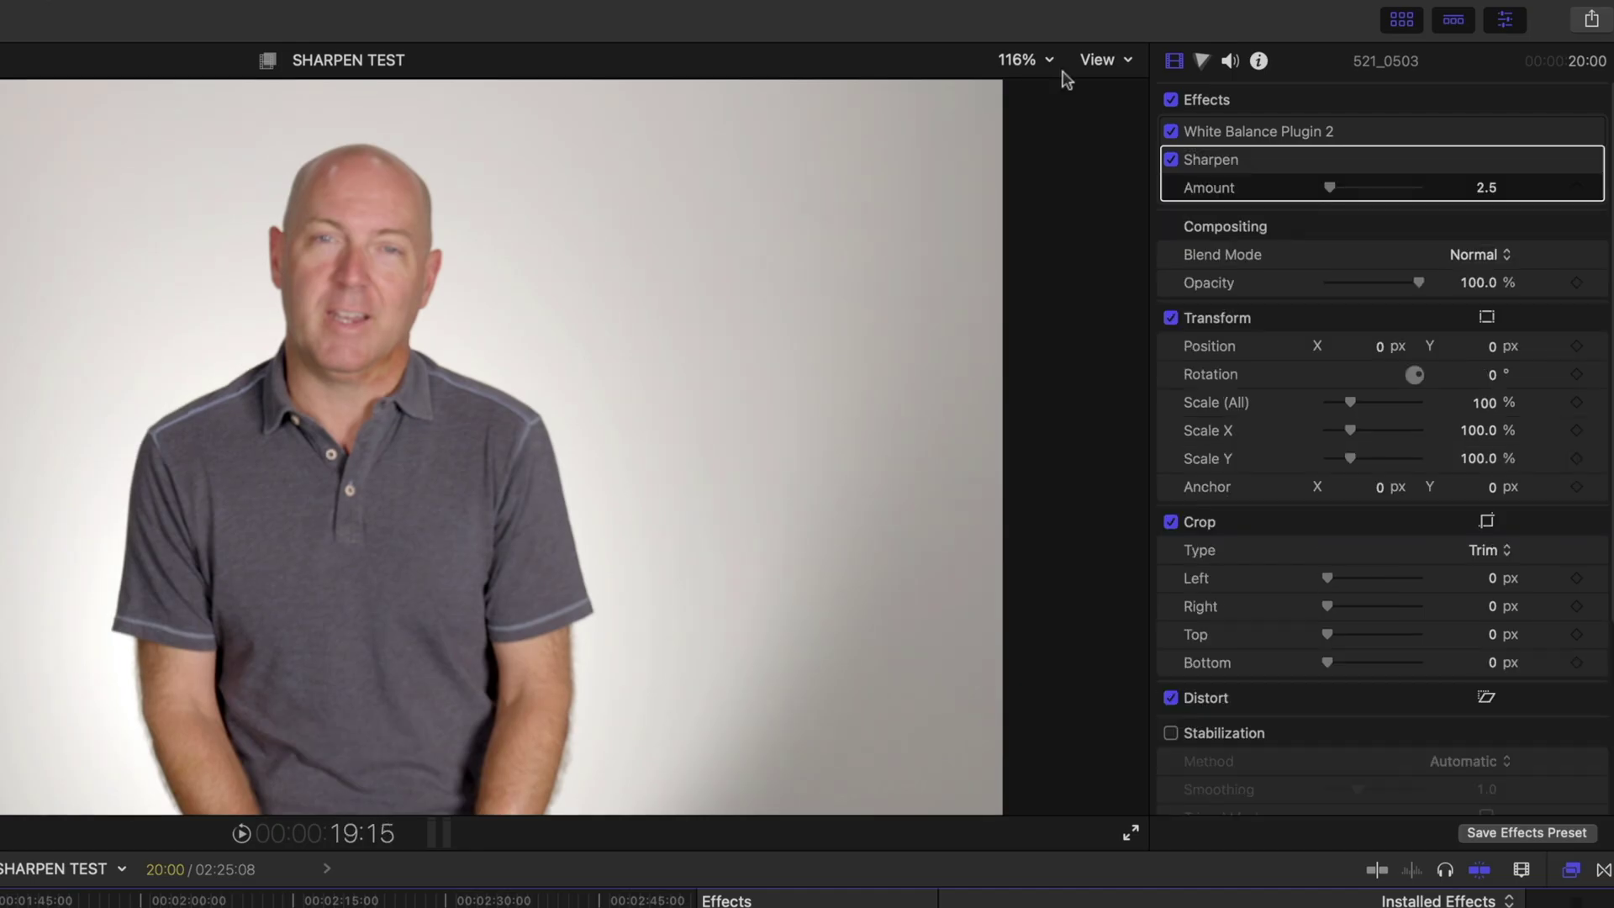
Set clip 521_0503's Sharpen amount to 8.31 and toggle it off and on to compare
{"action": "left_click_drag", "start_coordinate": [1458, 113], "coordinate": [1459, 118]}
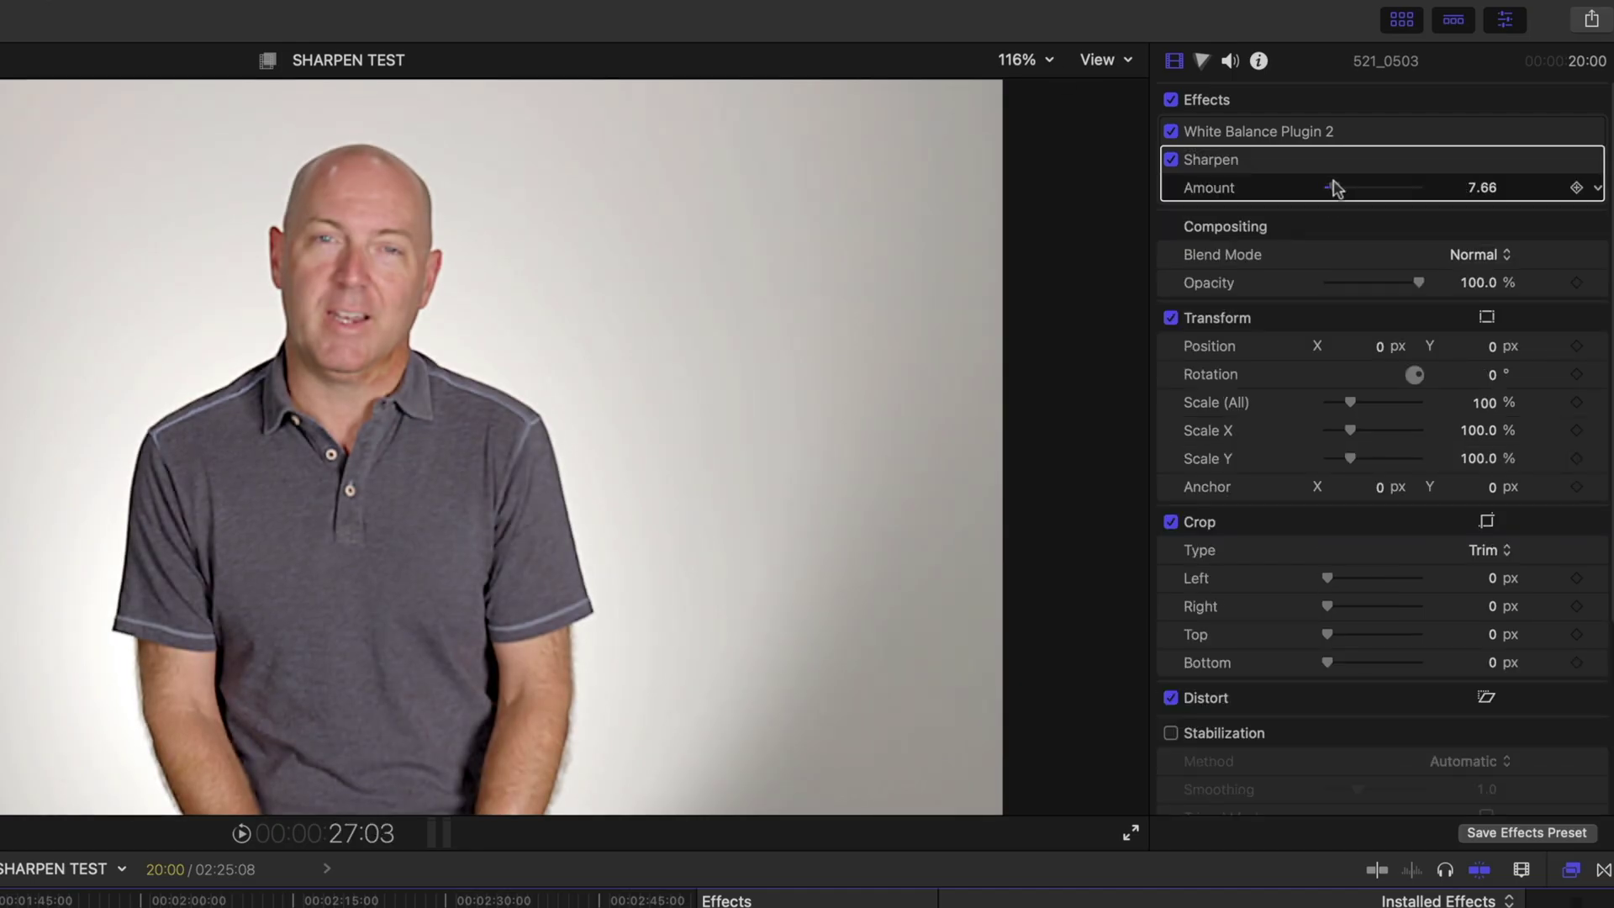
{"action": "left_click_drag", "start_coordinate": [1335, 187], "coordinate": [1336, 187]}
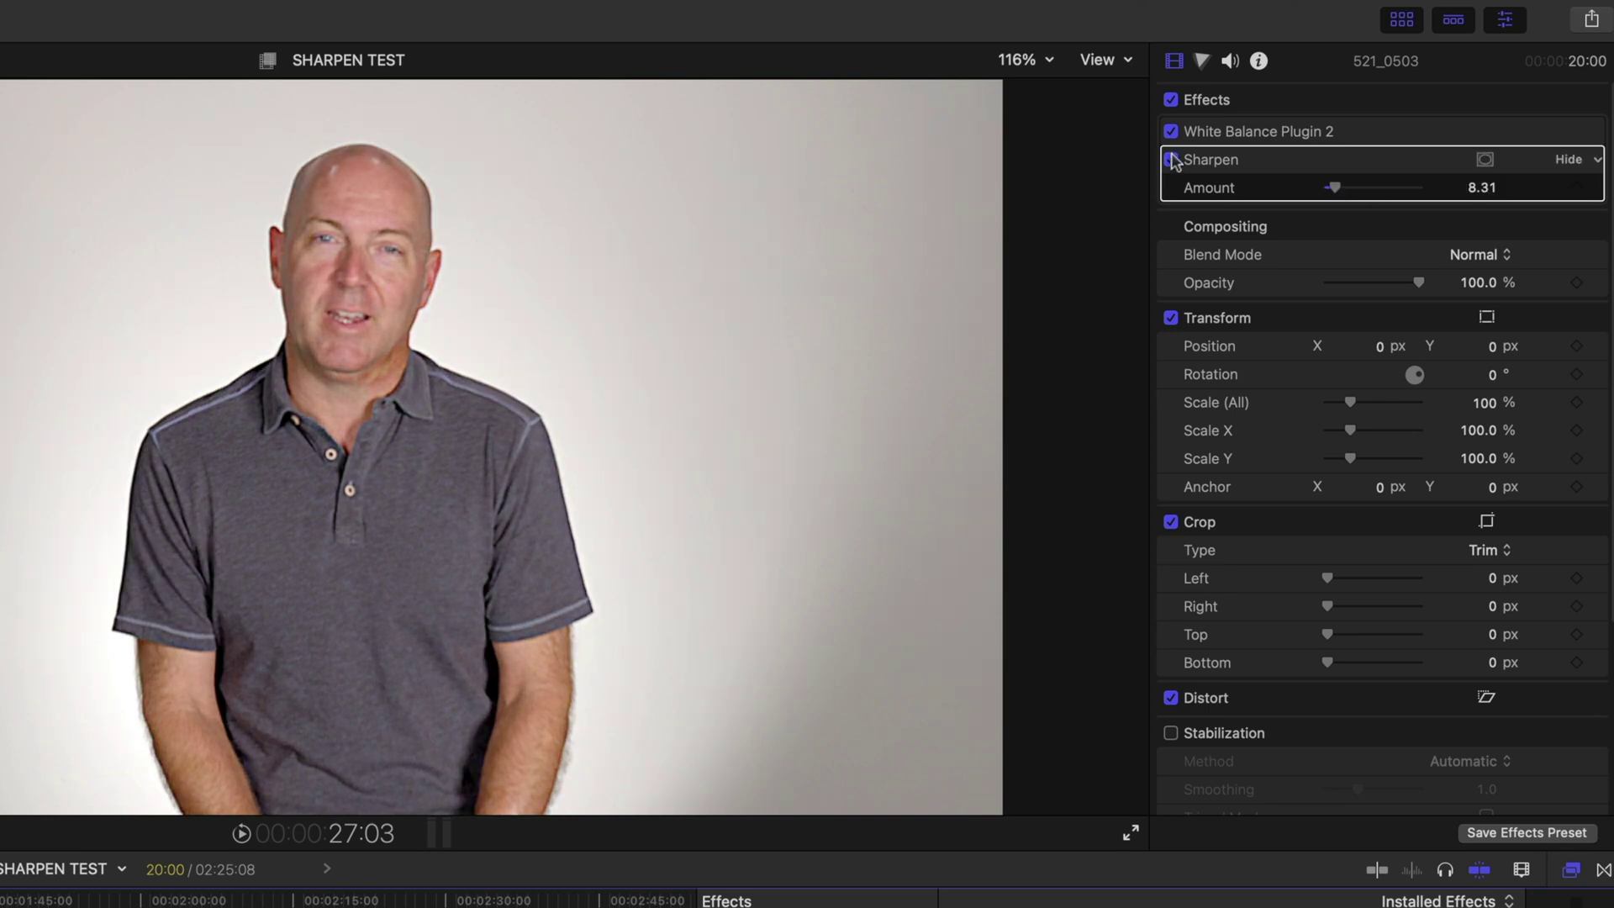
{"action": "left_click", "coordinate": [1171, 159]}
{"action": "left_click", "coordinate": [1171, 160]}
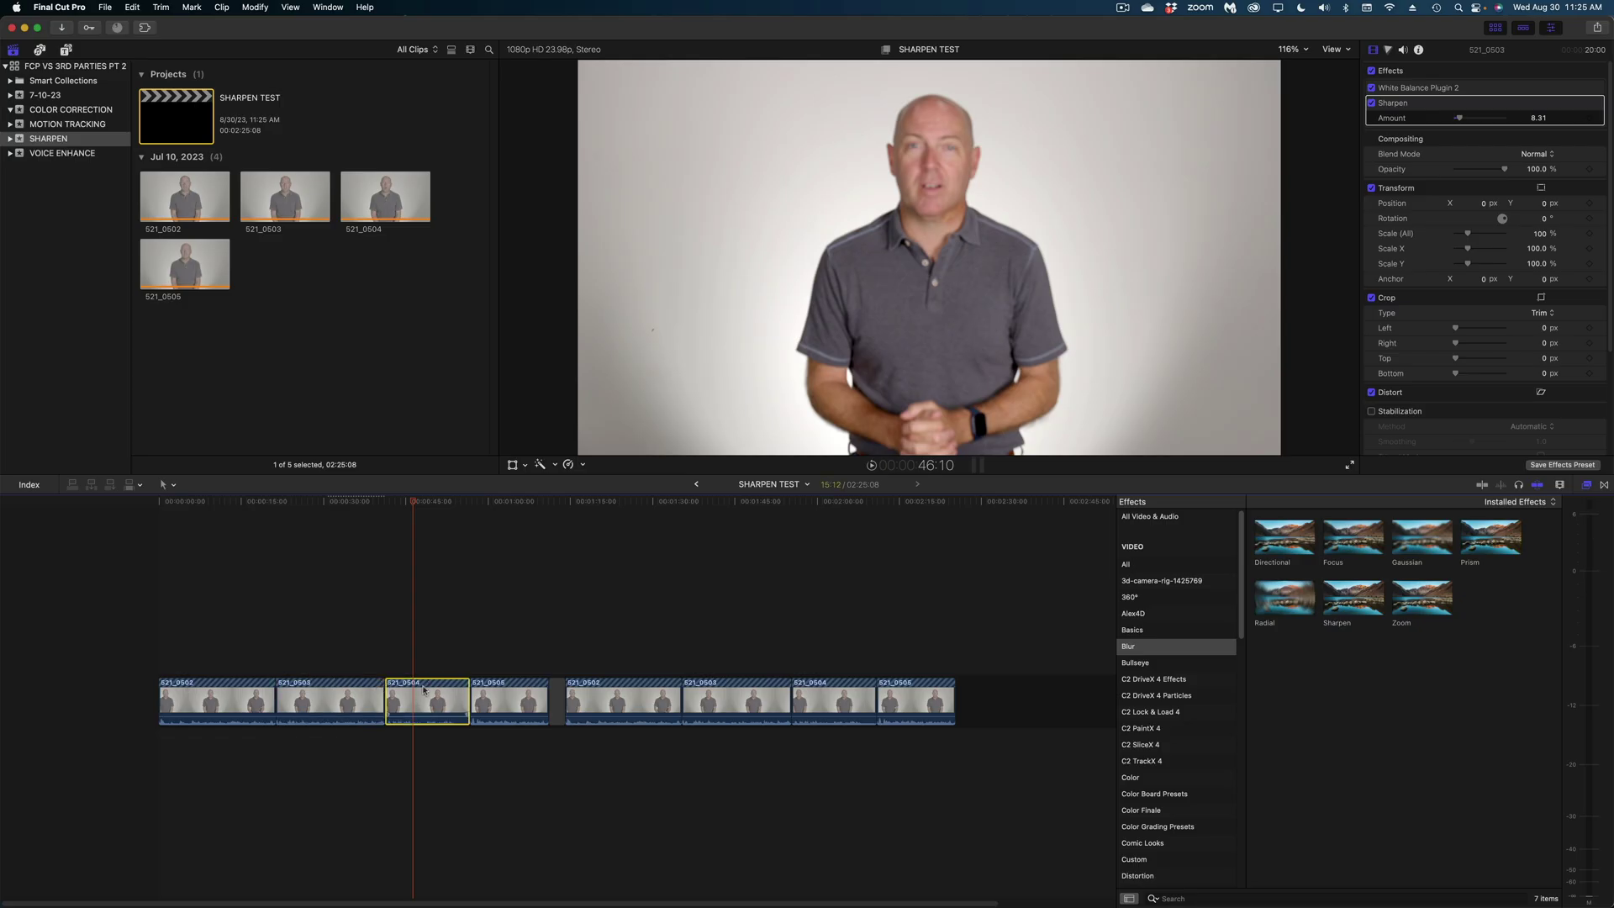
Apply Sharpen to clip 521_0504 at a higher amount and to 521_0505 at 81.3
{"action": "double_click", "coordinate": [1366, 593]}
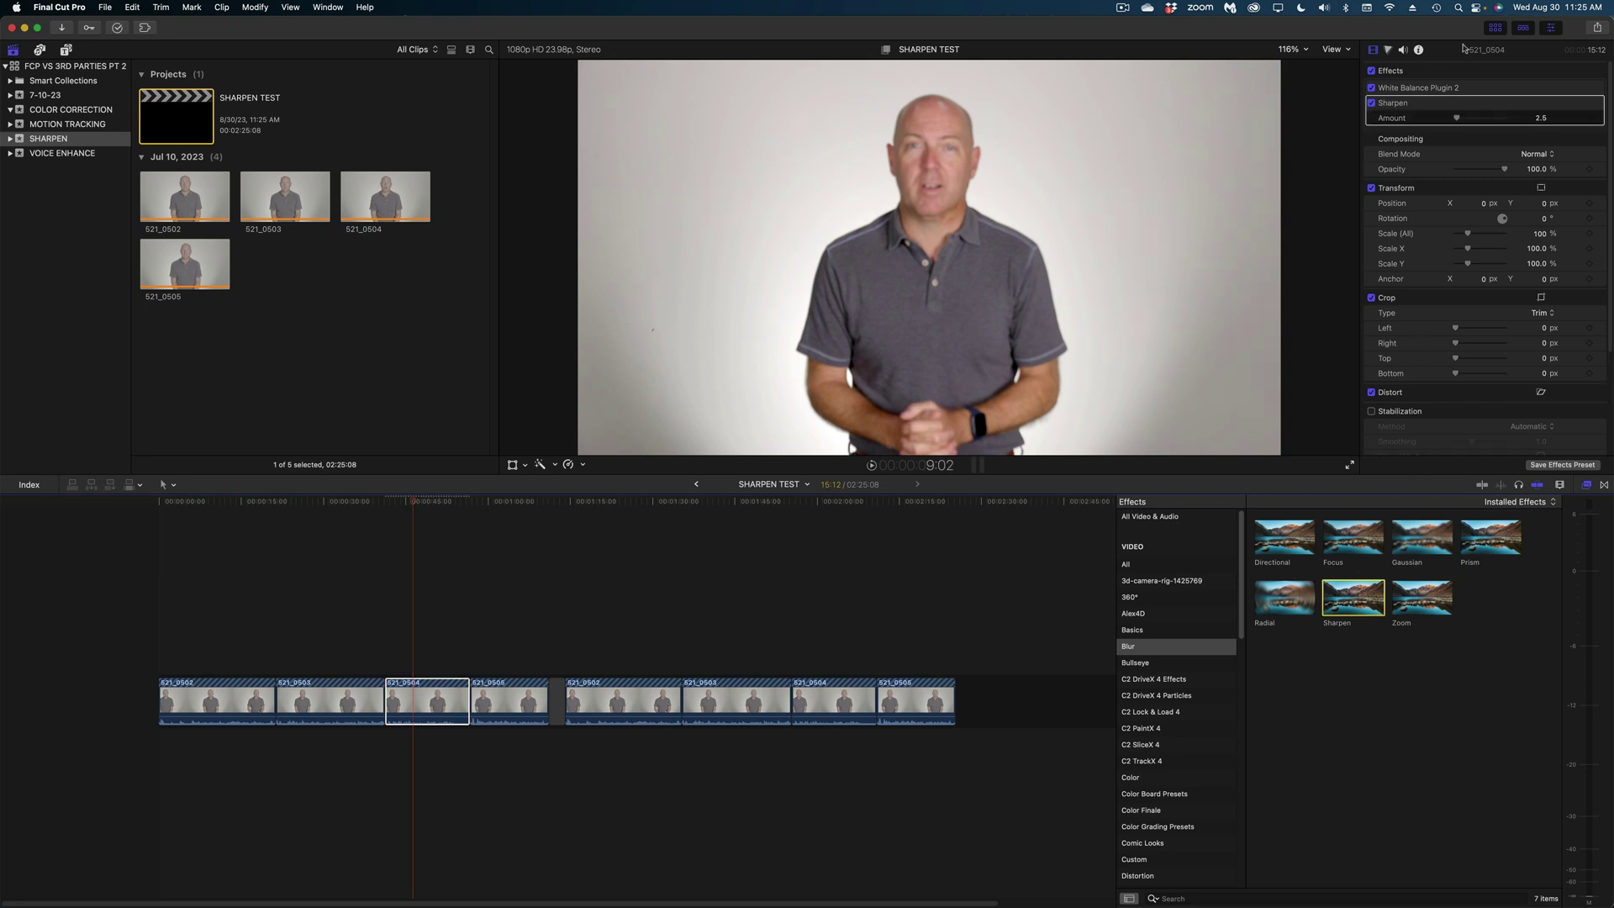
{"action": "left_click_drag", "start_coordinate": [1457, 116], "coordinate": [1468, 123]}
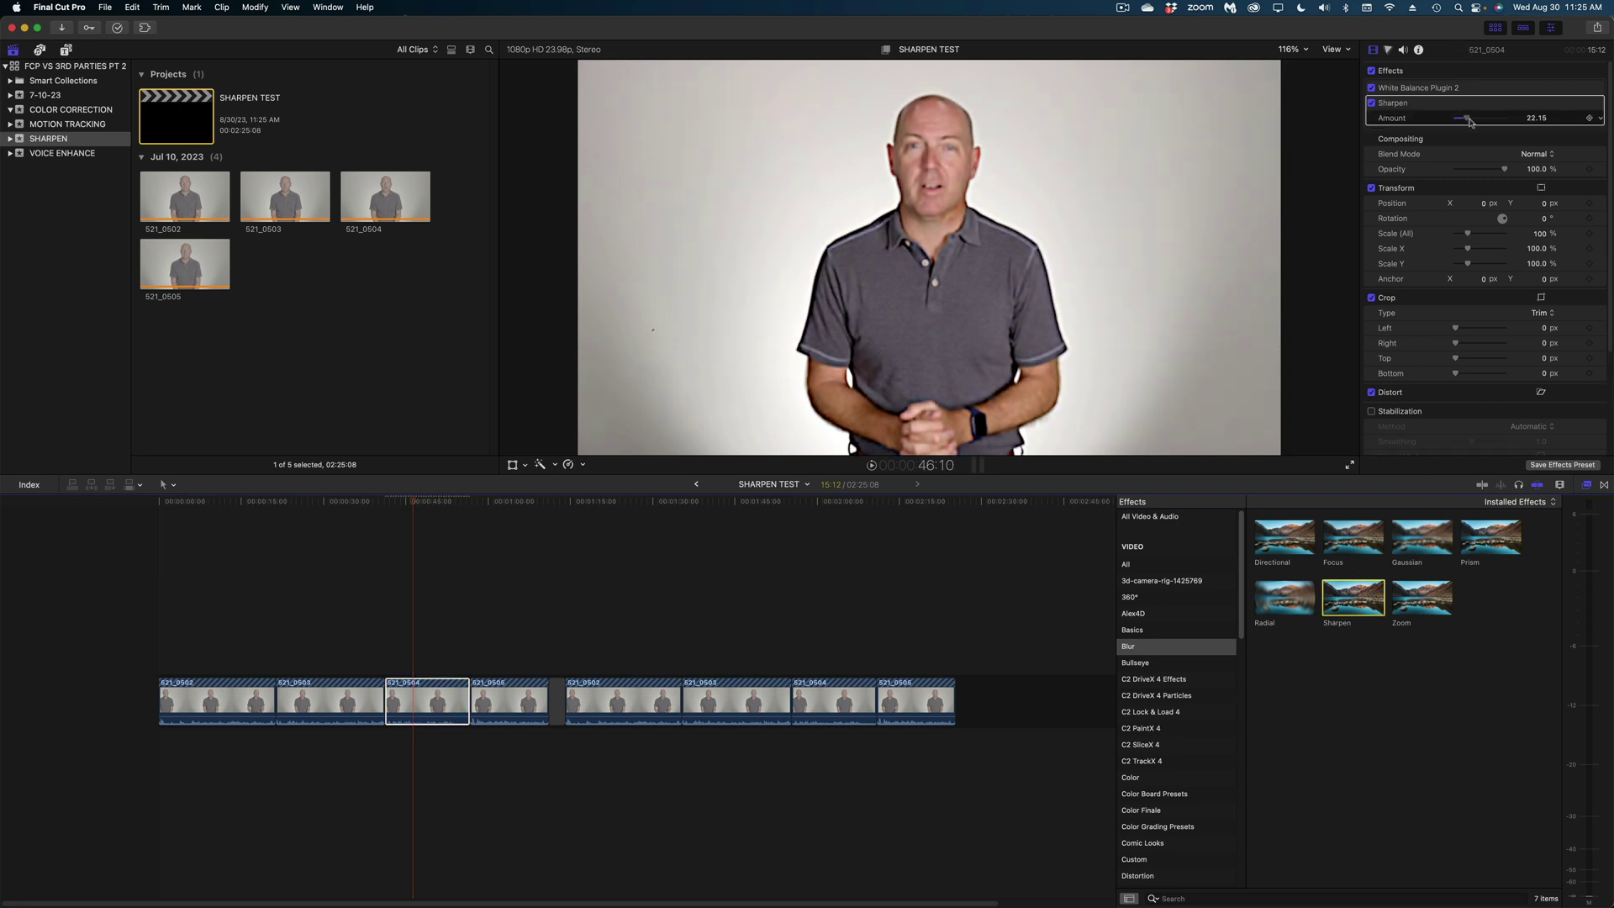
{"action": "left_click", "coordinate": [505, 785]}
{"action": "left_click", "coordinate": [504, 702]}
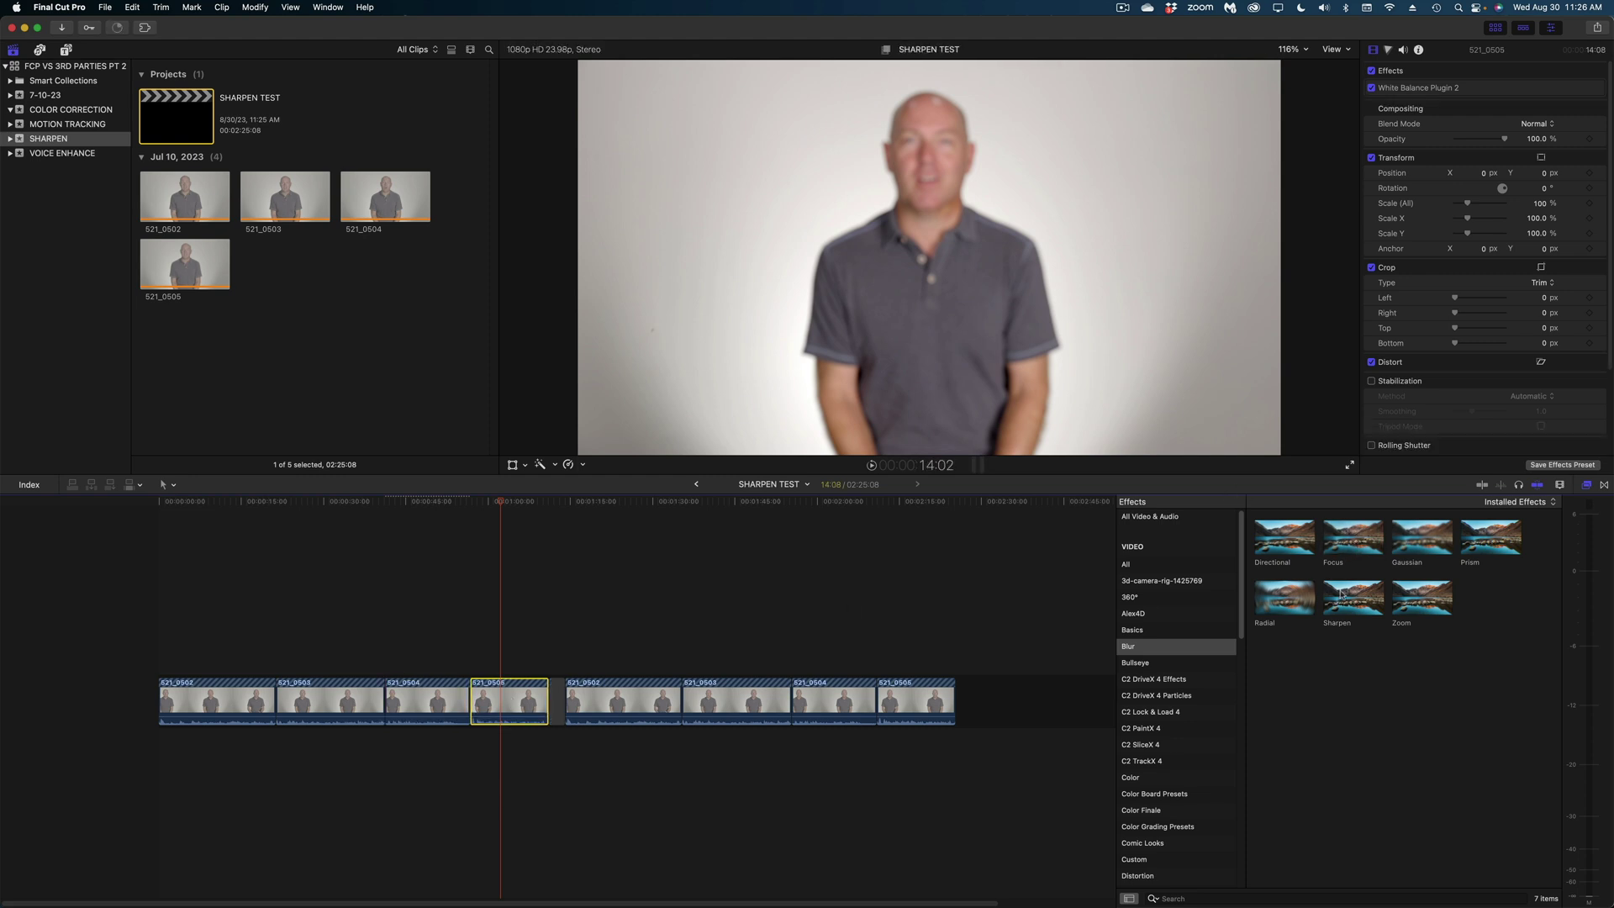
{"action": "double_click", "coordinate": [1341, 593]}
{"action": "left_click_drag", "start_coordinate": [1463, 117], "coordinate": [1508, 118]}
Max clip 521_0505's Sharpen at 100 and put the Sharpener plugin on clip 521_0502
{"action": "left_click", "coordinate": [603, 507]}
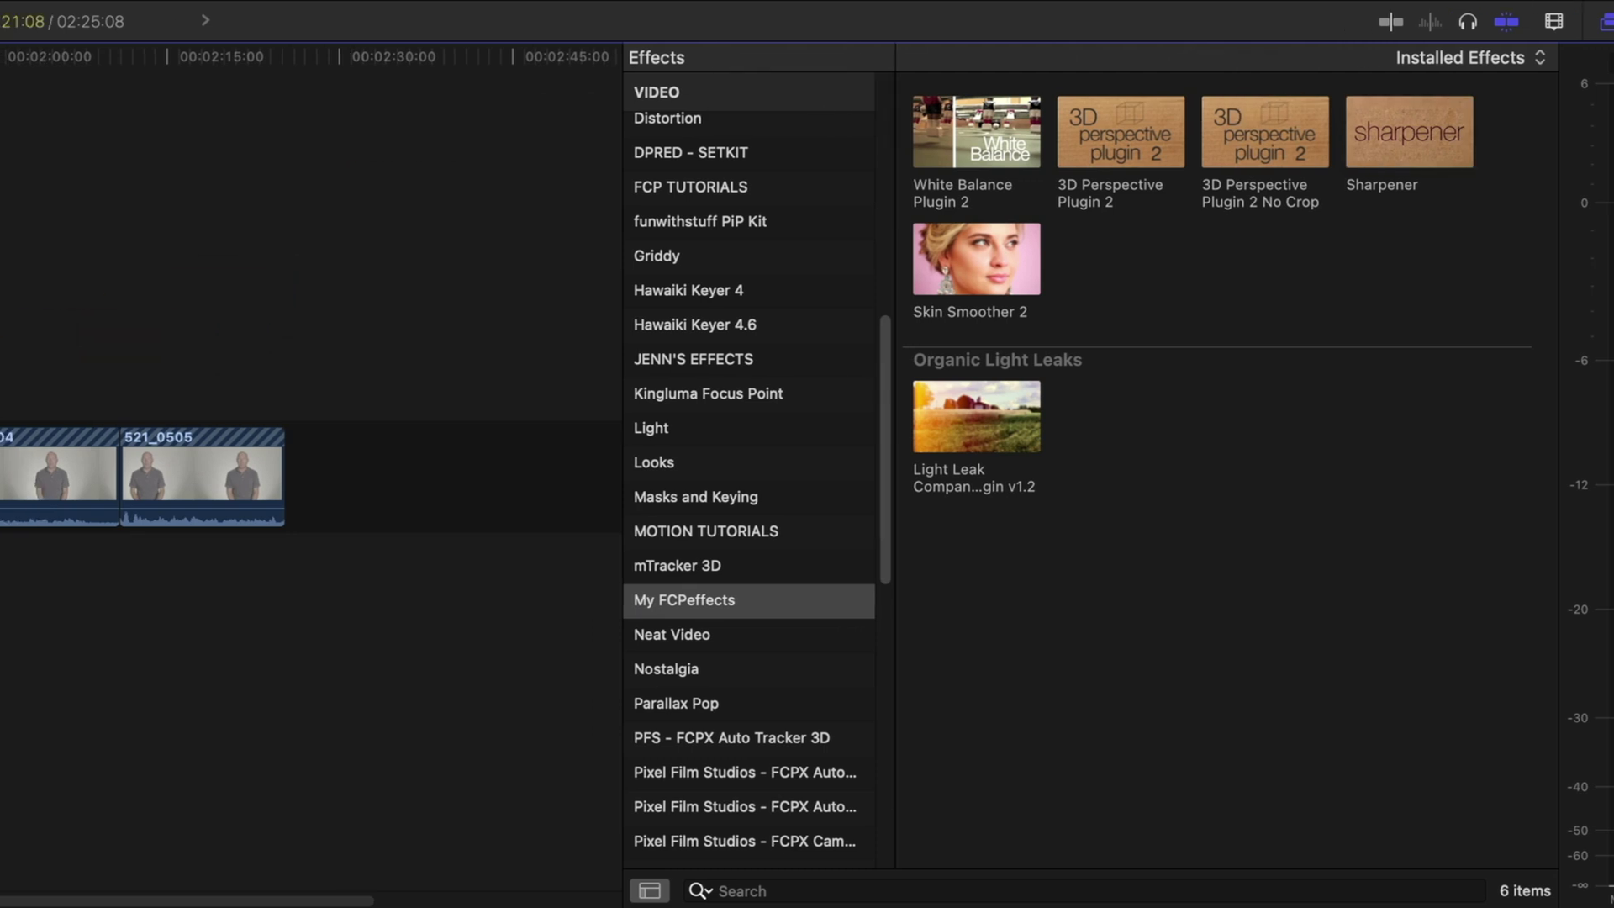
{"action": "left_click_drag", "start_coordinate": [1408, 131], "coordinate": [438, 454]}
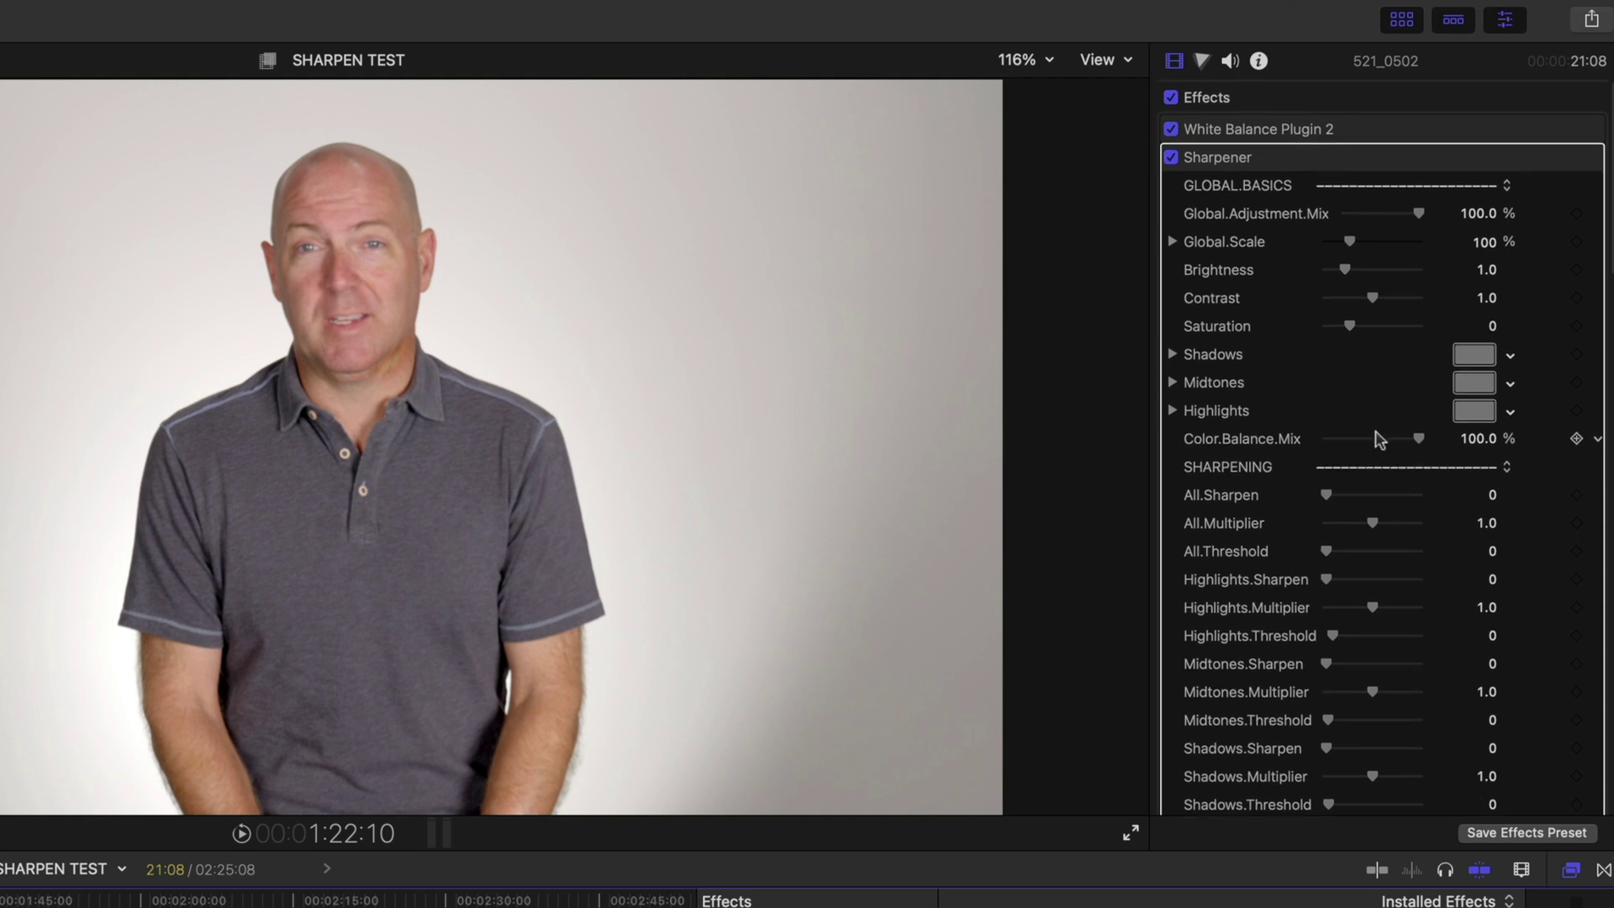
{"action": "scroll", "coordinate": [1475, 245], "scroll_direction": "down", "scroll_amount": 5}
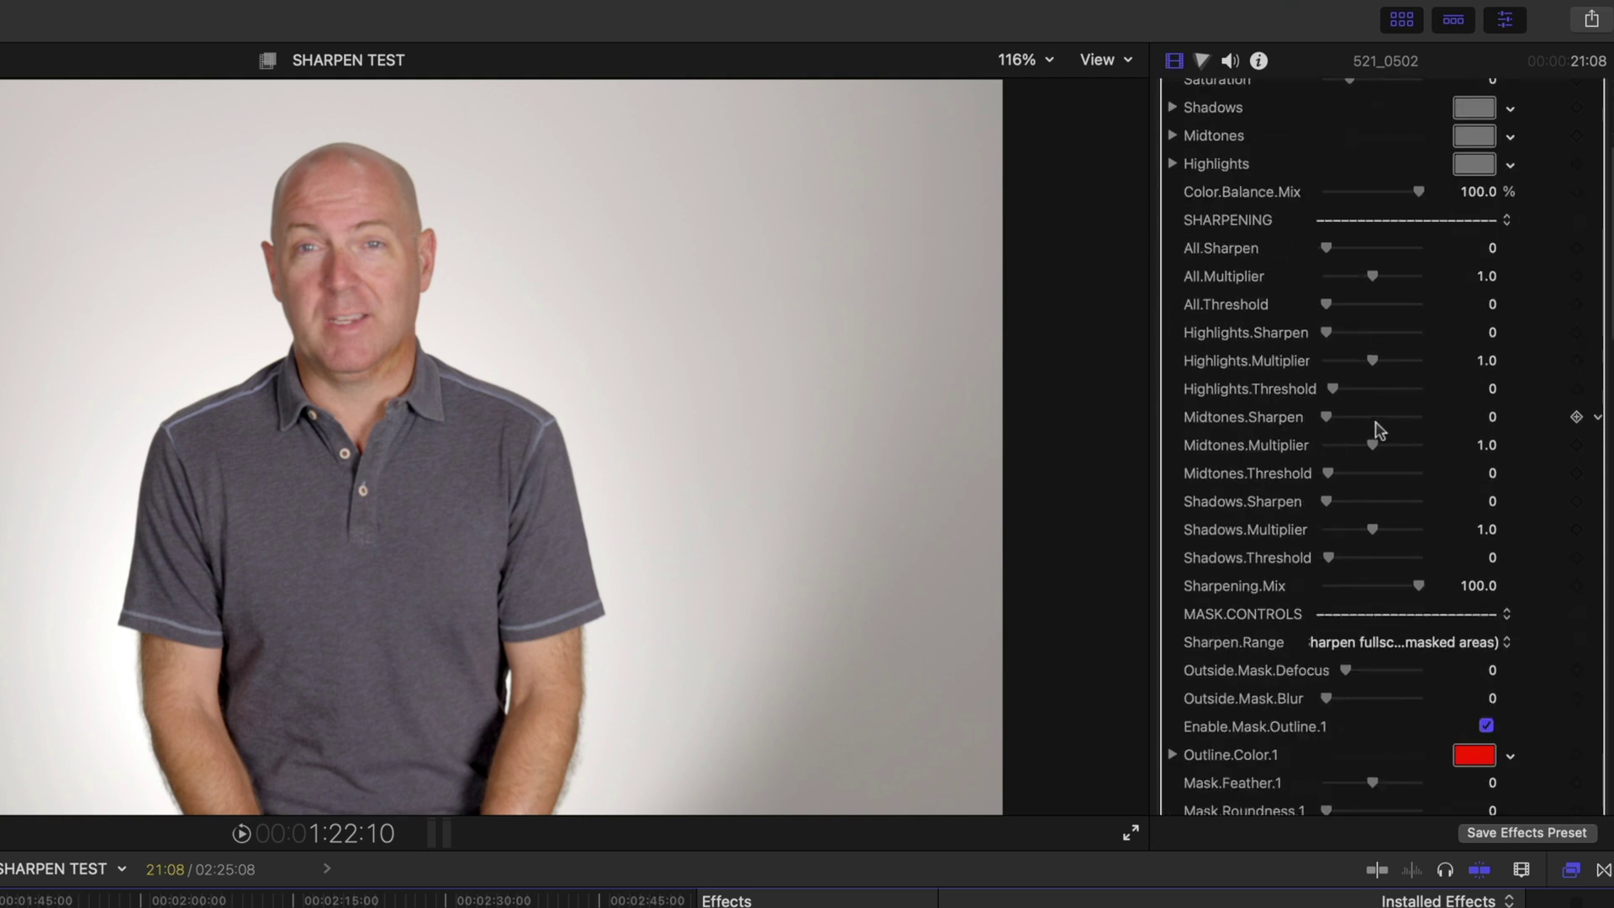
{"action": "scroll", "coordinate": [1376, 428], "scroll_direction": "down", "scroll_amount": 15}
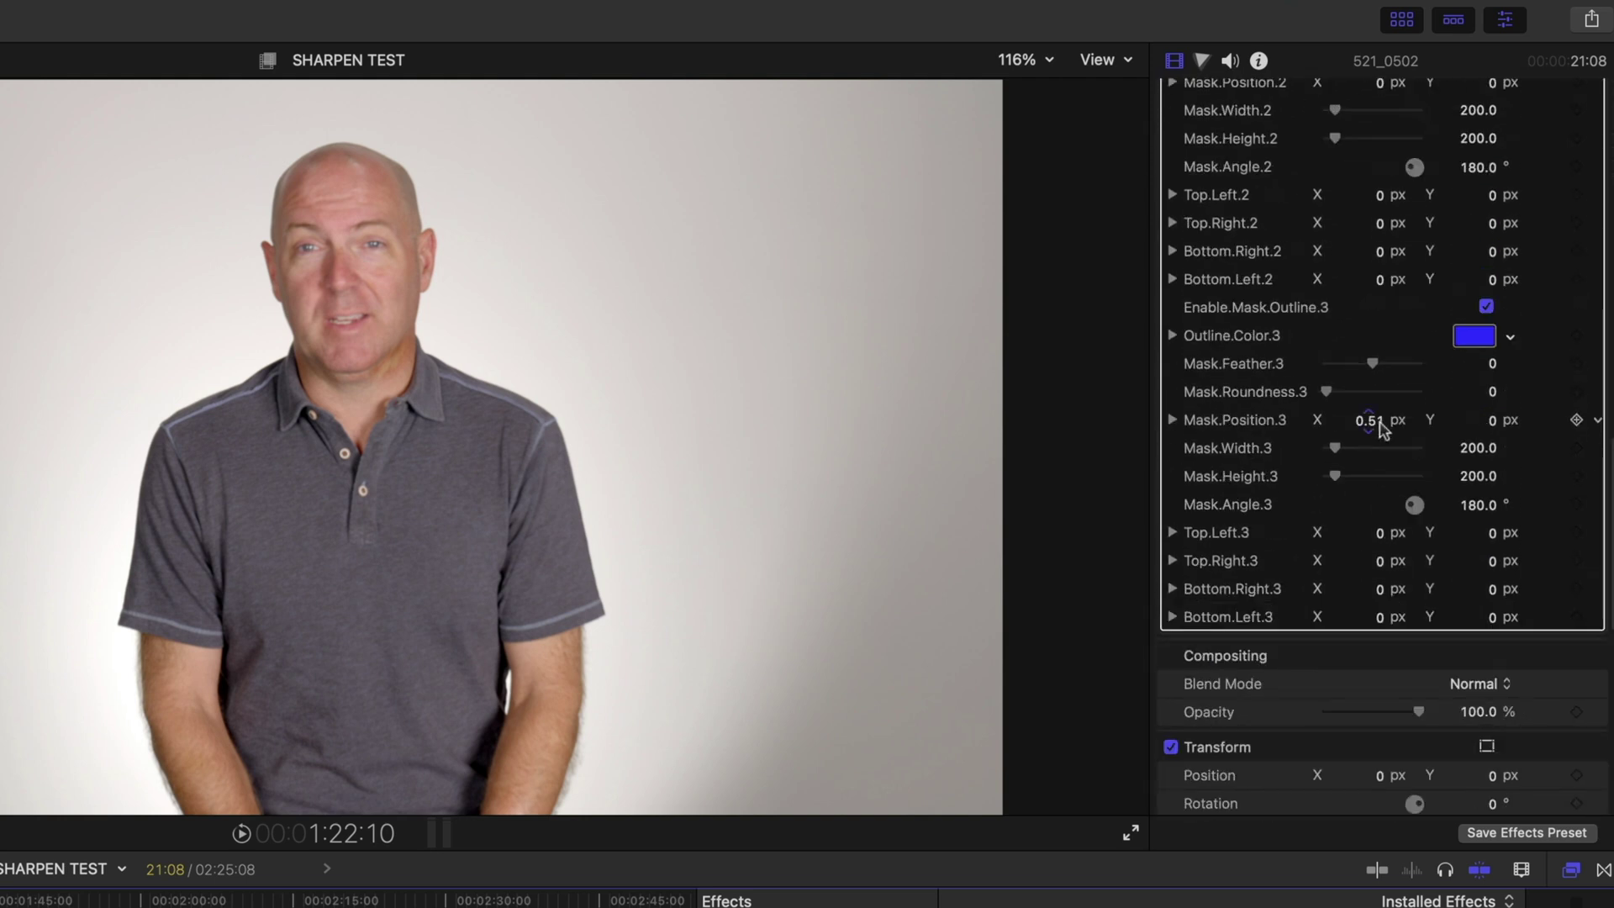
{"action": "scroll", "coordinate": [1362, 420], "scroll_direction": "up", "scroll_amount": 20}
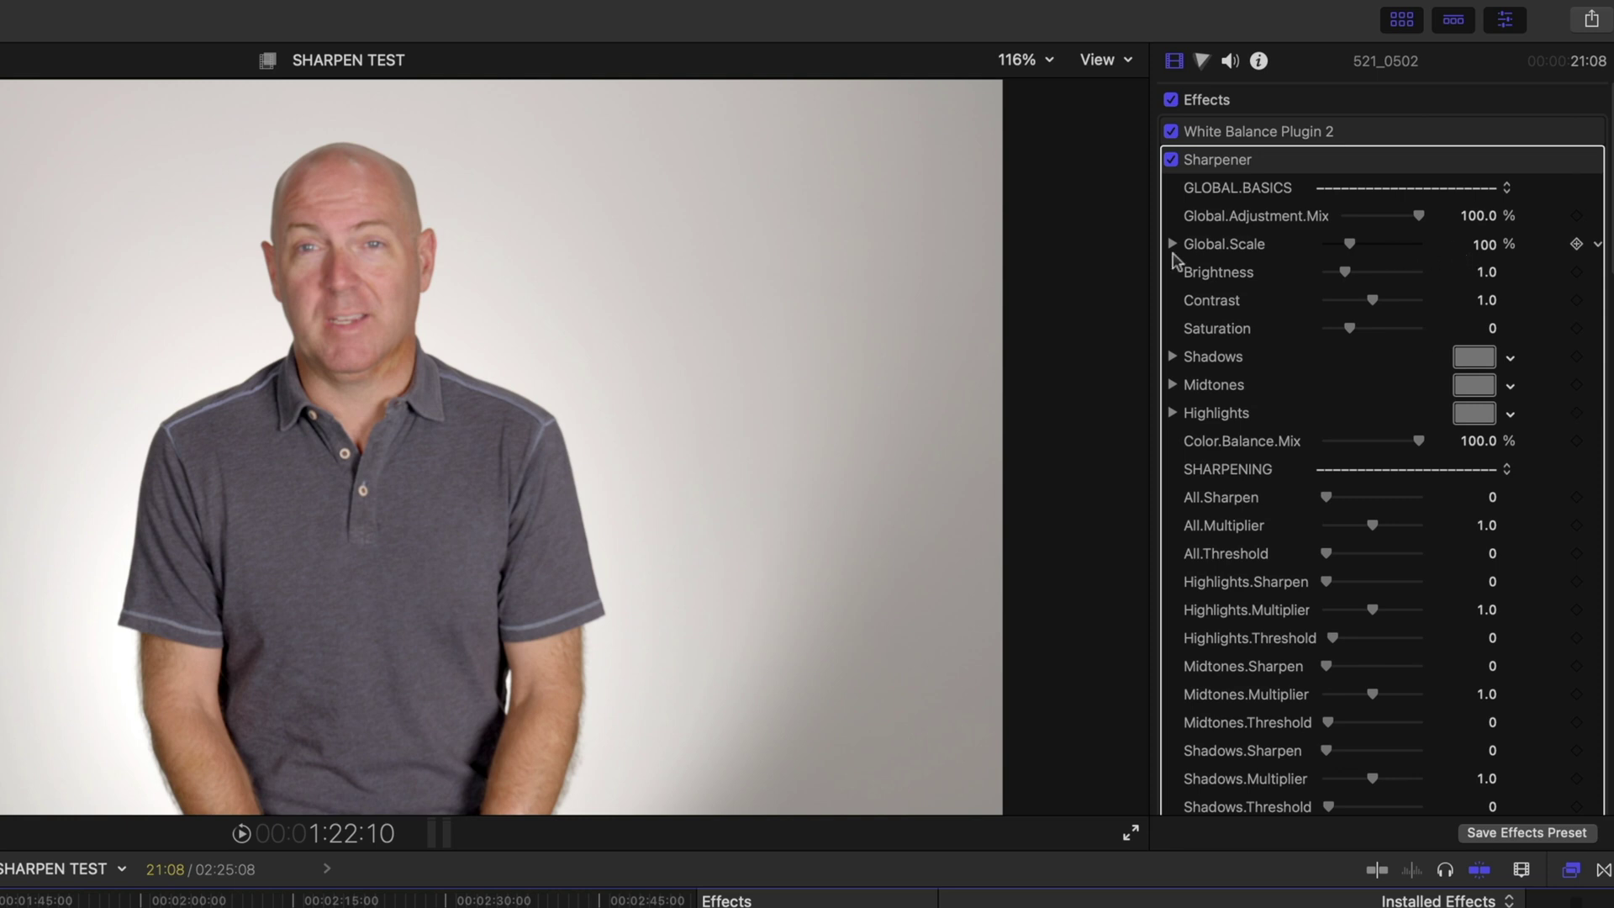
{"action": "scroll", "coordinate": [1362, 546], "scroll_direction": "down", "scroll_amount": 2}
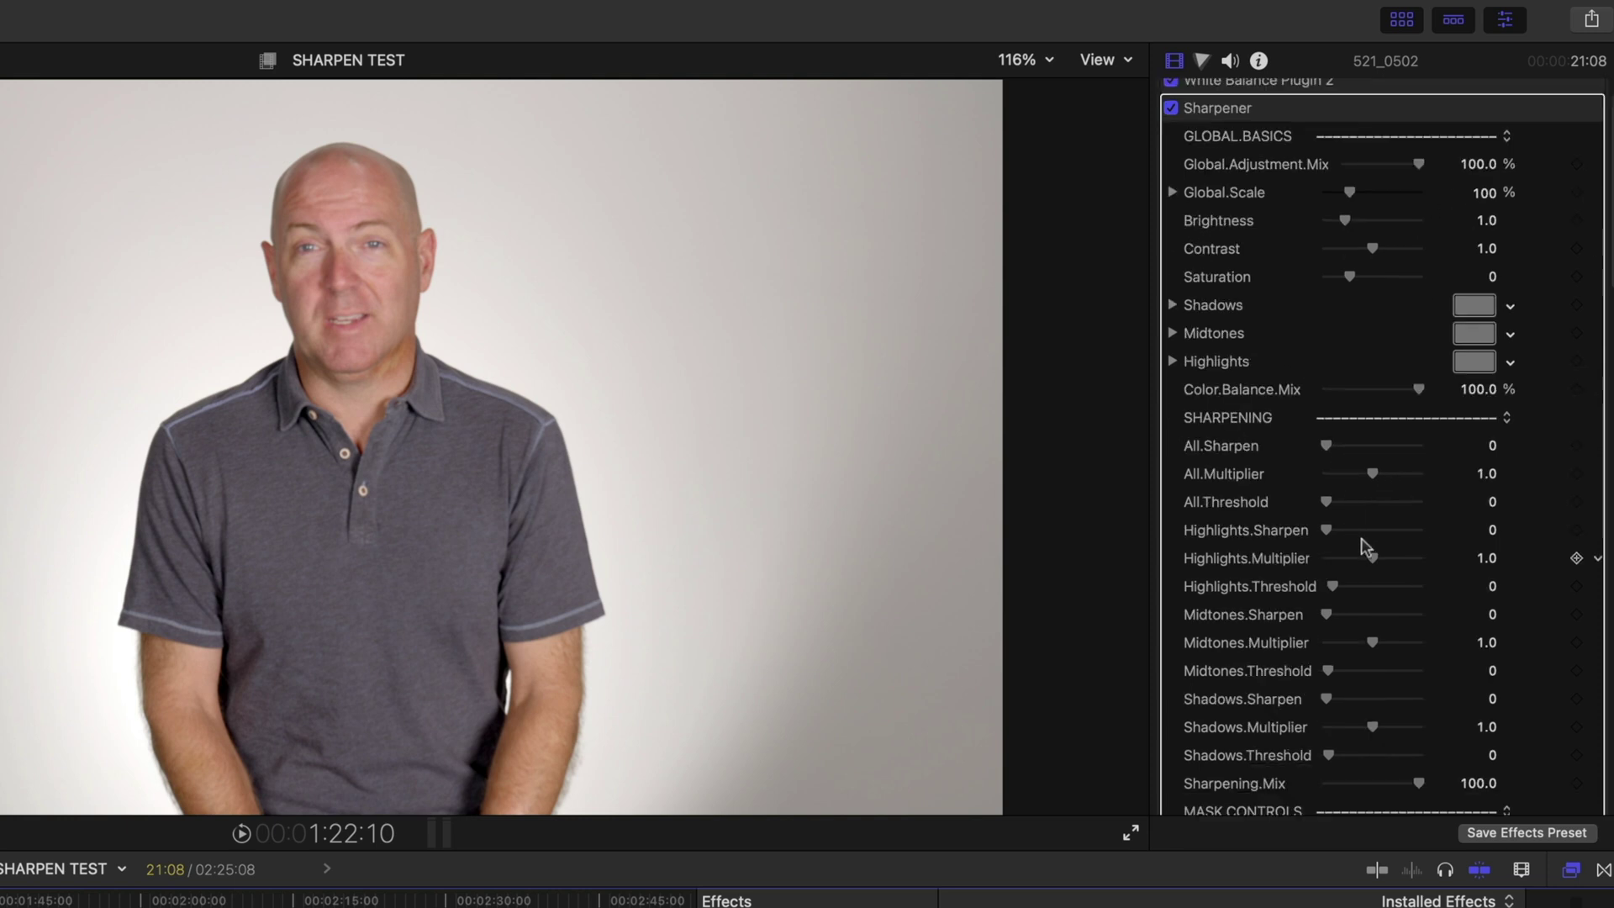
Set Sharpener Highlights, Midtones and Shadows to 3.0, 6.0 and 4.0, then disable it to compare
{"action": "left_click_drag", "start_coordinate": [1325, 532], "coordinate": [1334, 534]}
{"action": "left_click_drag", "start_coordinate": [1327, 614], "coordinate": [1343, 617]}
{"action": "left_click_drag", "start_coordinate": [1326, 699], "coordinate": [1336, 698]}
{"action": "scroll", "coordinate": [1299, 416], "scroll_direction": "down", "scroll_amount": 10}
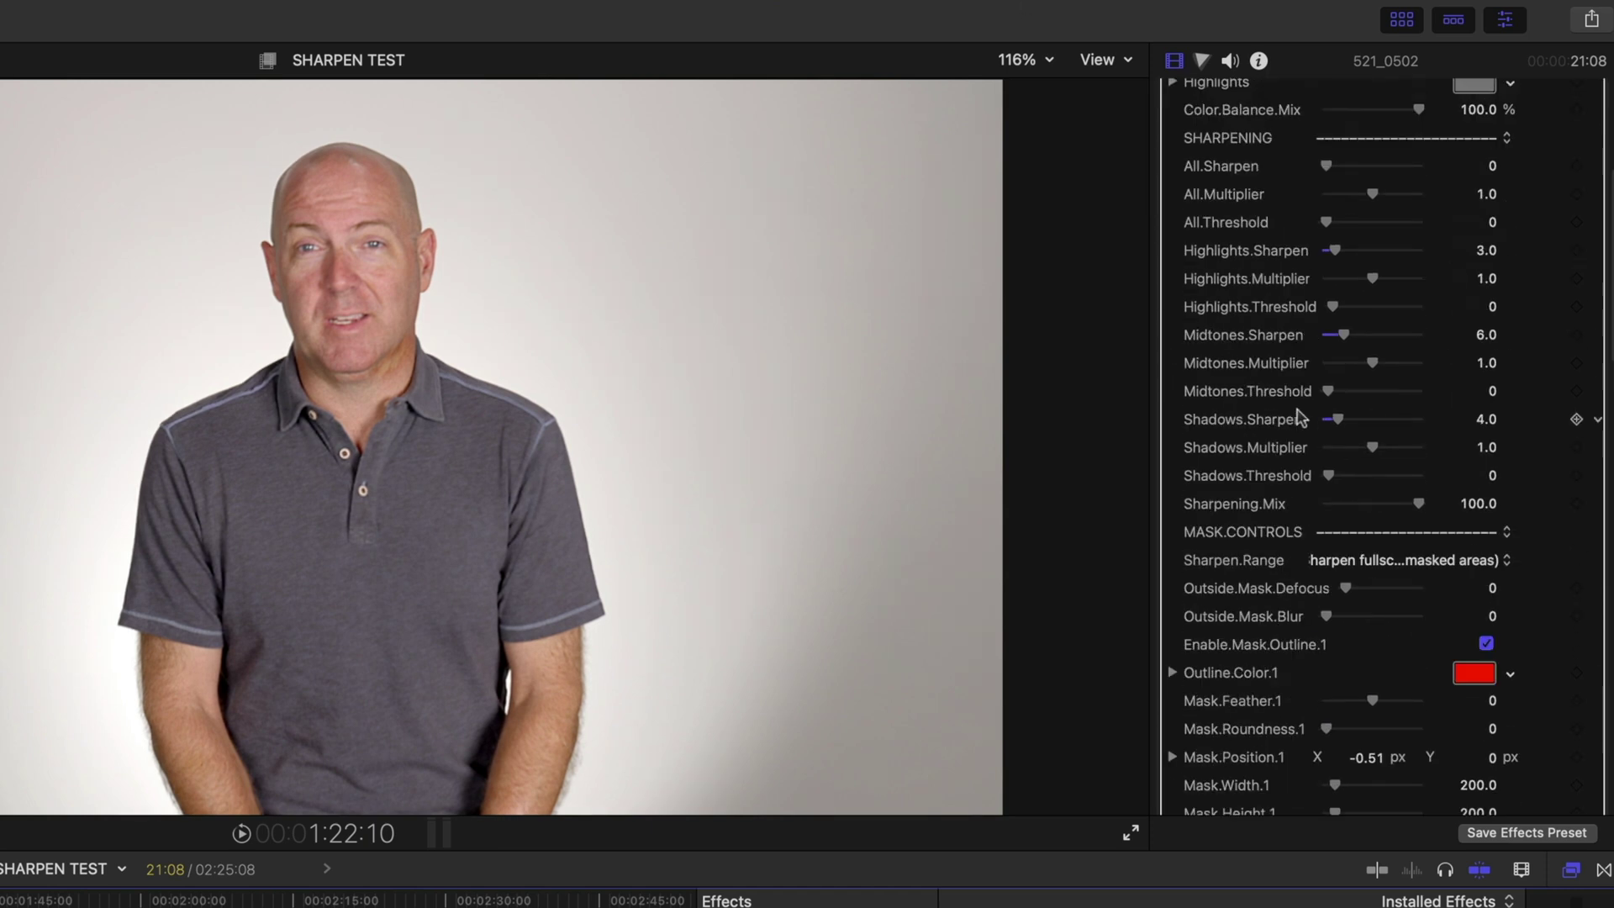
{"action": "scroll", "coordinate": [1345, 437], "scroll_direction": "down", "scroll_amount": 5}
{"action": "scroll", "coordinate": [1469, 473], "scroll_direction": "up", "scroll_amount": 10}
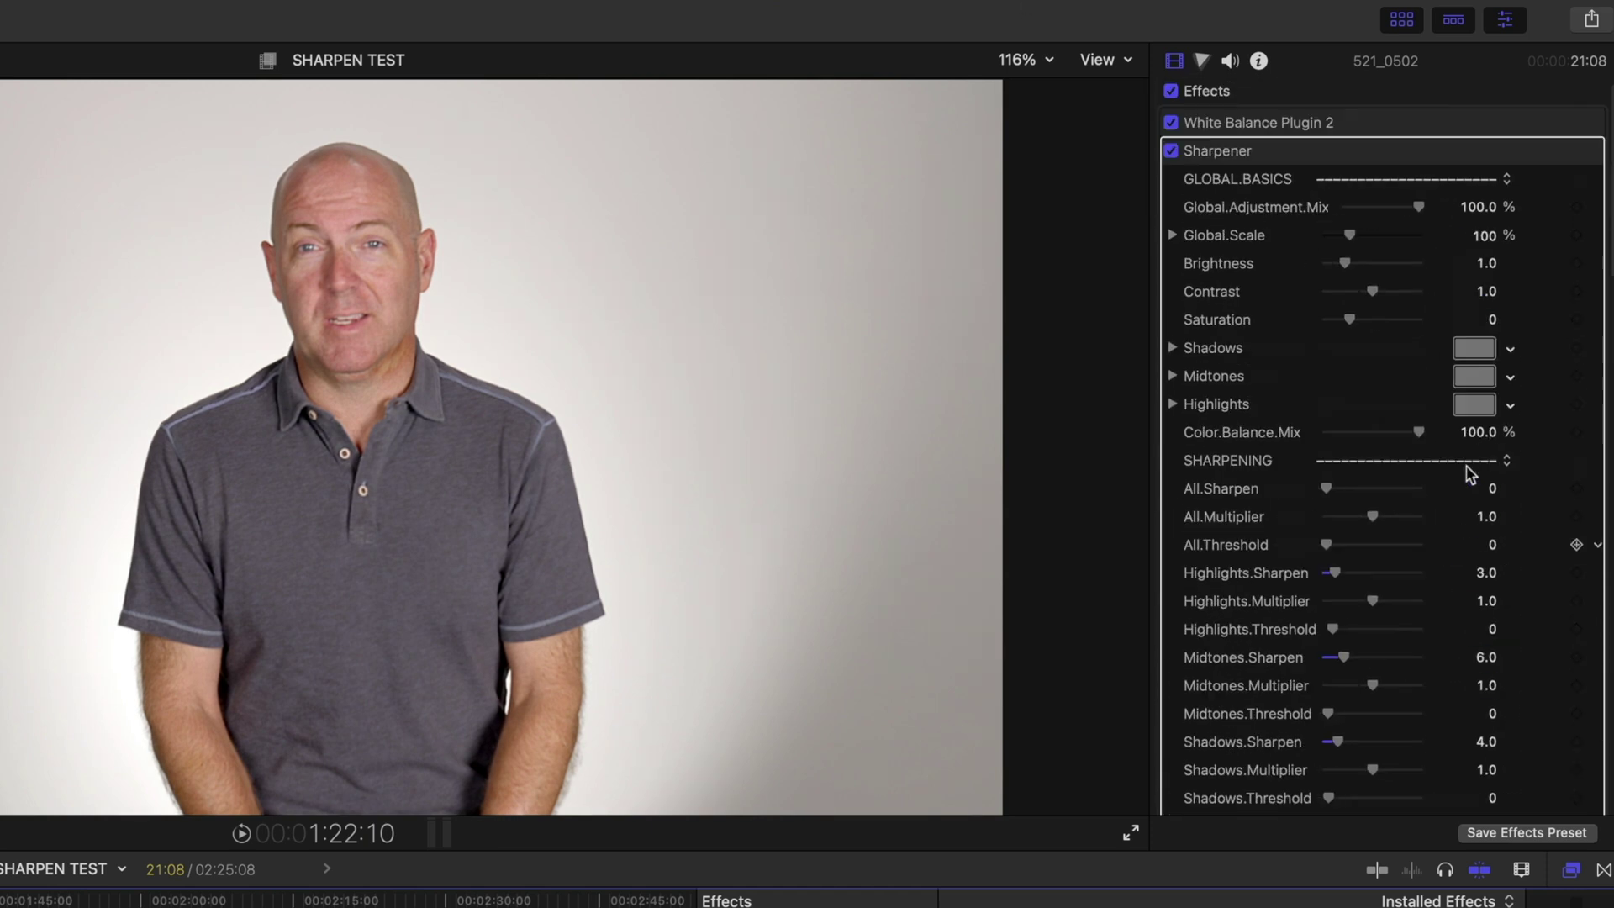
{"action": "scroll", "coordinate": [1469, 474], "scroll_direction": "down", "scroll_amount": 4}
{"action": "scroll", "coordinate": [1163, 353], "scroll_direction": "up", "scroll_amount": 4}
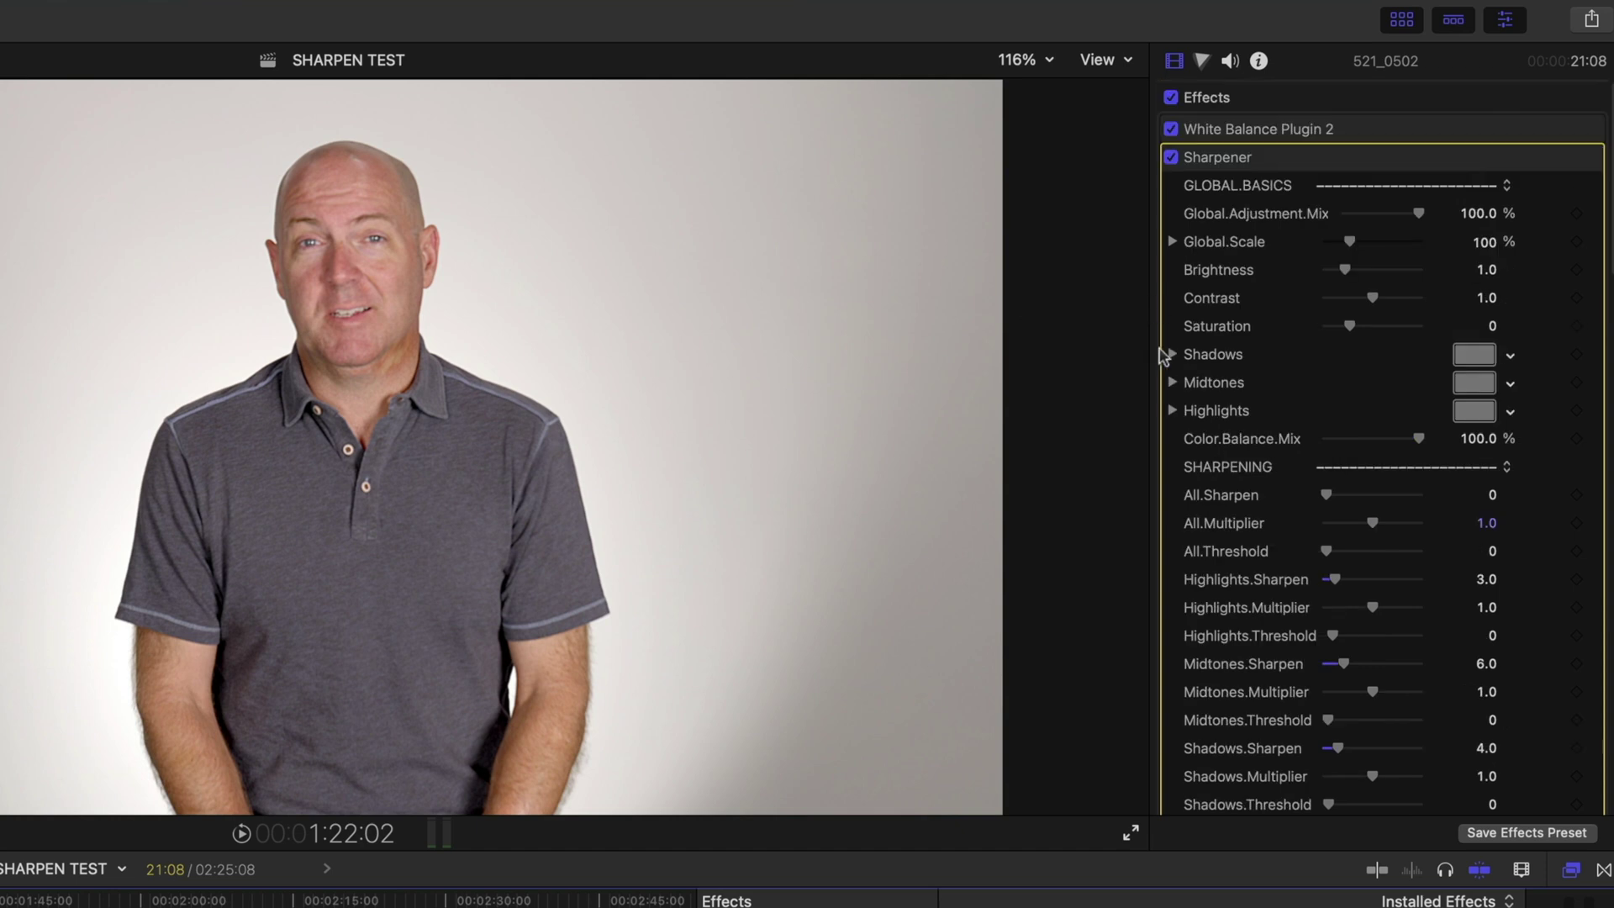
{"action": "left_click", "coordinate": [1171, 160]}
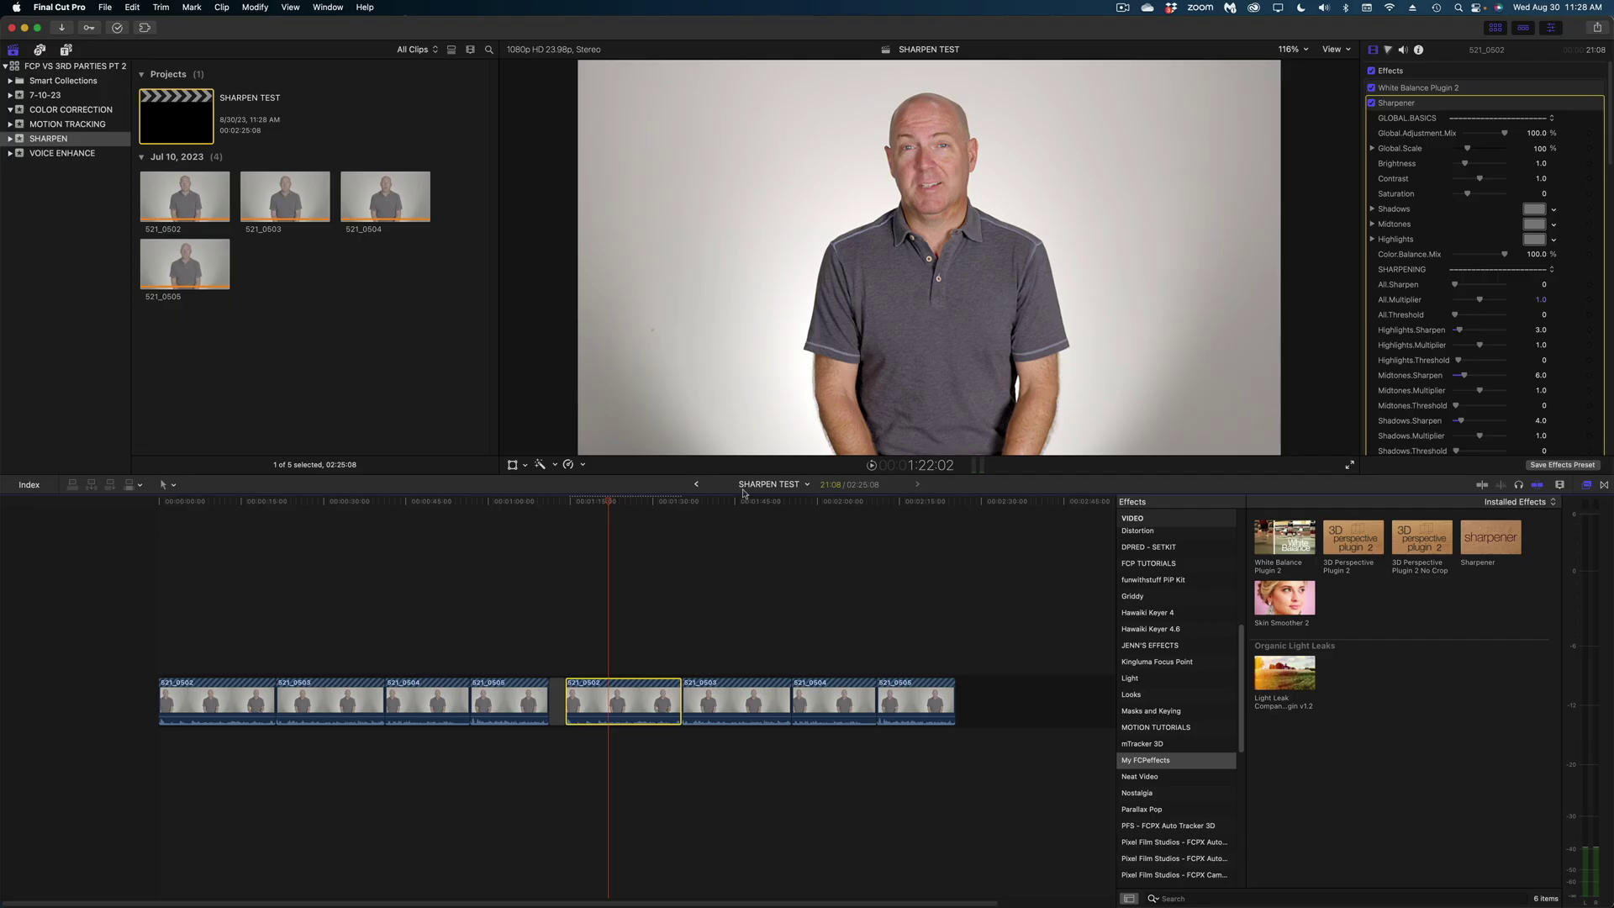
On clip 521_0503, try Sharpener midtones at 9.0 during playback, then settle on 8.0
{"action": "left_click", "coordinate": [738, 514]}
{"action": "left_click", "coordinate": [737, 702]}
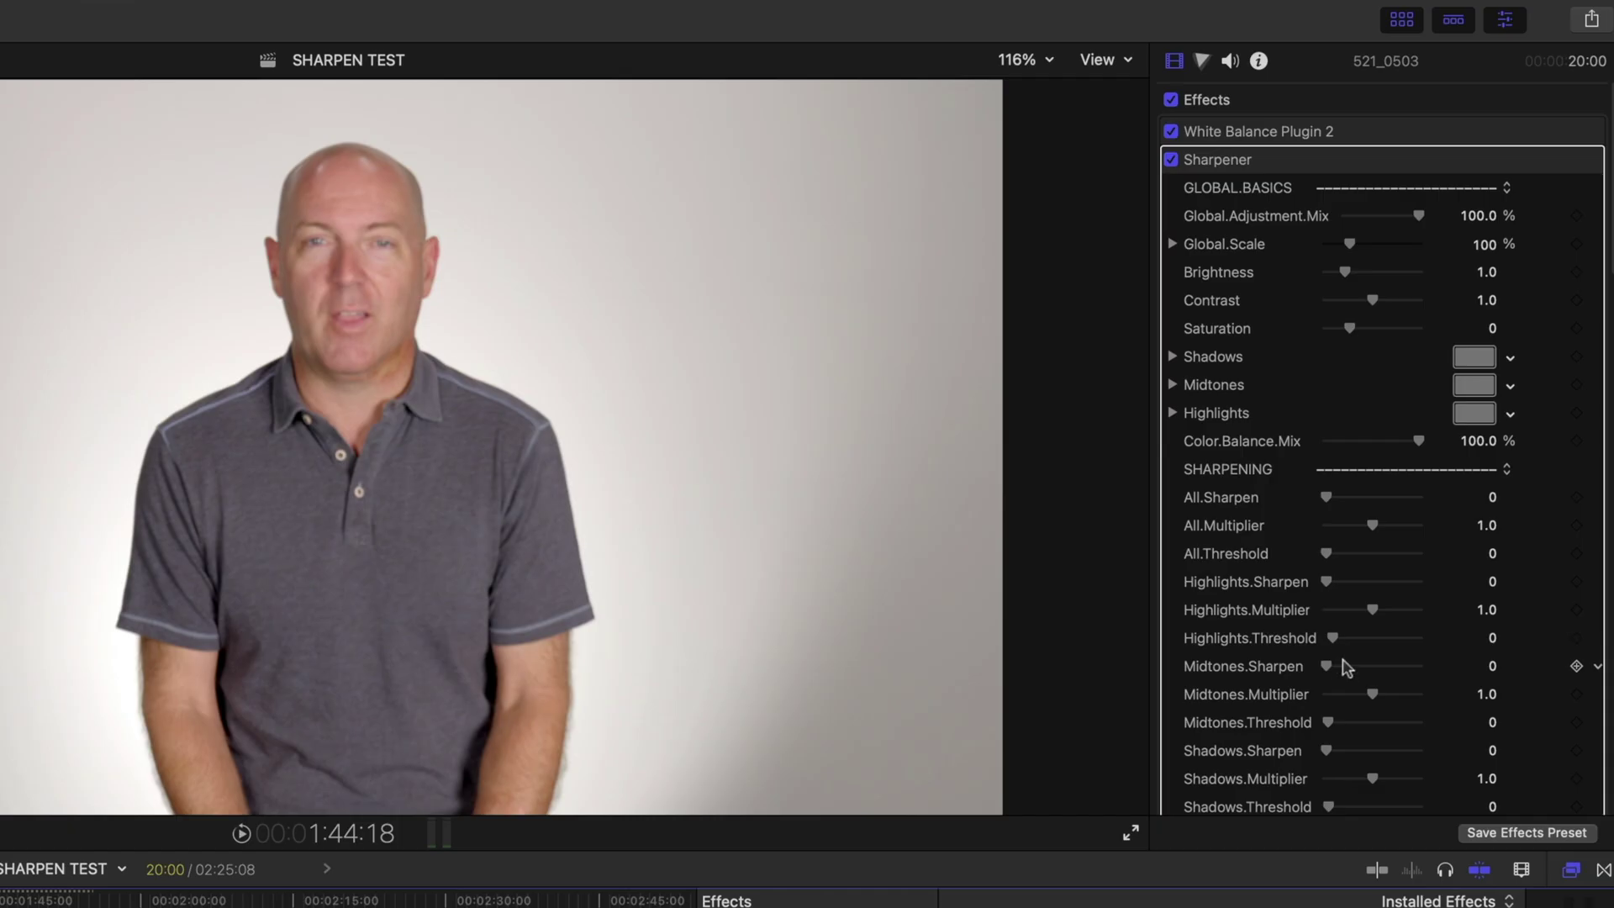
{"action": "left_click_drag", "start_coordinate": [1329, 669], "coordinate": [1355, 668]}
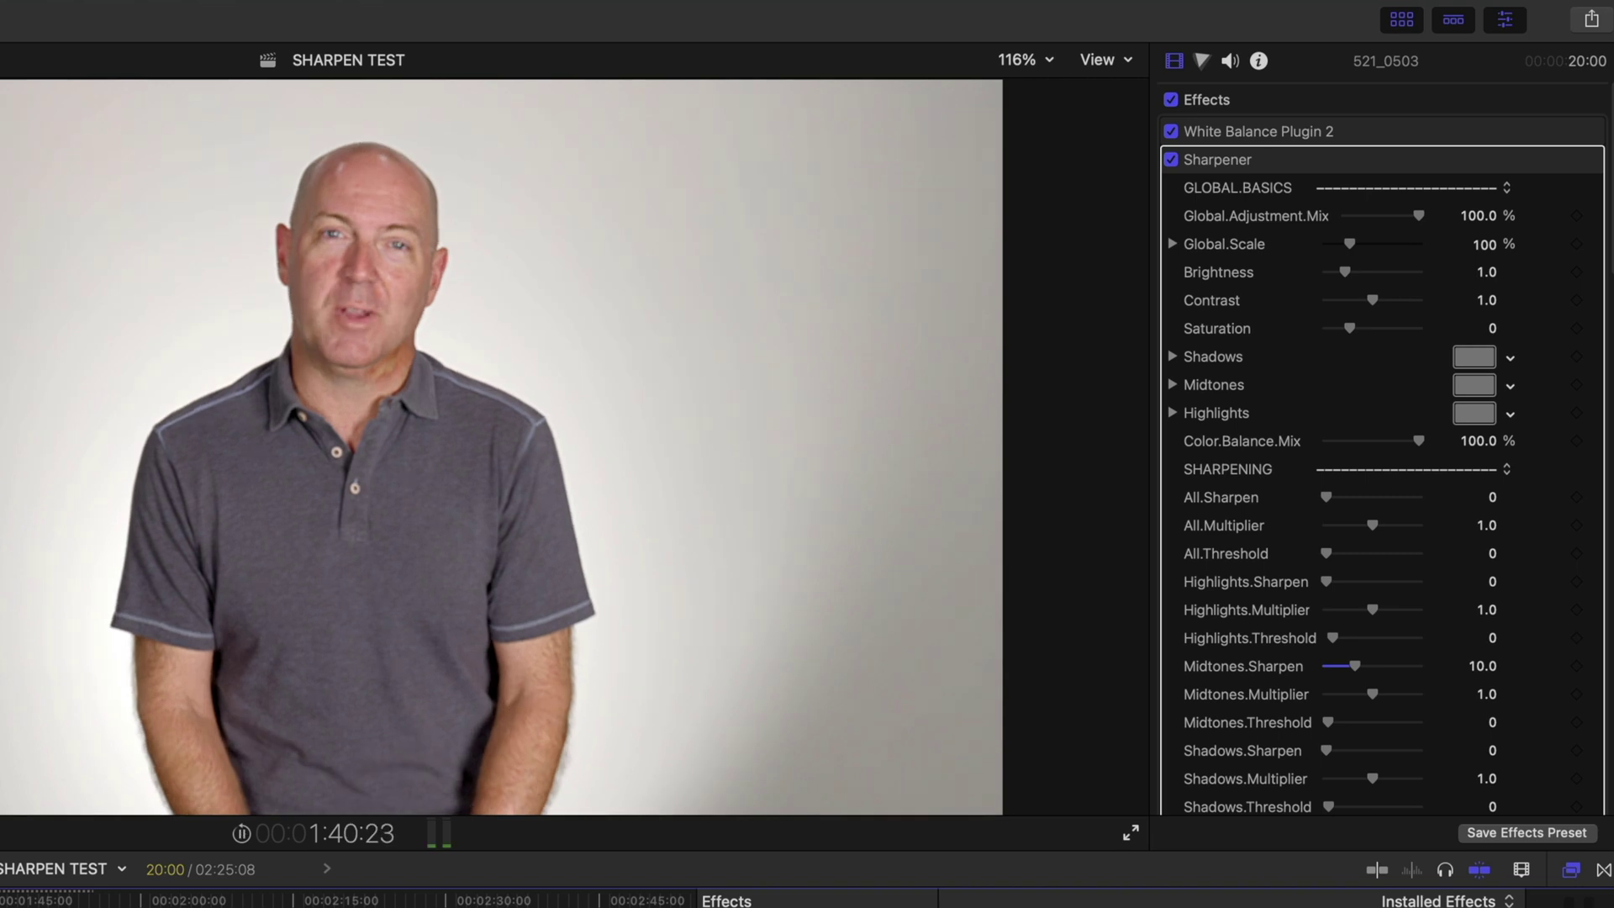
{"action": "key", "text": "space"}
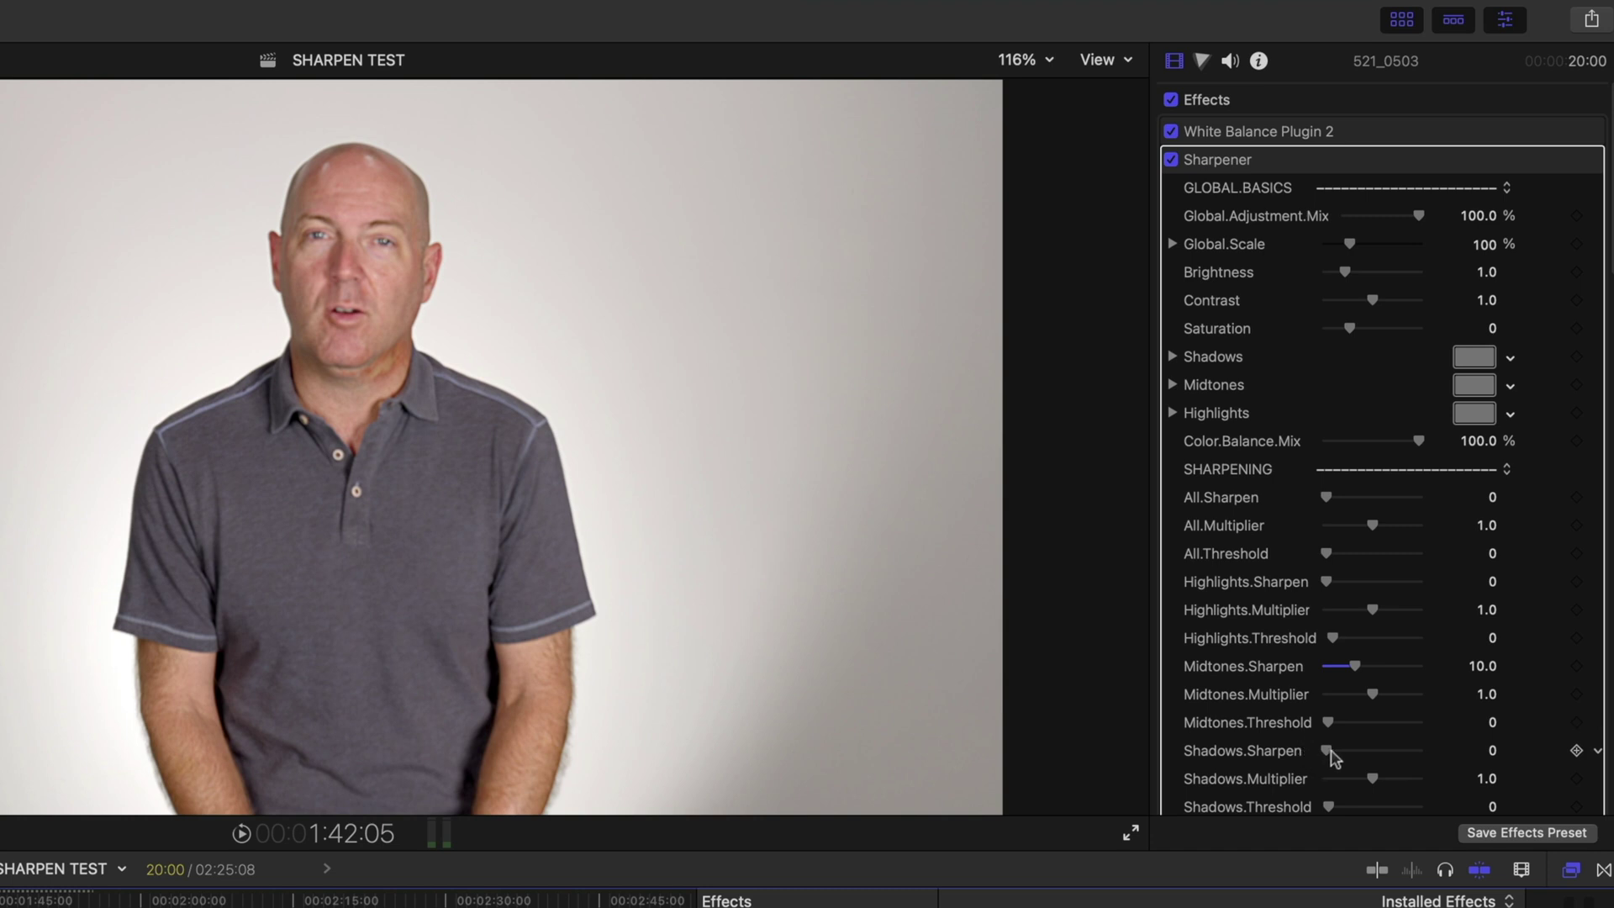
{"action": "left_click_drag", "start_coordinate": [1331, 751], "coordinate": [1277, 766]}
{"action": "left_click_drag", "start_coordinate": [1354, 667], "coordinate": [1356, 669]}
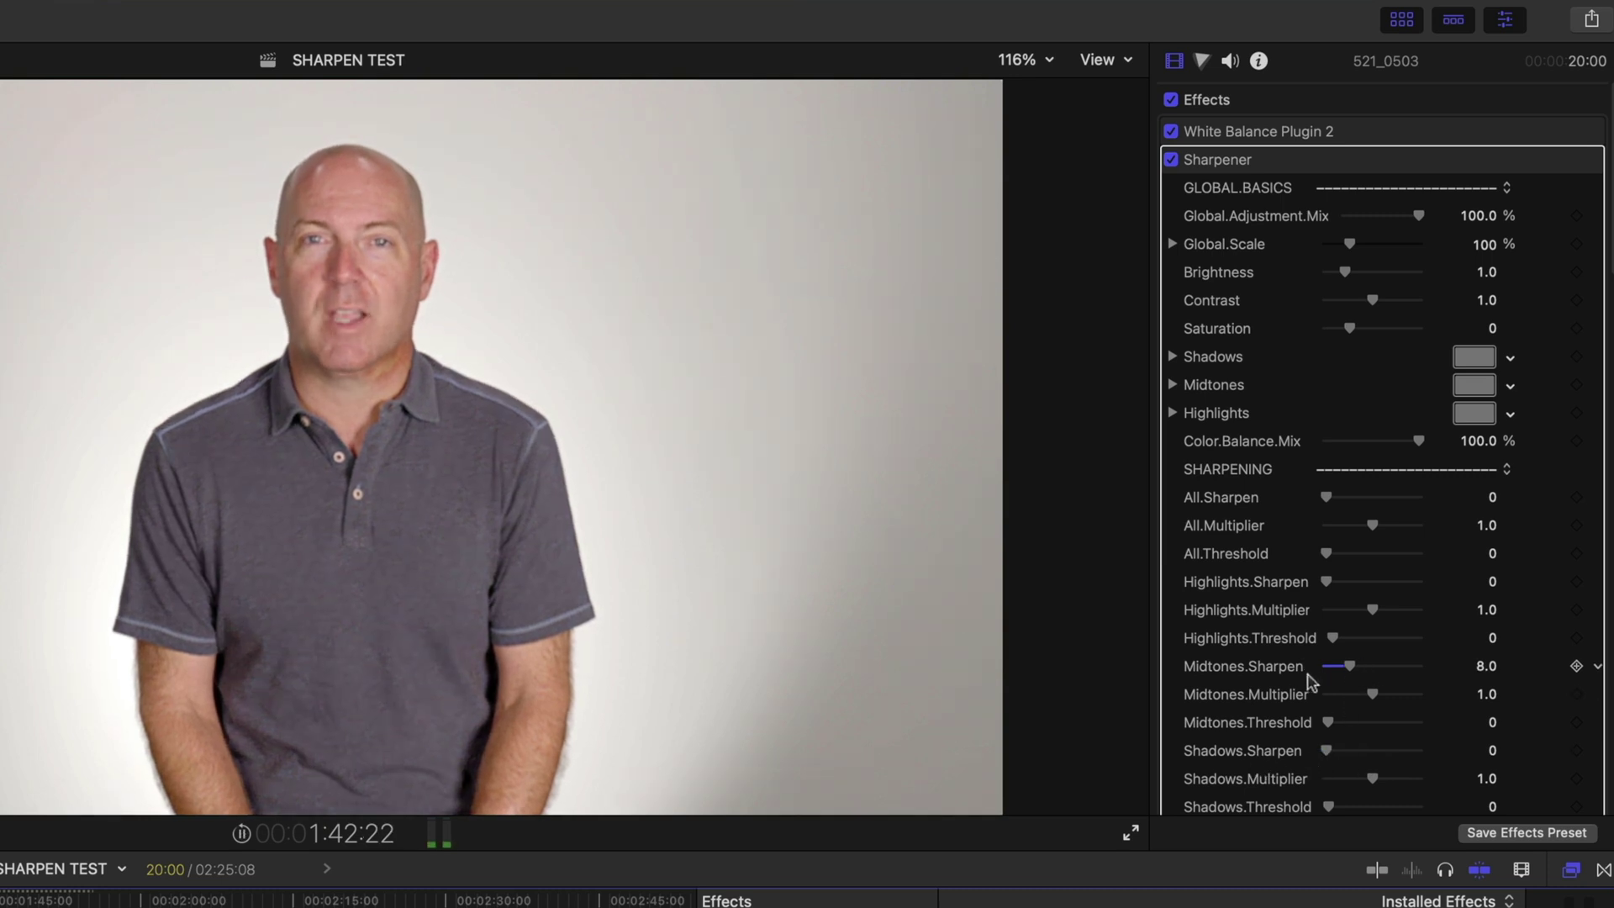
{"action": "scroll", "coordinate": [1370, 698], "scroll_direction": "down", "scroll_amount": 8}
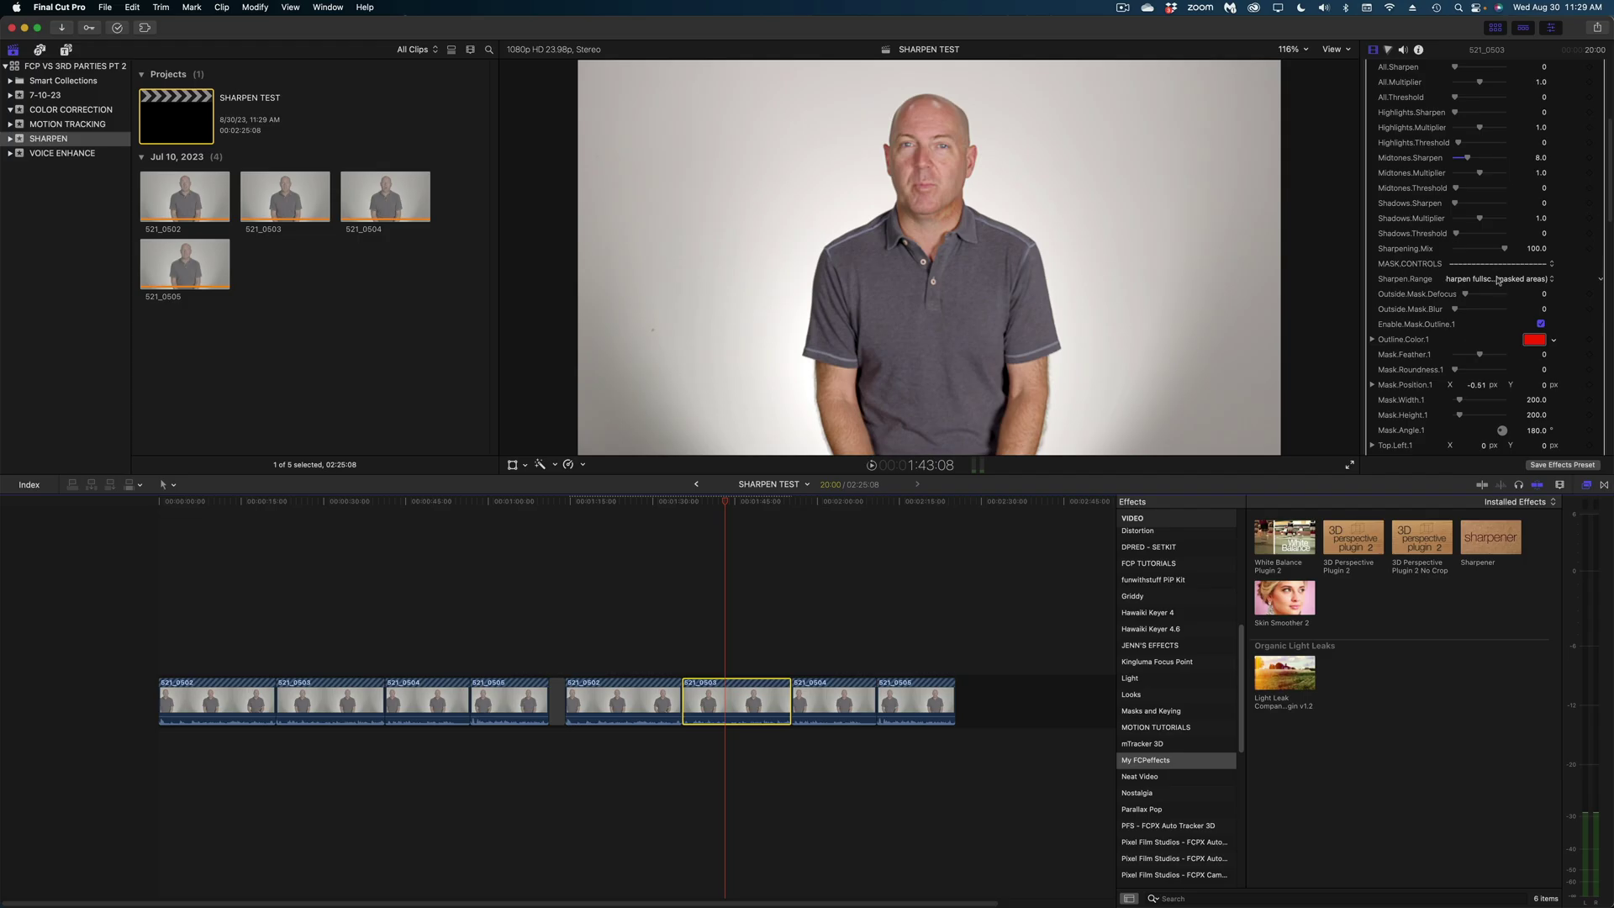
{"action": "left_click", "coordinate": [1498, 280]}
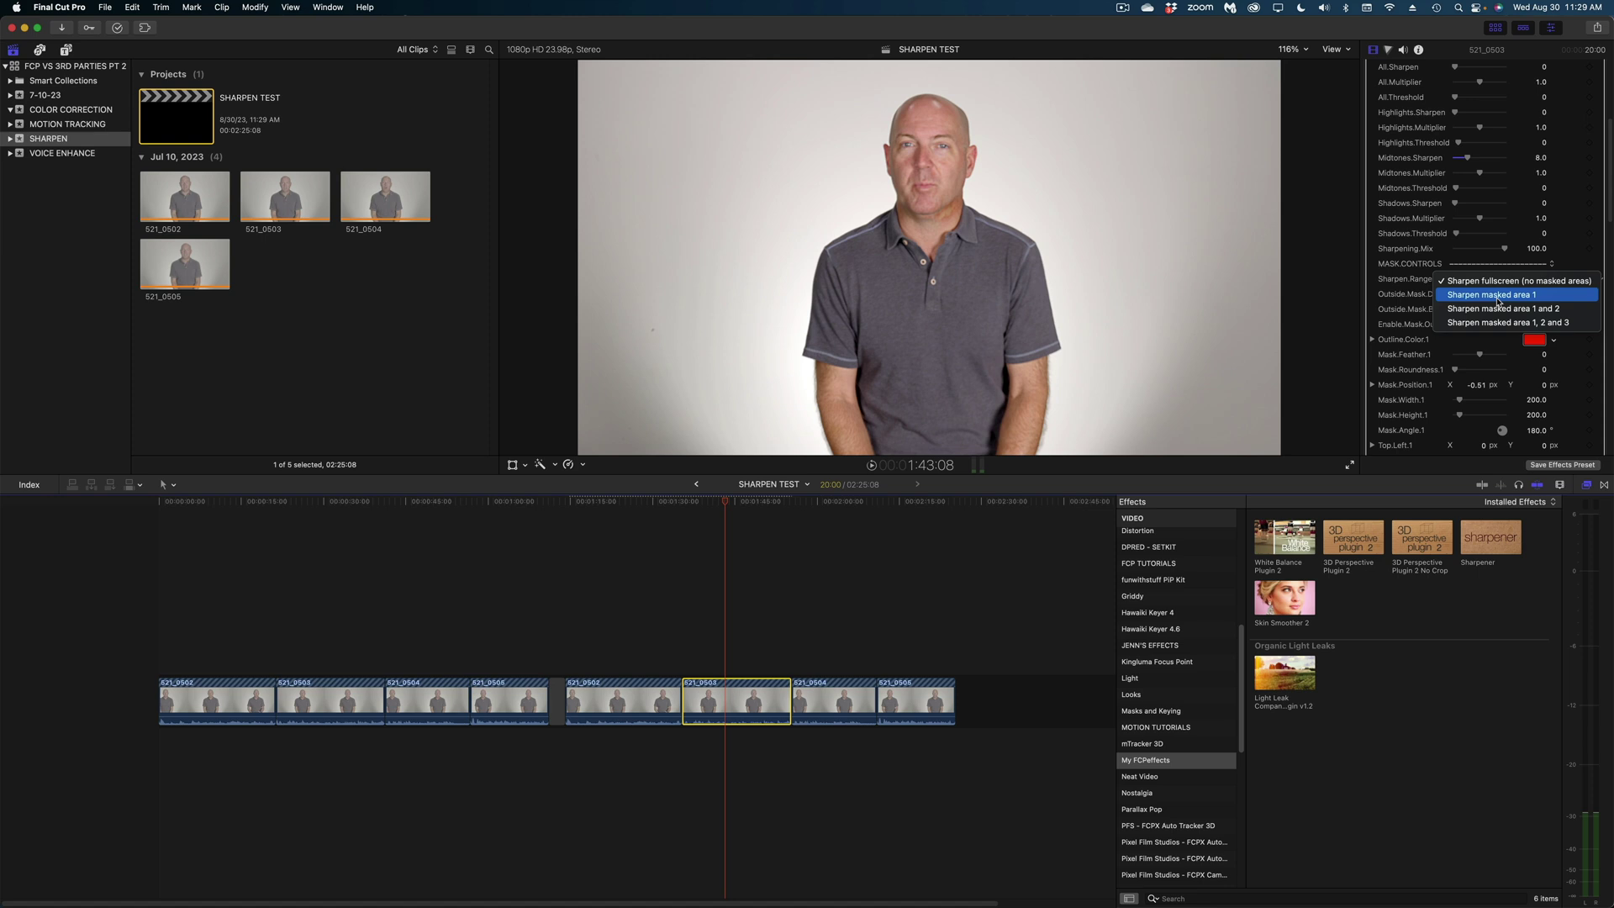
Limit sharpening to masked area 1 over the eyes, hide its outline, and re-enable the Sharpener
{"action": "left_click", "coordinate": [1497, 295]}
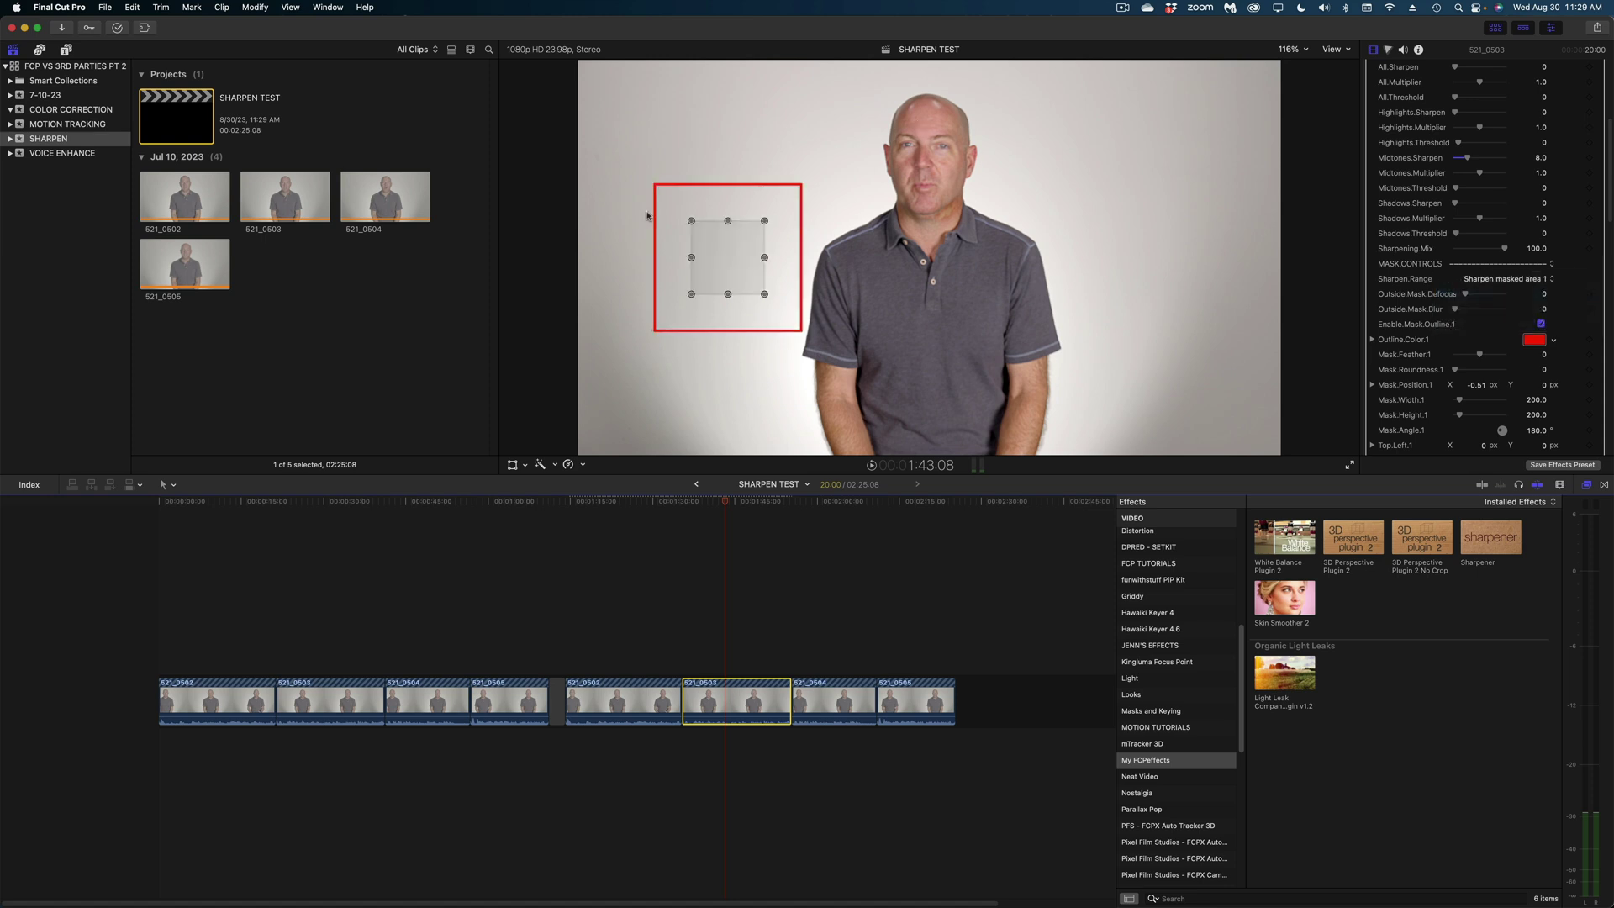
{"action": "left_click_drag", "start_coordinate": [728, 217], "coordinate": [873, 143]}
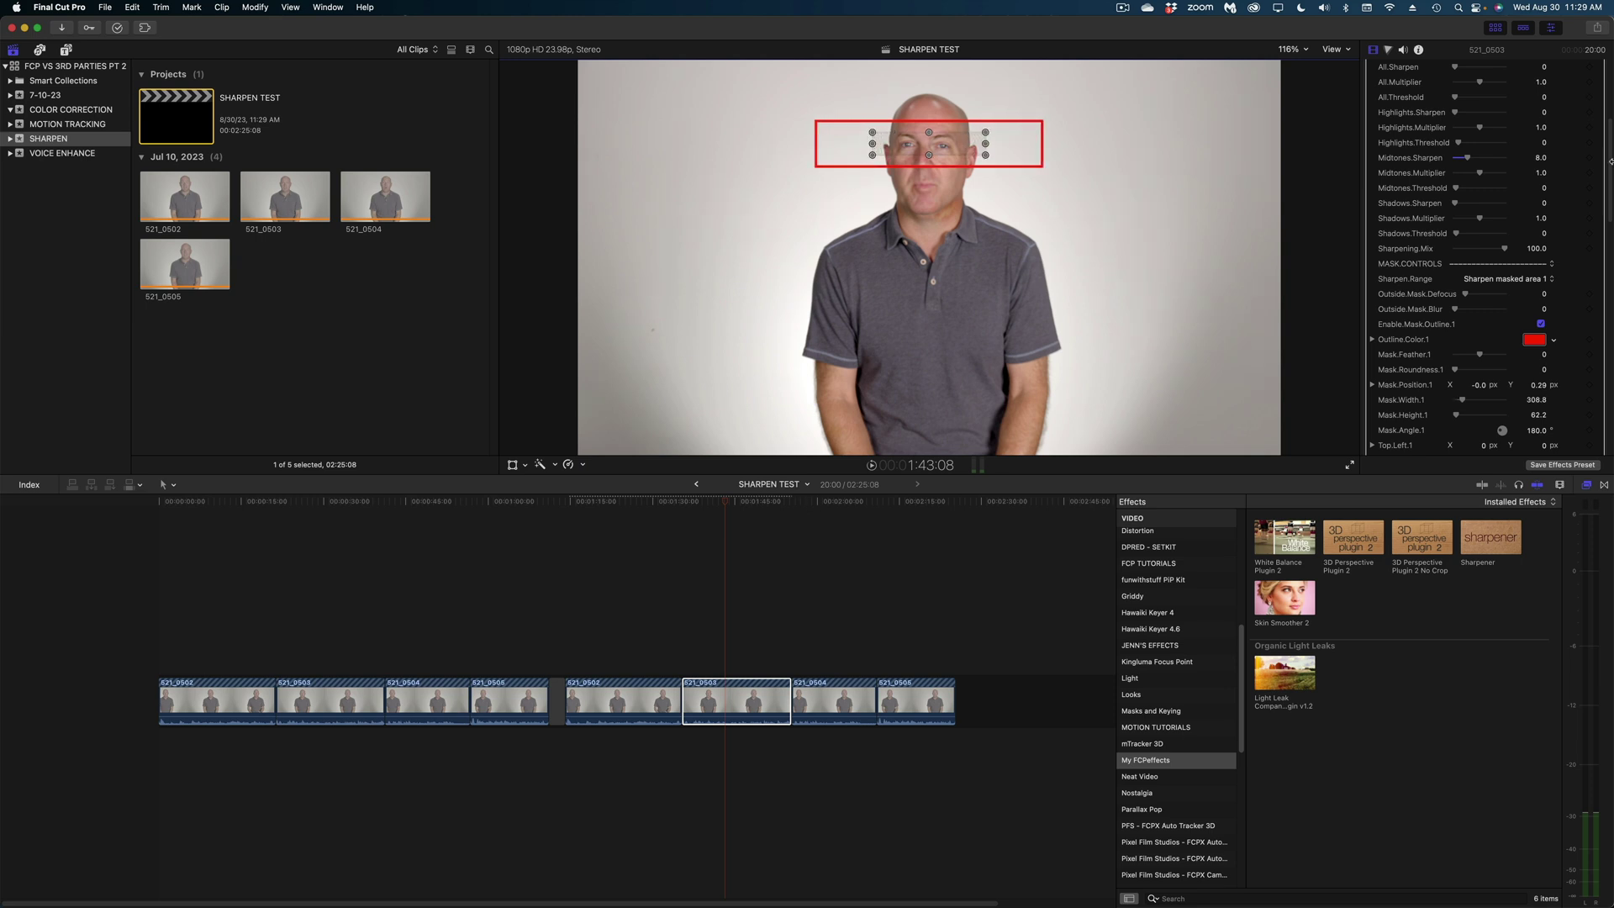
{"action": "left_click", "coordinate": [1541, 324]}
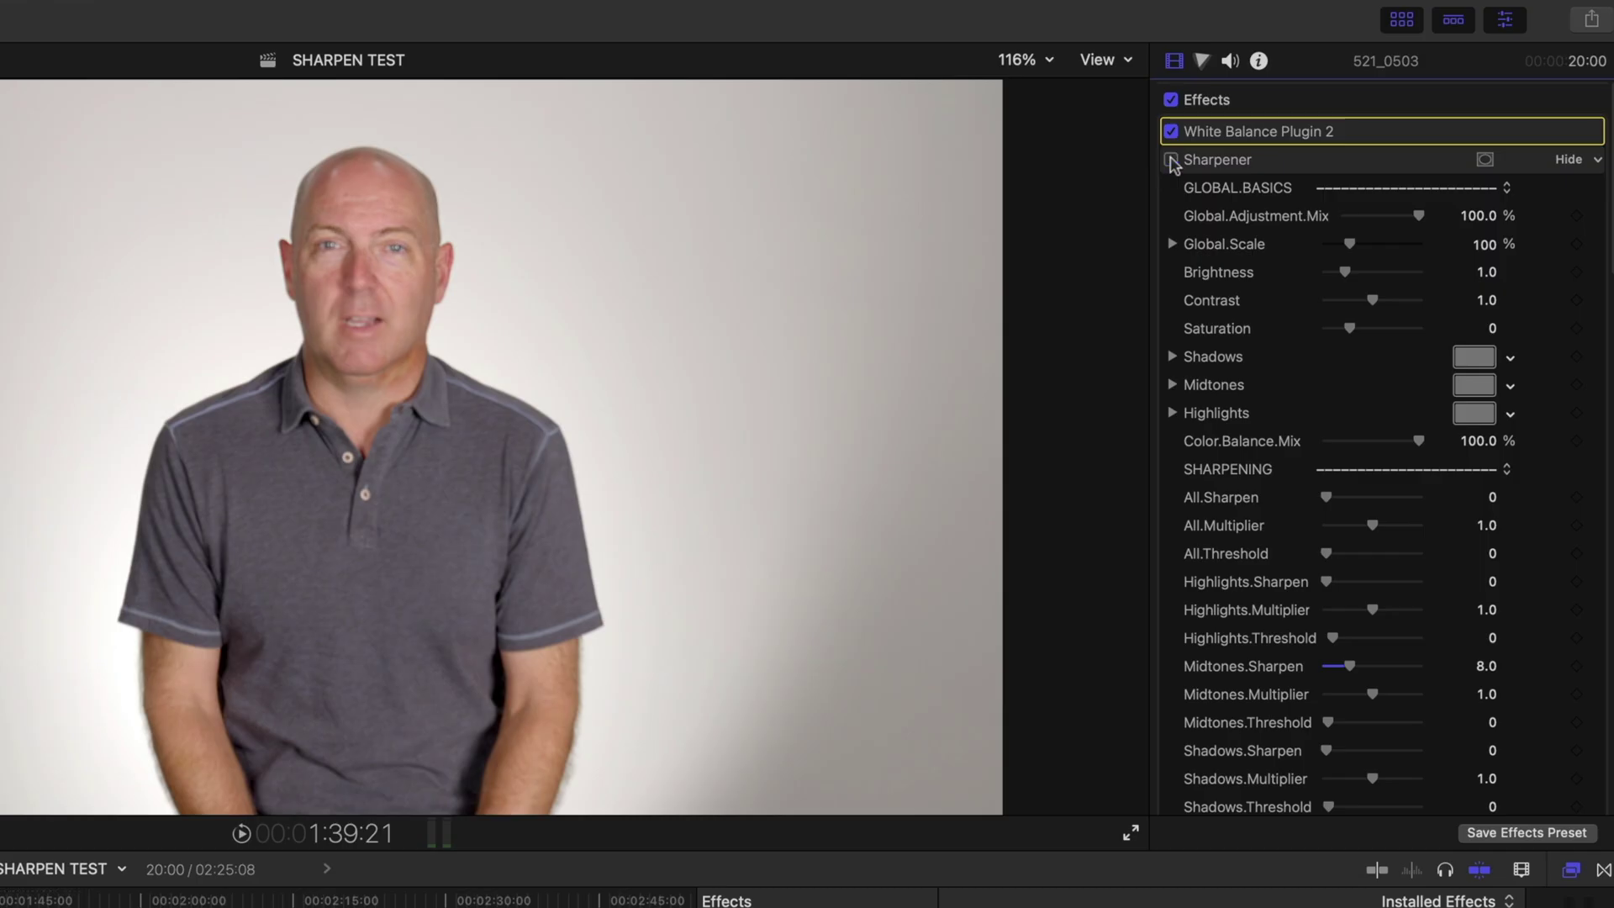
{"action": "left_click", "coordinate": [1171, 161]}
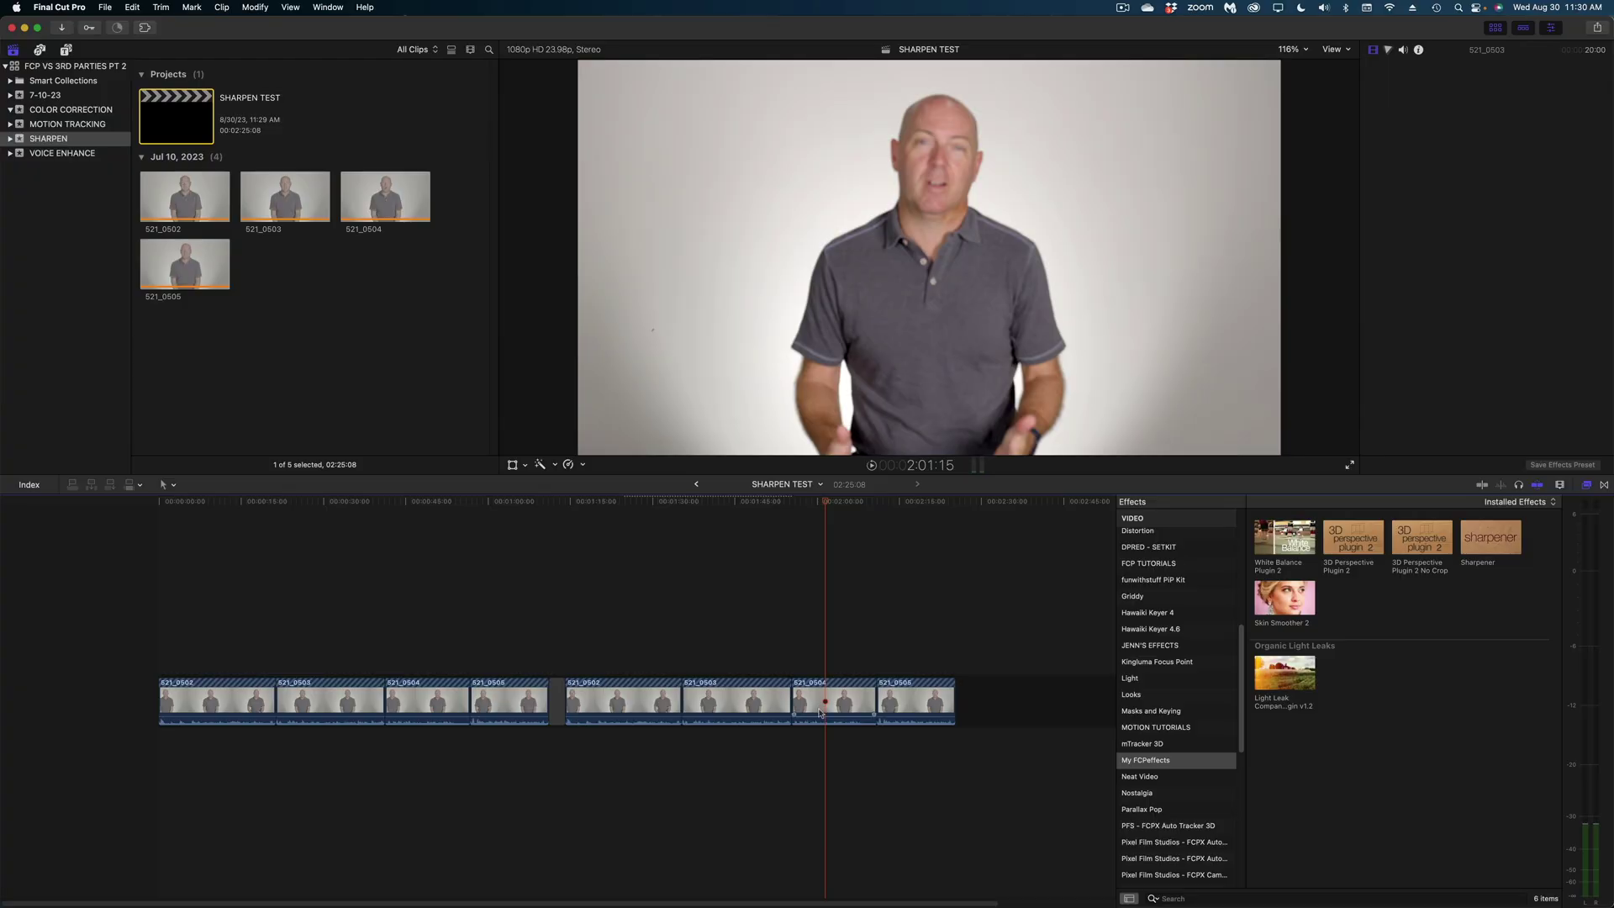
Apply the Sharpener effect to clip 521_0504 and then to clip 521_0505
{"action": "double_click", "coordinate": [1479, 538]}
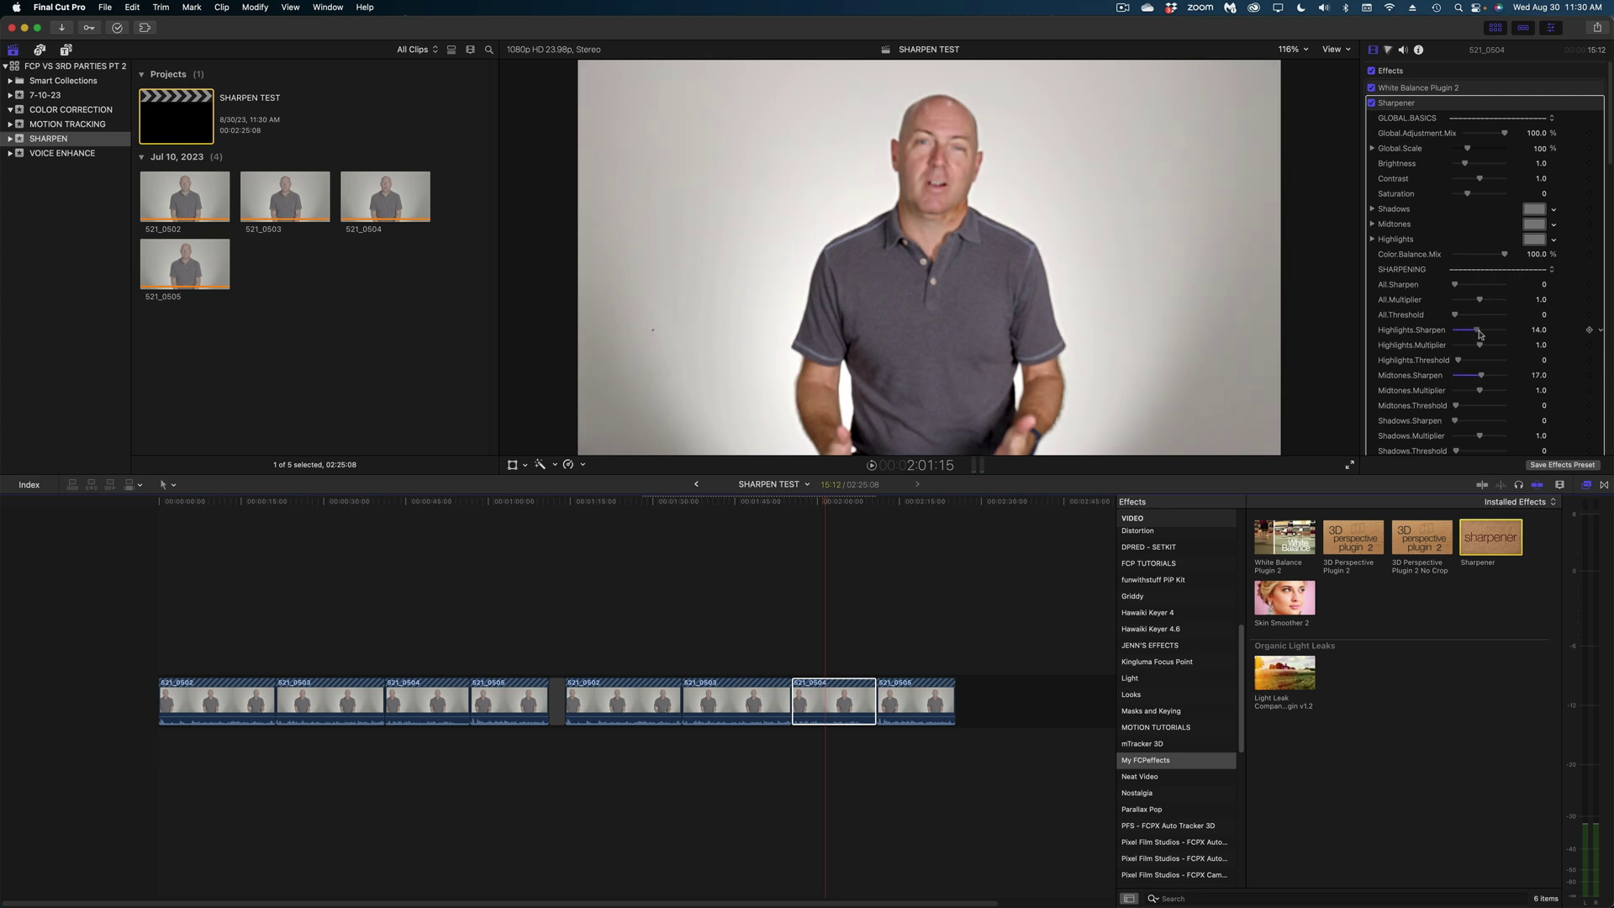
{"action": "left_click", "coordinate": [916, 702]}
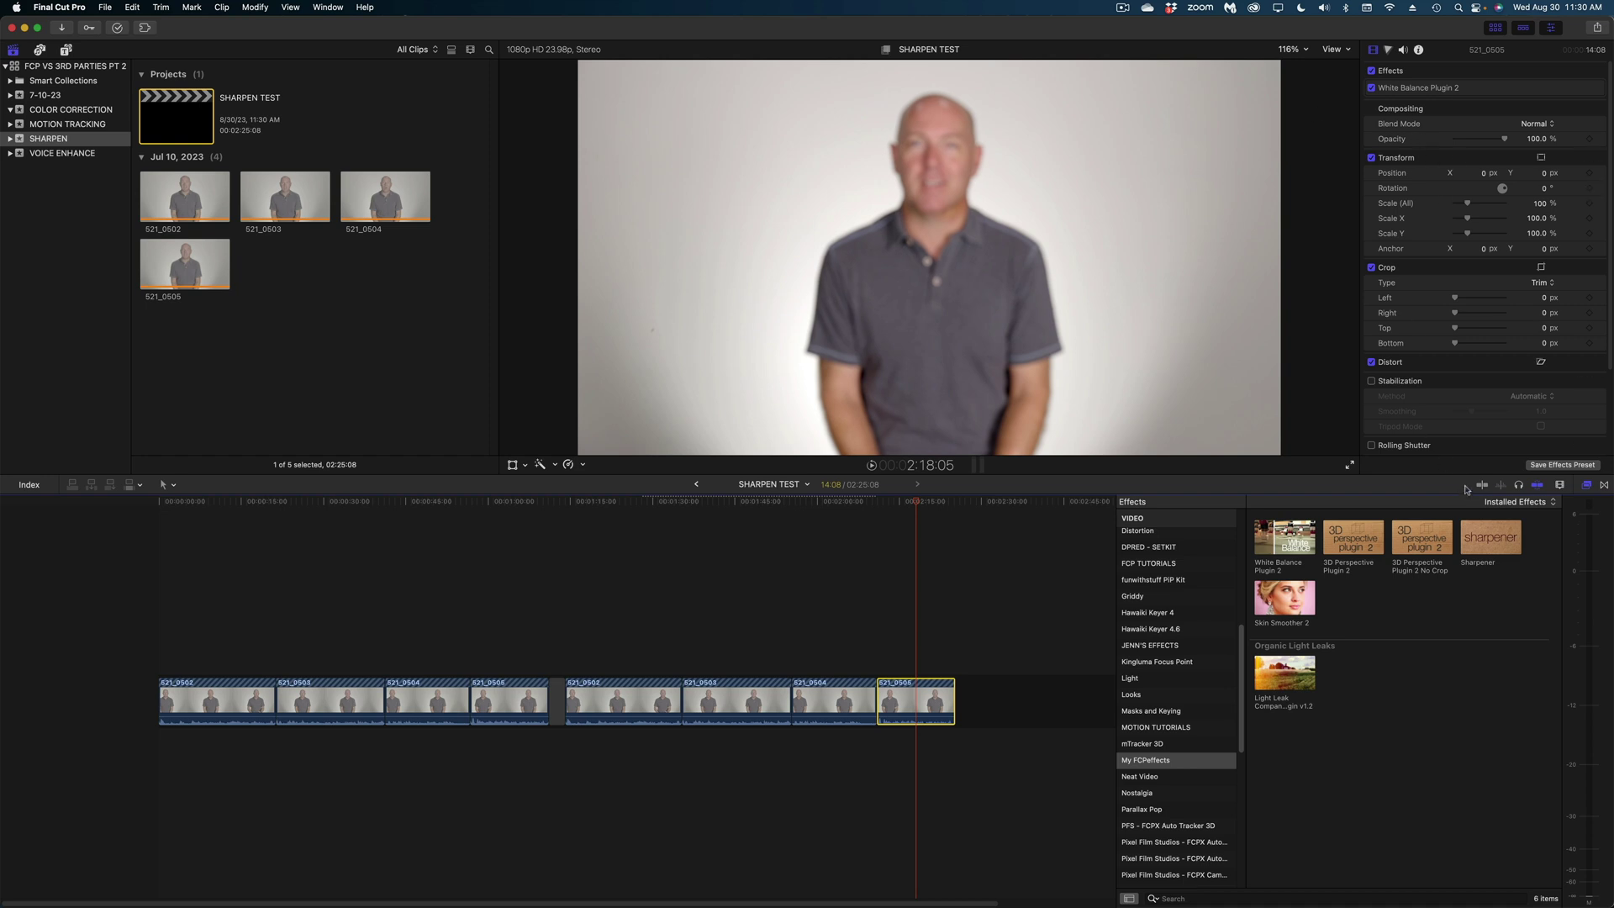
{"action": "double_click", "coordinate": [1490, 538]}
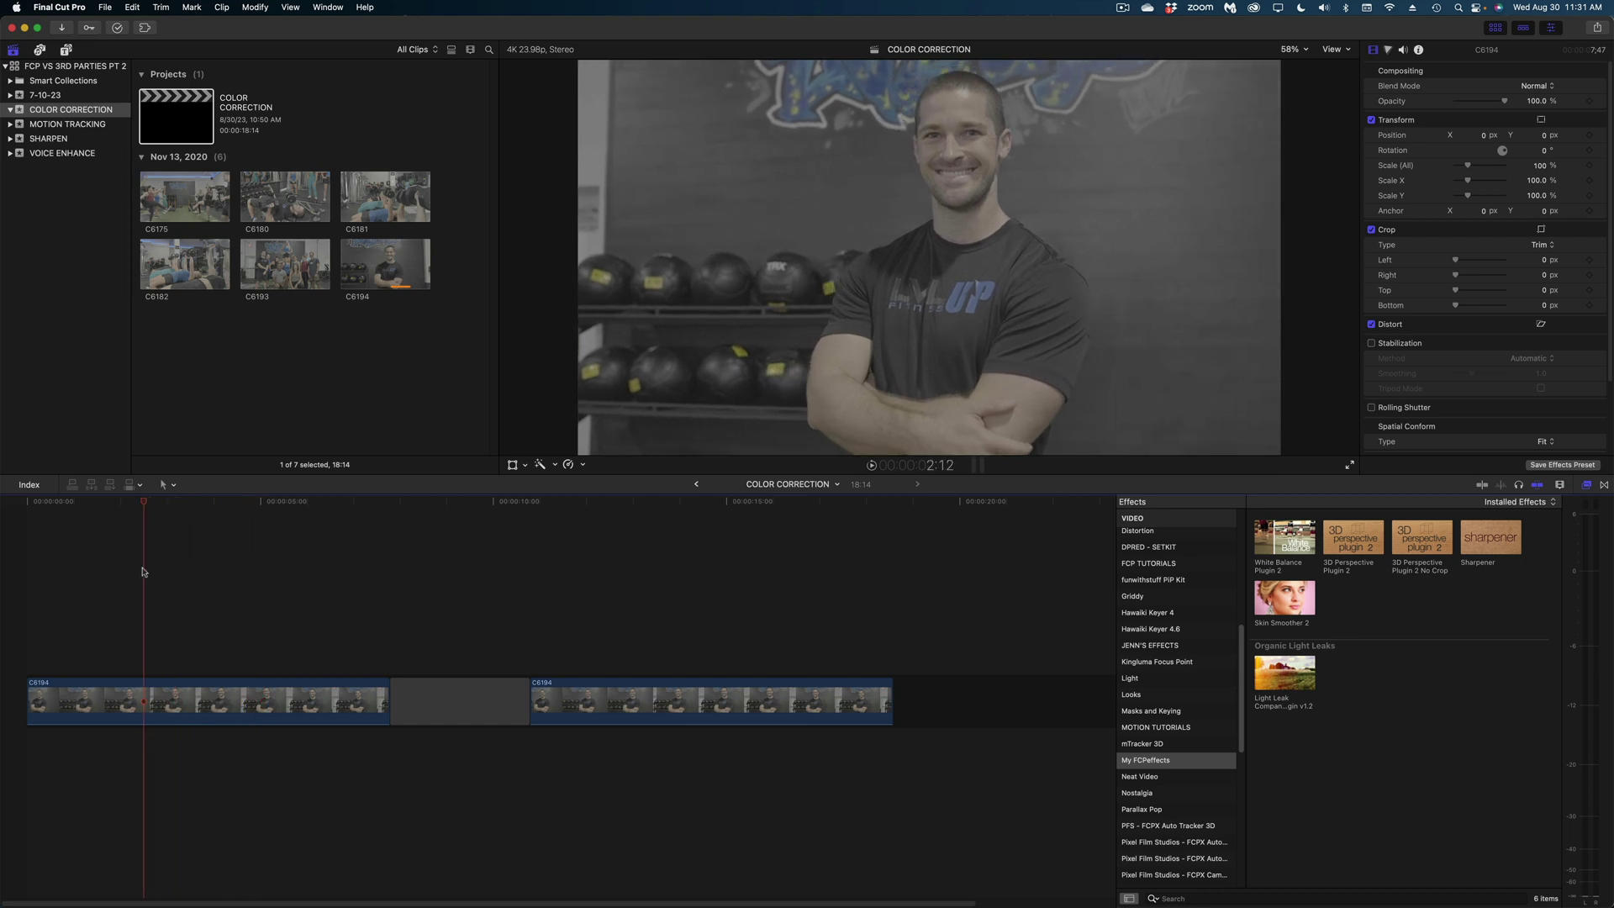
Park the playhead at 1:06, select the first C6194 clip, and switch to the scopes layout
{"action": "left_click", "coordinate": [54, 555]}
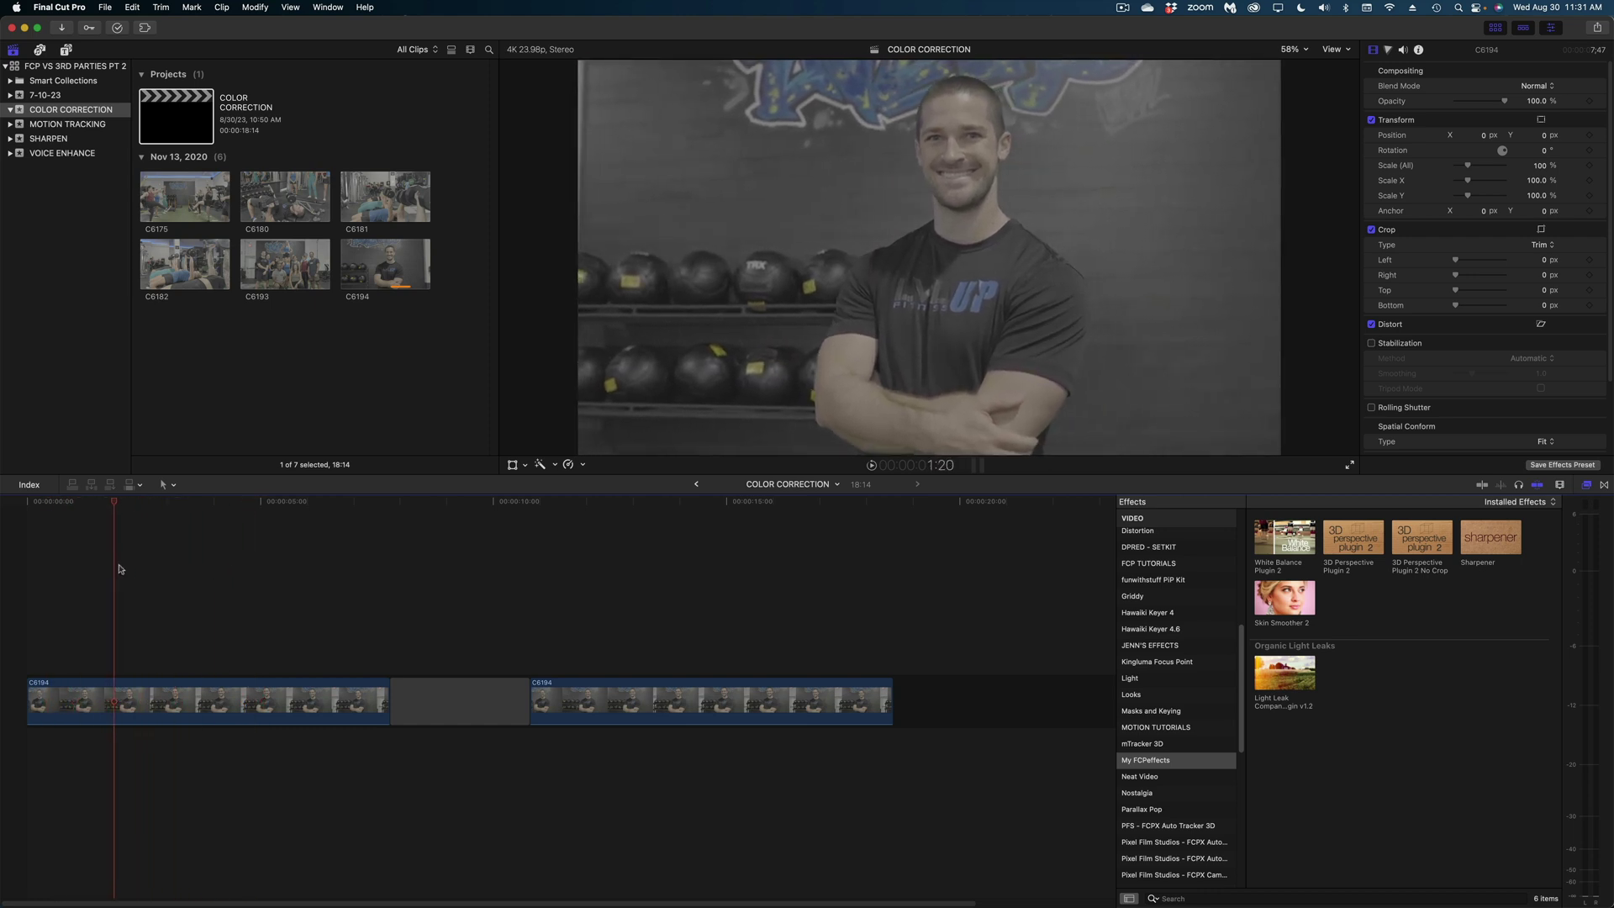
{"action": "left_click", "coordinate": [59, 595]}
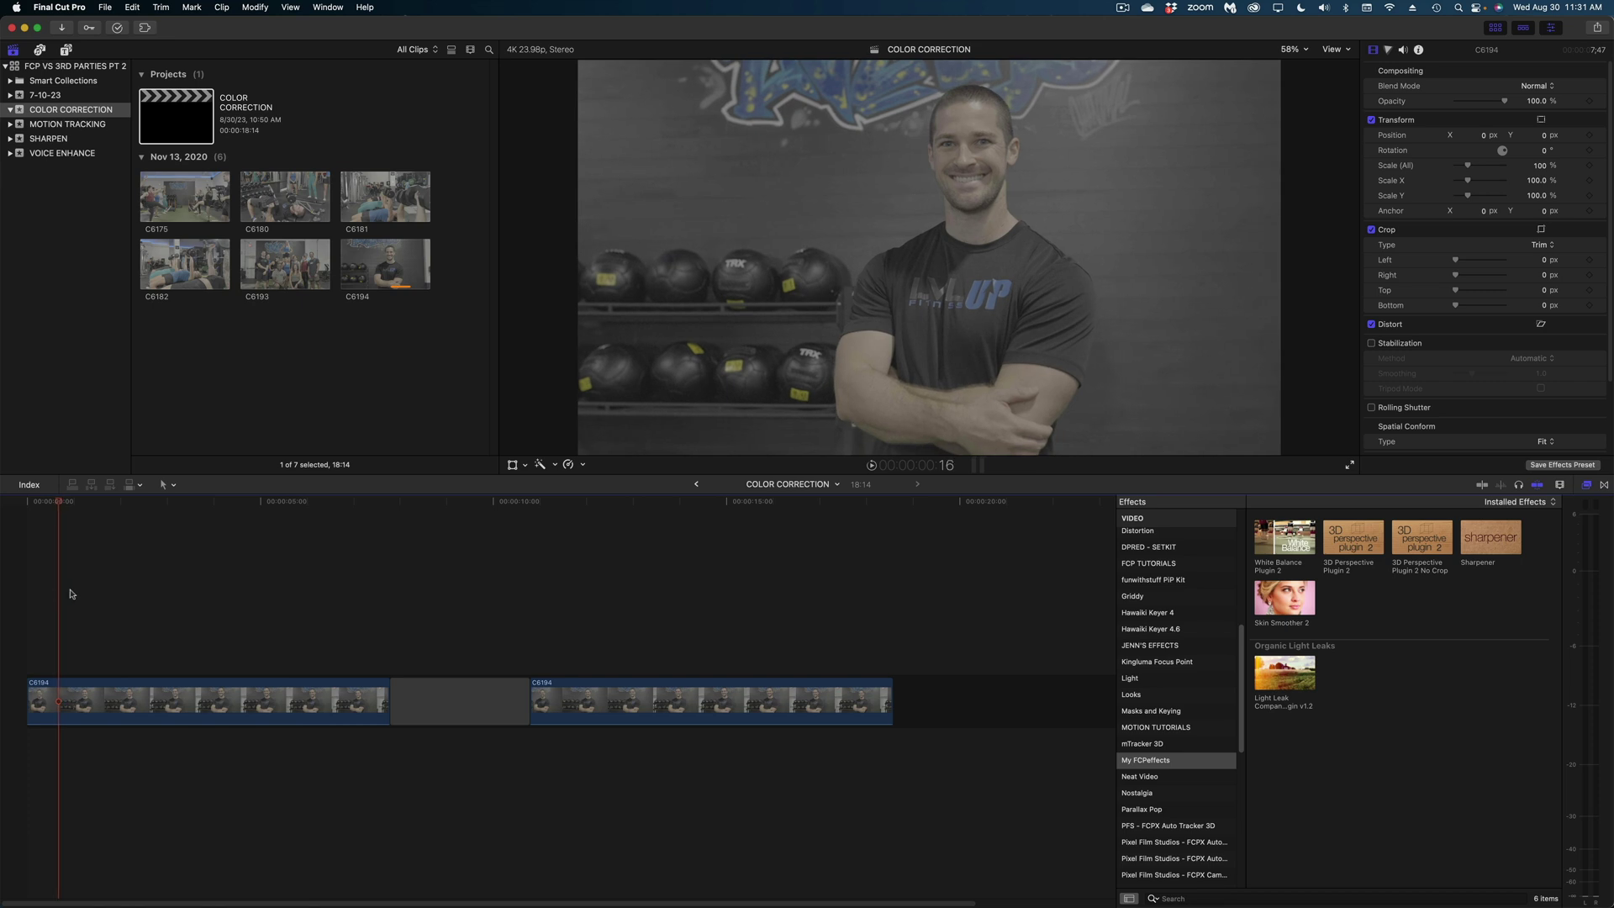
{"action": "left_click", "coordinate": [85, 593]}
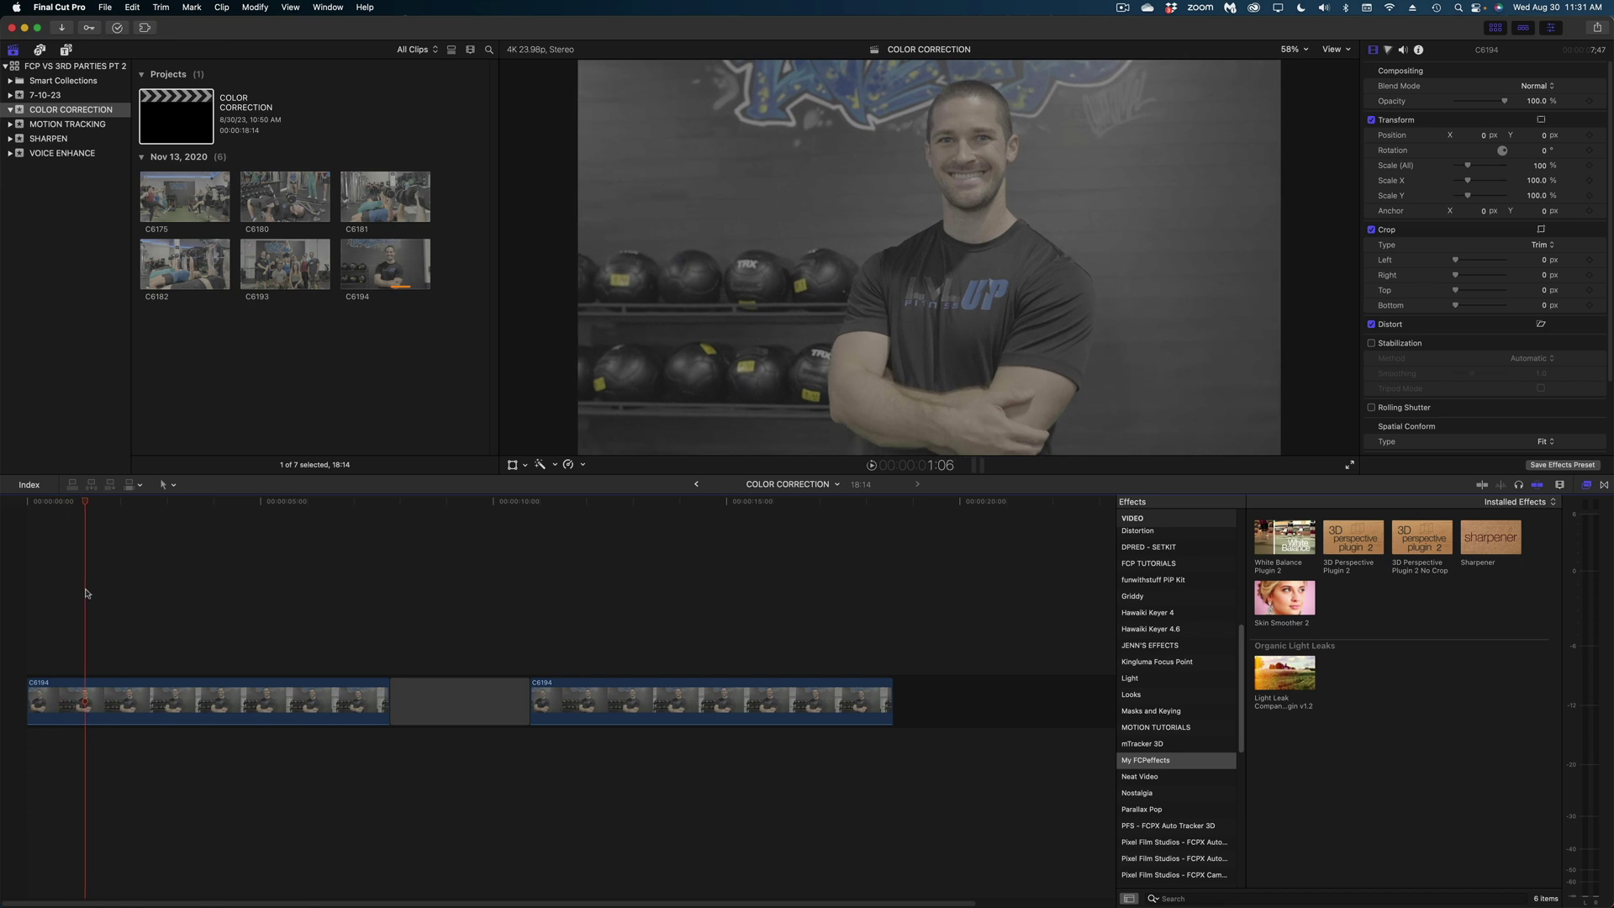
{"action": "left_click", "coordinate": [202, 711]}
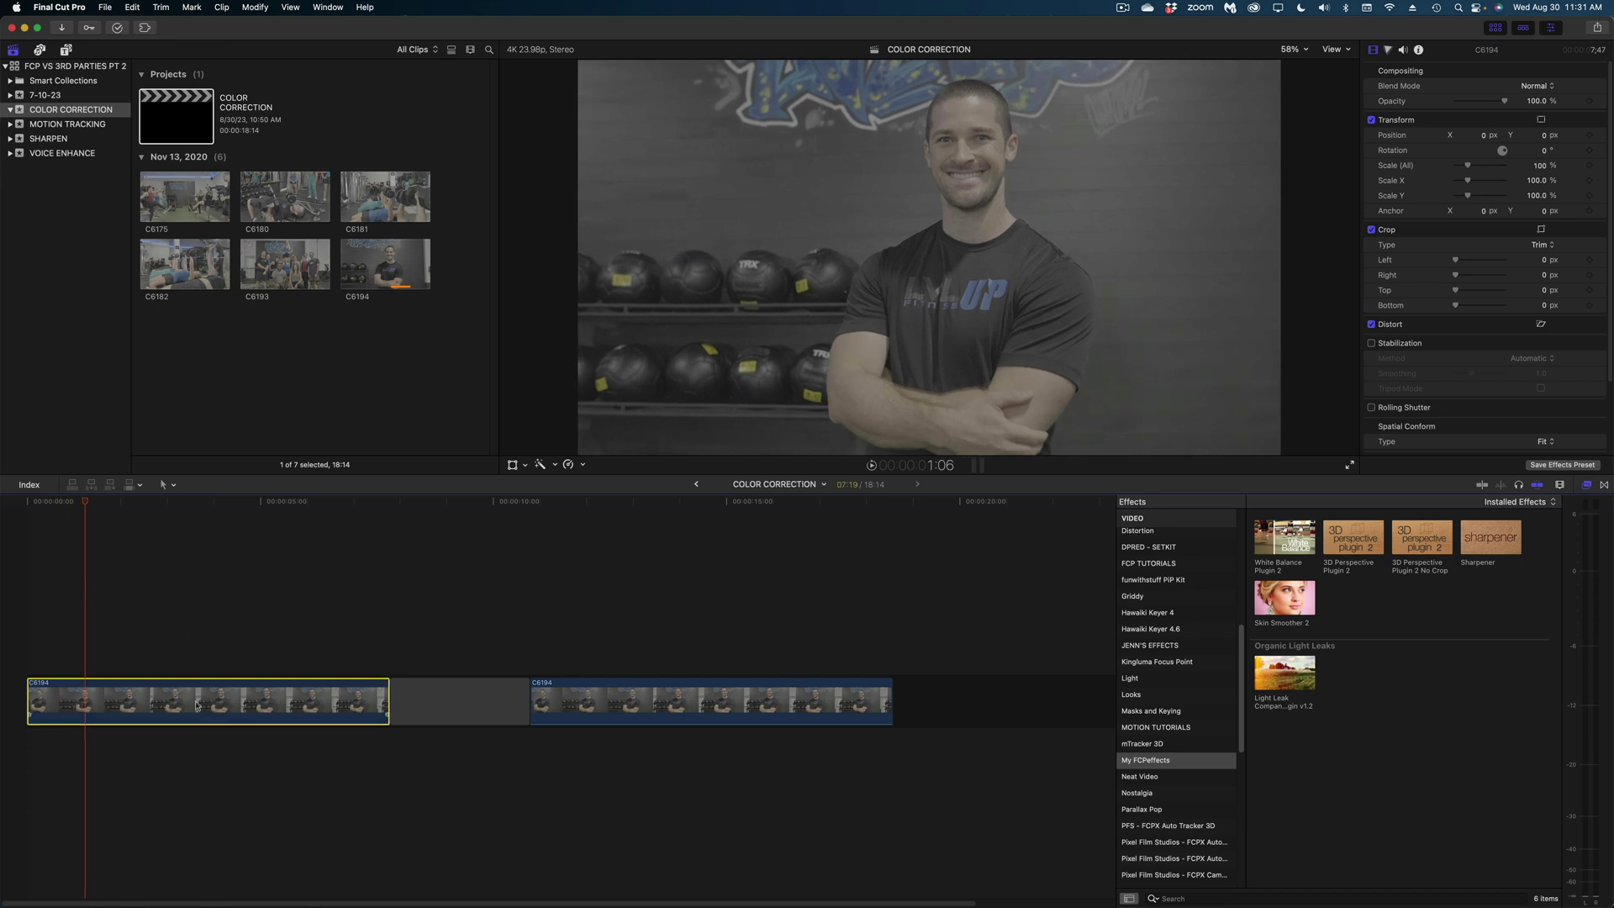
{"action": "key", "text": "ctrl+shift+2"}
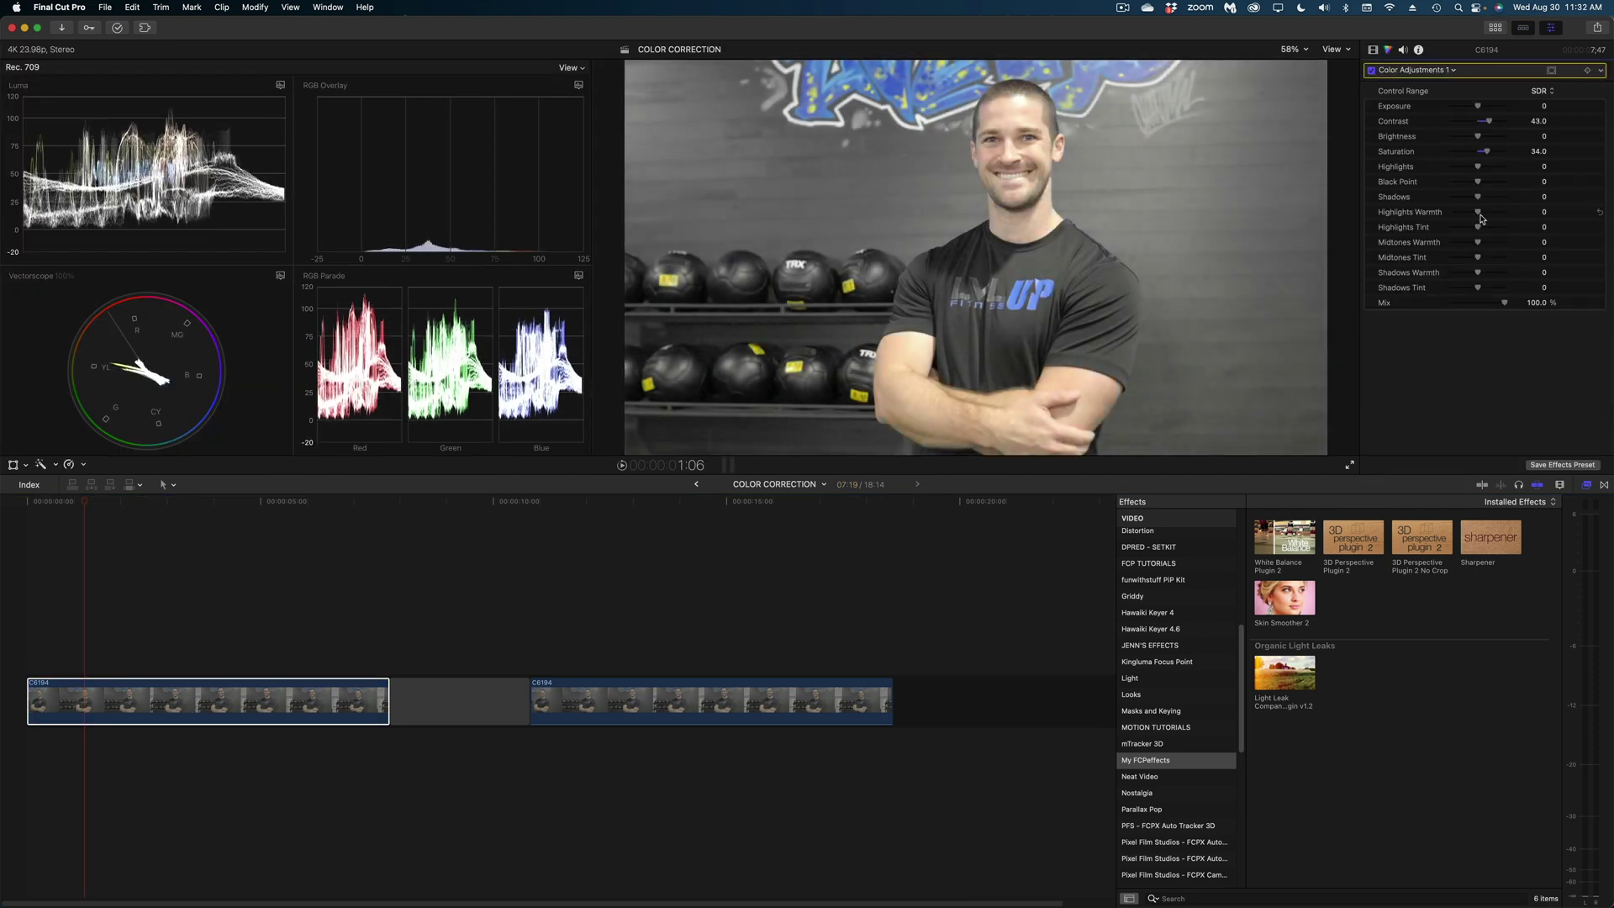
Set shadows warmth to about -17 and midtones to about 31, then review Color Wheels 1 and Hue/Saturation Curves 1
{"action": "left_click_drag", "start_coordinate": [1478, 273], "coordinate": [1472, 272]}
{"action": "left_click_drag", "start_coordinate": [1481, 242], "coordinate": [1486, 245]}
{"action": "left_click", "coordinate": [1439, 71]}
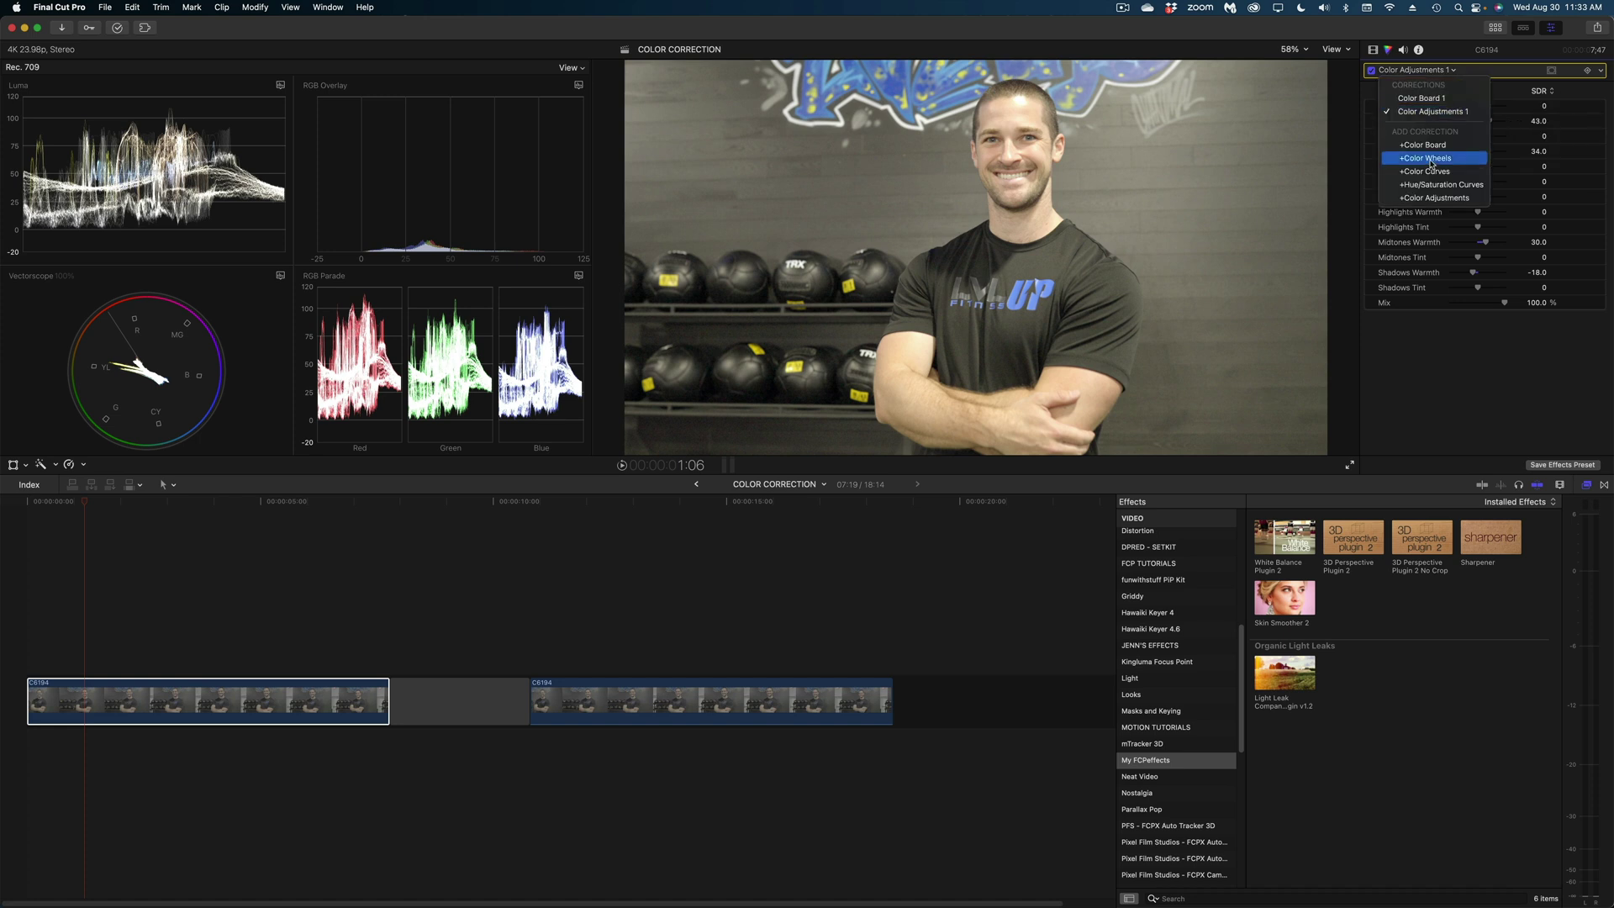
{"action": "left_click", "coordinate": [1428, 153]}
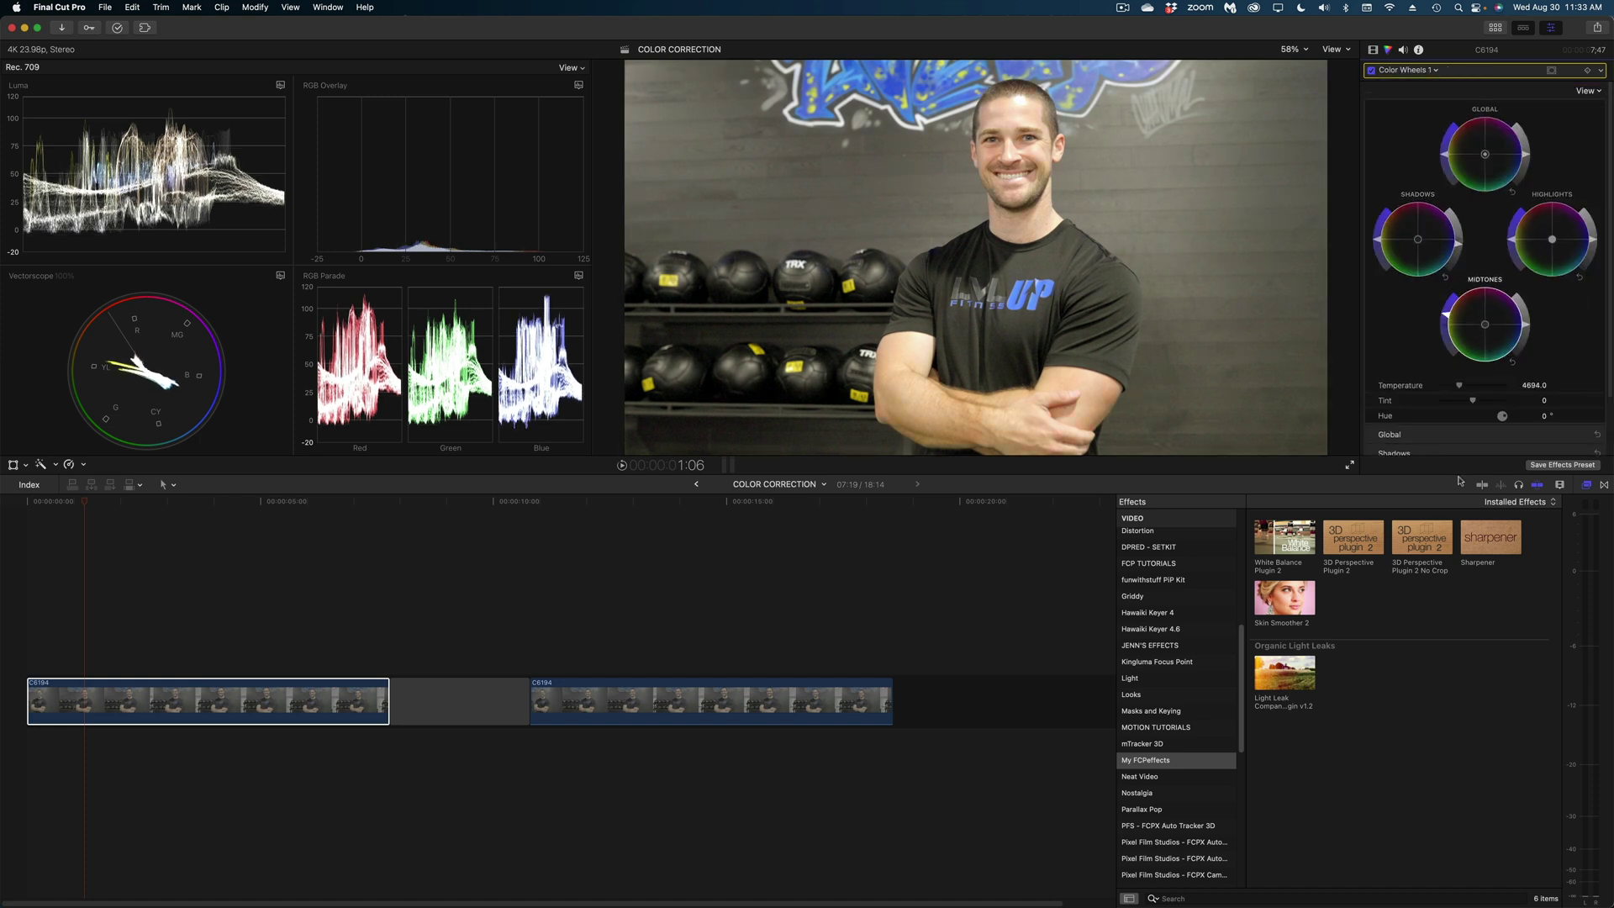
{"action": "left_click", "coordinate": [1408, 70]}
{"action": "left_click", "coordinate": [1429, 168]}
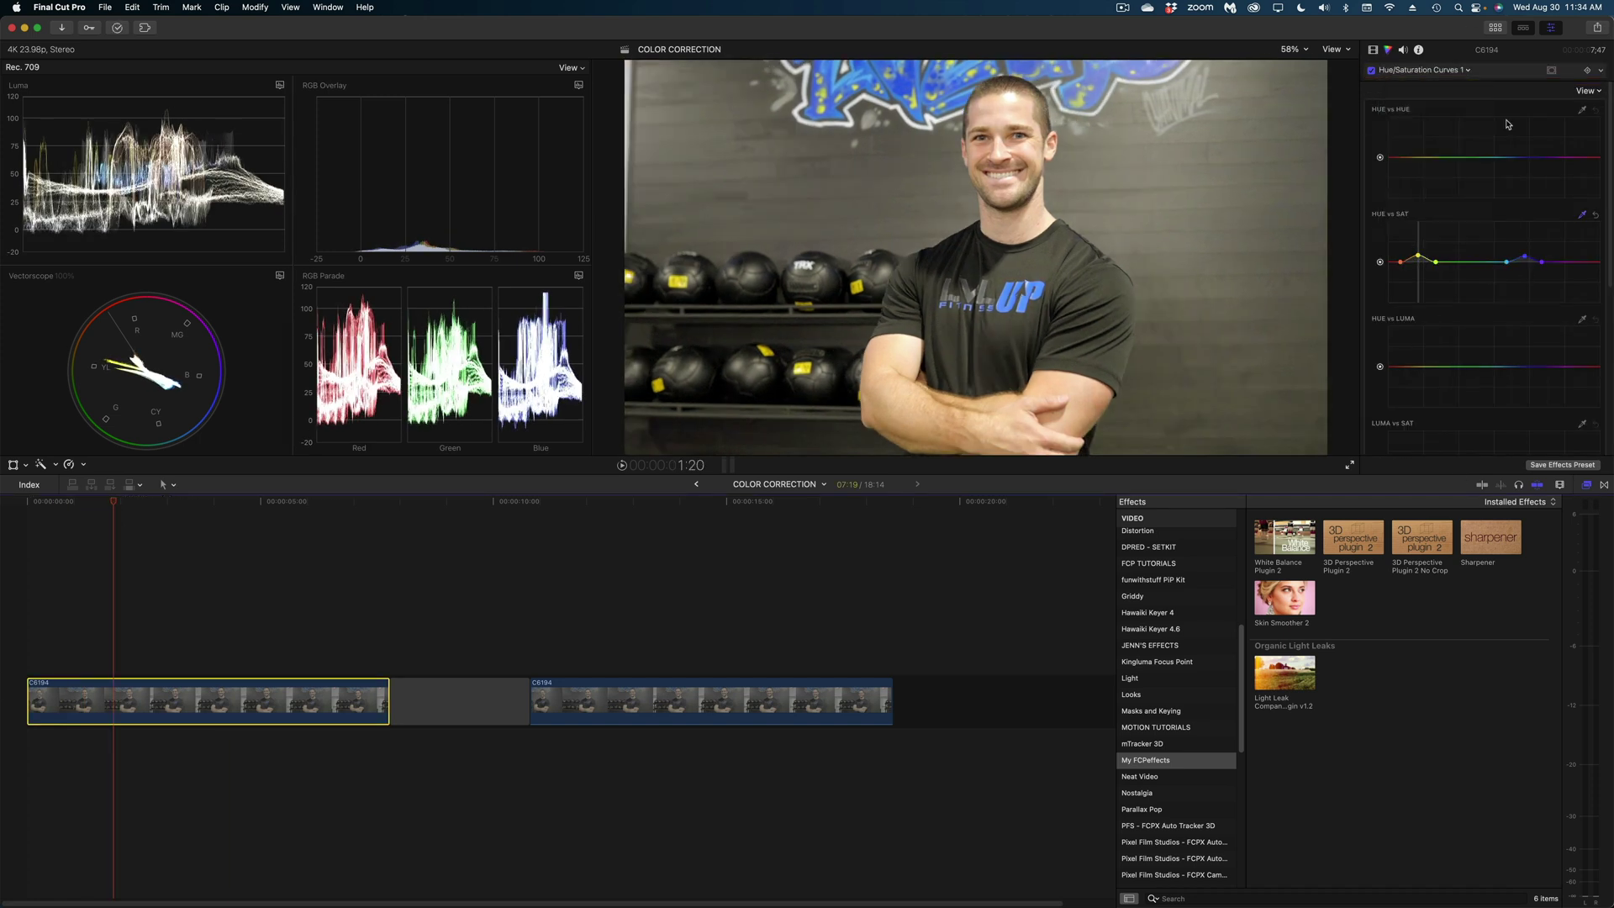
{"action": "left_click", "coordinate": [1407, 70]}
{"action": "left_click", "coordinate": [1429, 138]}
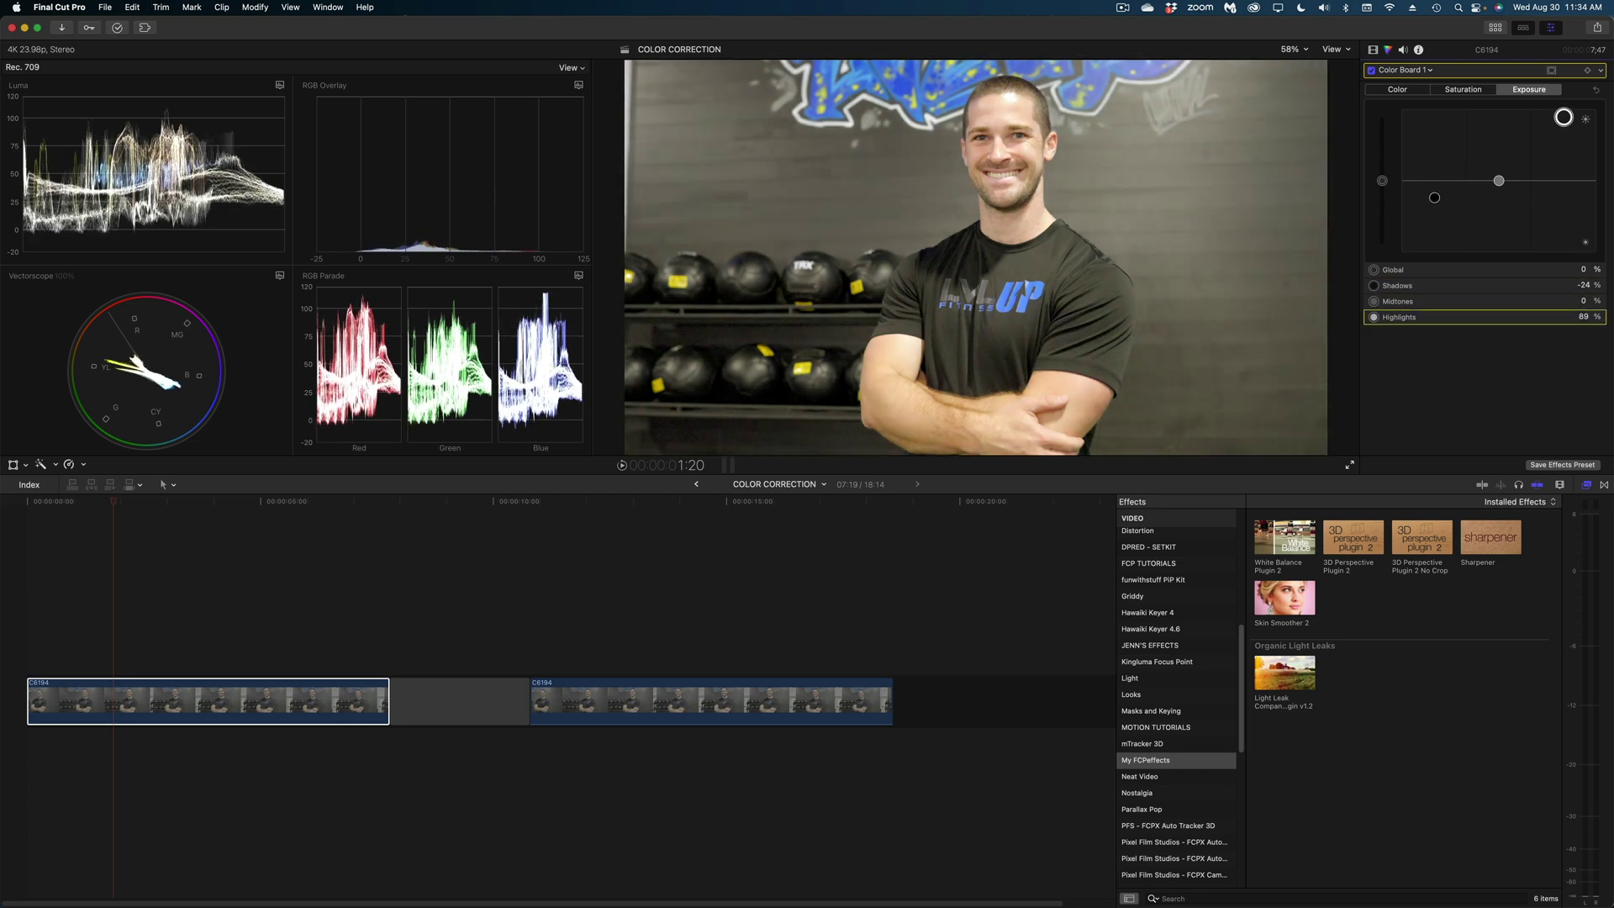
Review Color Wheels 1, Color Board 1 and Color Wheels 2, then play the graded clip
{"action": "left_click", "coordinate": [1408, 70]}
{"action": "left_click", "coordinate": [1429, 153]}
{"action": "left_click", "coordinate": [1408, 71]}
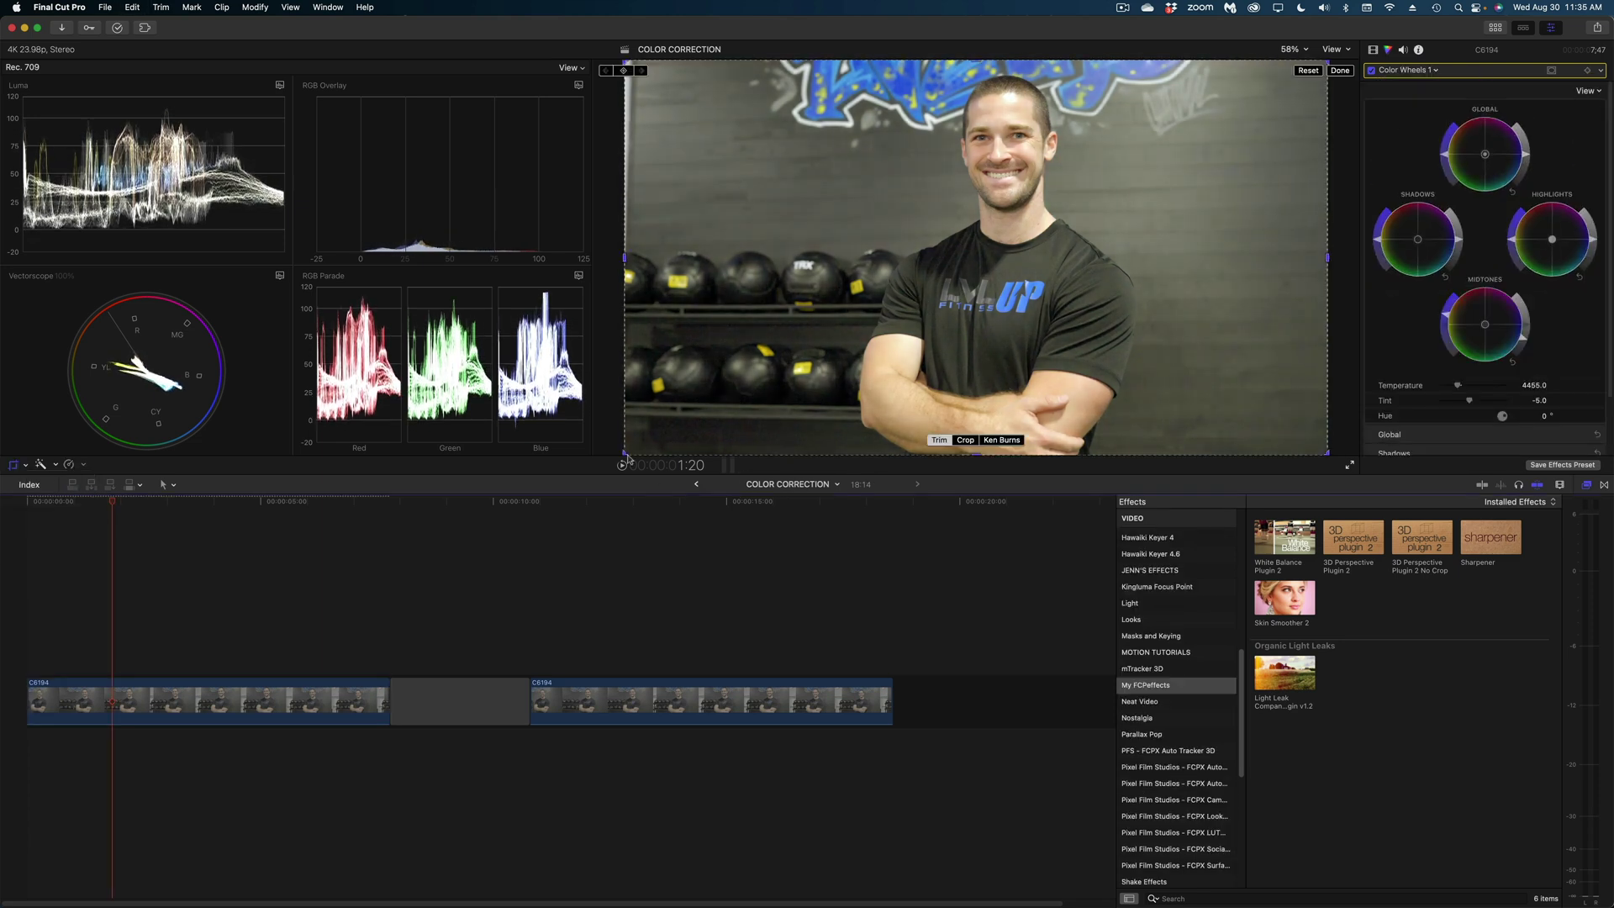
{"action": "left_click", "coordinate": [1420, 98]}
{"action": "left_click", "coordinate": [1428, 71]}
{"action": "left_click", "coordinate": [1424, 184]}
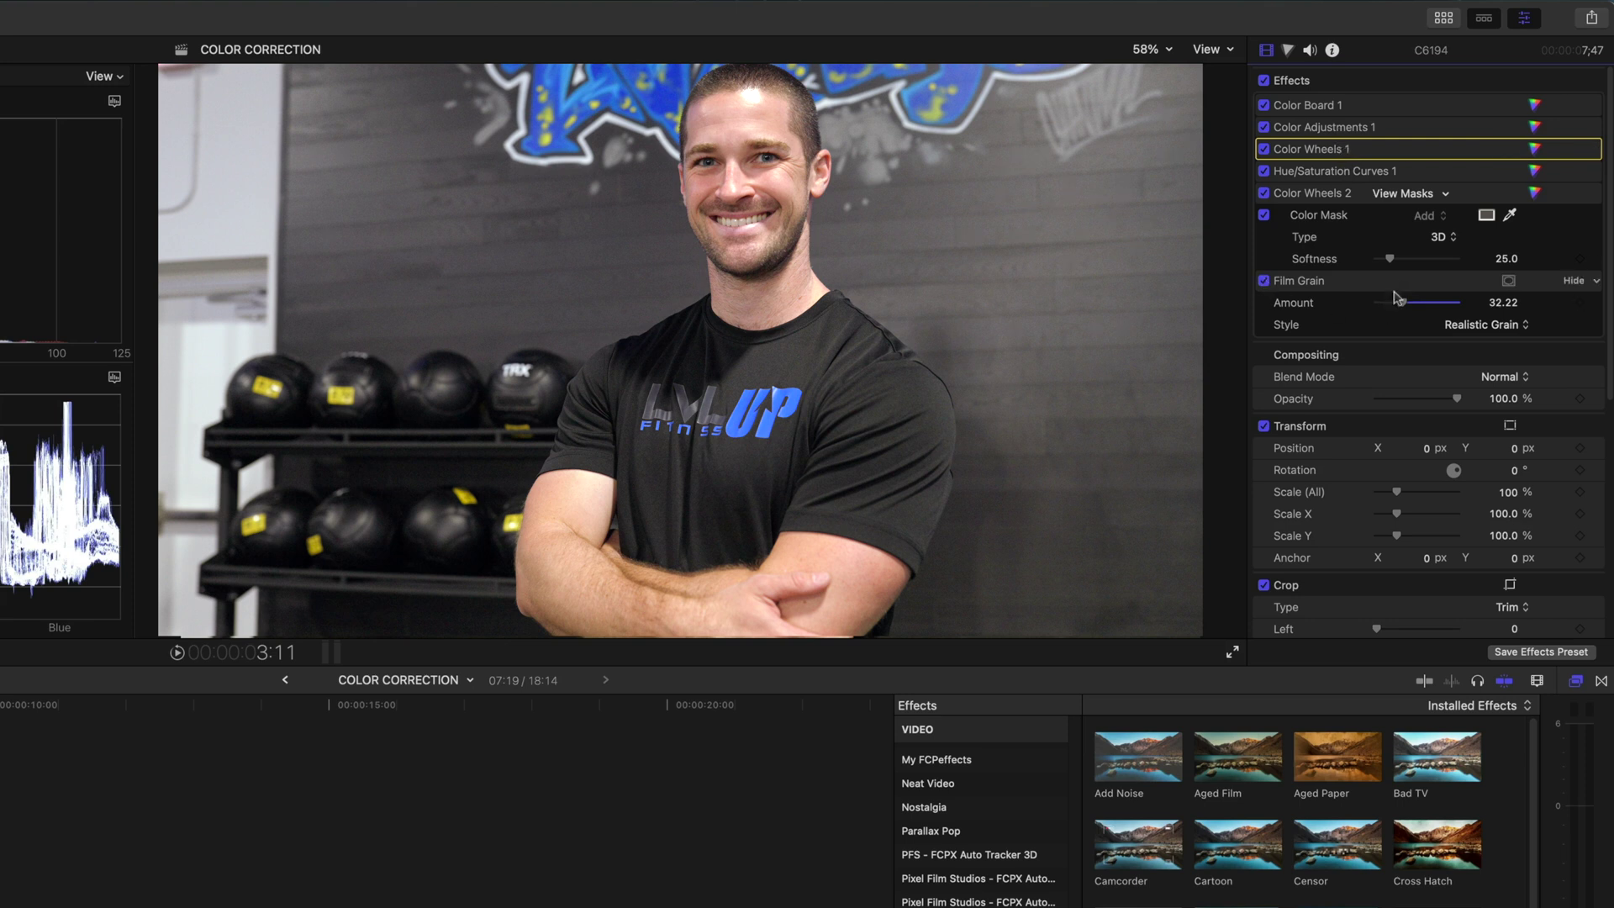
{"action": "key", "text": "space"}
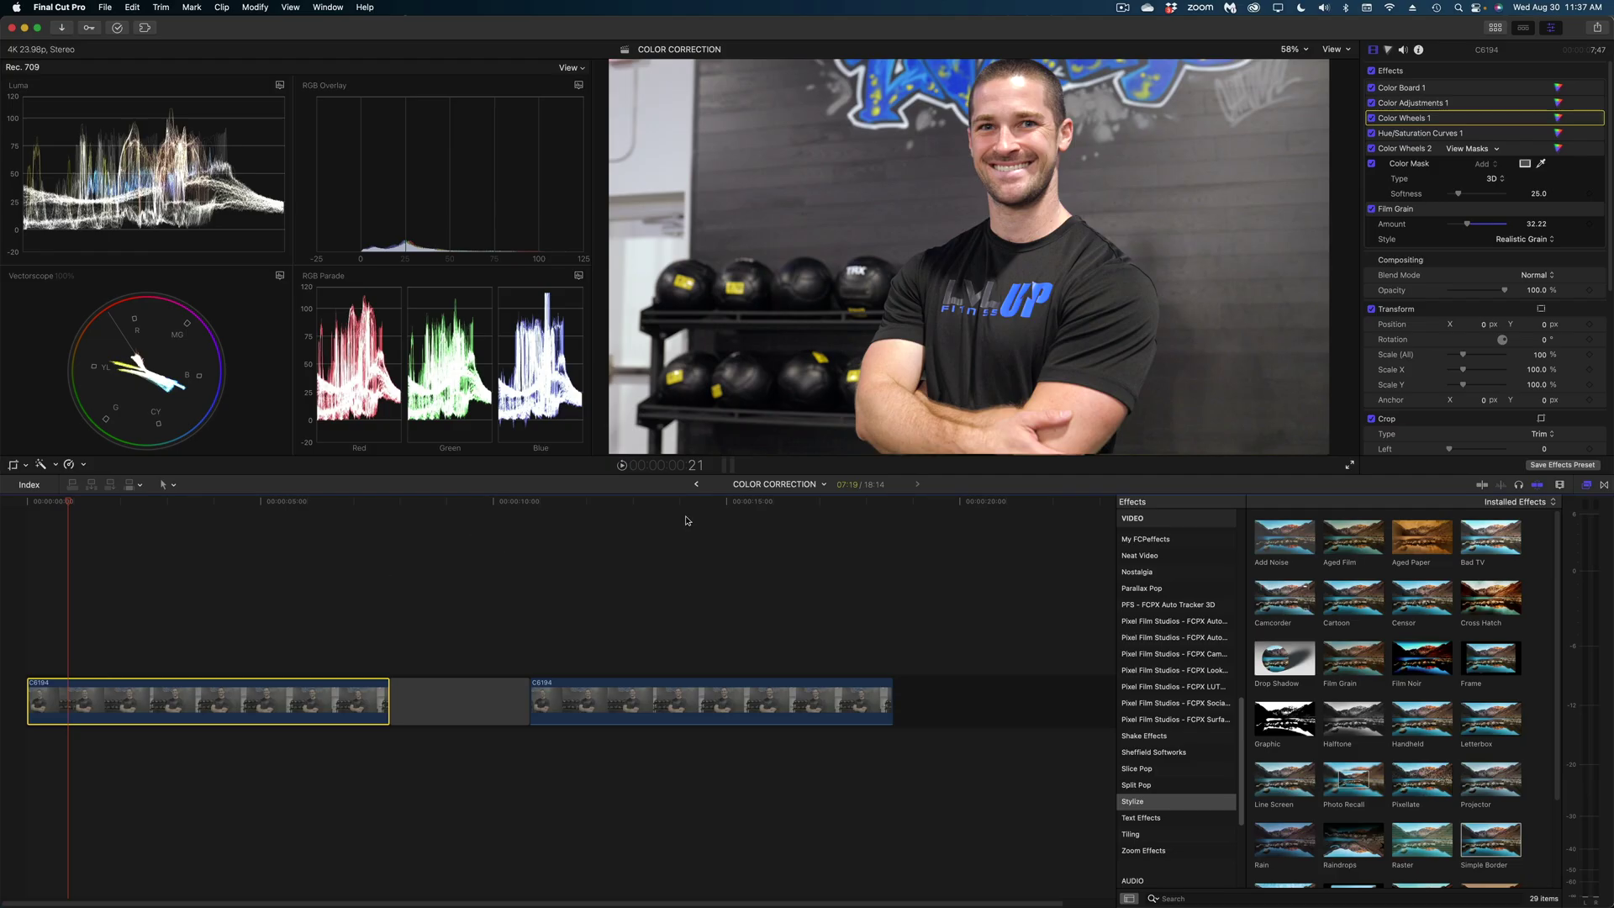
Apply ColorFinalePro to the second C6194 clip and set its colour profile to log
{"action": "left_click", "coordinate": [672, 700]}
{"action": "scroll", "coordinate": [1174, 612], "scroll_direction": "up", "scroll_amount": 10}
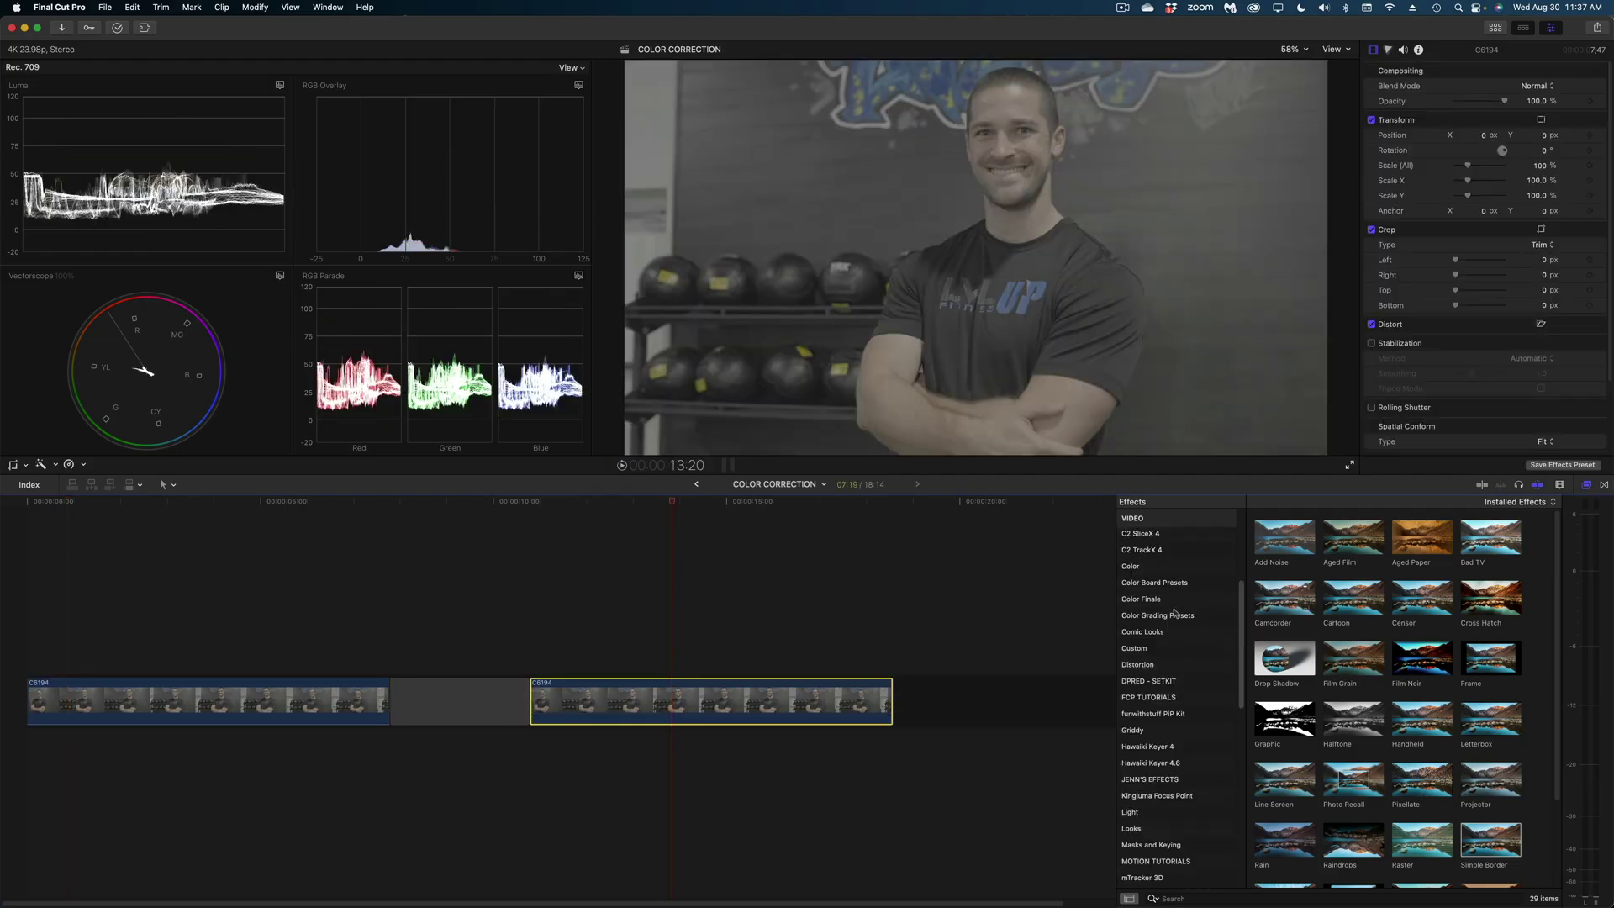
{"action": "left_click", "coordinate": [1160, 598]}
{"action": "double_click", "coordinate": [1353, 538]}
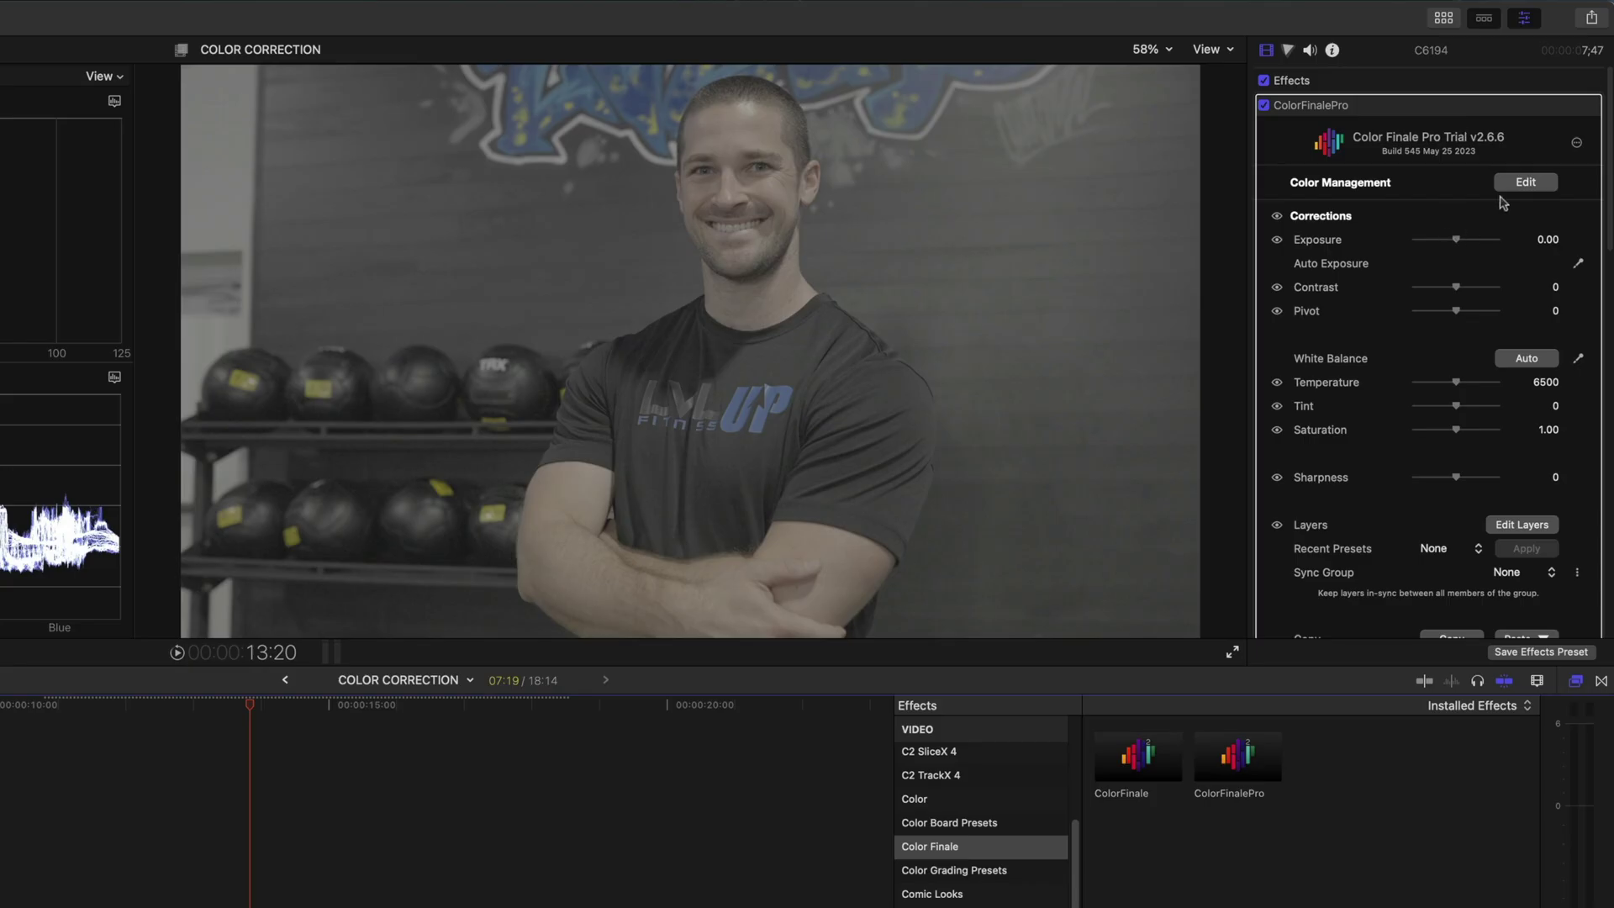
{"action": "left_click", "coordinate": [1524, 183]}
{"action": "left_click", "coordinate": [1511, 268]}
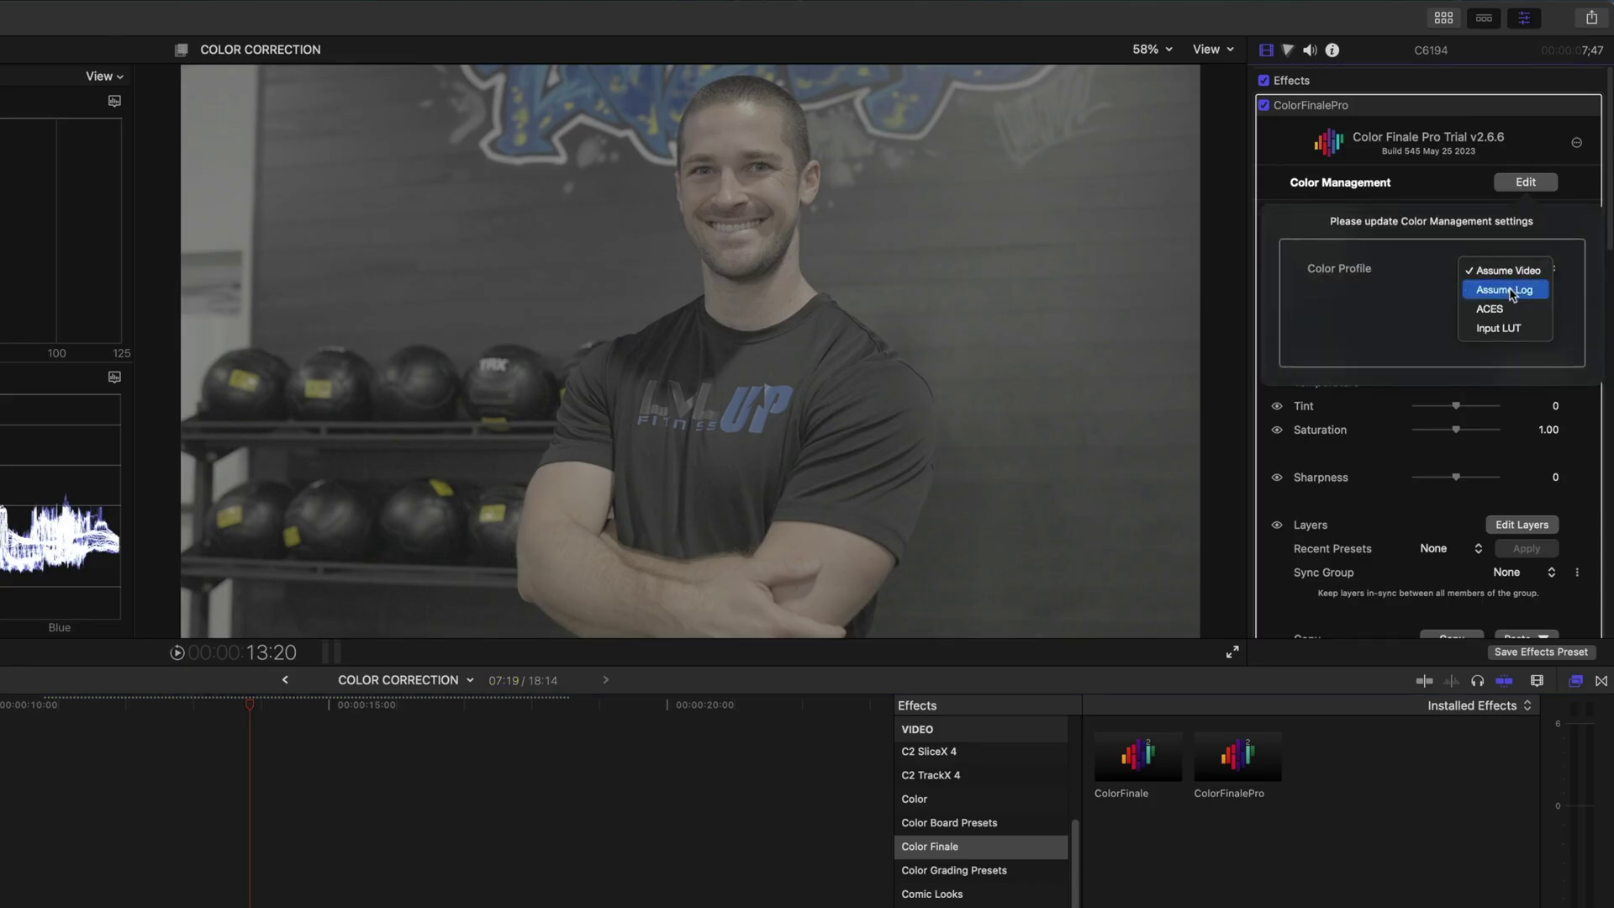
{"action": "left_click", "coordinate": [1512, 291]}
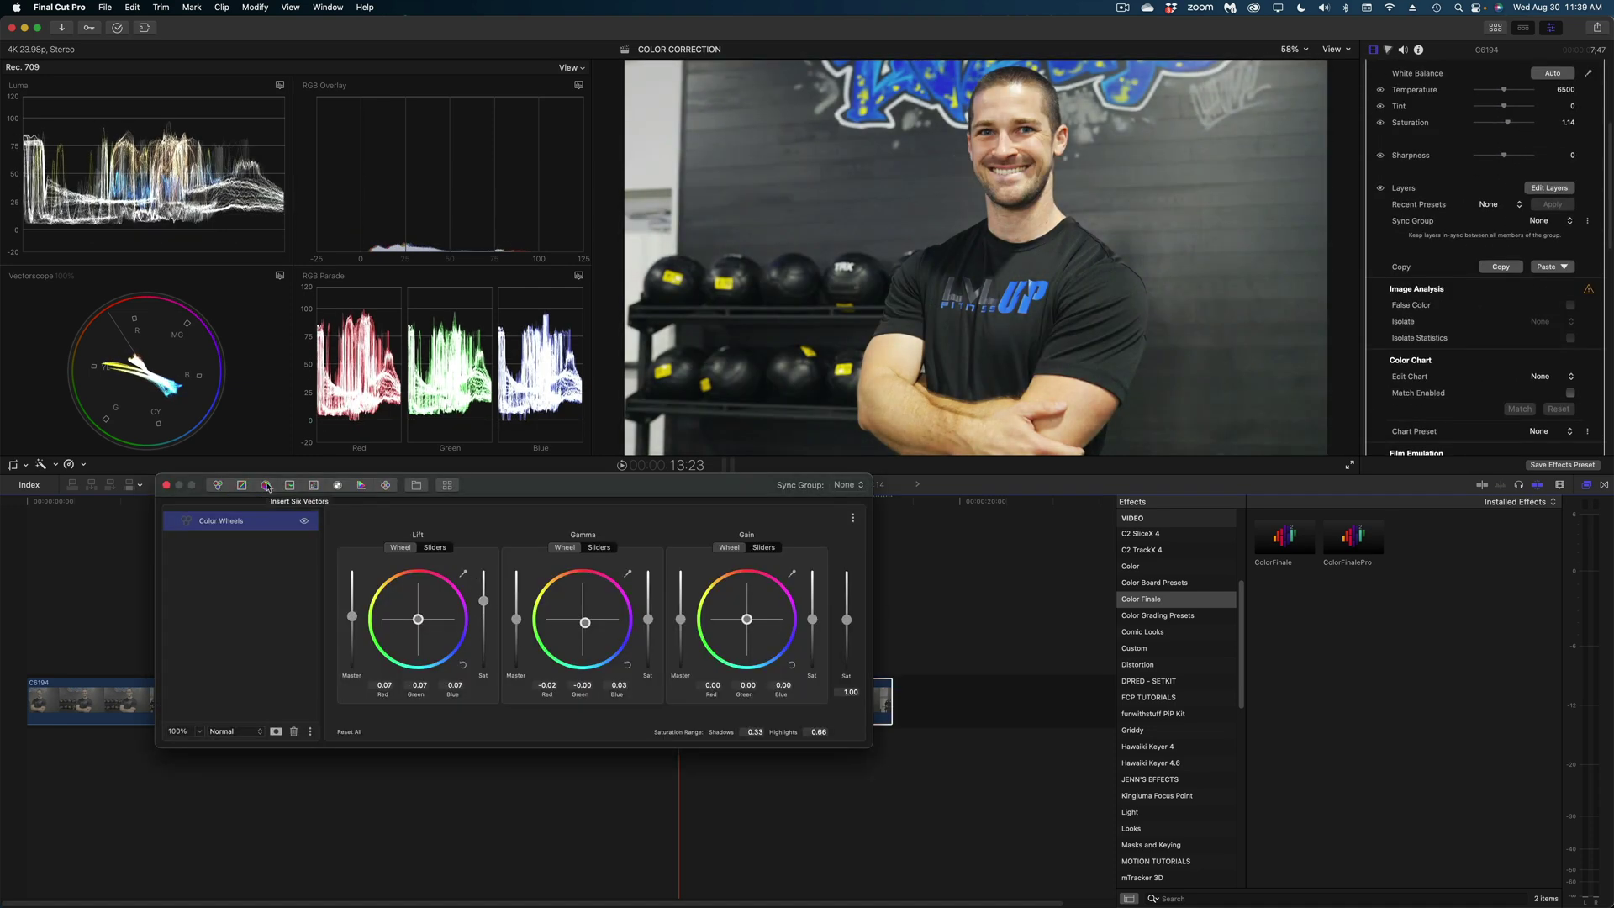
Add a Log Wheels layer with shadows at -0.39 and close the layers window
{"action": "left_click", "coordinate": [385, 485]}
{"action": "left_click_drag", "start_coordinate": [401, 687], "coordinate": [381, 687]}
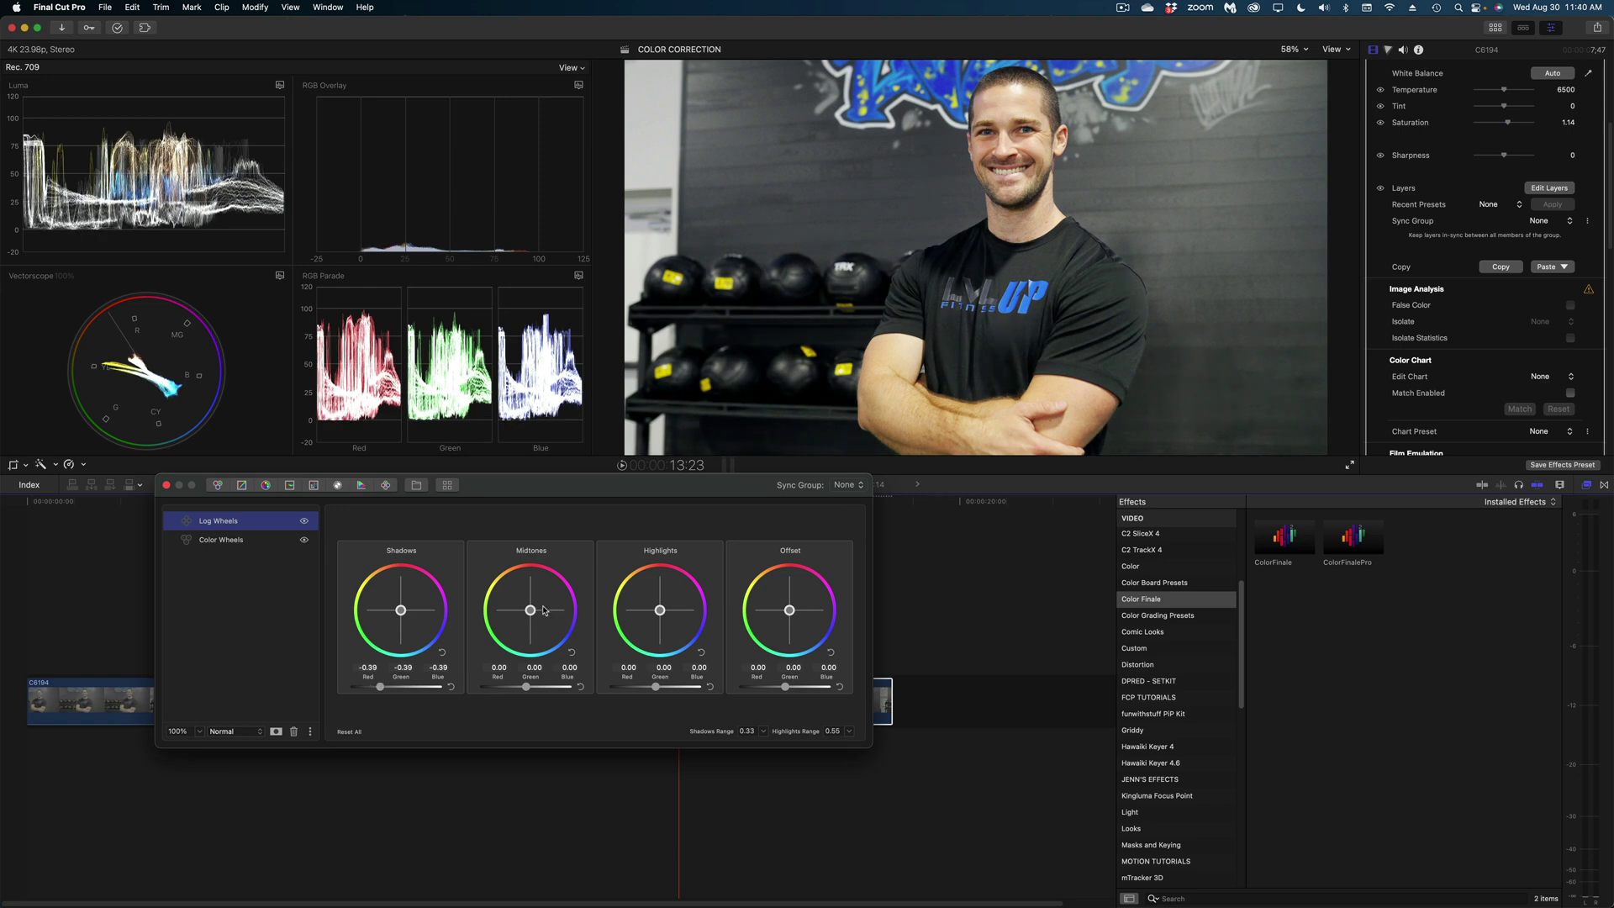
{"action": "left_click", "coordinate": [1193, 222]}
{"action": "scroll", "coordinate": [1496, 295], "scroll_direction": "down", "scroll_amount": 6}
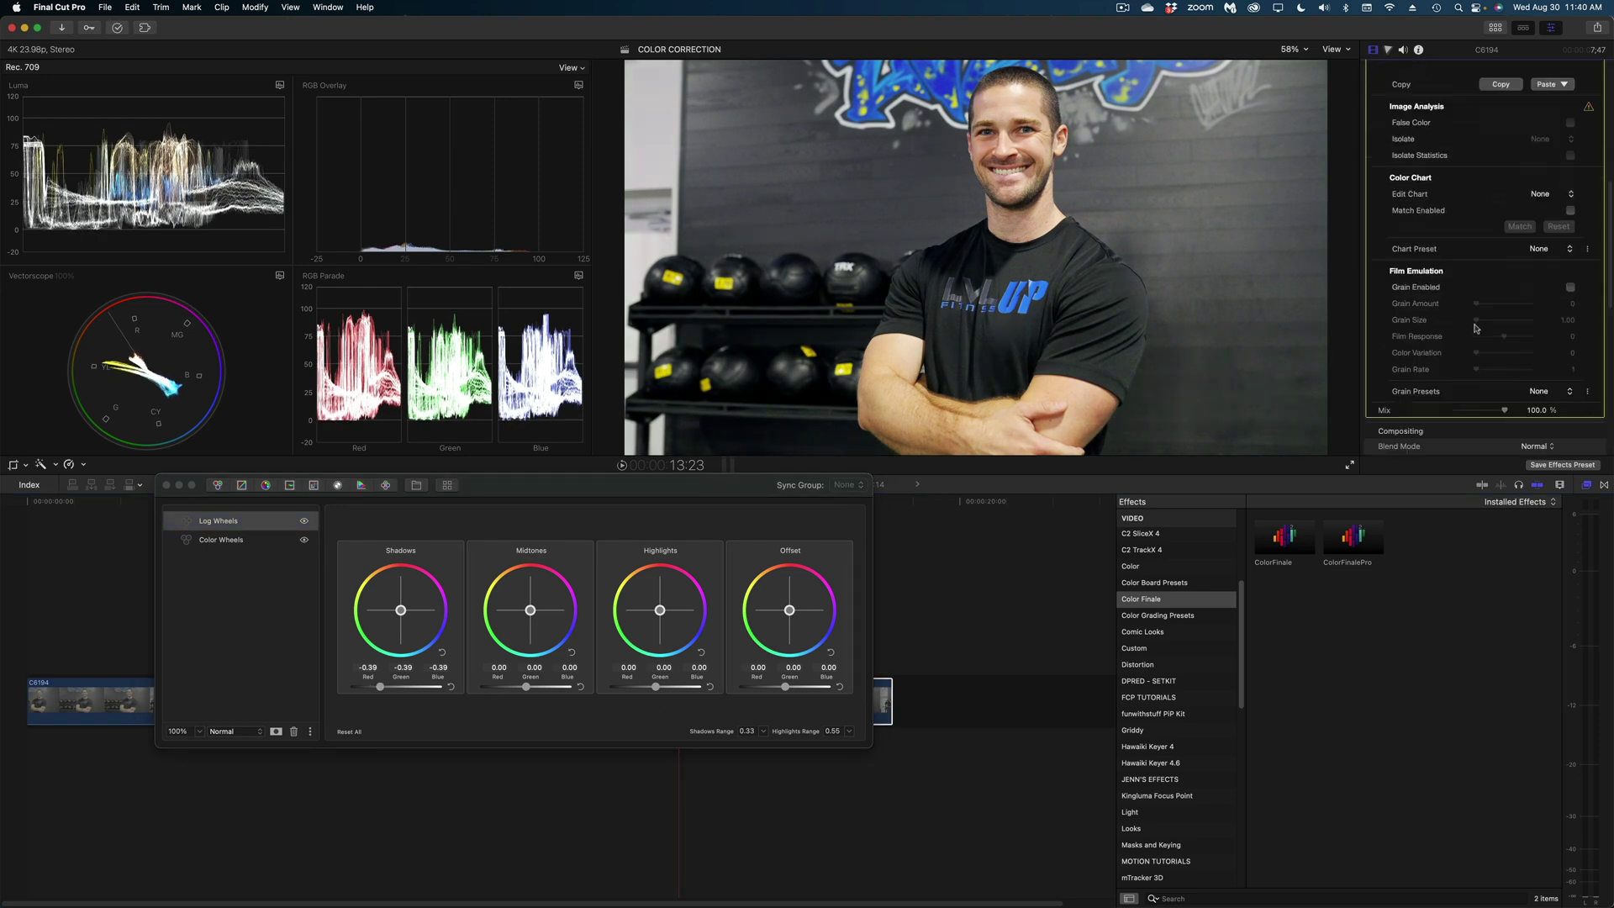
{"action": "mouse_move", "coordinate": [1588, 328]}
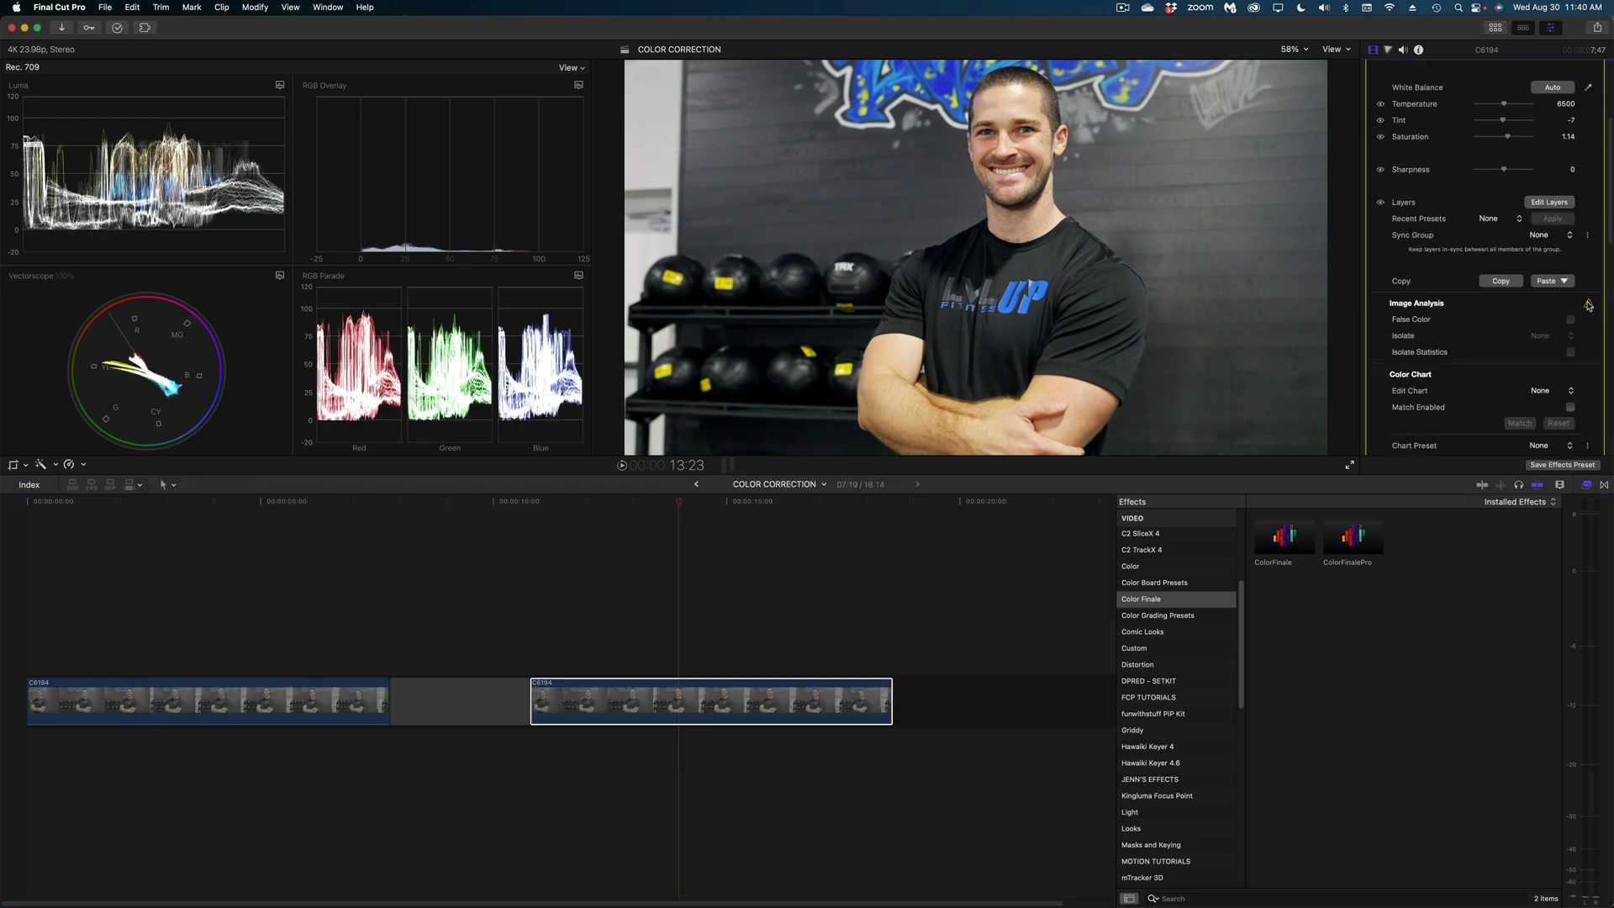
{"action": "scroll", "coordinate": [1496, 252], "scroll_direction": "down", "scroll_amount": 5}
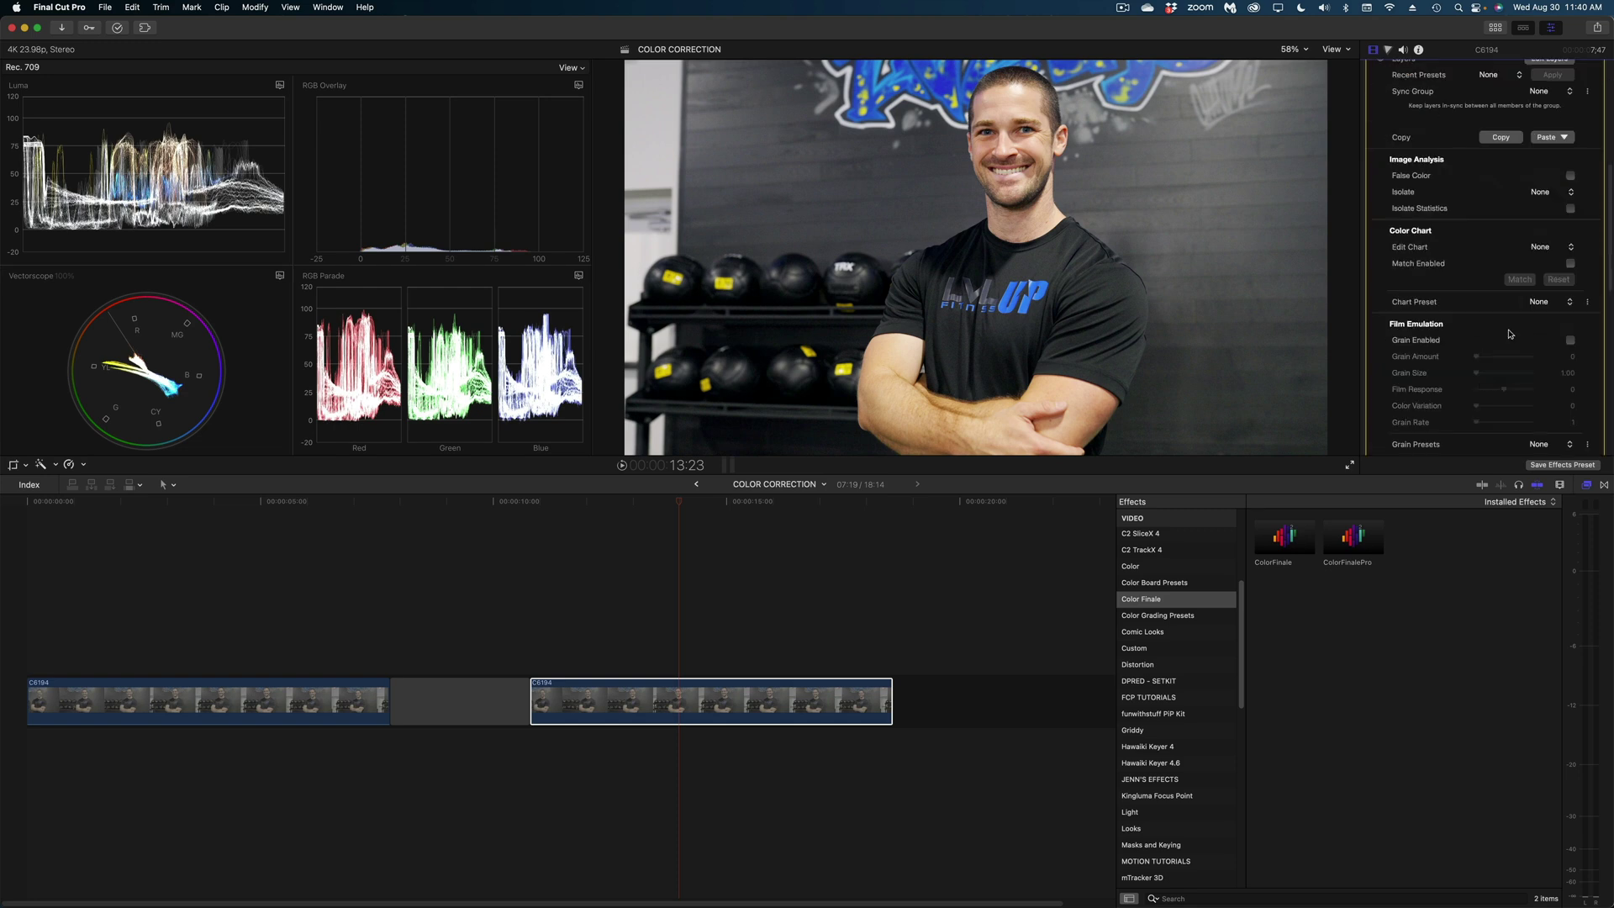
{"action": "left_click", "coordinate": [1569, 191]}
Try the ellipse isolation and False Color views in Image Analysis, leaving both off
{"action": "left_click", "coordinate": [1547, 208]}
{"action": "scroll", "coordinate": [1513, 252], "scroll_direction": "up", "scroll_amount": 3}
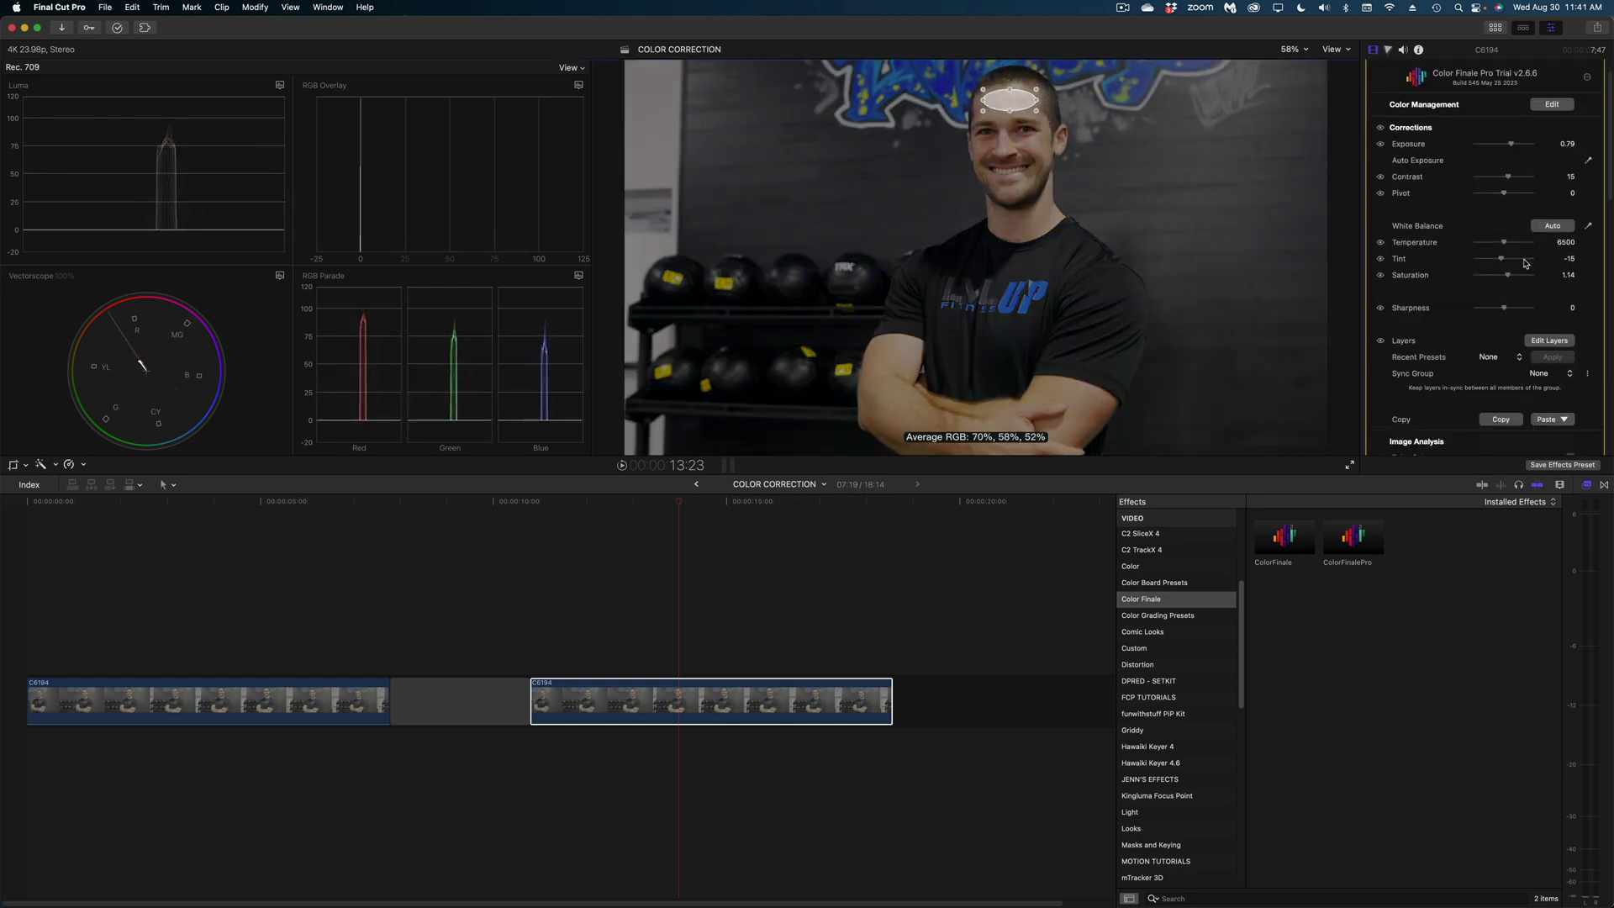
{"action": "left_click", "coordinate": [1570, 301]}
{"action": "left_click", "coordinate": [1555, 282]}
{"action": "left_click", "coordinate": [1570, 287]}
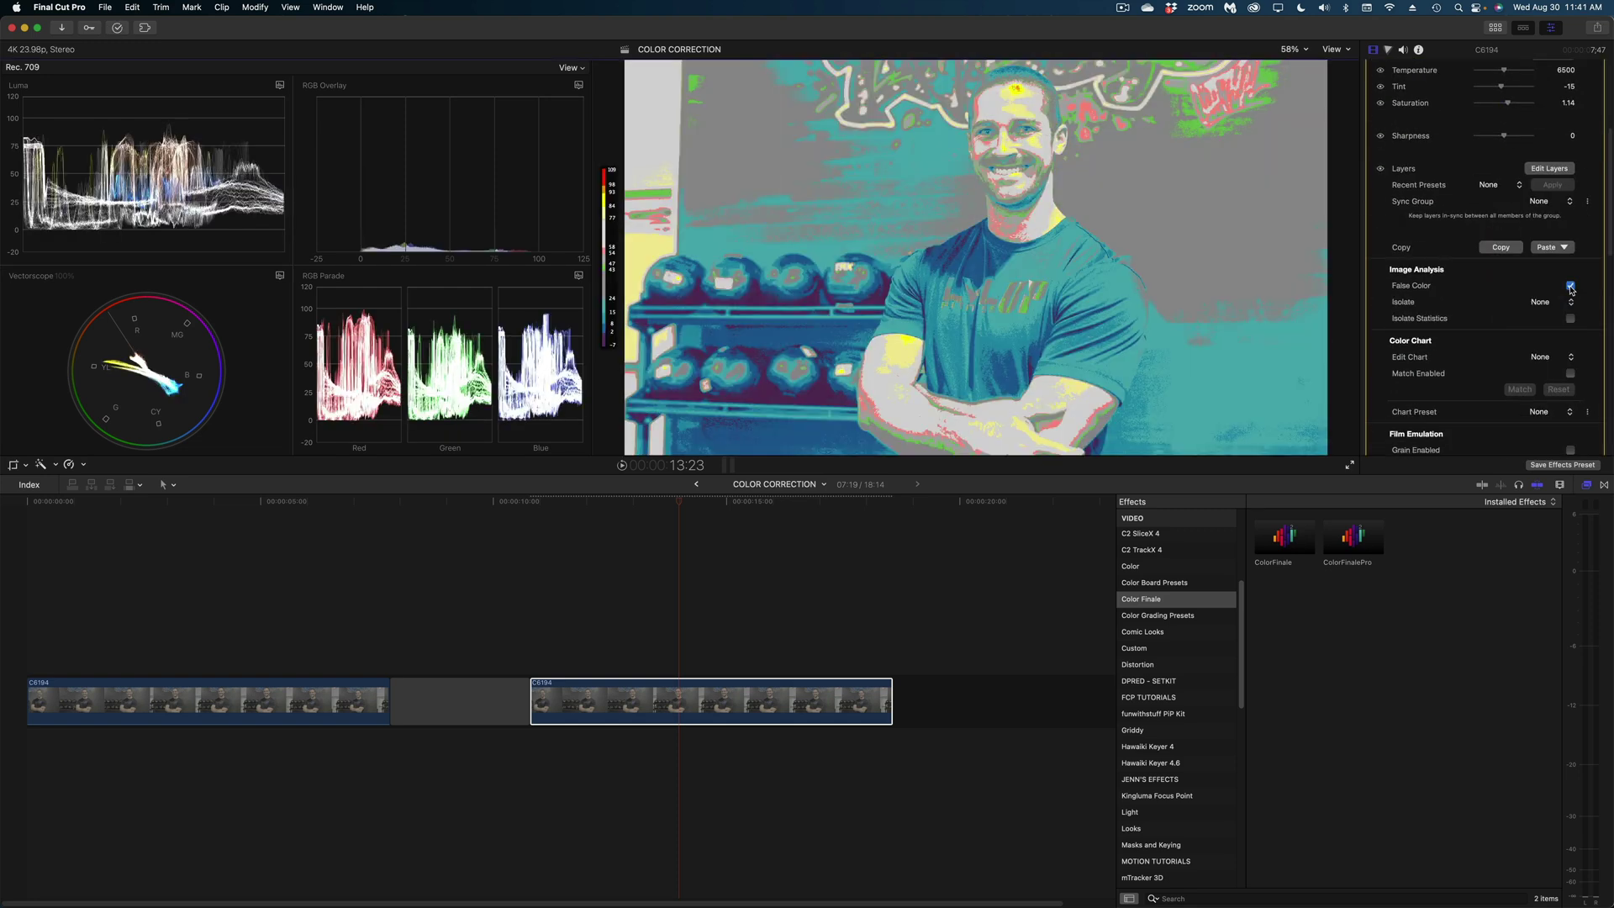
{"action": "left_click", "coordinate": [1570, 287]}
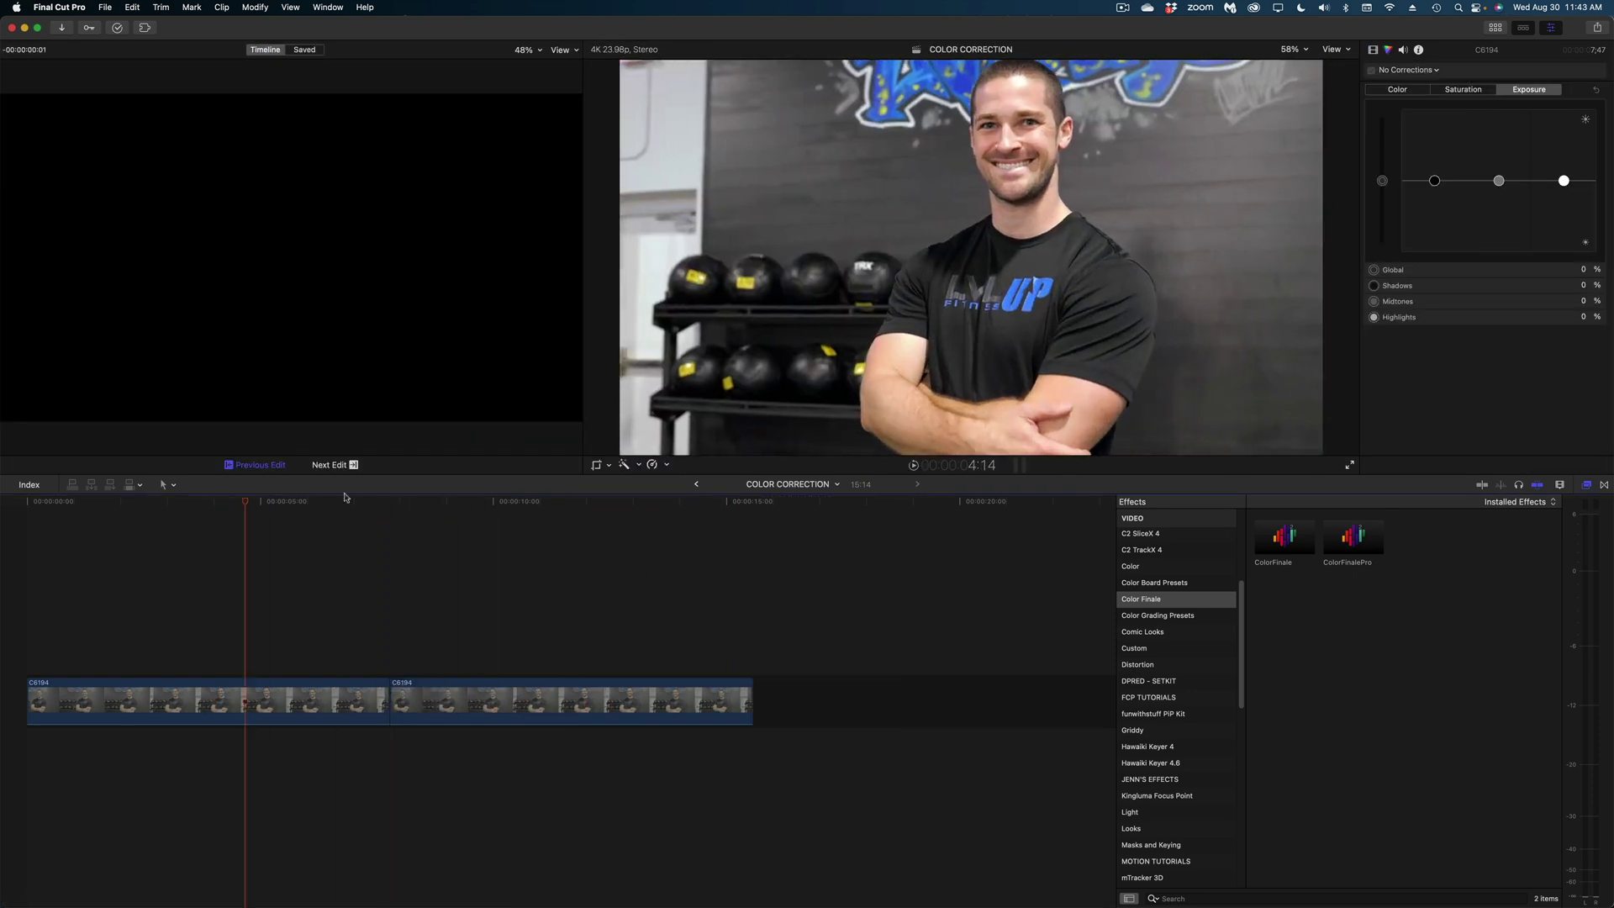
Scrub across the C6194 clips and pick Ellipse isolation in Image Analysis
{"action": "left_click_drag", "start_coordinate": [344, 496], "coordinate": [532, 502]}
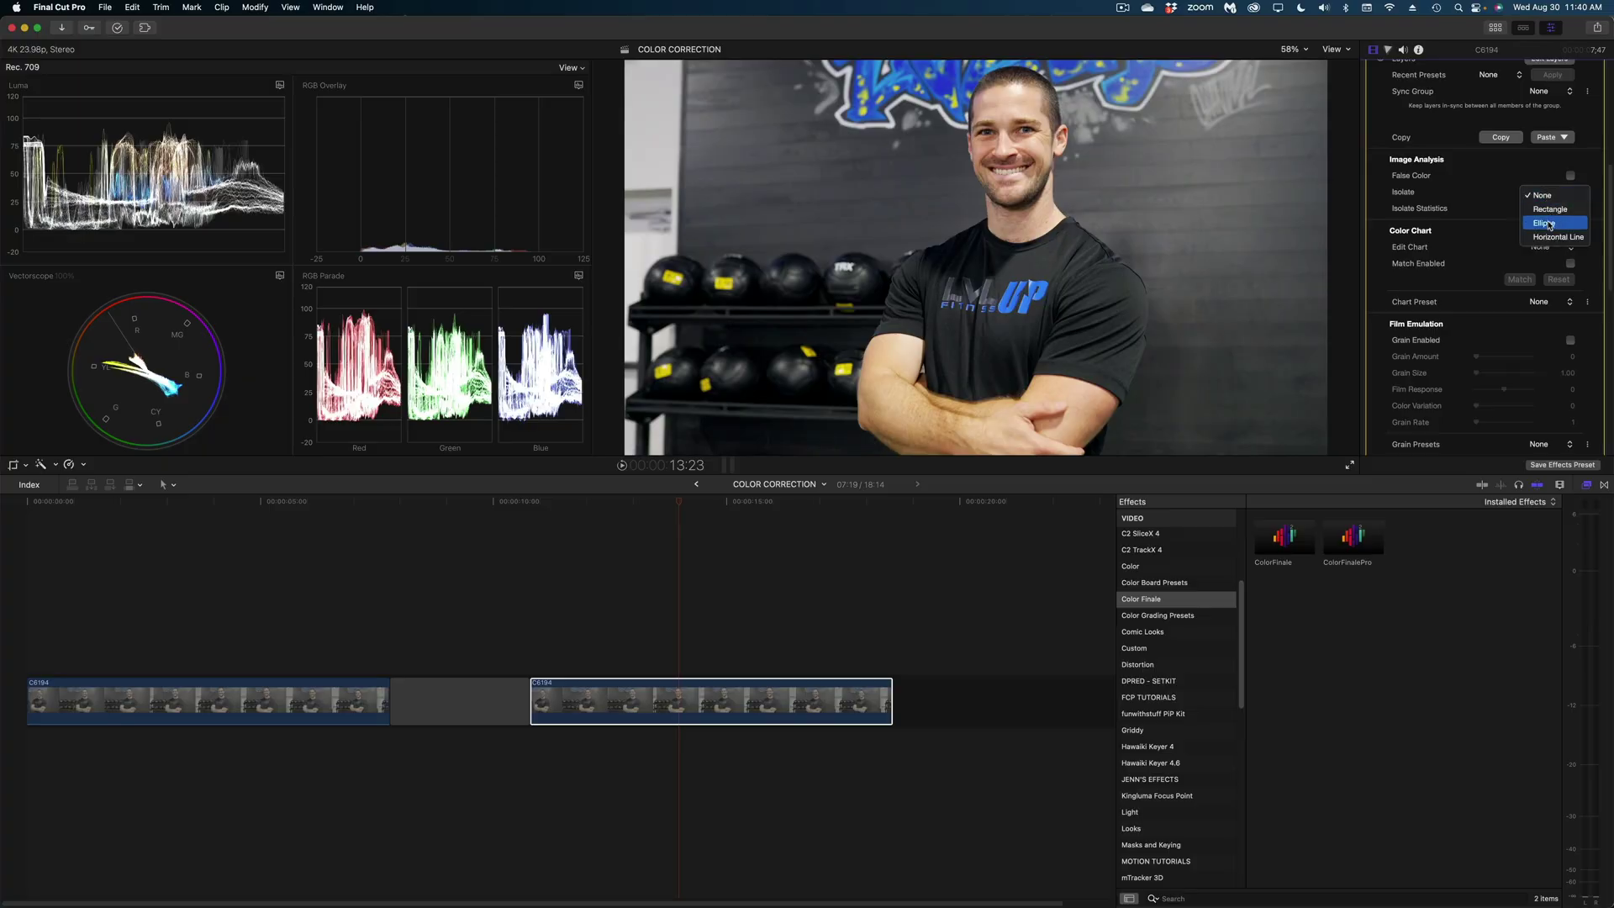
{"action": "left_click", "coordinate": [1540, 210]}
Place the analysis ellipse over the face to read its Average RGB, then set Tint to -15
{"action": "left_click_drag", "start_coordinate": [984, 247], "coordinate": [1010, 104]}
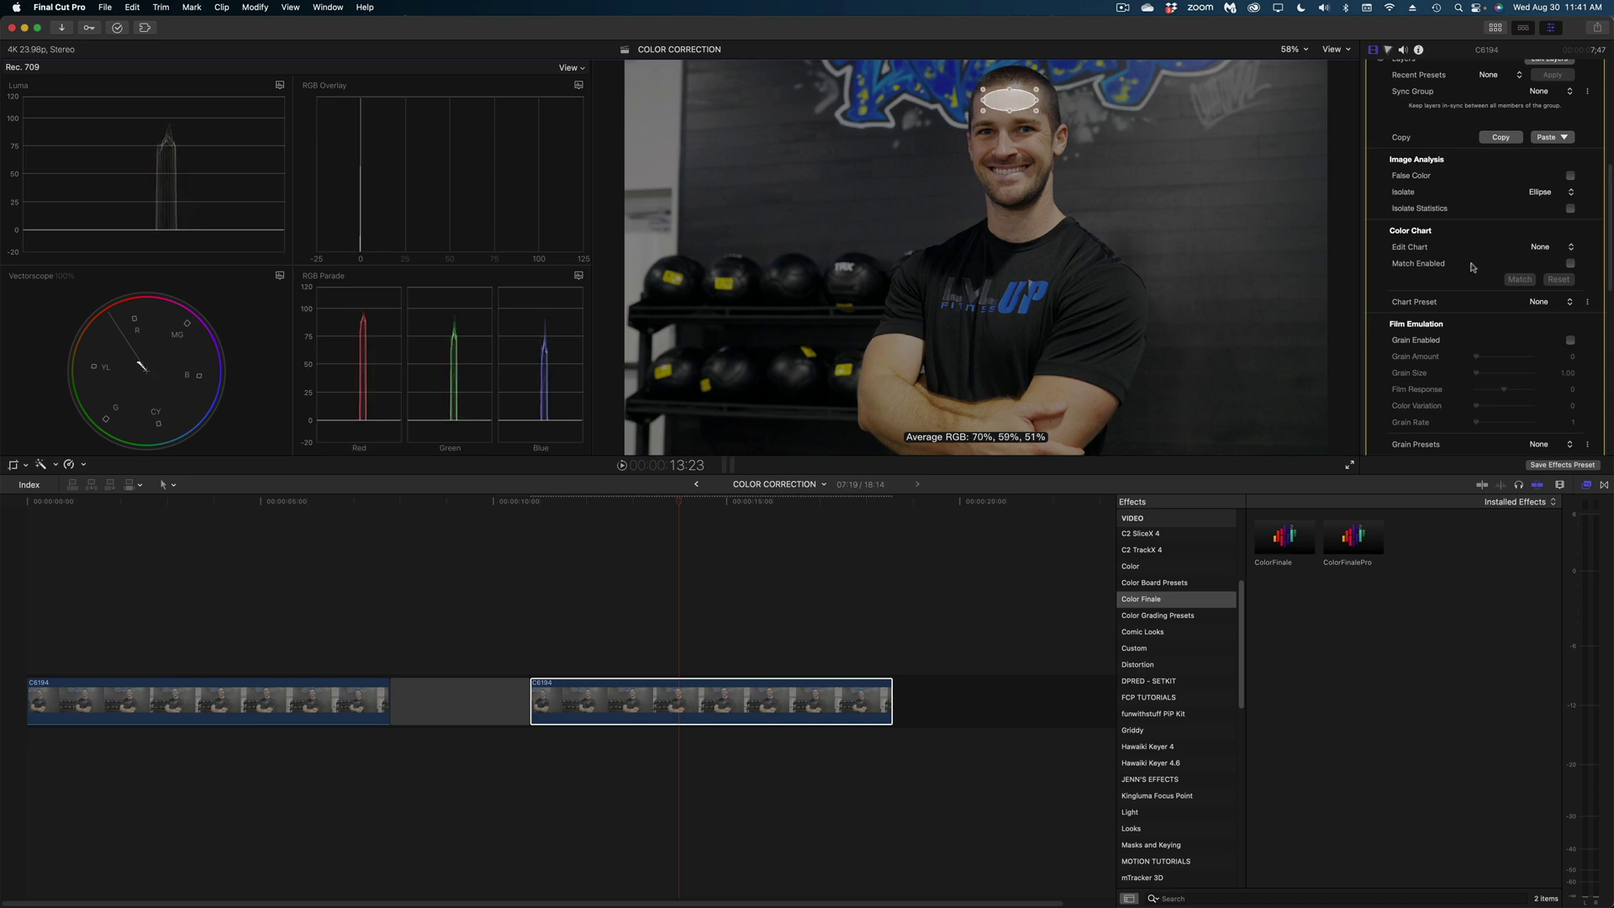
{"action": "scroll", "coordinate": [1489, 280], "scroll_direction": "up", "scroll_amount": 5}
{"action": "left_click_drag", "start_coordinate": [1503, 292], "coordinate": [1501, 293]}
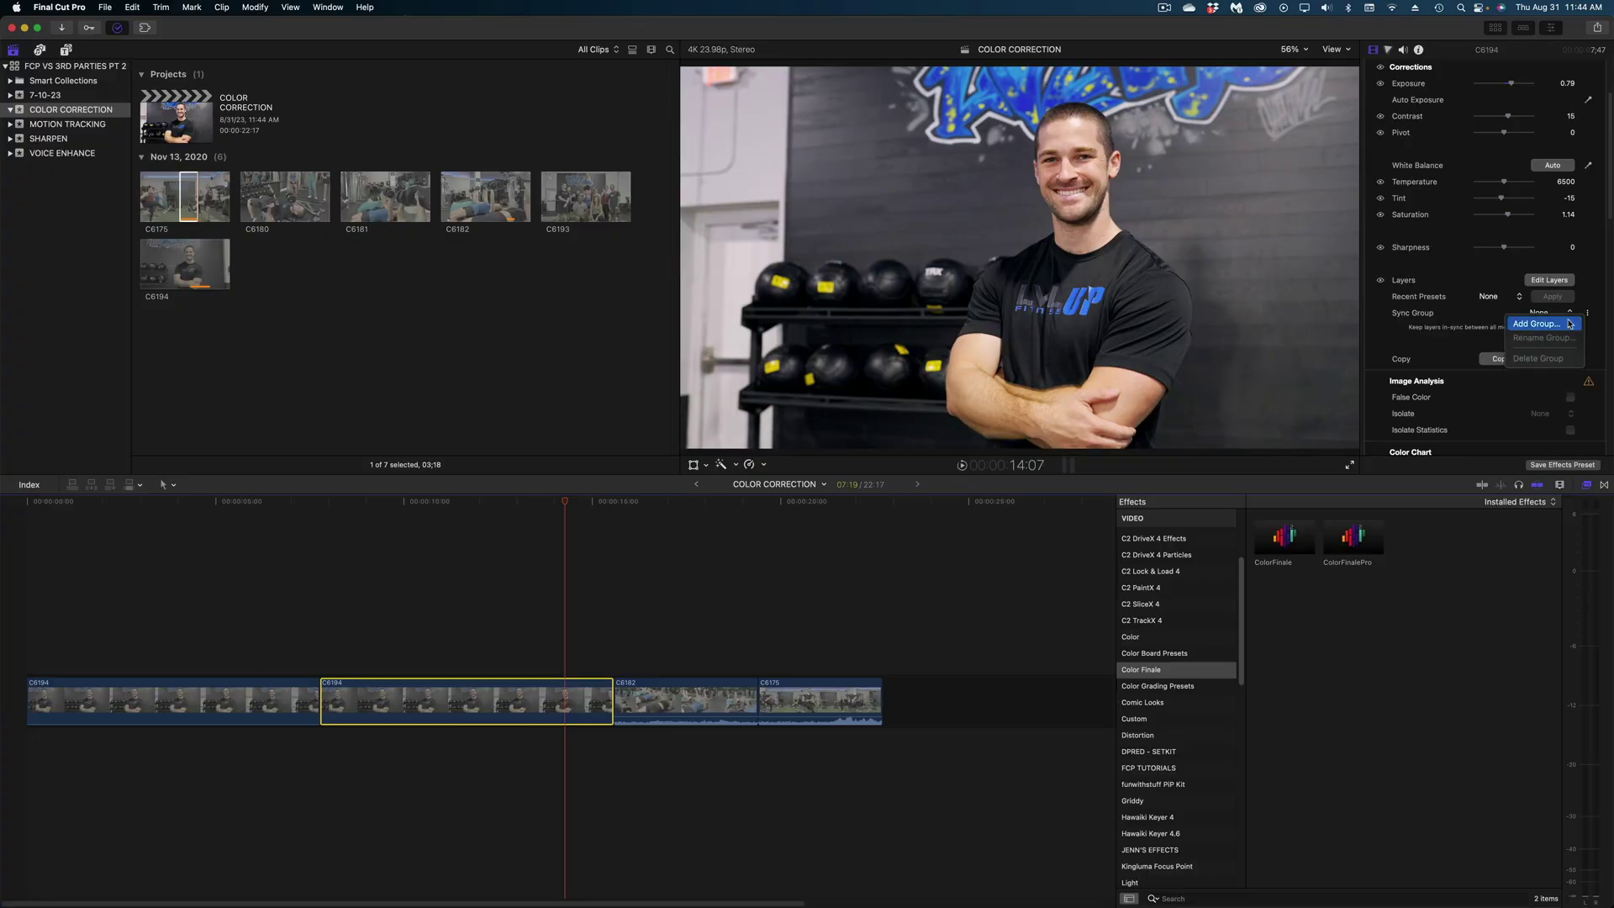
Create a new sync group named GYM and assign the bench-press clip C6182 to it
{"action": "left_click", "coordinate": [1547, 323]}
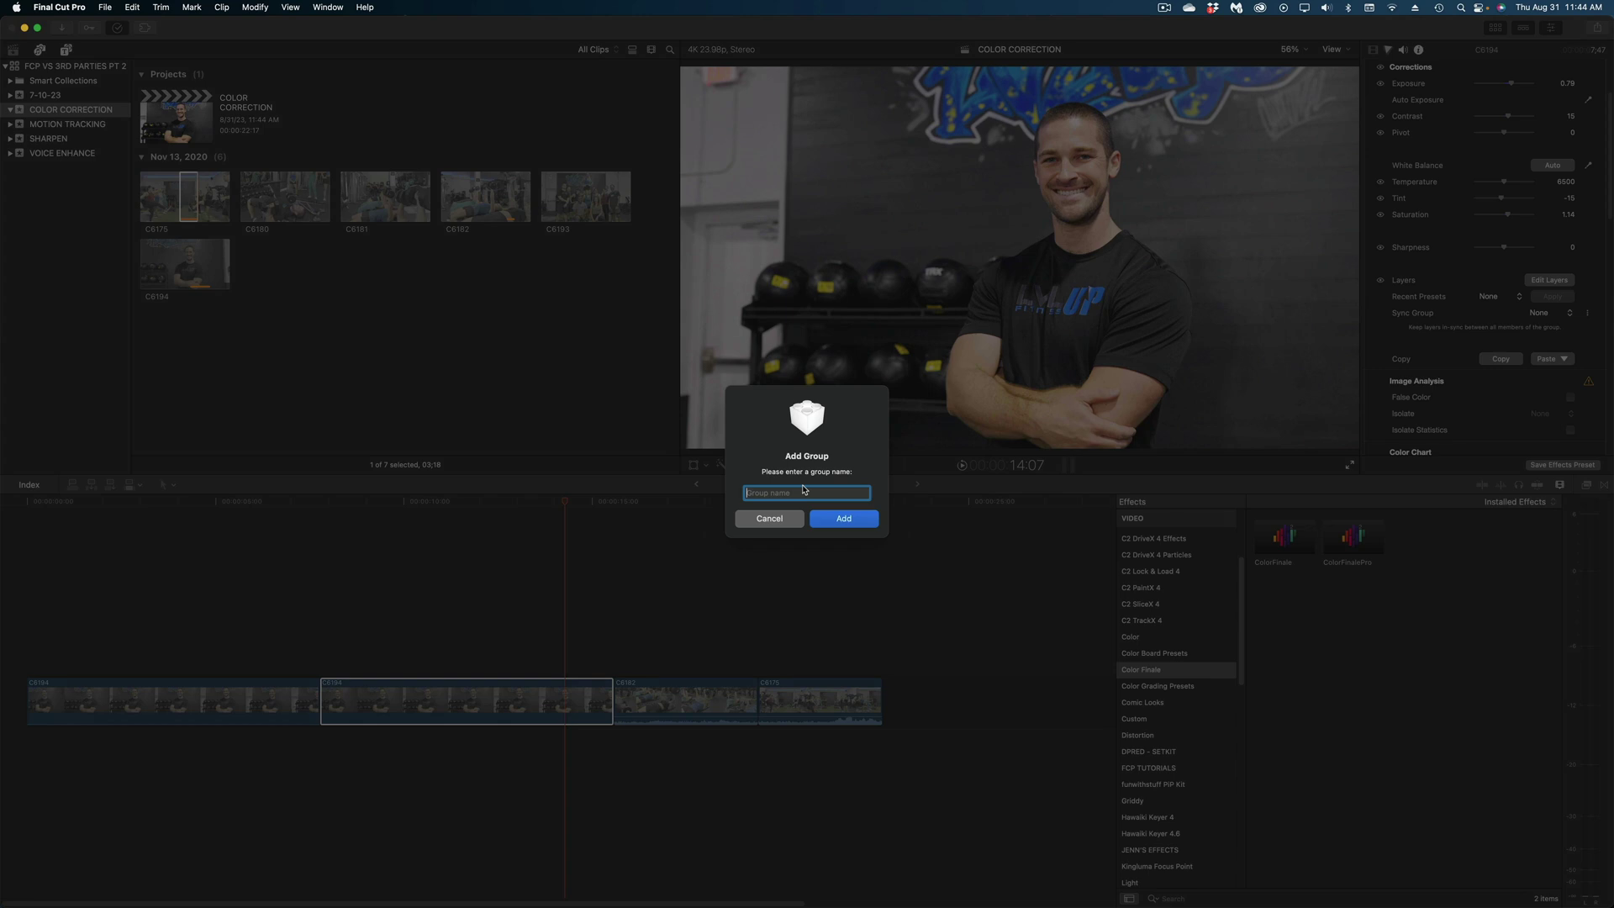
{"action": "type", "text": "GYM"}
{"action": "key", "text": "Return"}
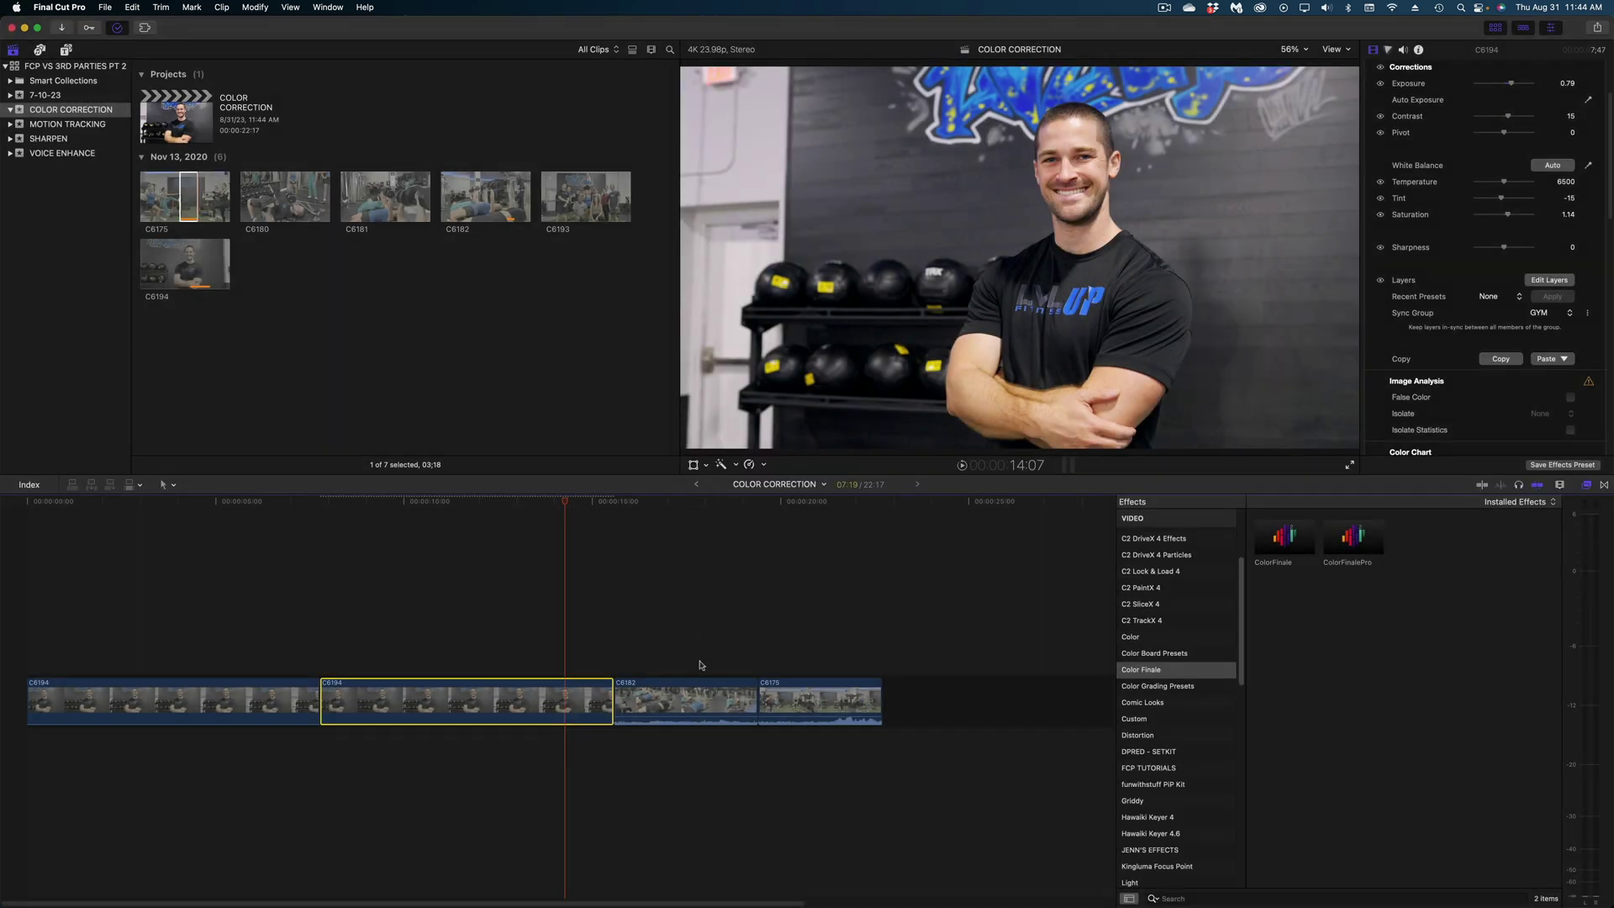
{"action": "left_click", "coordinate": [692, 702]}
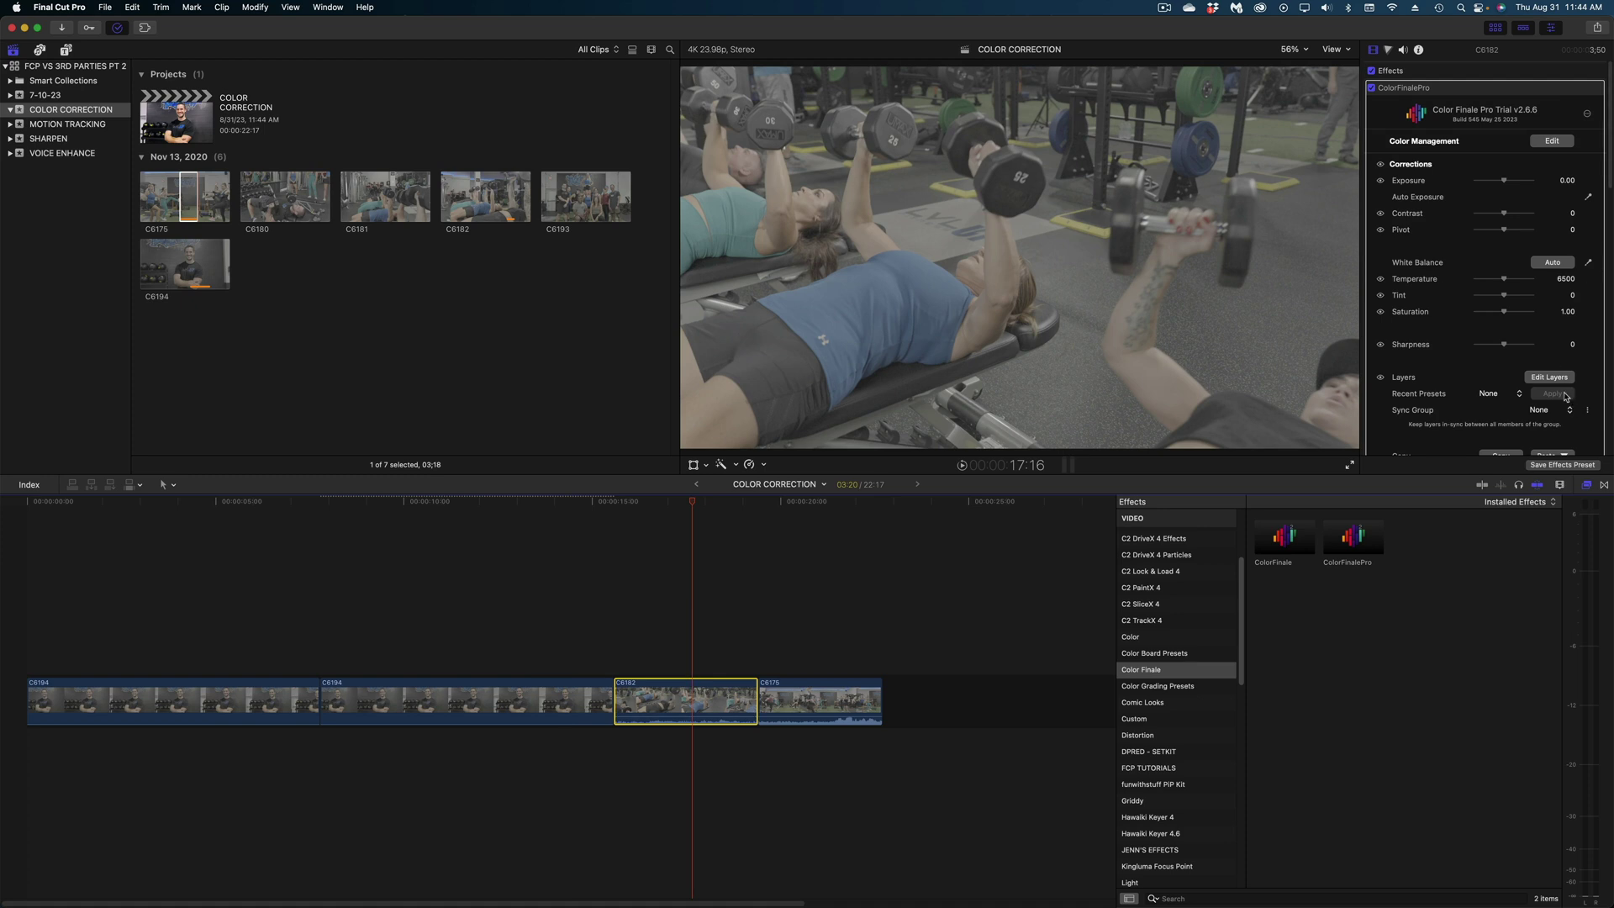
{"action": "scroll", "coordinate": [1566, 396], "scroll_direction": "down", "scroll_amount": 2}
{"action": "left_click", "coordinate": [1560, 342]}
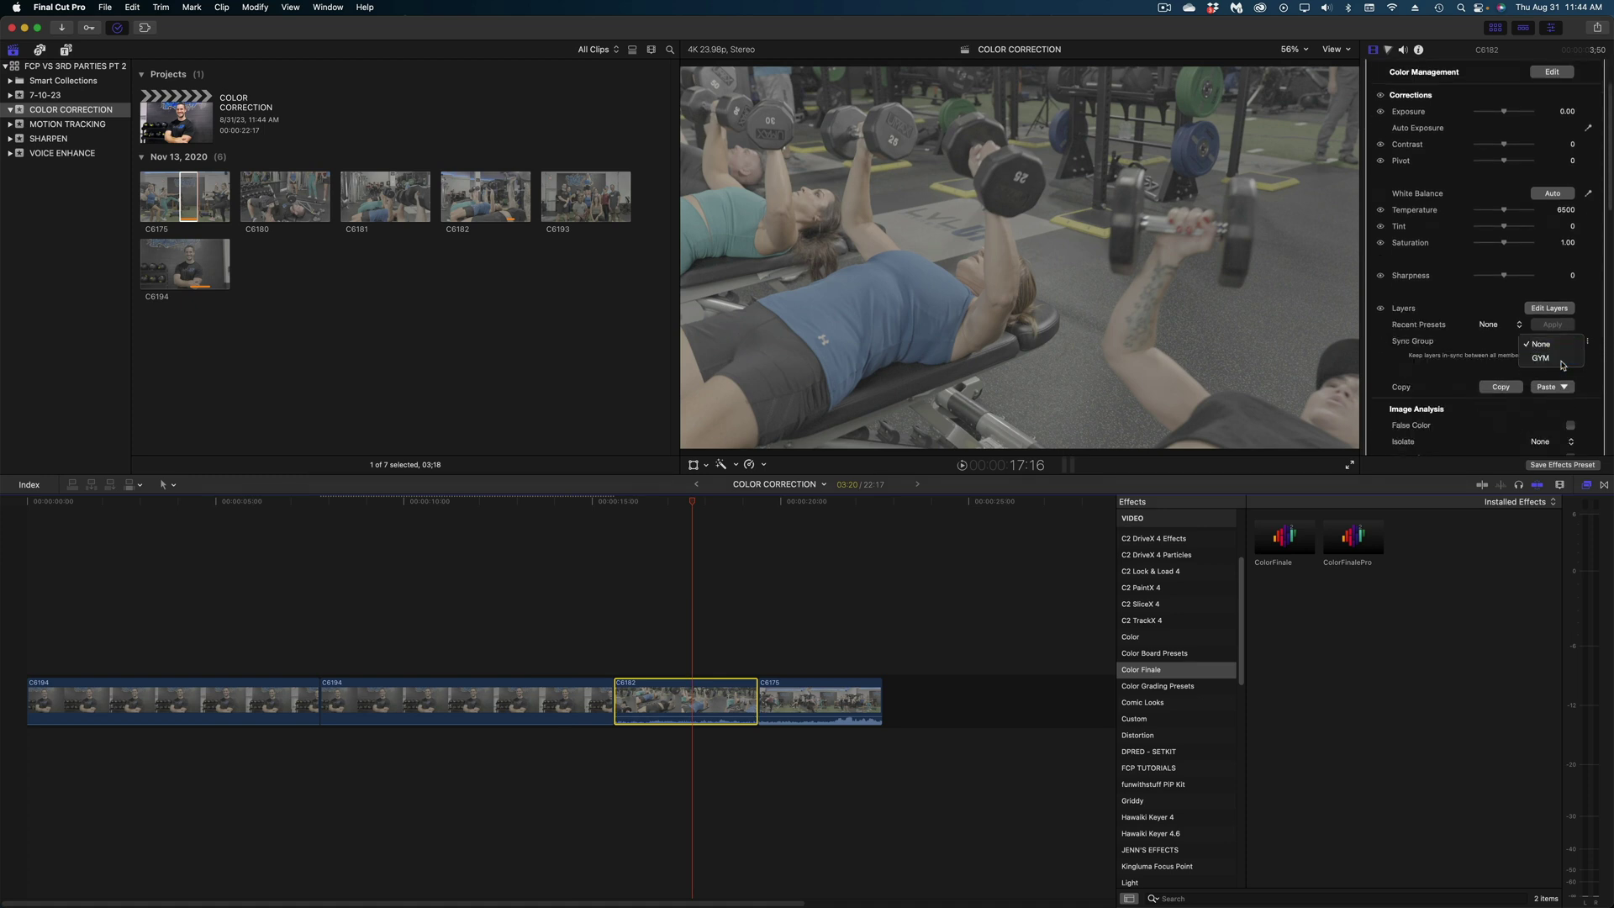
{"action": "left_click", "coordinate": [1561, 361]}
Paste Special the talking-head clip's grade adjustments onto C6182
{"action": "left_click", "coordinate": [1533, 391]}
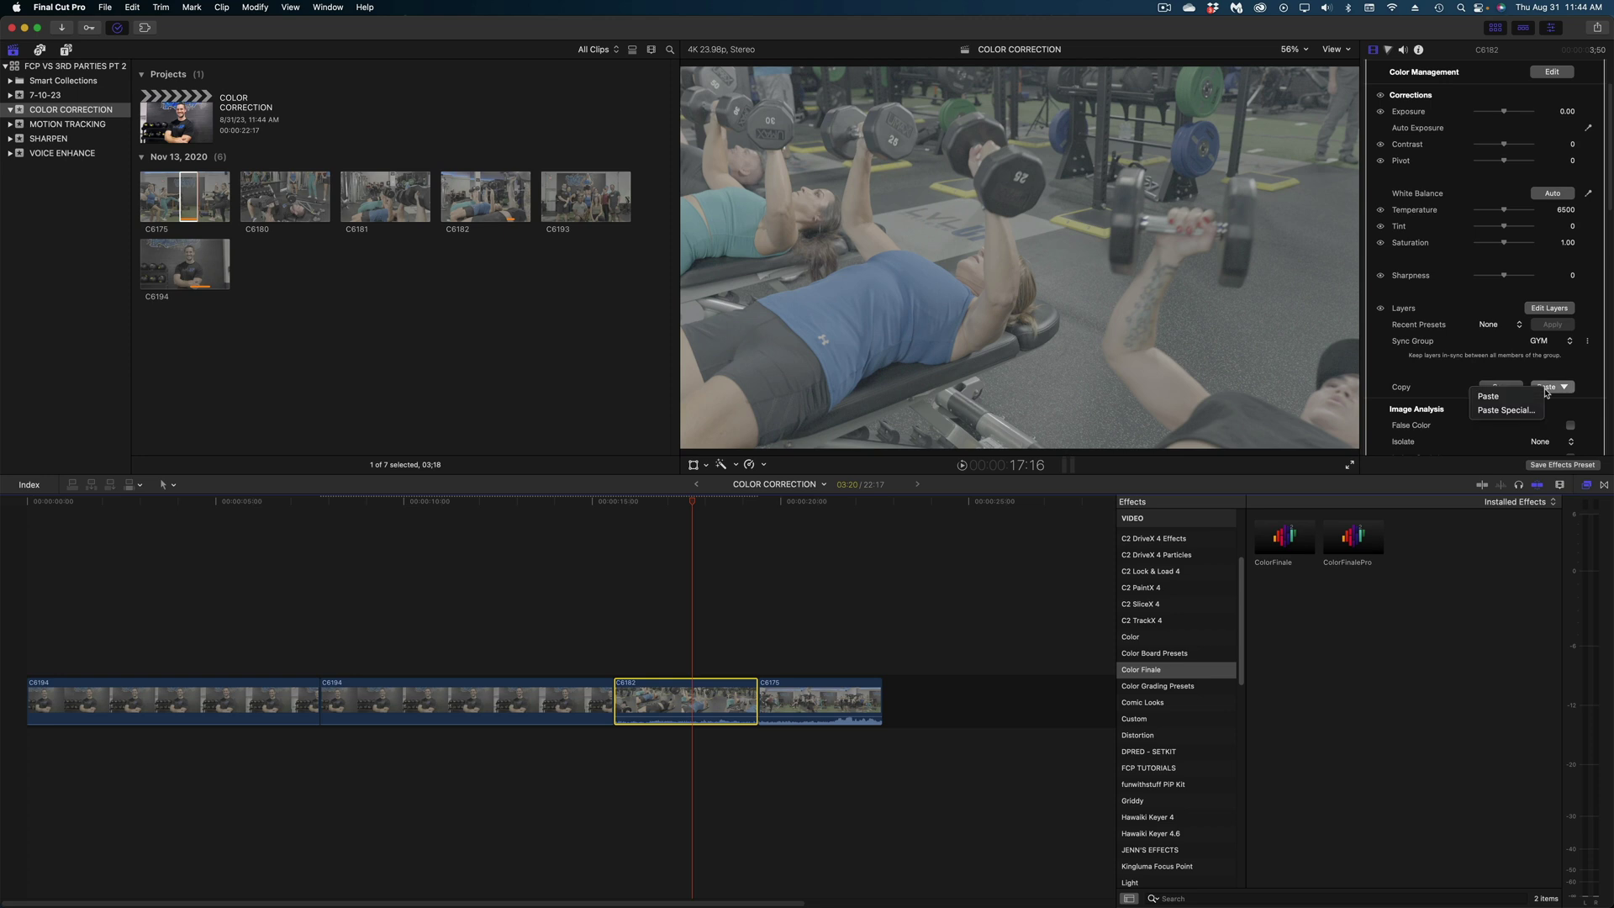
{"action": "left_click", "coordinate": [1502, 402]}
{"action": "left_click", "coordinate": [807, 496]}
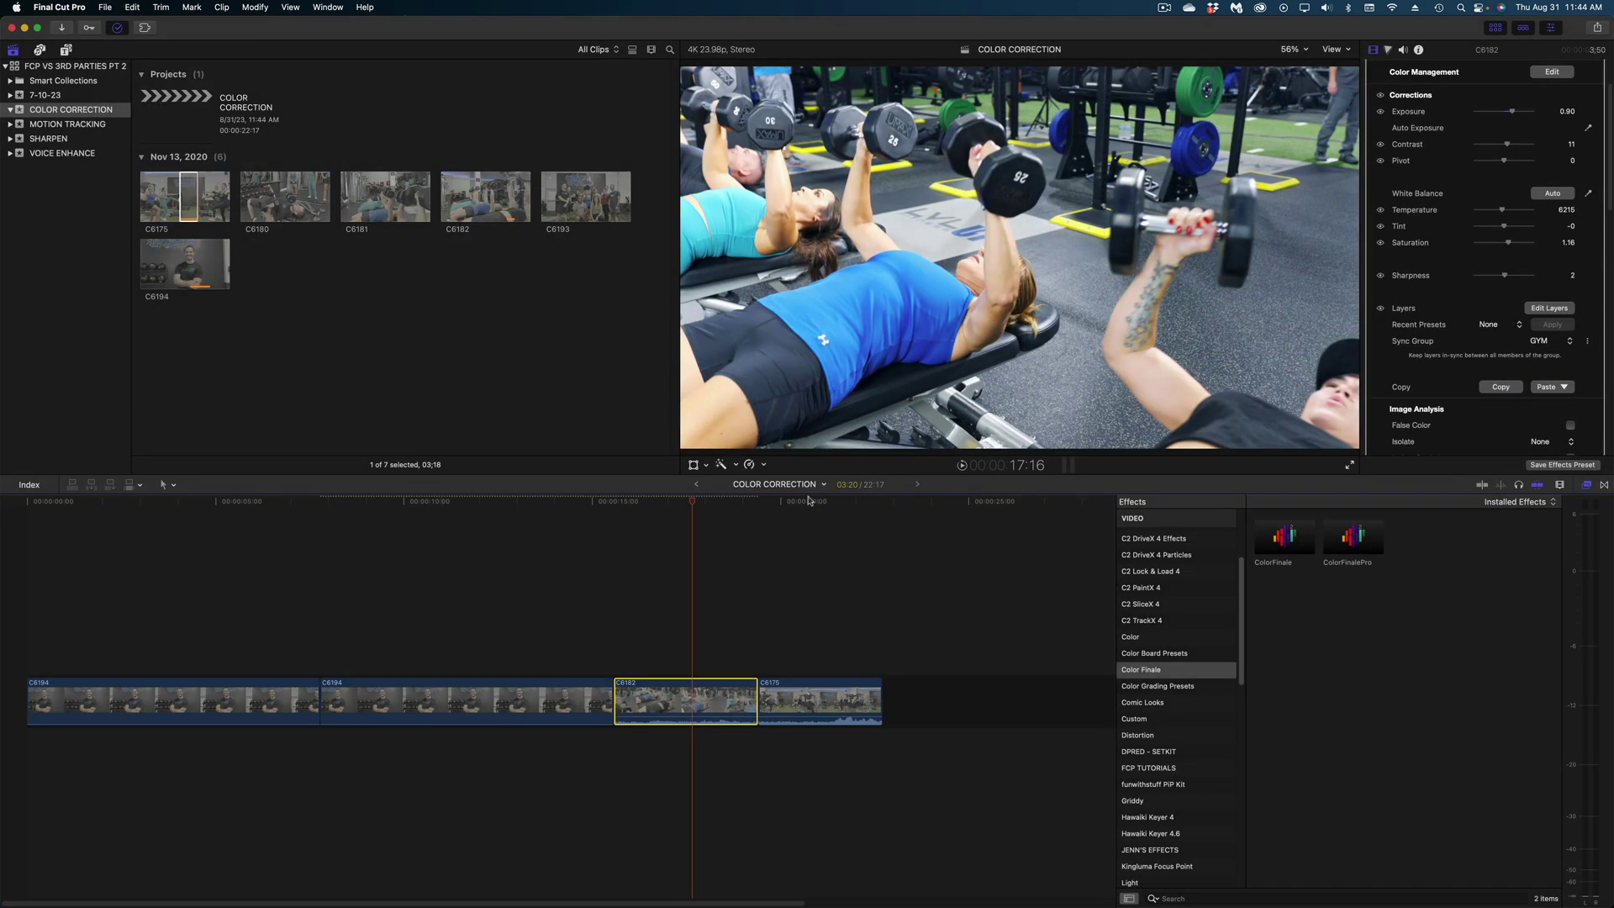
{"action": "left_click", "coordinate": [822, 702]}
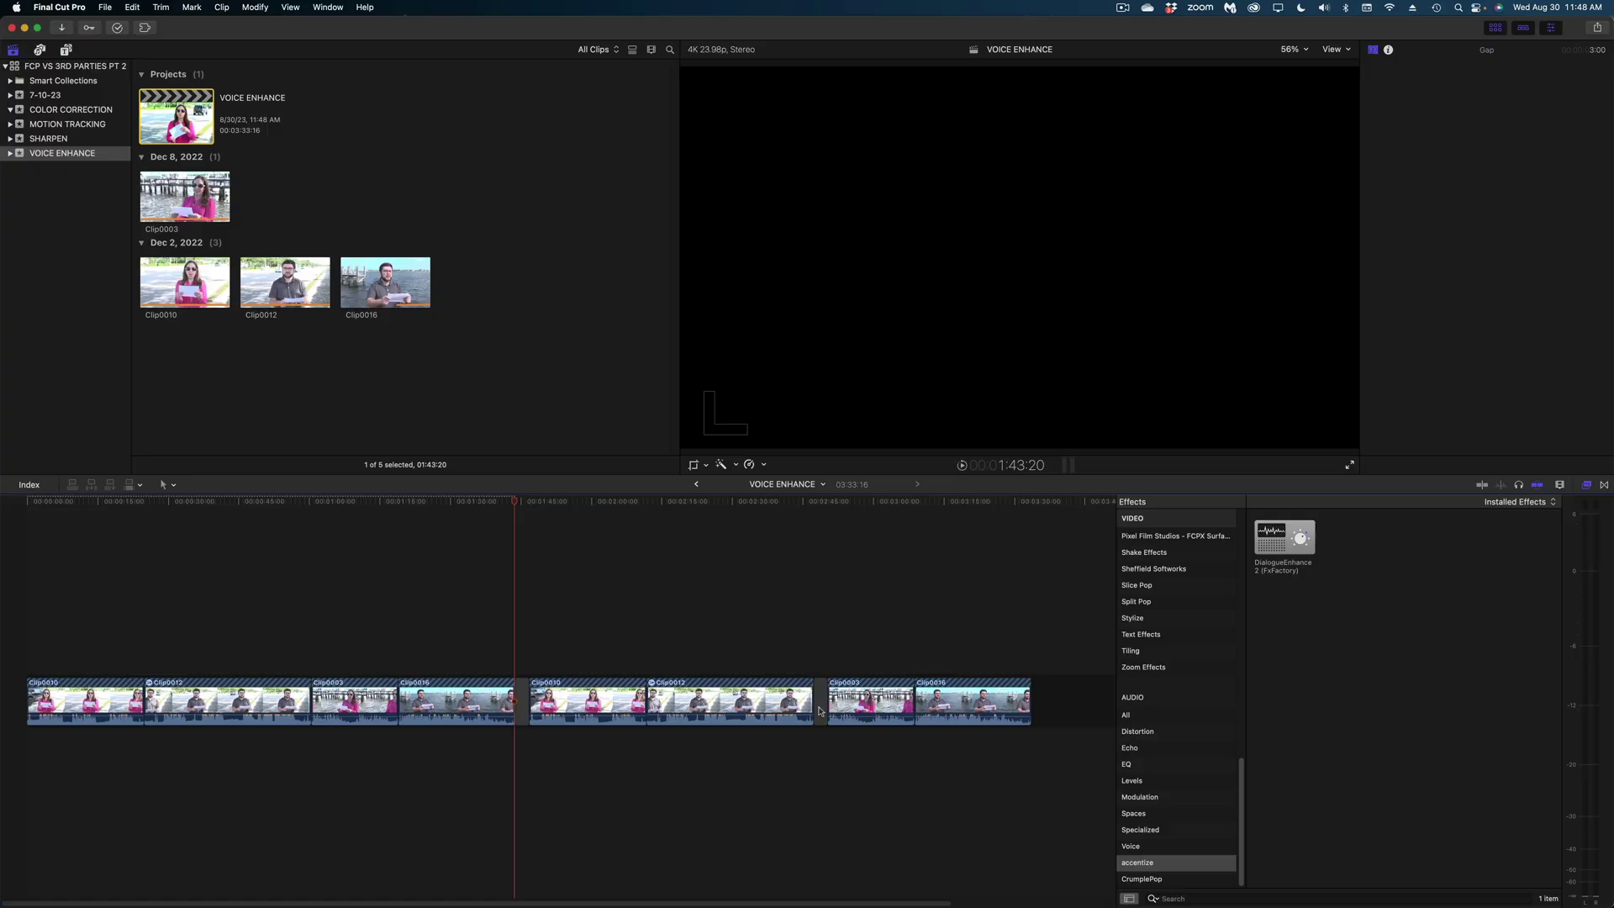
Delete the 3-second gap between Clip0012 and Clip0003, then return the playhead to the project start
{"action": "left_click", "coordinate": [820, 711]}
{"action": "key", "text": "Delete"}
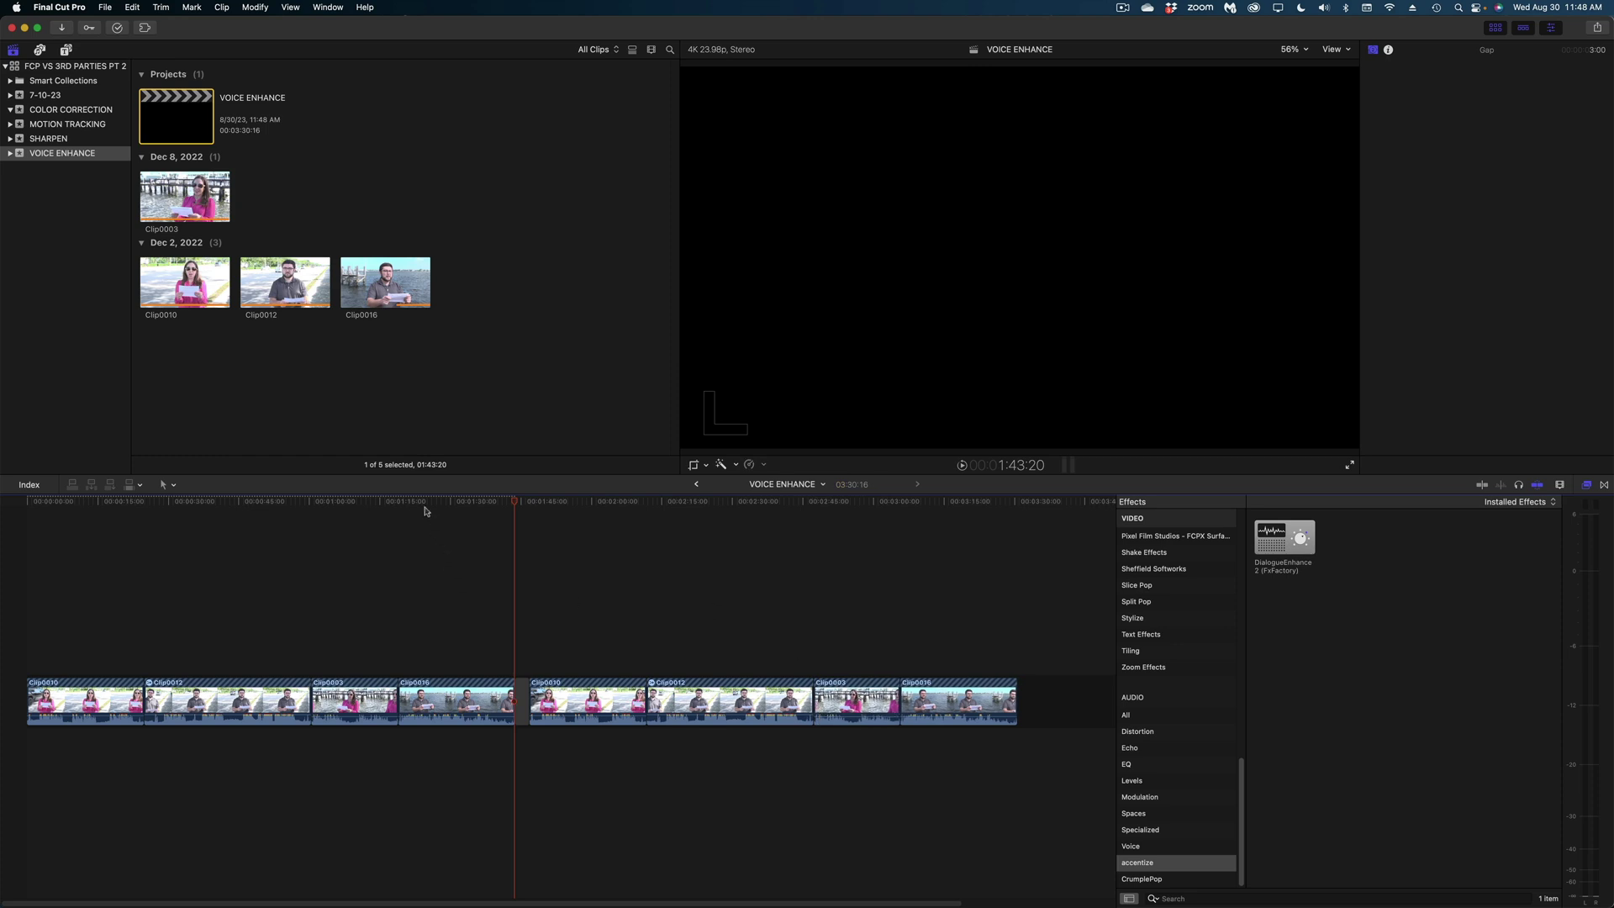
{"action": "left_click", "coordinate": [424, 502]}
{"action": "key", "text": "Home"}
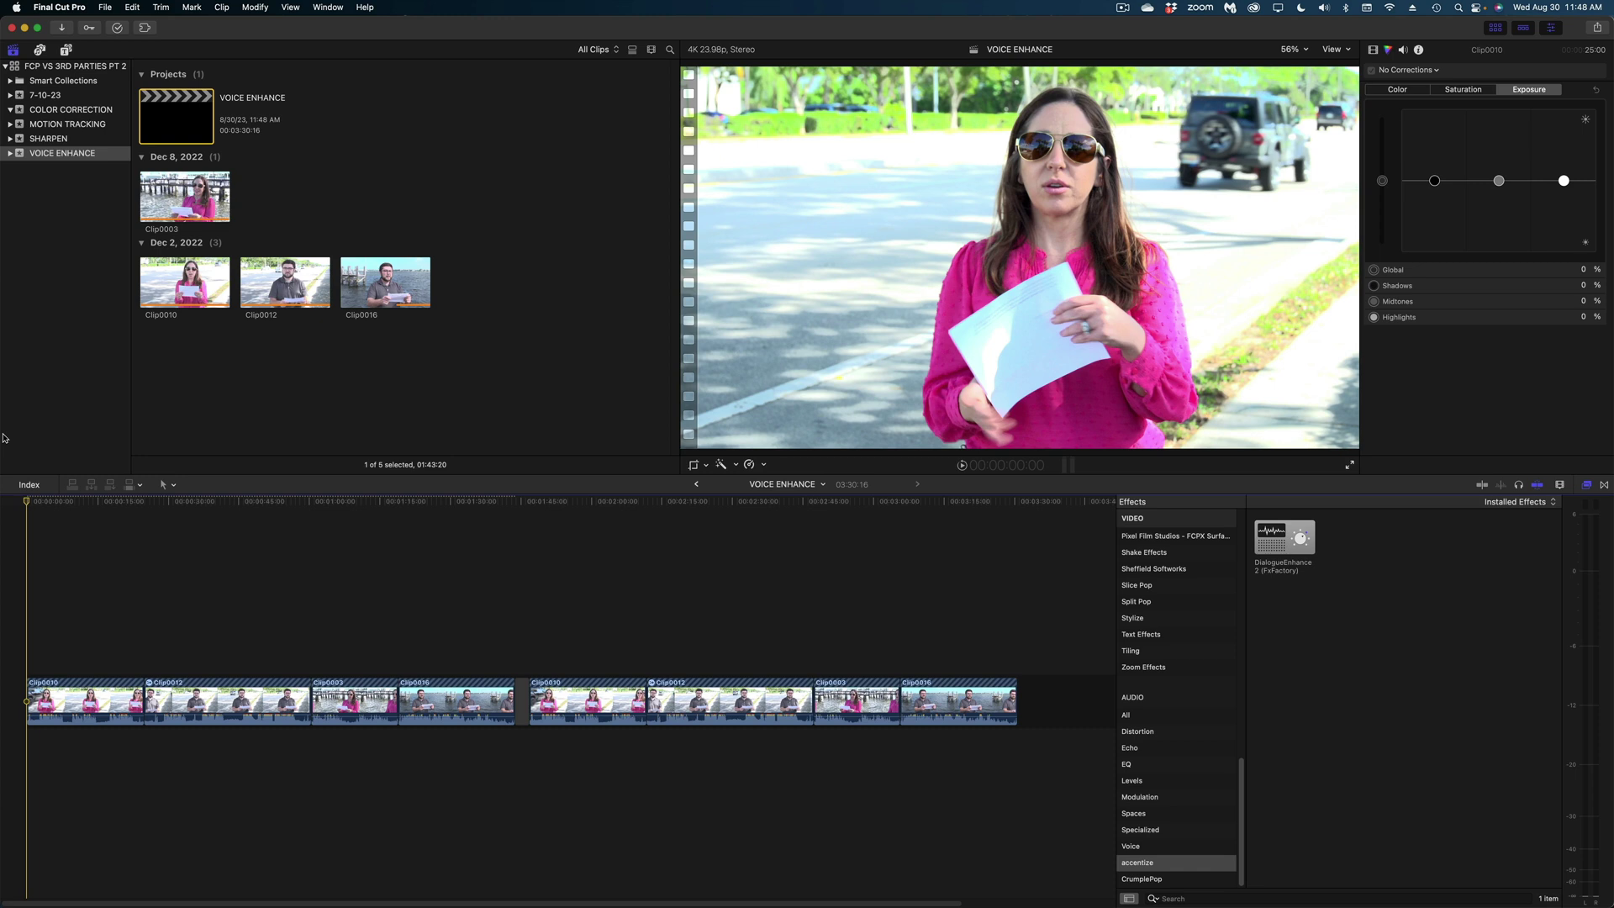
Play the first Clip0010 with Voice Isolation, then apply DialogueEnhance2 to the second Clip0010
{"action": "left_click", "coordinate": [44, 503]}
{"action": "key", "text": "l"}
{"action": "key", "text": "l"}
{"action": "key", "text": "l"}
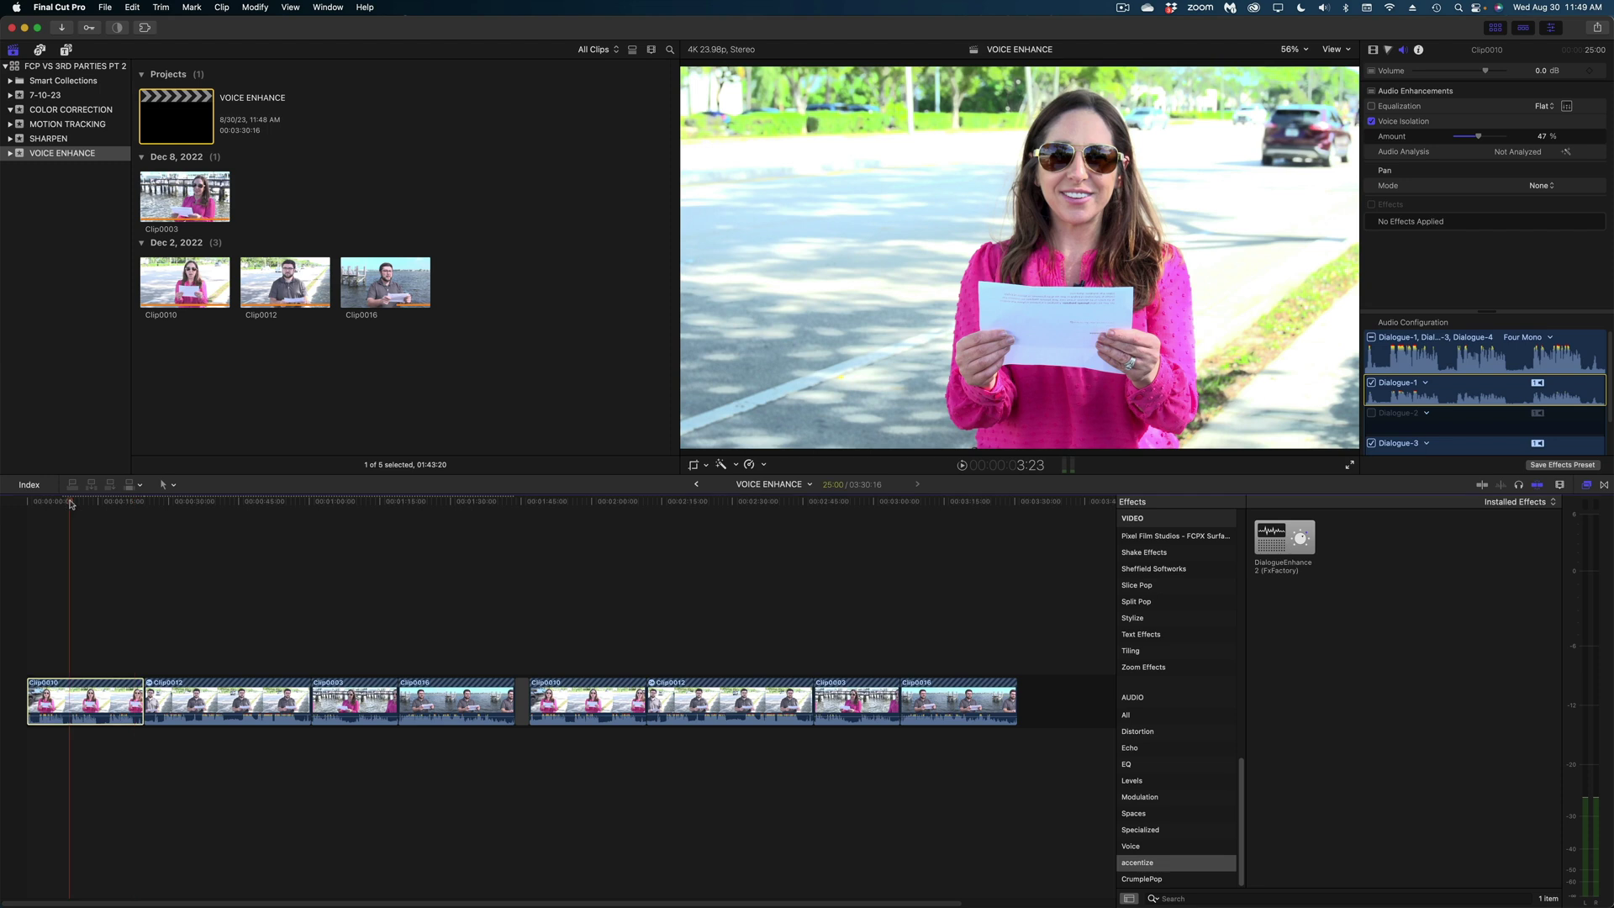
{"action": "key", "text": "space"}
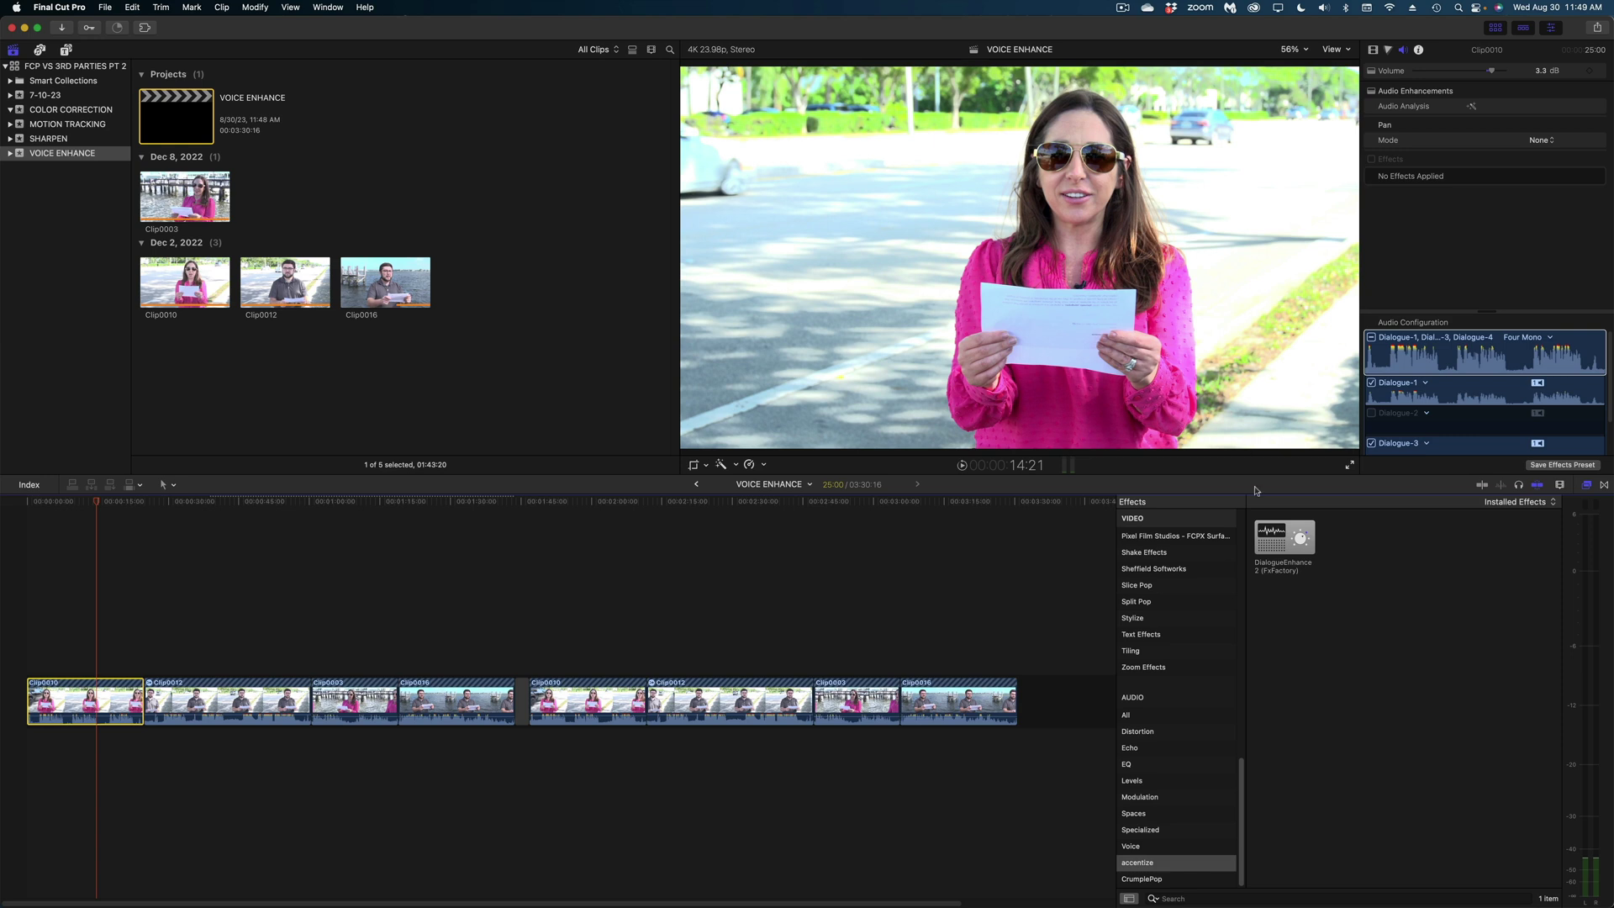
{"action": "left_click_drag", "start_coordinate": [1275, 534], "coordinate": [605, 702]}
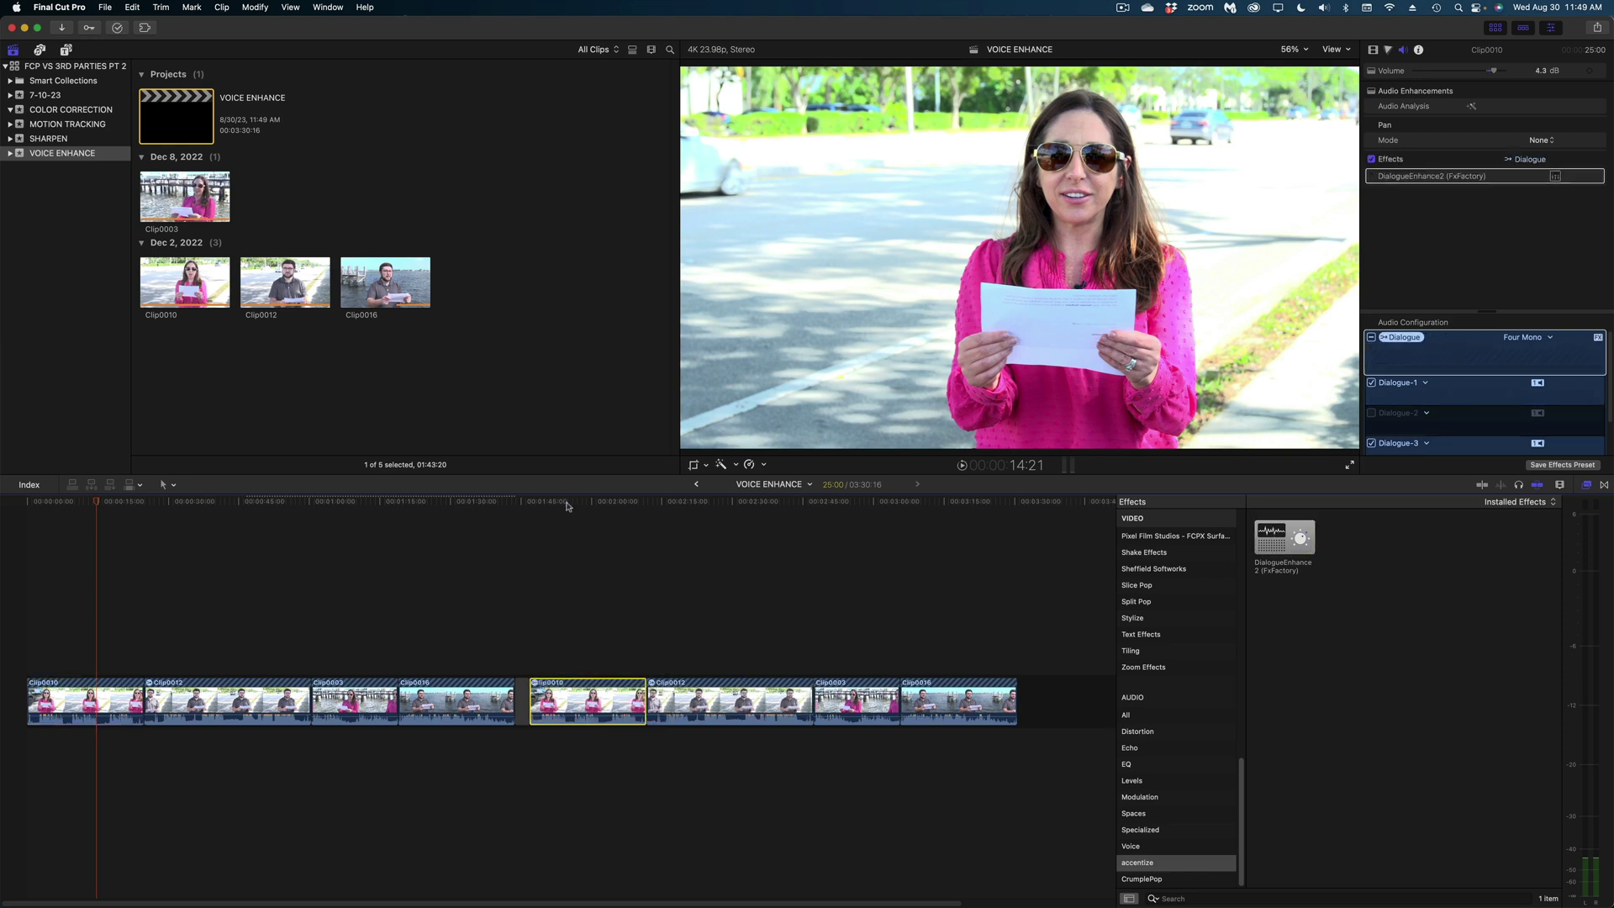
Play the DialogueEnhance2 Clip0010 from about 01:50, then inspect Dialogue-1's Voice Isolation at 47%
{"action": "left_click", "coordinate": [561, 504]}
{"action": "key", "text": "space"}
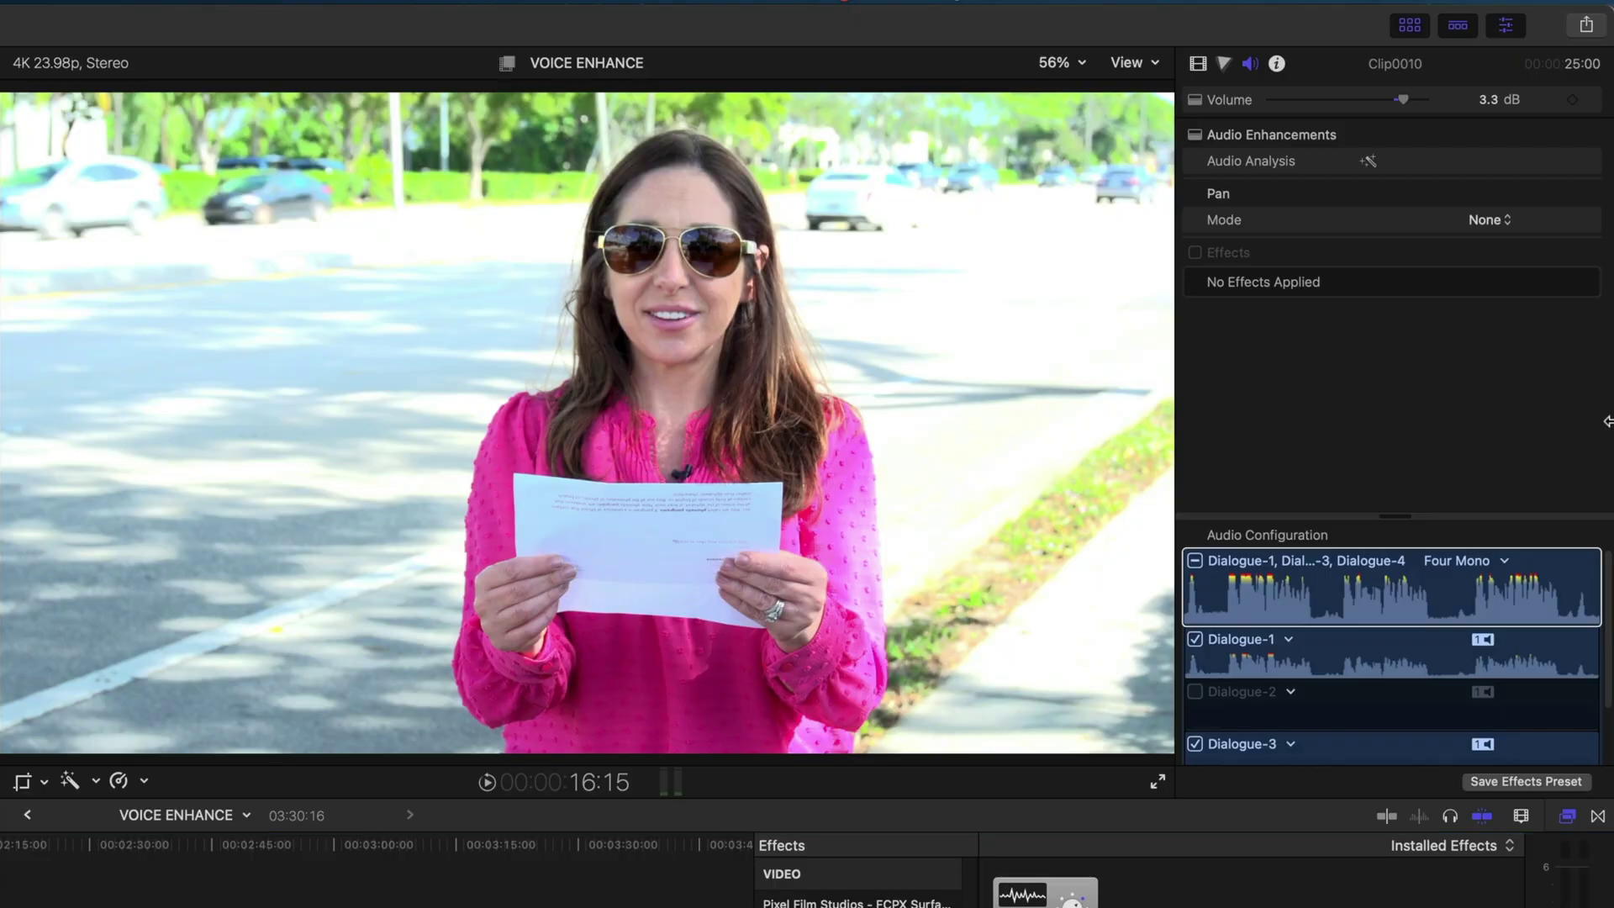
{"action": "left_click", "coordinate": [1437, 688]}
{"action": "left_click", "coordinate": [1429, 659]}
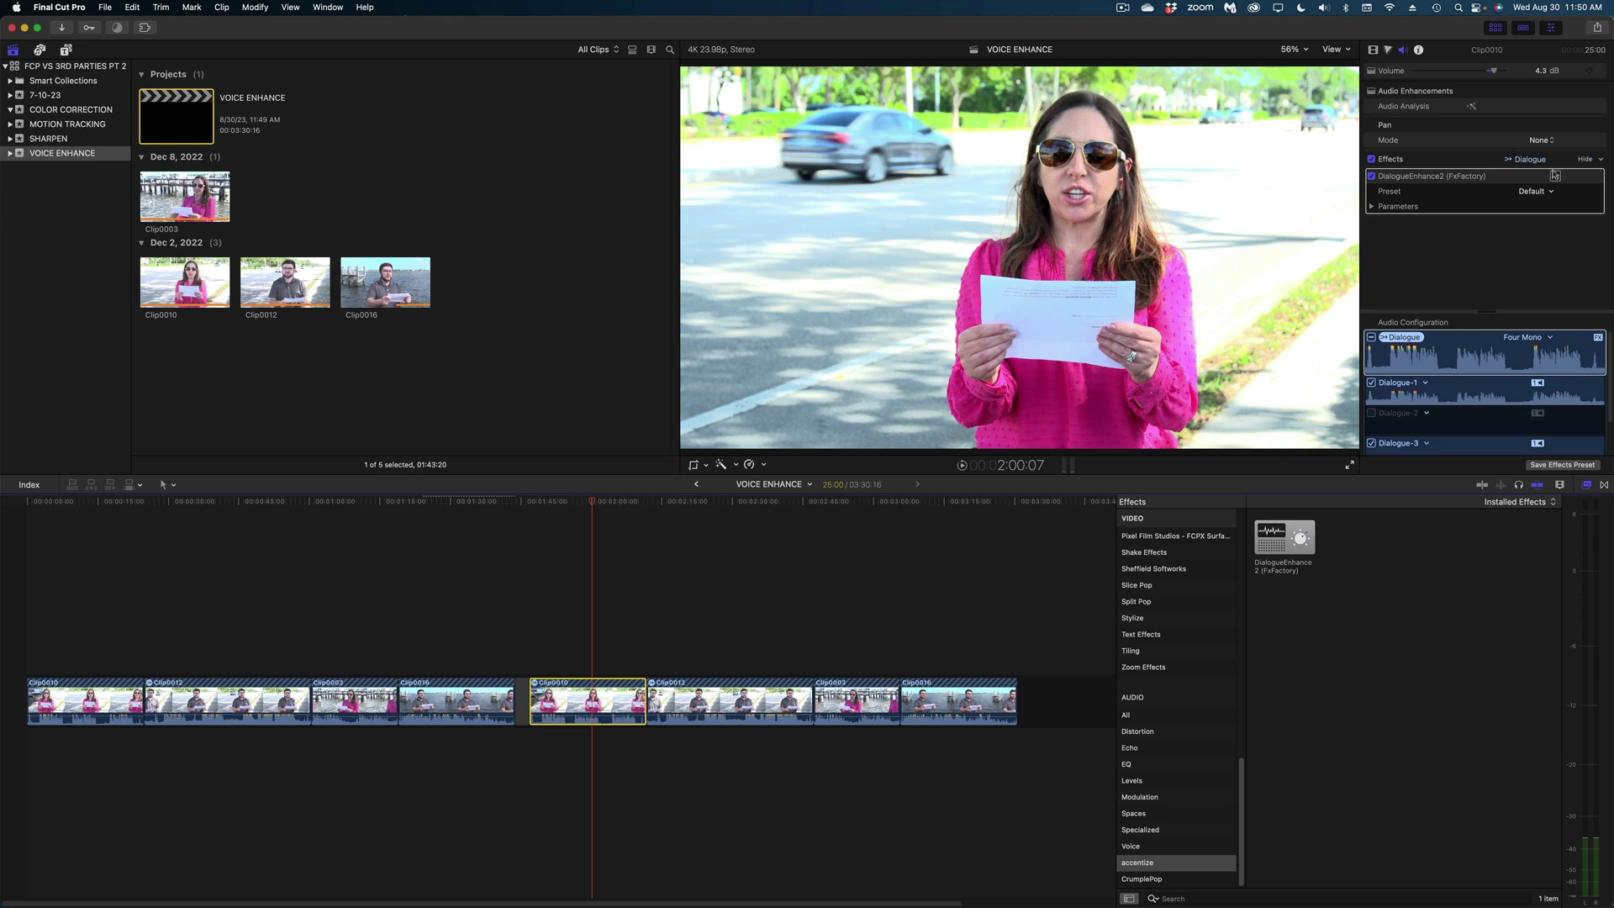
Open DialogueEnhance2's custom window showing its Default preset for the second Clip0010
{"action": "left_click", "coordinate": [1556, 176]}
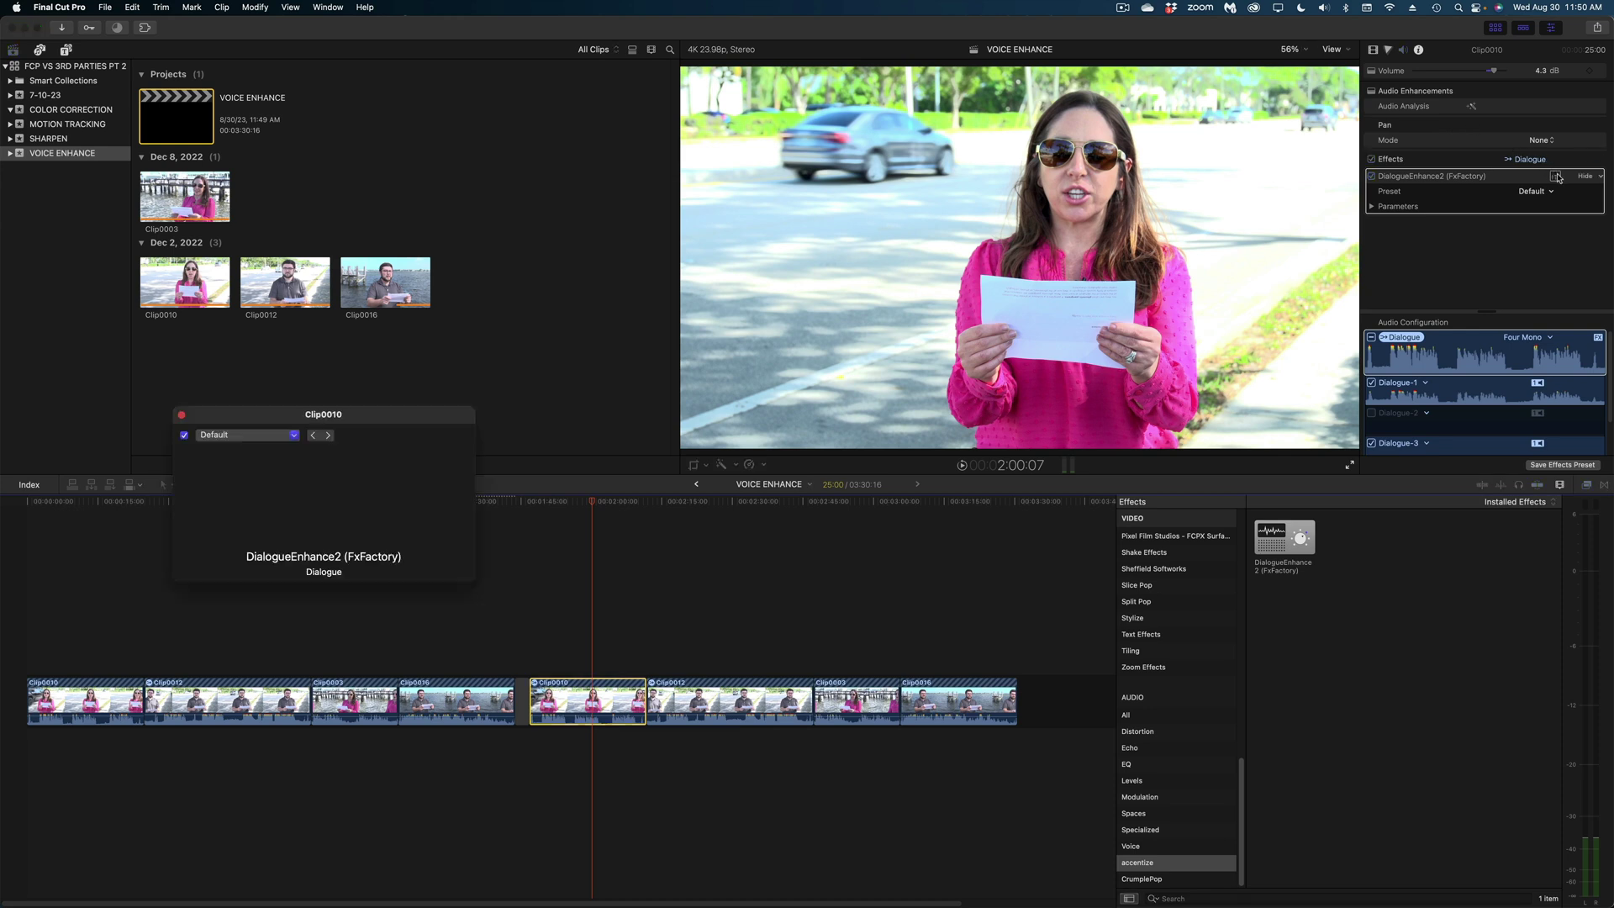